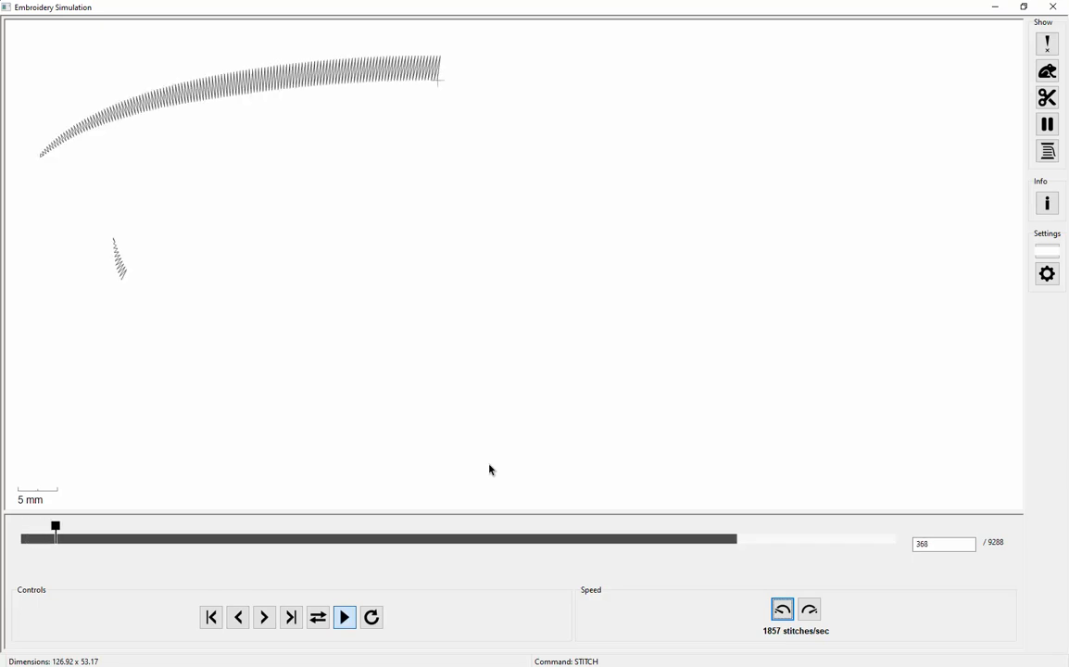
# Play the stitch simulation, rewind it to around stitch 1276 and advance it to the final stitch
pyautogui.click(347, 615)
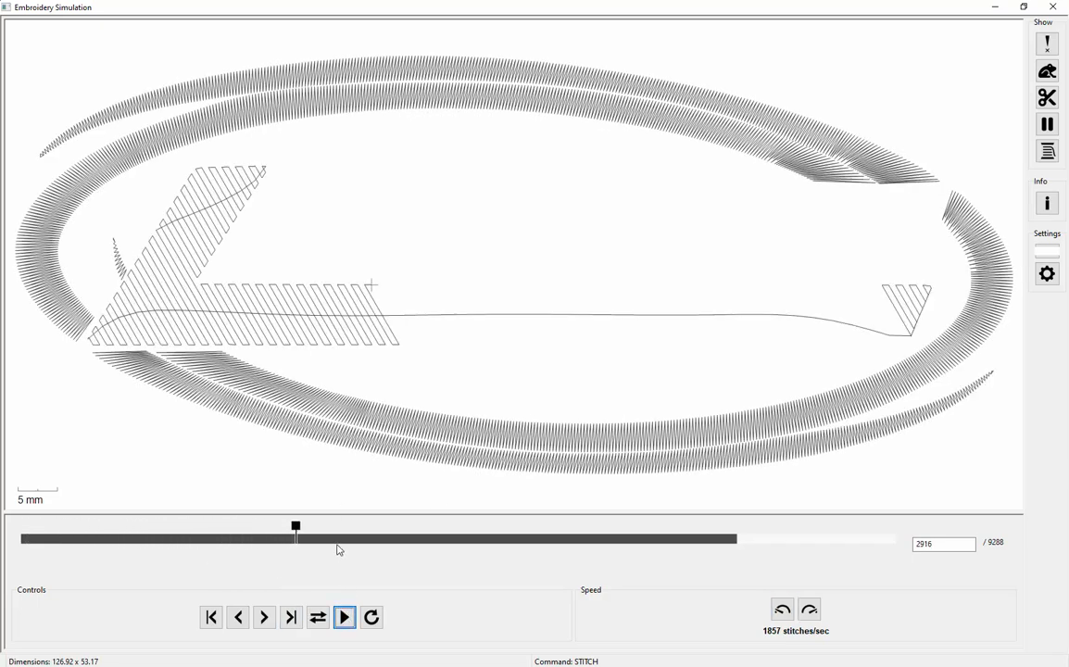
pyautogui.moveTo(297, 529)
pyautogui.mouseDown()
pyautogui.moveTo(2, 553)
pyautogui.moveTo(153, 551)
pyautogui.moveTo(142, 552)
pyautogui.mouseUp()
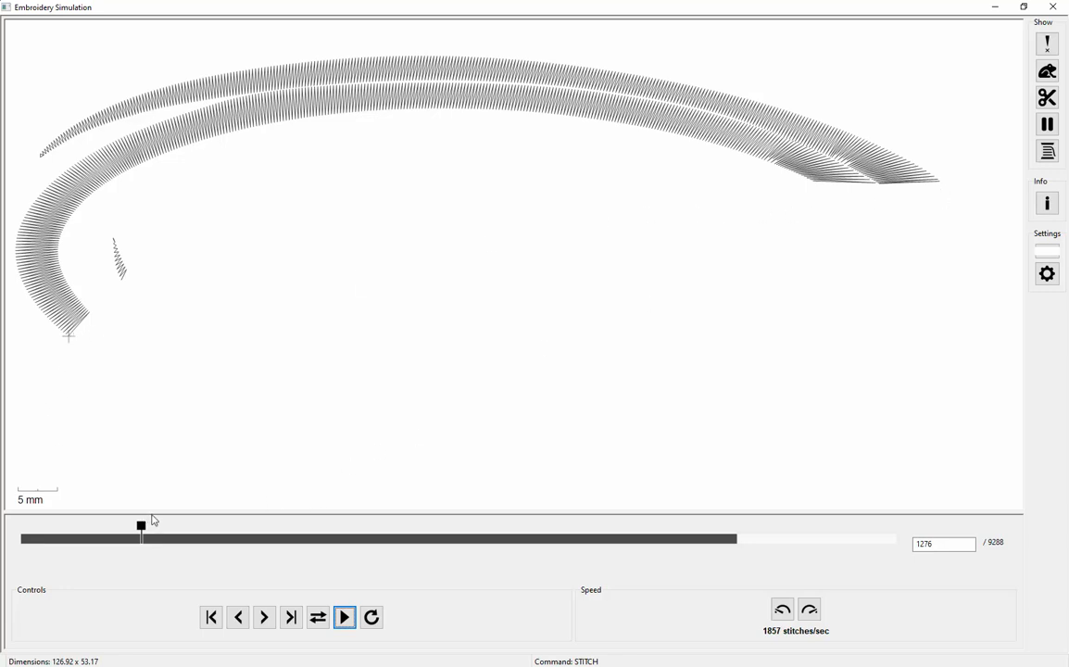
pyautogui.moveTo(145, 526)
pyautogui.mouseDown()
pyautogui.moveTo(261, 530)
pyautogui.moveTo(530, 505)
pyautogui.moveTo(728, 469)
pyautogui.moveTo(964, 466)
pyautogui.mouseUp()
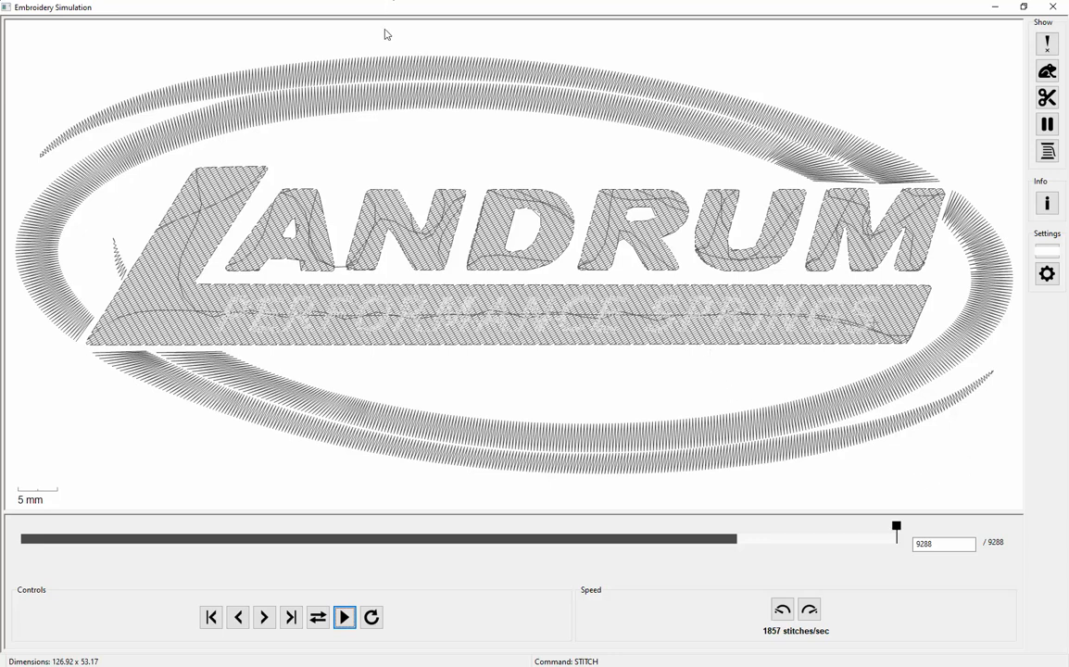
# Show the jump stitches in the simulation, review the design's stitch information and close the simulator
pyautogui.click(1048, 71)
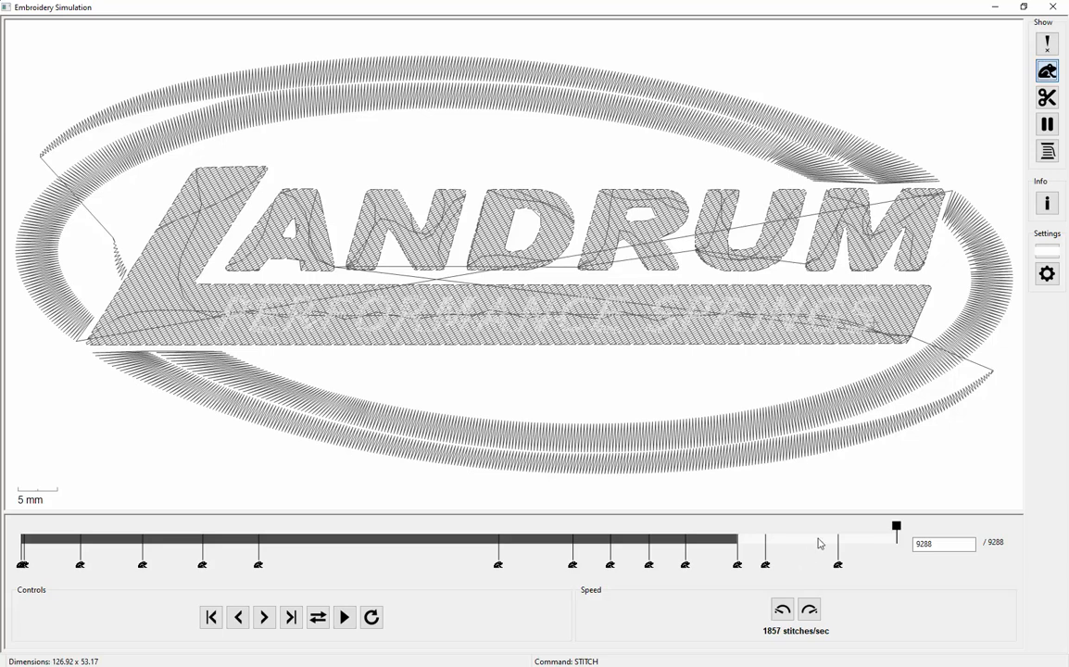
pyautogui.click(1048, 204)
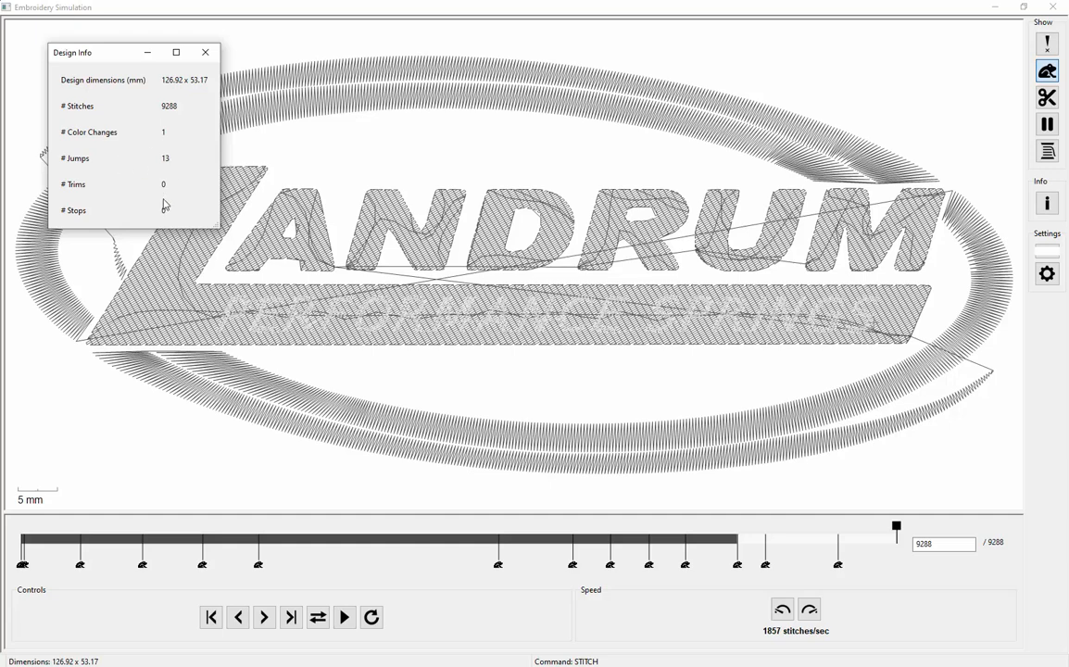
pyautogui.click(207, 55)
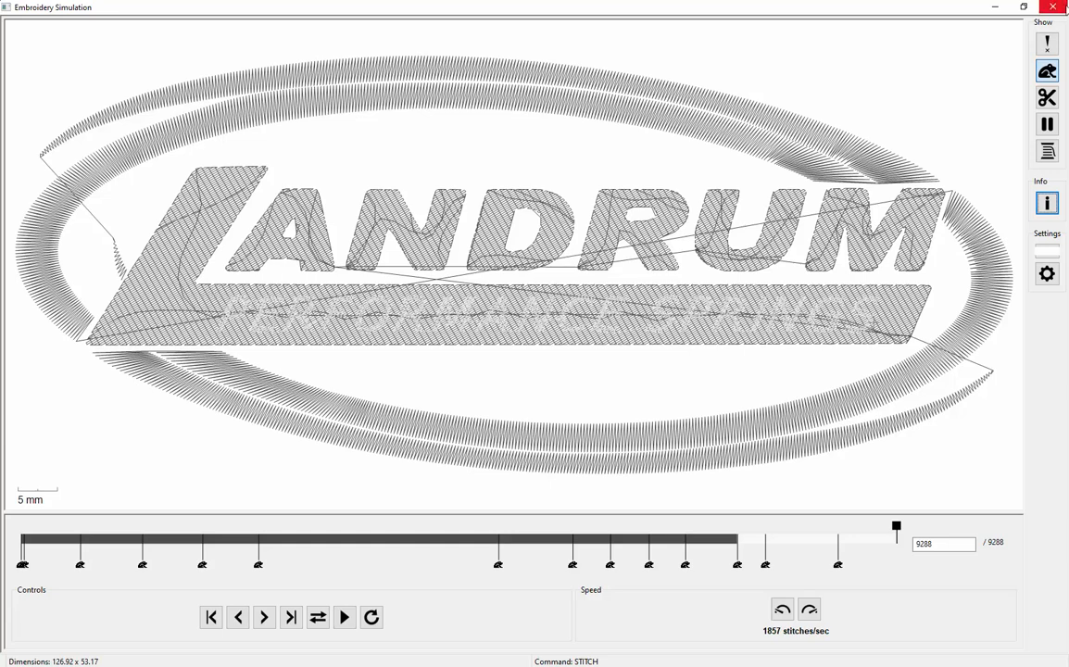
pyautogui.click(1054, 8)
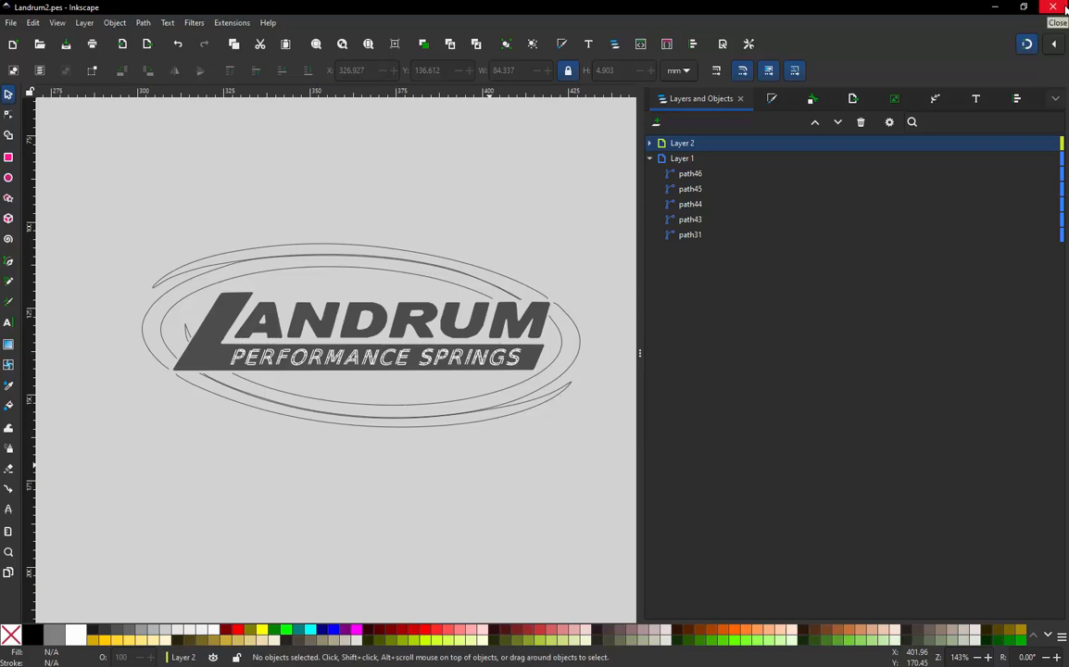
# Reorder Layer 1 so the outer upper swoosh (path43) is at the bottom, with the upper ellipse band (path44) directly above it
pyautogui.press('ctrl')
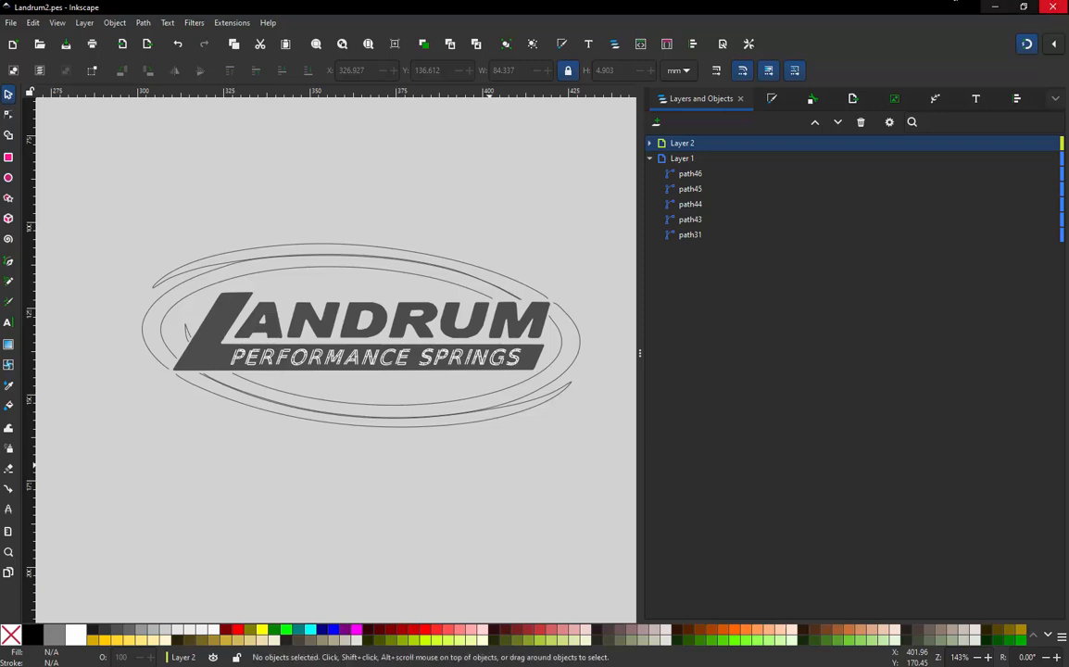
pyautogui.click(165, 278)
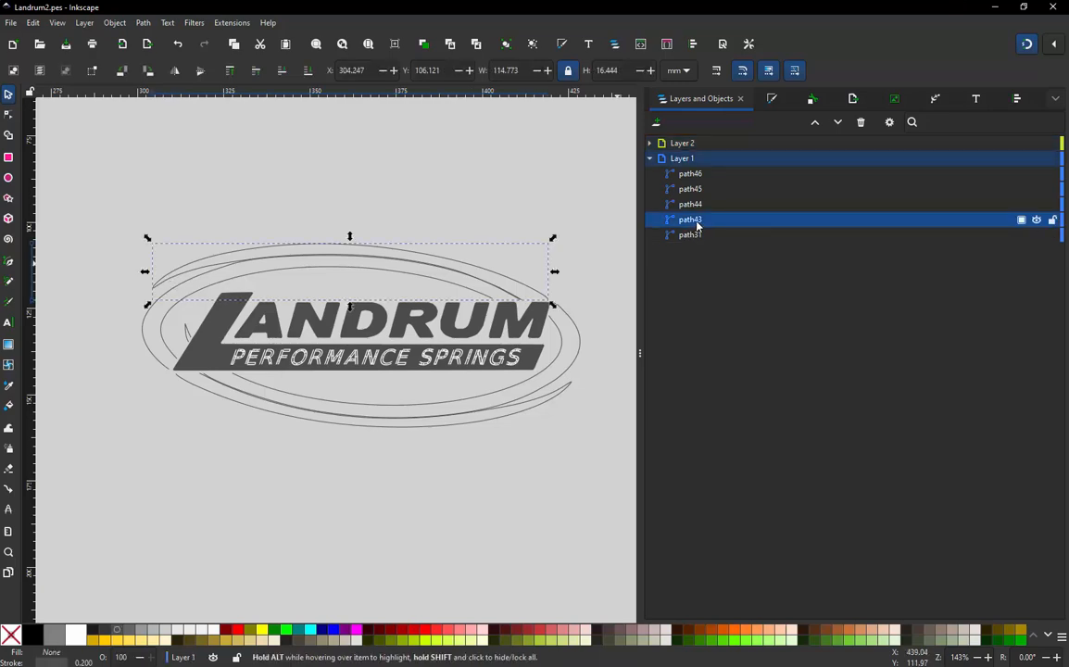
pyautogui.moveTo(695, 222); pyautogui.dragTo(725, 245)
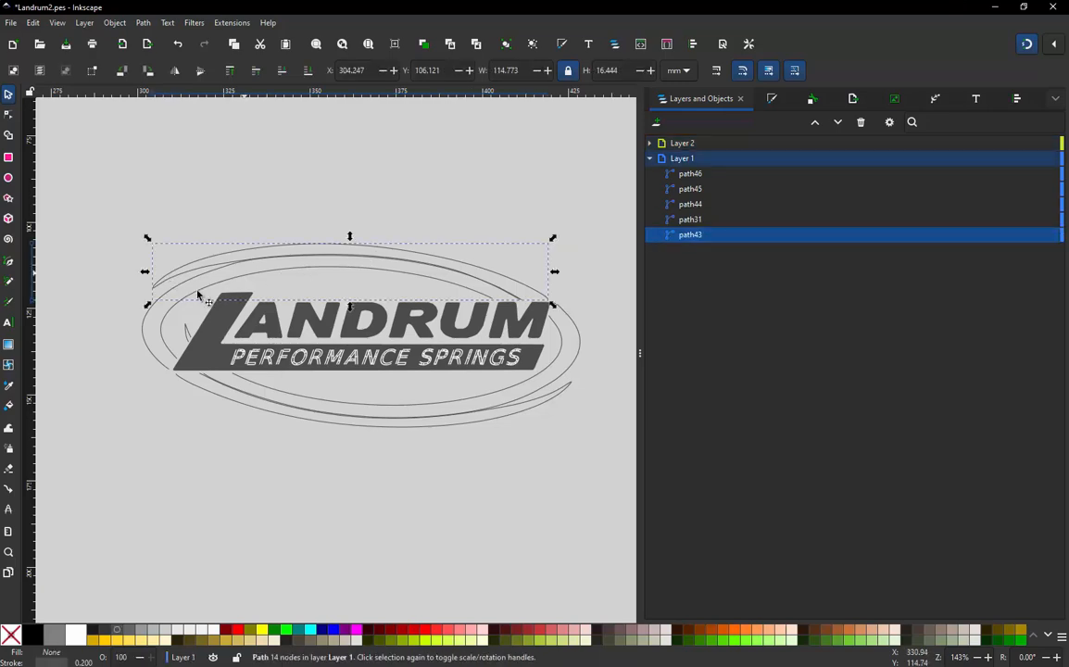
pyautogui.click(160, 319)
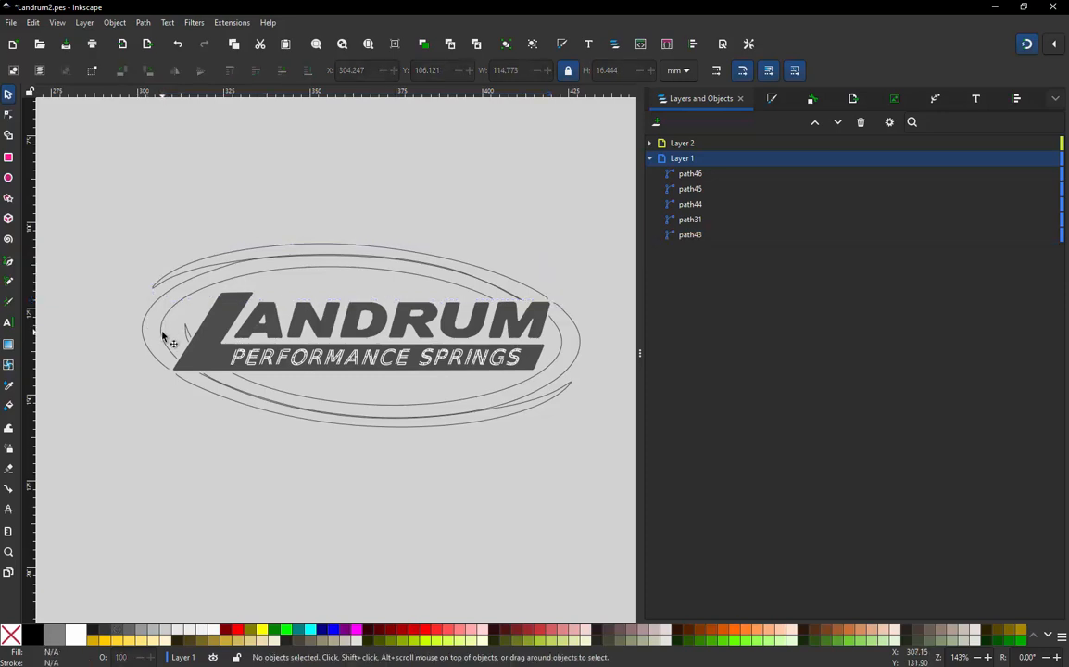
pyautogui.click(157, 315)
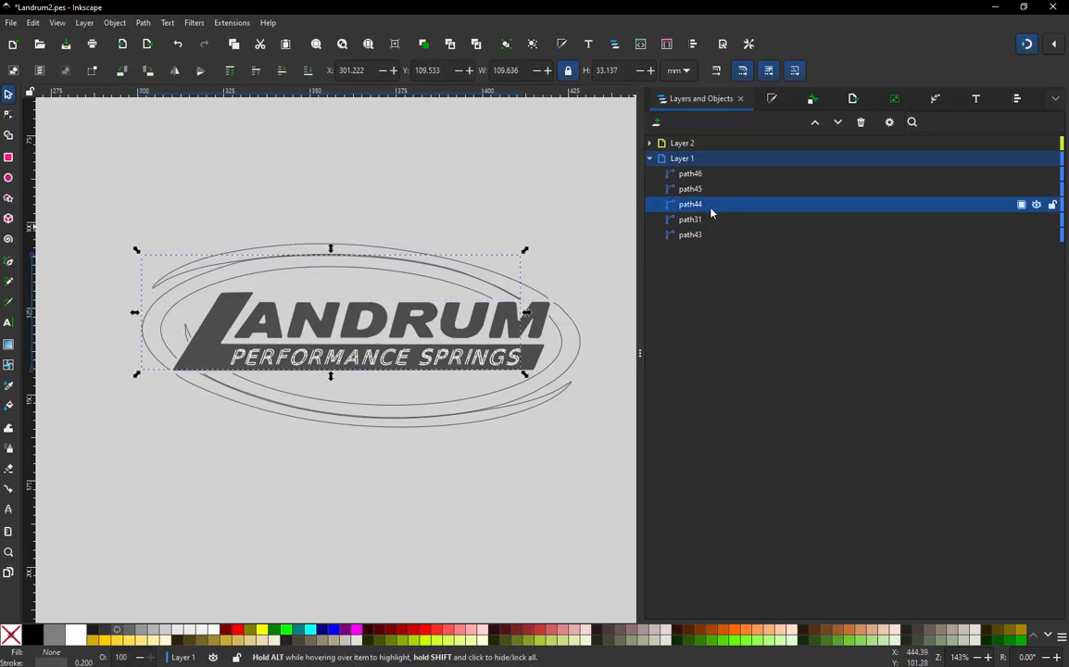
pyautogui.moveTo(709, 207); pyautogui.dragTo(714, 234)
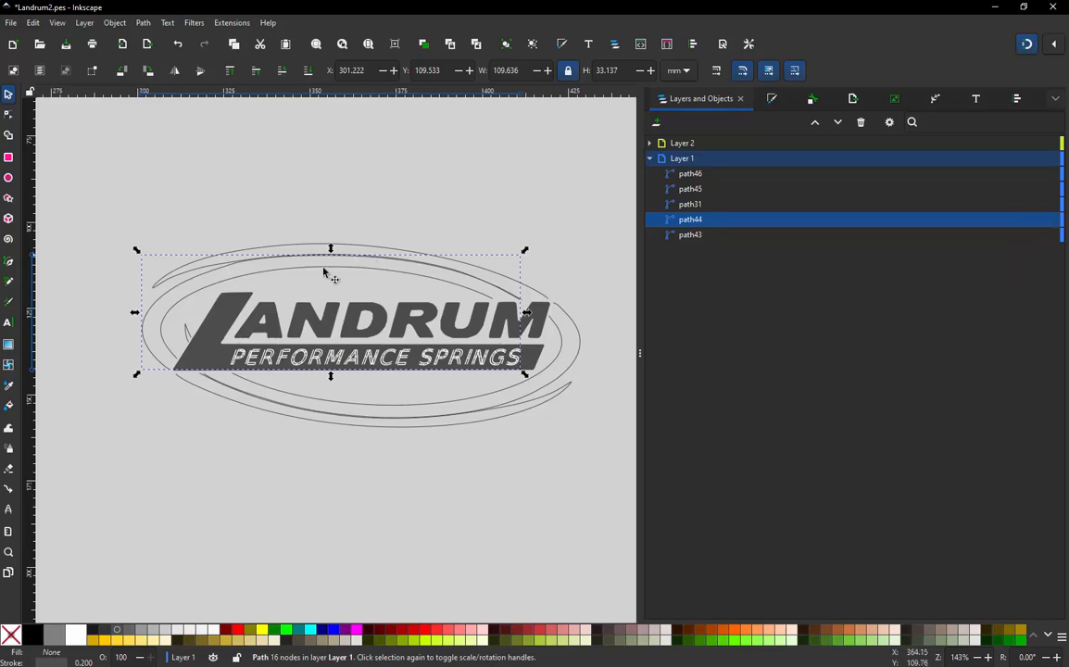
# Check the stacking order of the small sliver beside the L, the lower ellipse band and the lower swoosh
pyautogui.click(186, 330)
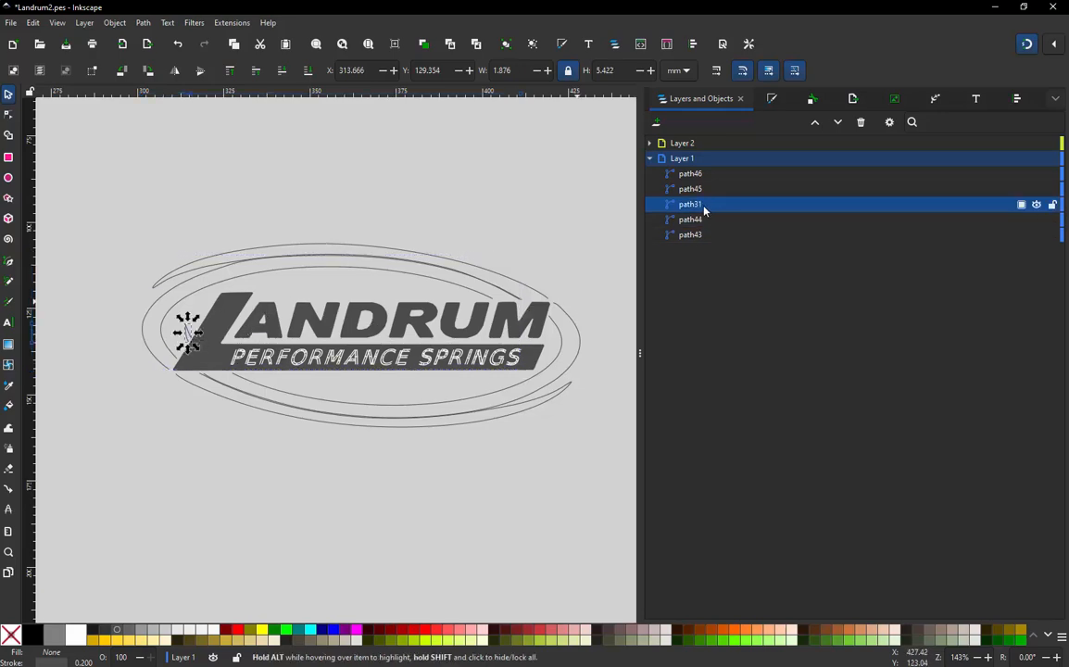
pyautogui.click(357, 408)
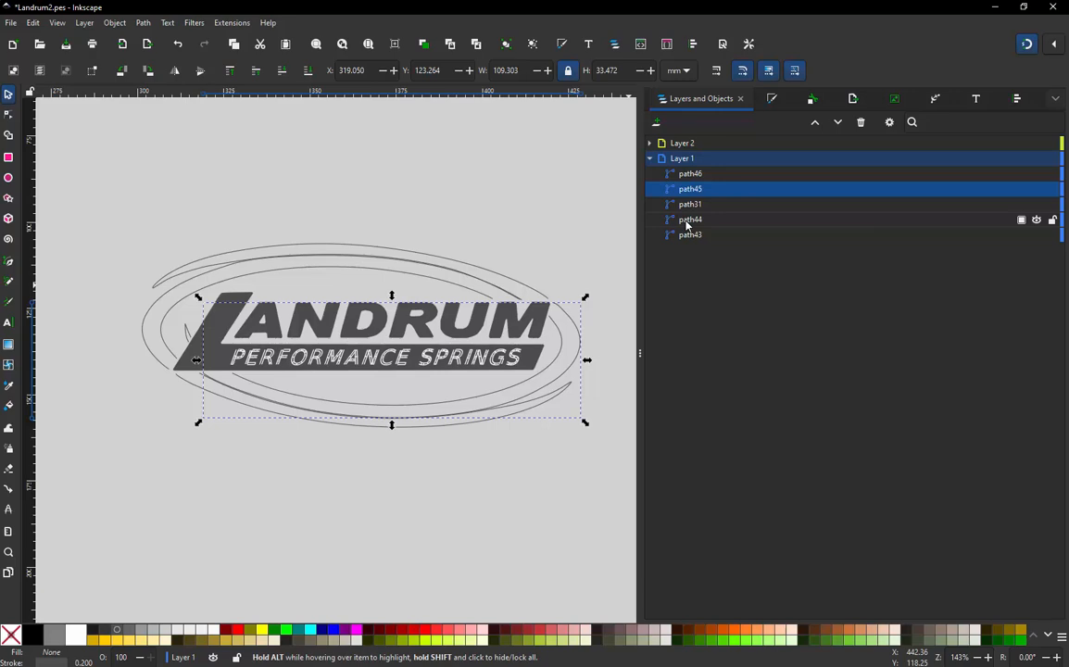
pyautogui.click(691, 174)
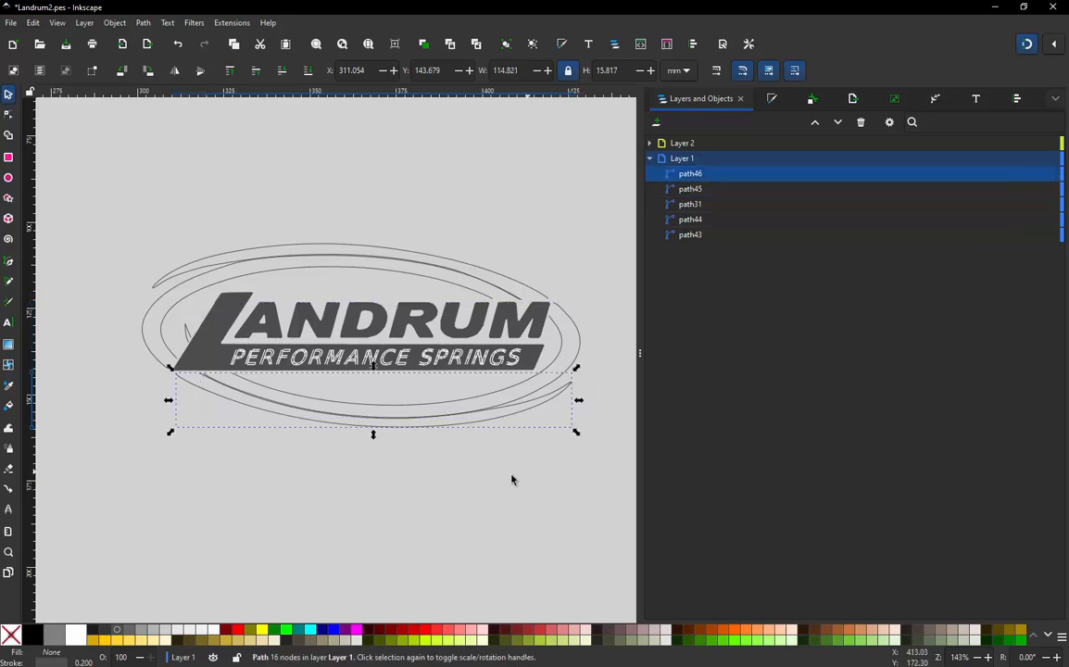
pyautogui.click(448, 481)
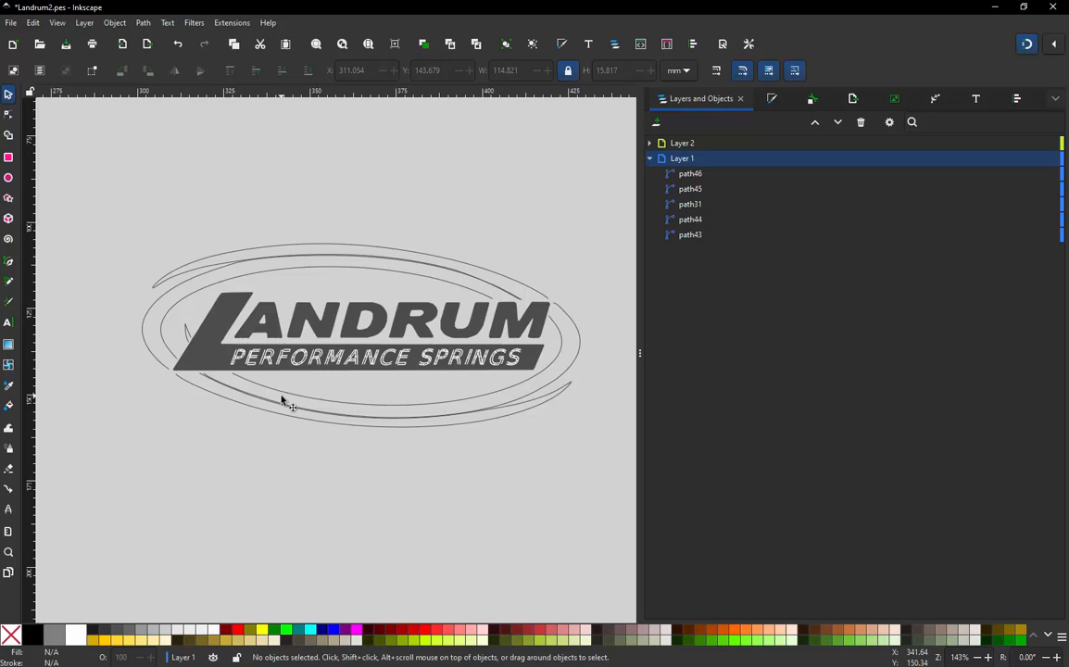
pyautogui.click(187, 338)
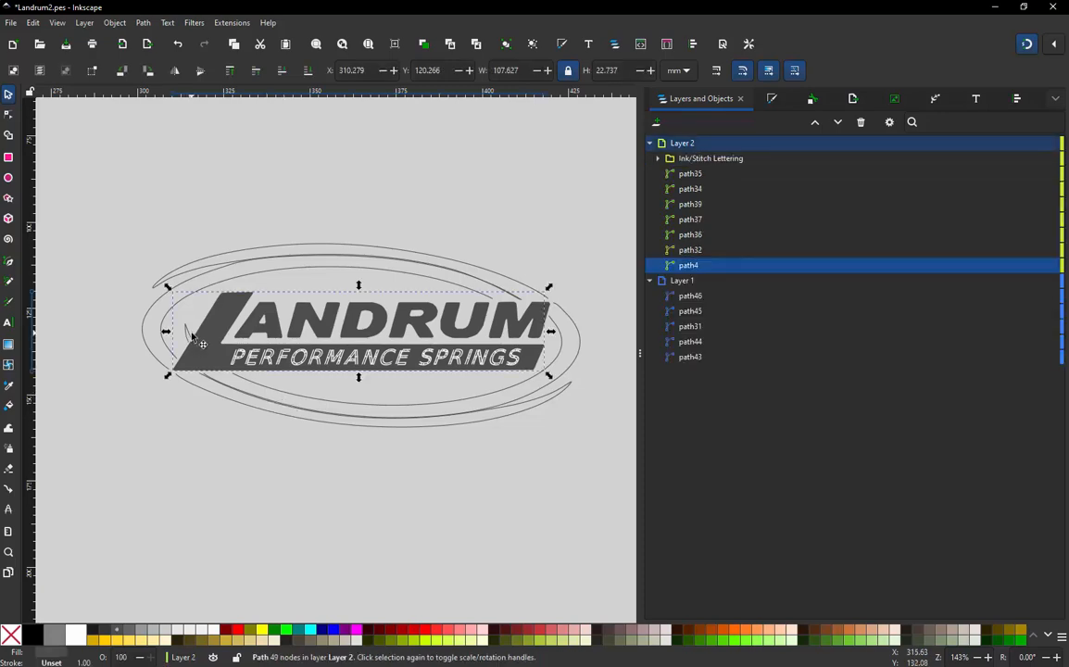
pyautogui.keyDown('alt'); pyautogui.click(186, 339); pyautogui.keyUp('alt')
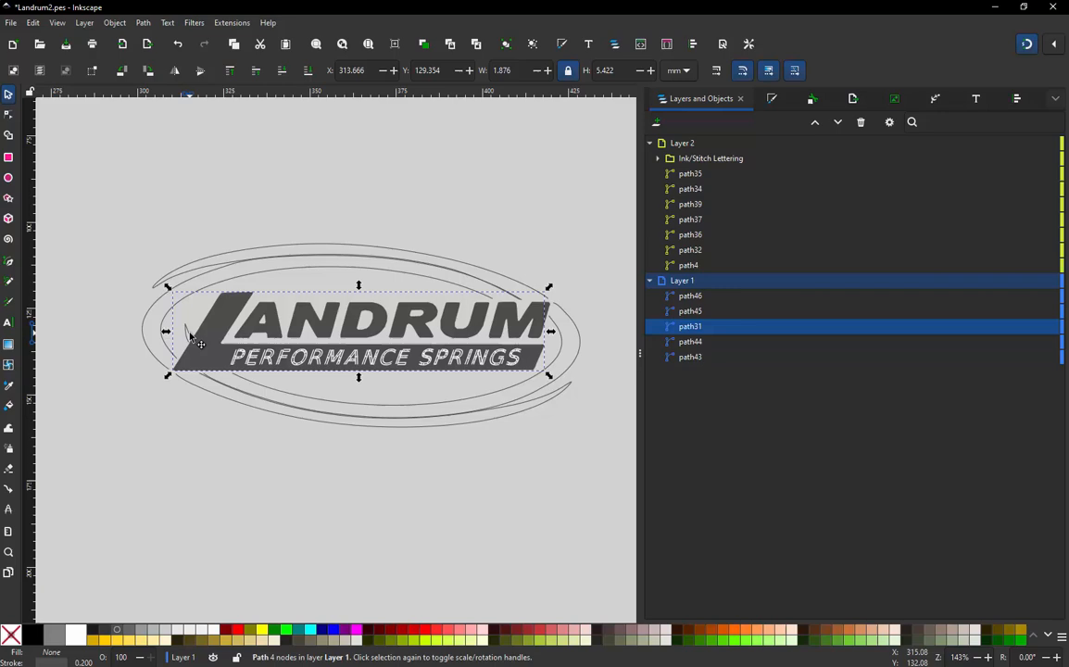
pyautogui.click(264, 393)
pyautogui.click(227, 449)
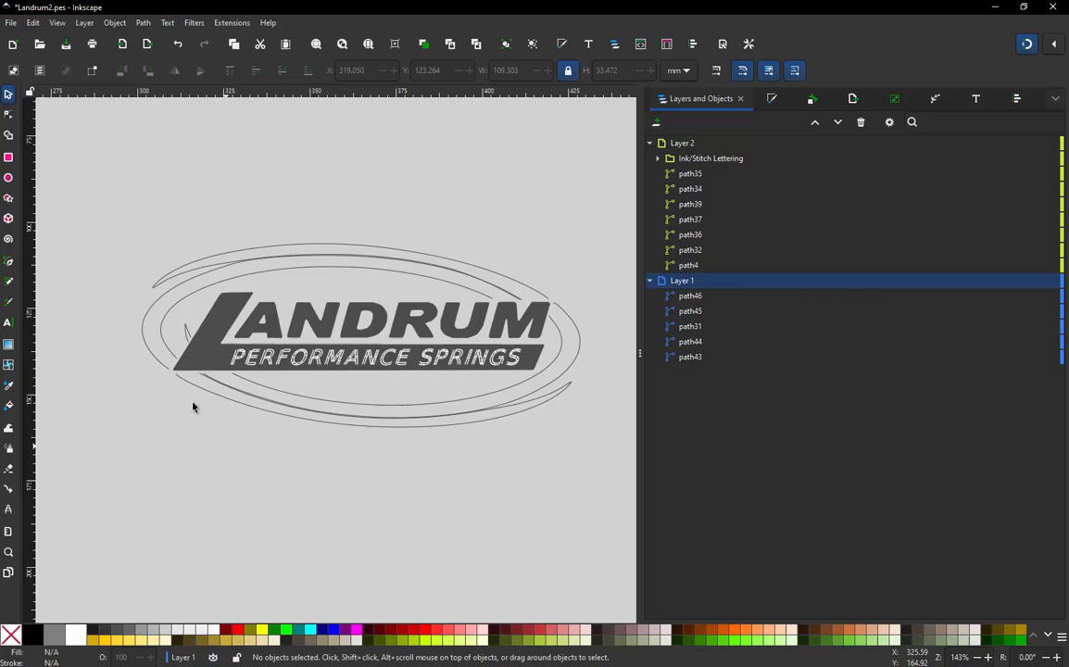
# Connect the small sliver beside the L to the lower ellipse band using Jump Stitch to Stroke with a 1.00 mm minimum and Connect all
pyautogui.click(190, 335)
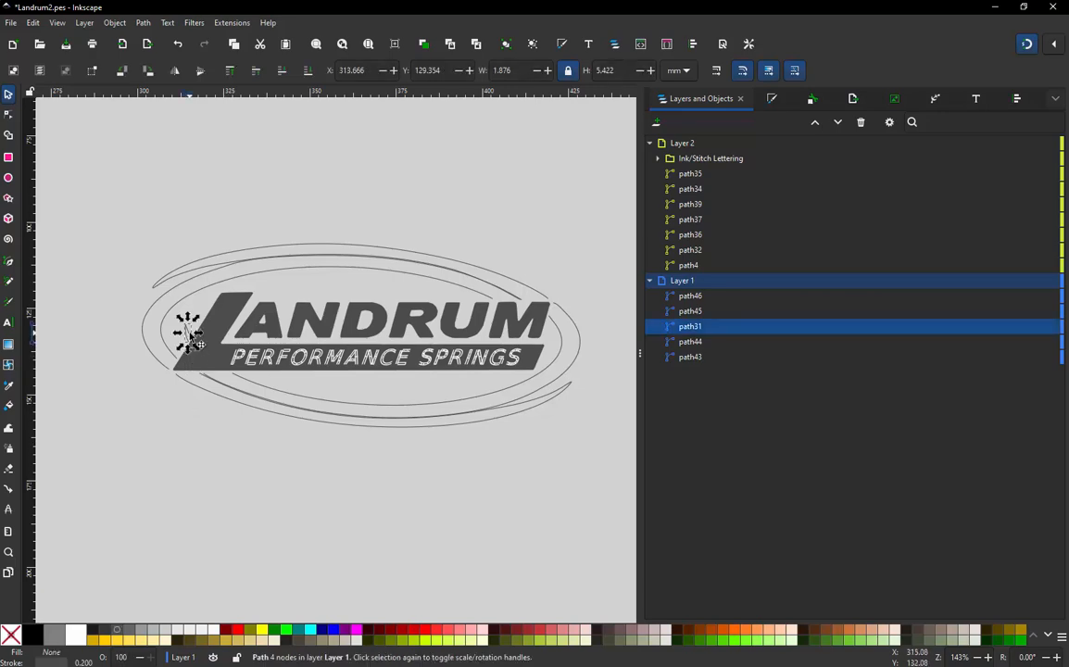
pyautogui.keyDown('shift'); pyautogui.click(260, 390); pyautogui.keyUp('shift')
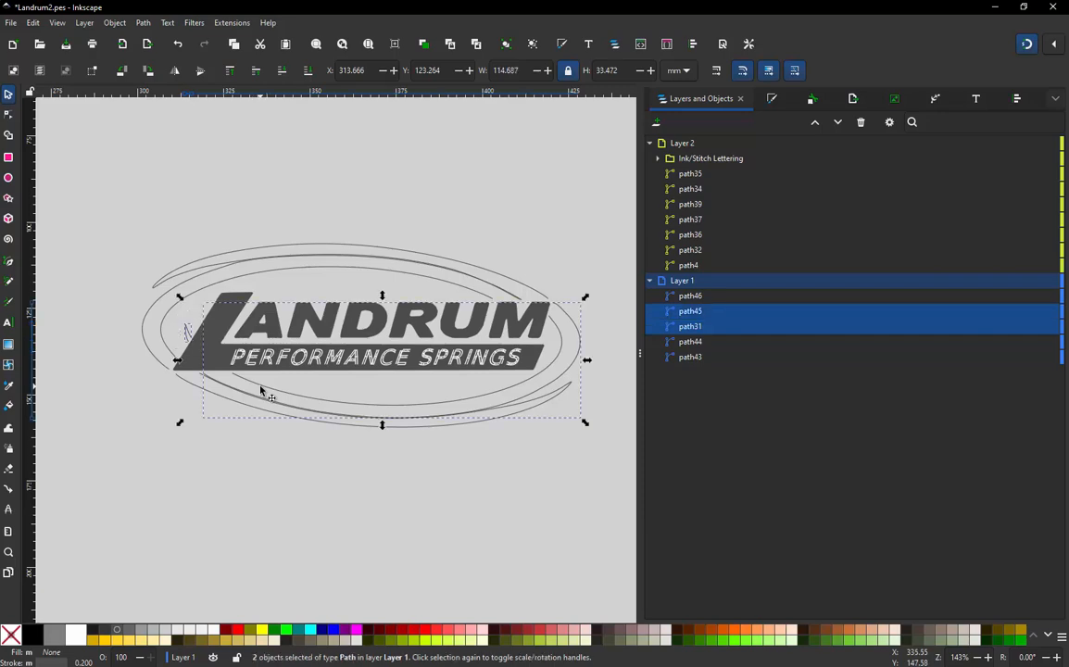
pyautogui.click(232, 24)
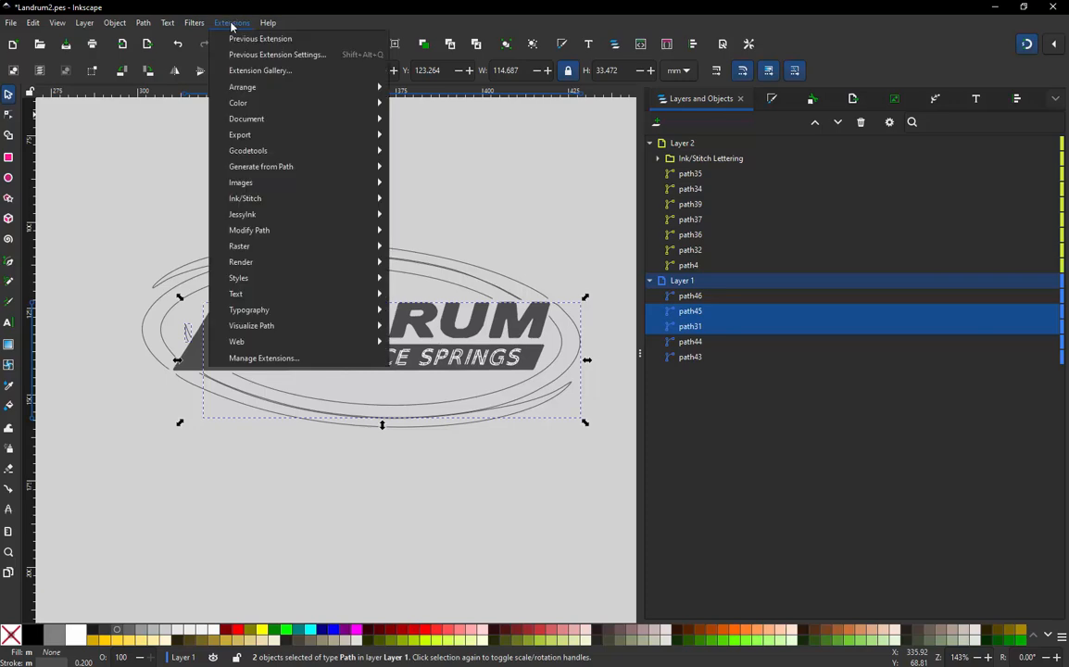
pyautogui.moveTo(282, 200)
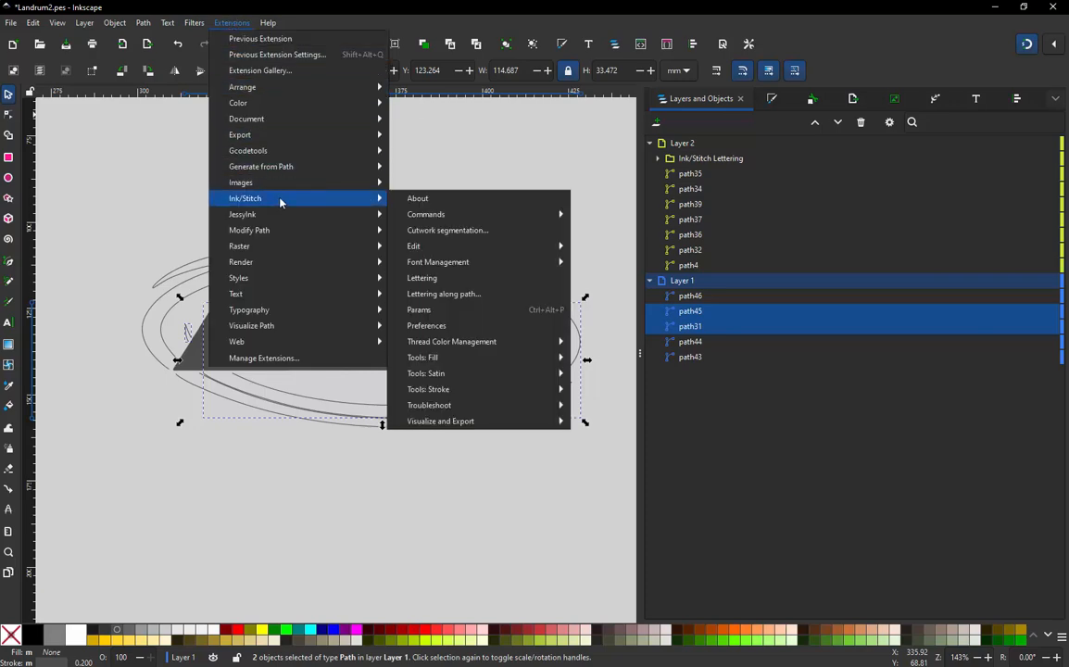
pyautogui.moveTo(507, 389)
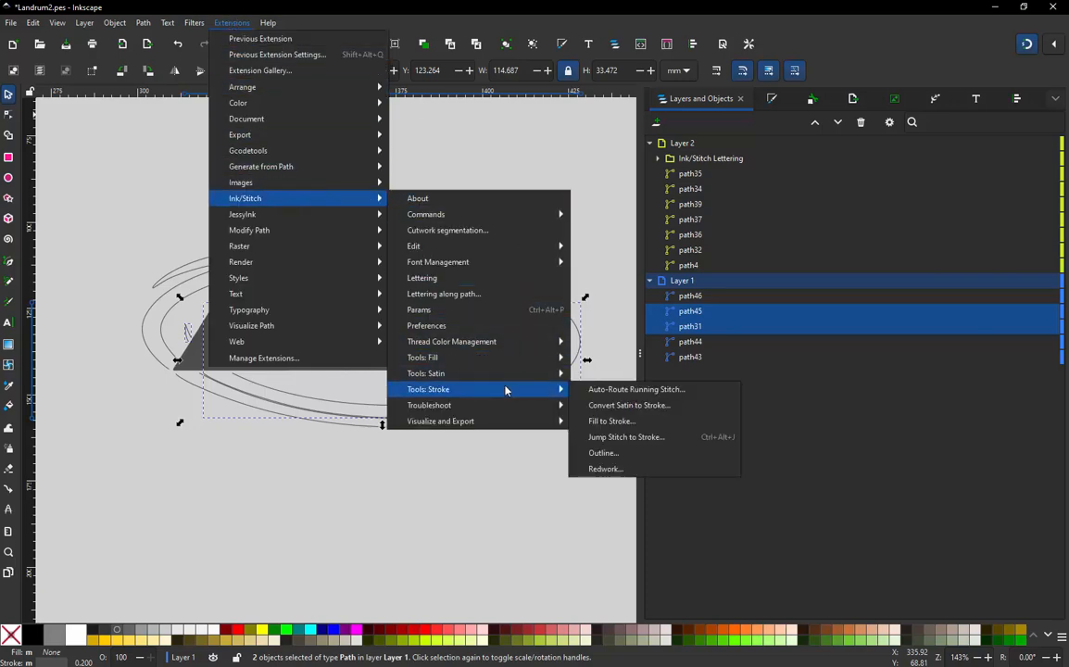
pyautogui.click(635, 441)
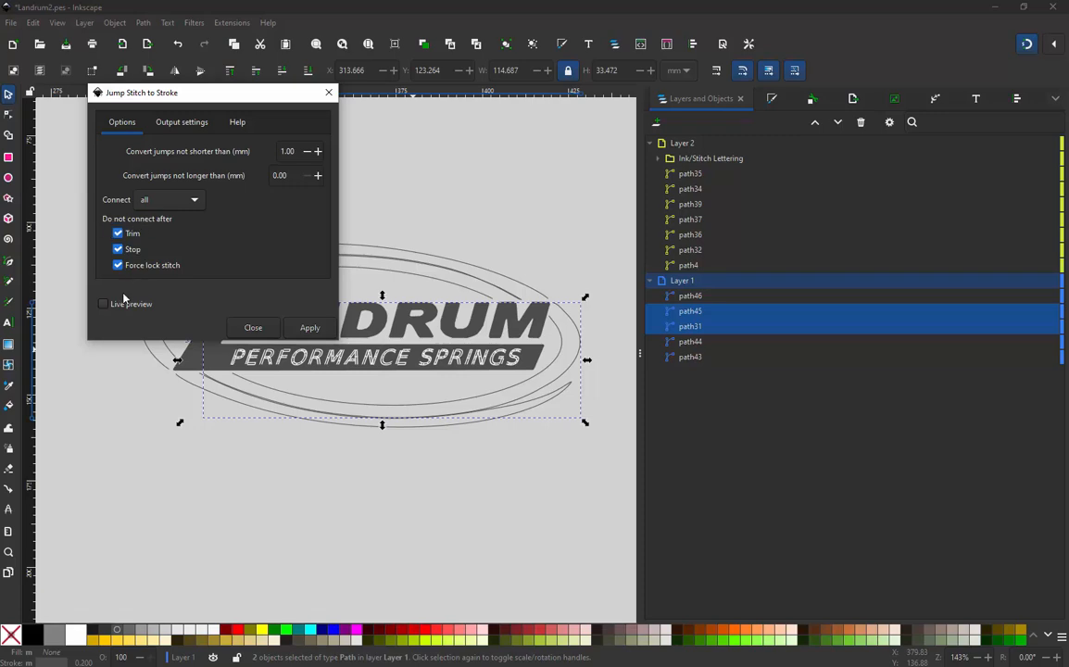
pyautogui.click(311, 328)
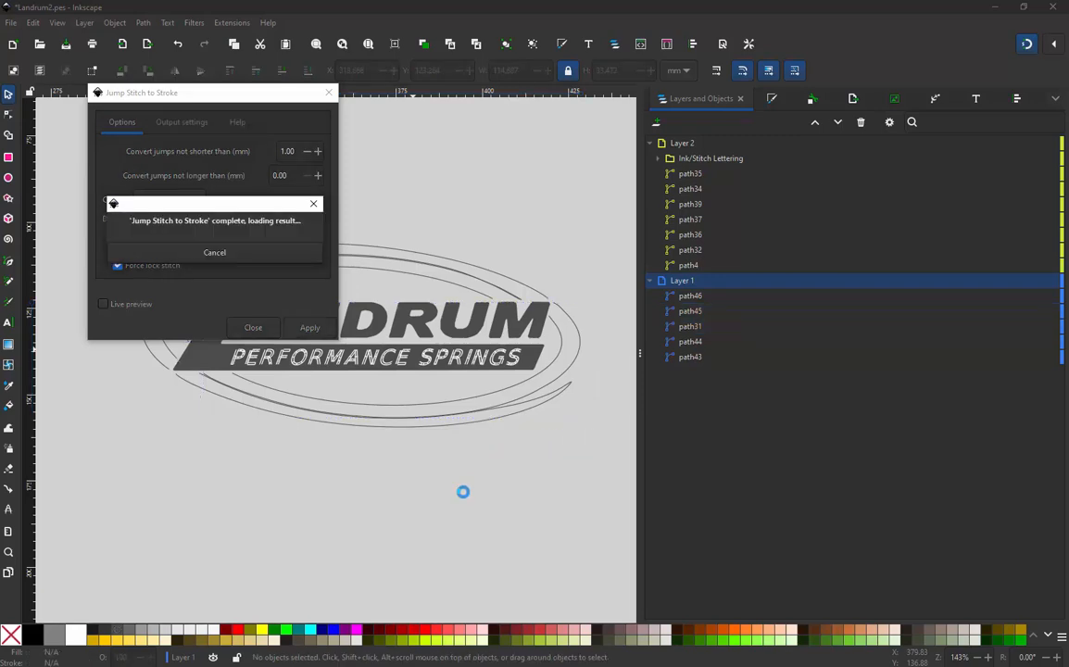
pyautogui.click(254, 328)
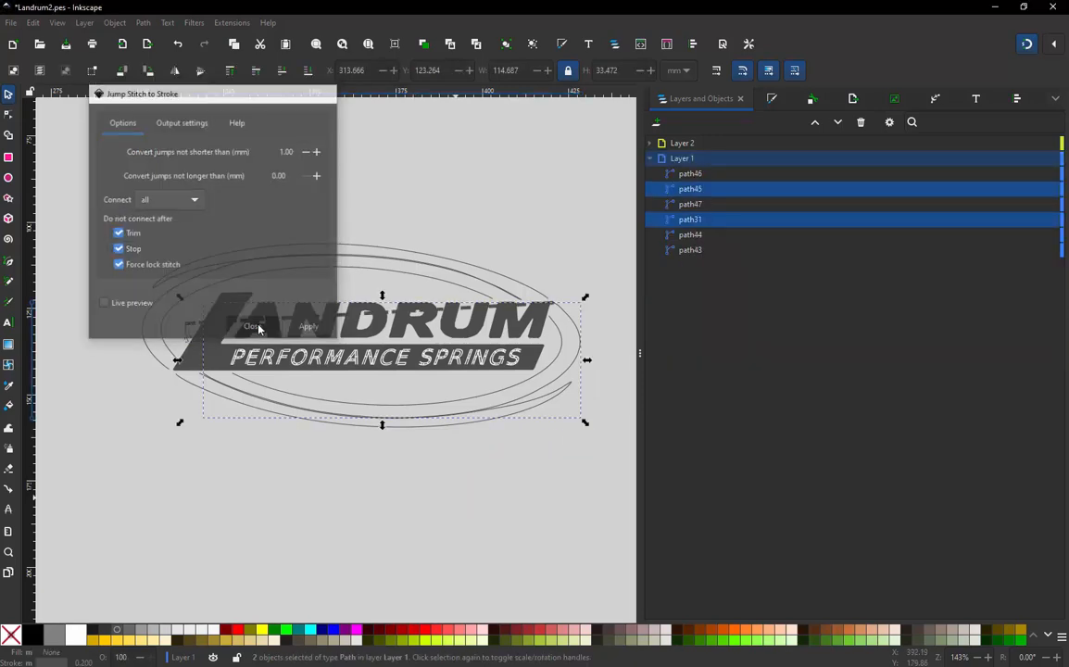
# Examine the new connecting stroke between the ellipse band and the small sliver, especially where it meets the sliver beside the L
pyautogui.click(229, 461)
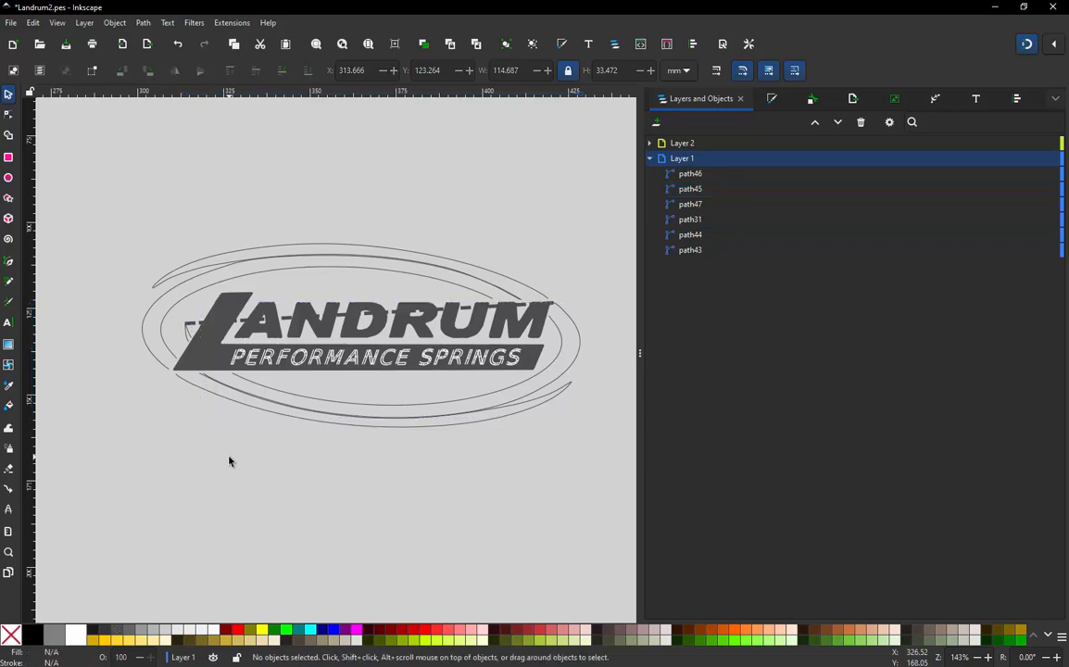
pyautogui.scroll(1, 269, 417)
pyautogui.scroll(-1, 141, 334)
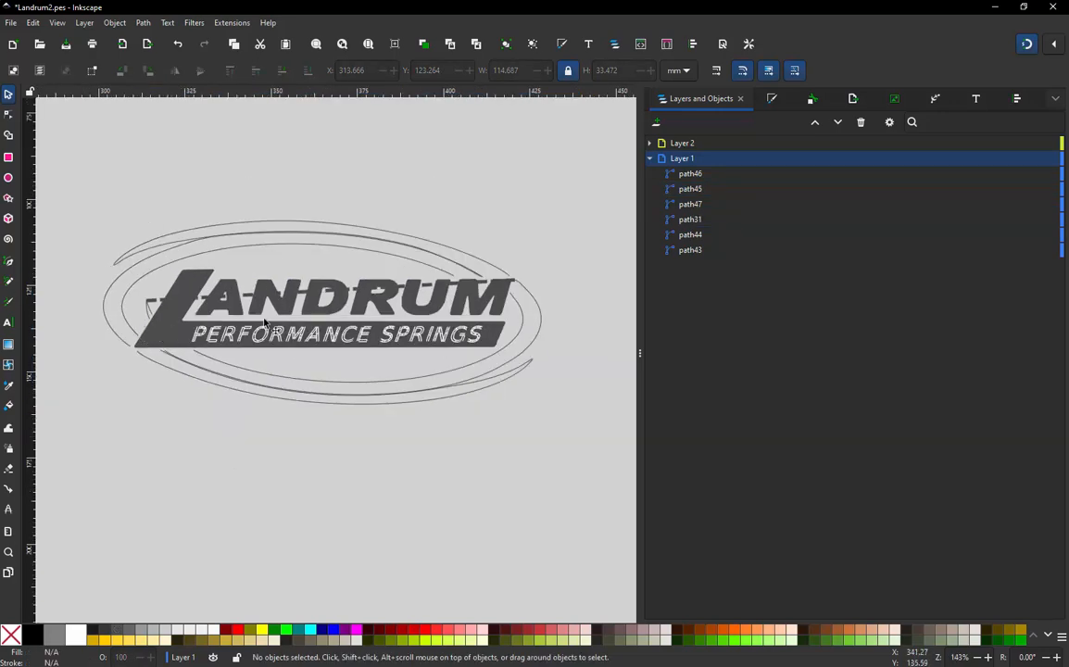
pyautogui.scroll(1, 282, 317)
pyautogui.scroll(-1, 324, 278)
pyautogui.scroll(2, 153, 290)
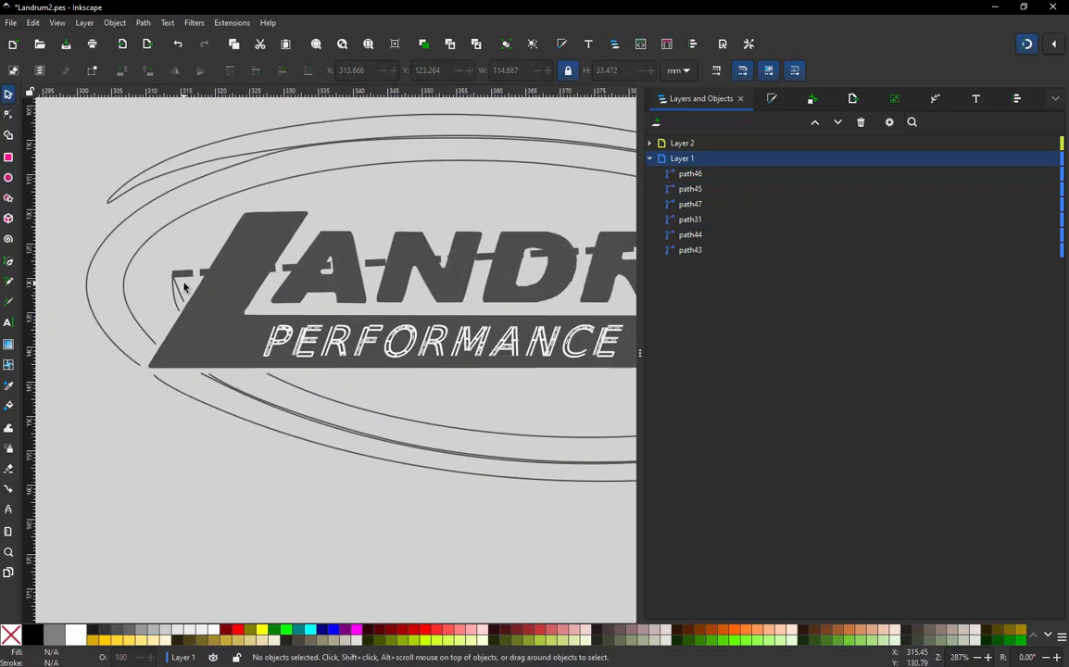
pyautogui.scroll(2, 181, 295)
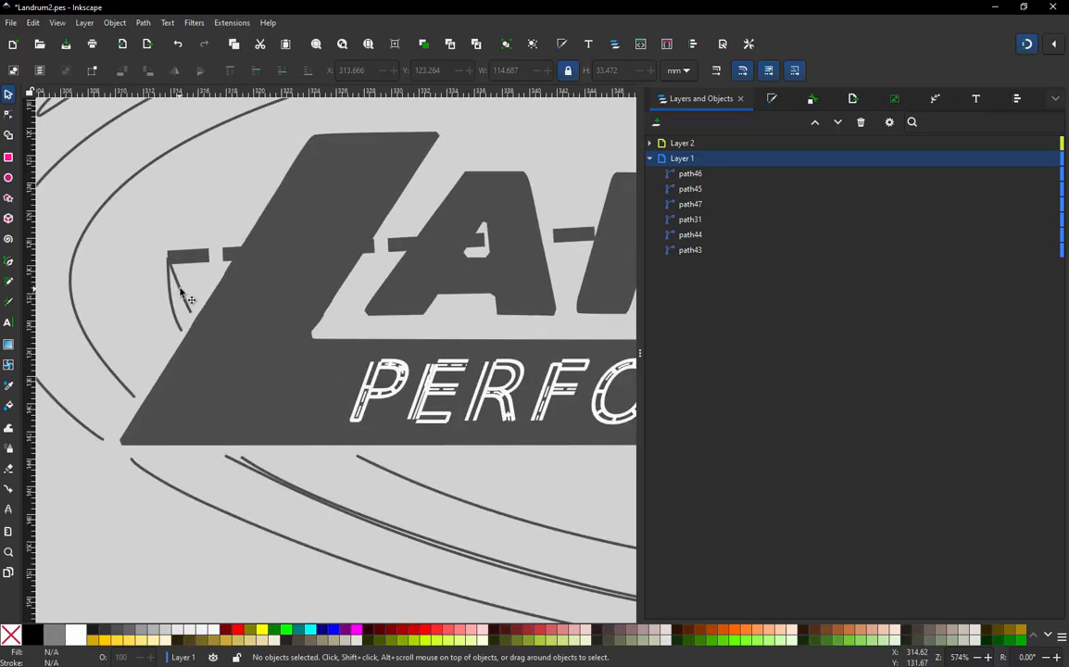
pyautogui.scroll(-2, 184, 331)
pyautogui.scroll(-2, 183, 331)
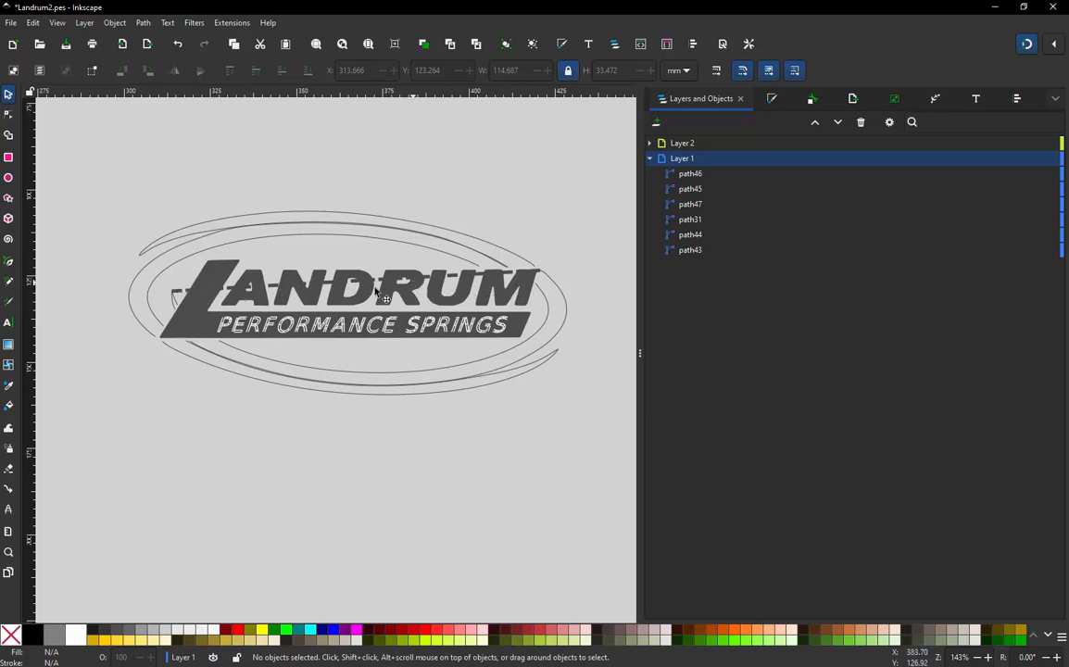
pyautogui.scroll(3, 171, 294)
pyautogui.scroll(2, 171, 295)
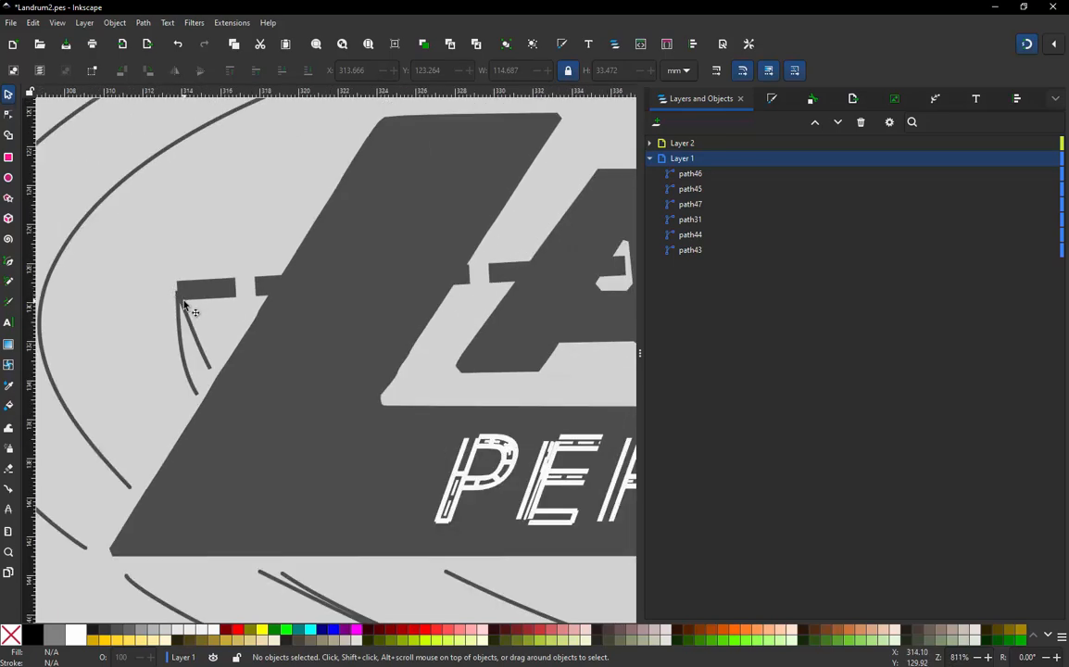
pyautogui.click(192, 326)
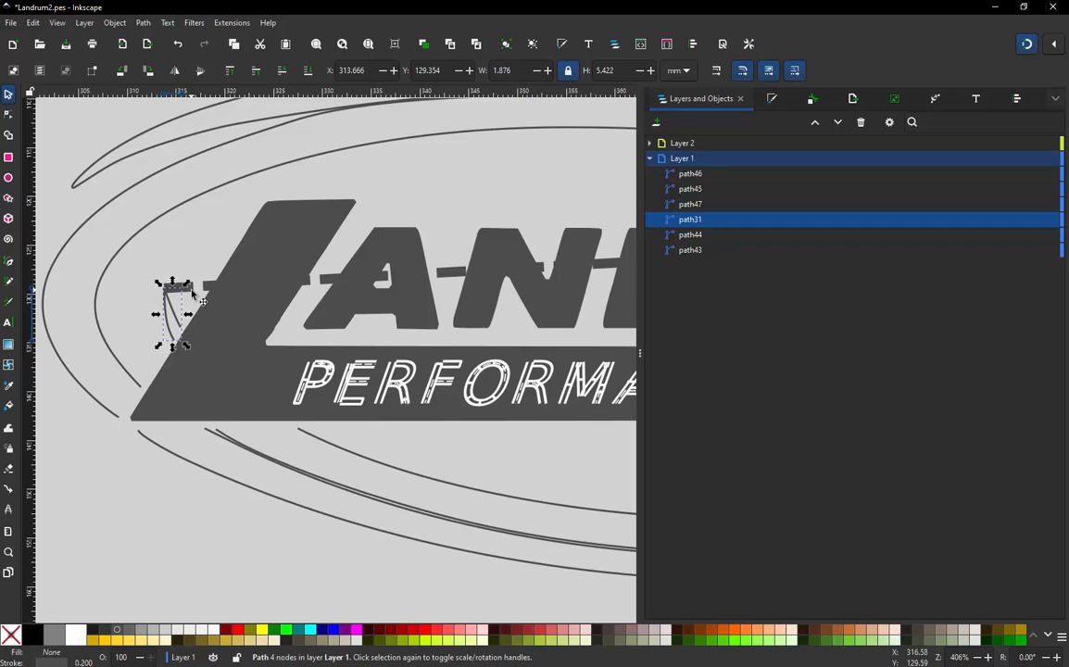
# Delete the dashed connecting stroke running across the lettering between the small sliver beside the L and the lower ellipse band
pyautogui.keyDown('ctrl'); pyautogui.scroll(-2, 191, 293); pyautogui.keyUp('ctrl')
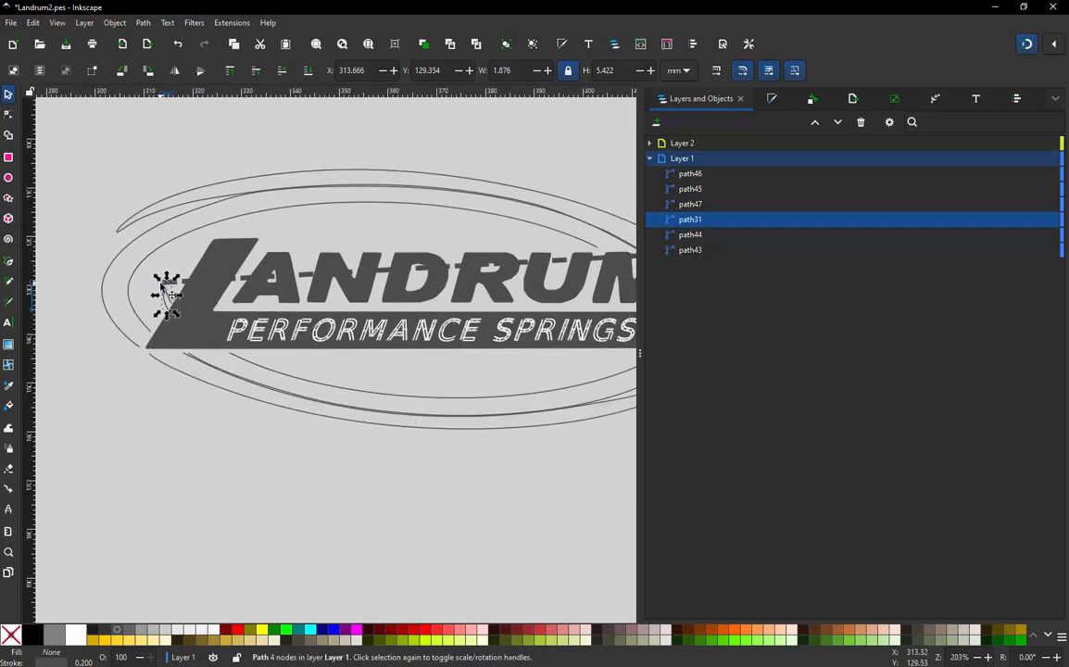
pyautogui.keyDown('ctrl'); pyautogui.scroll(-1, 164, 289); pyautogui.keyUp('ctrl')
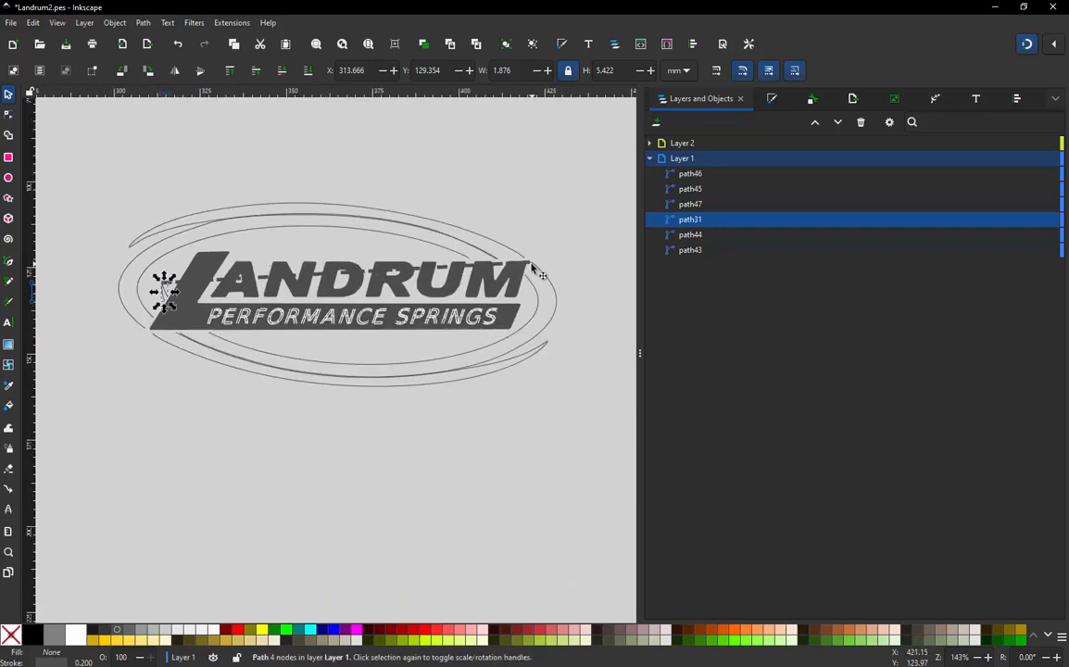
pyautogui.keyDown('ctrl'); pyautogui.scroll(4, 535, 268); pyautogui.keyUp('ctrl')
pyautogui.keyDown('ctrl'); pyautogui.scroll(-4, 536, 264); pyautogui.keyUp('ctrl')
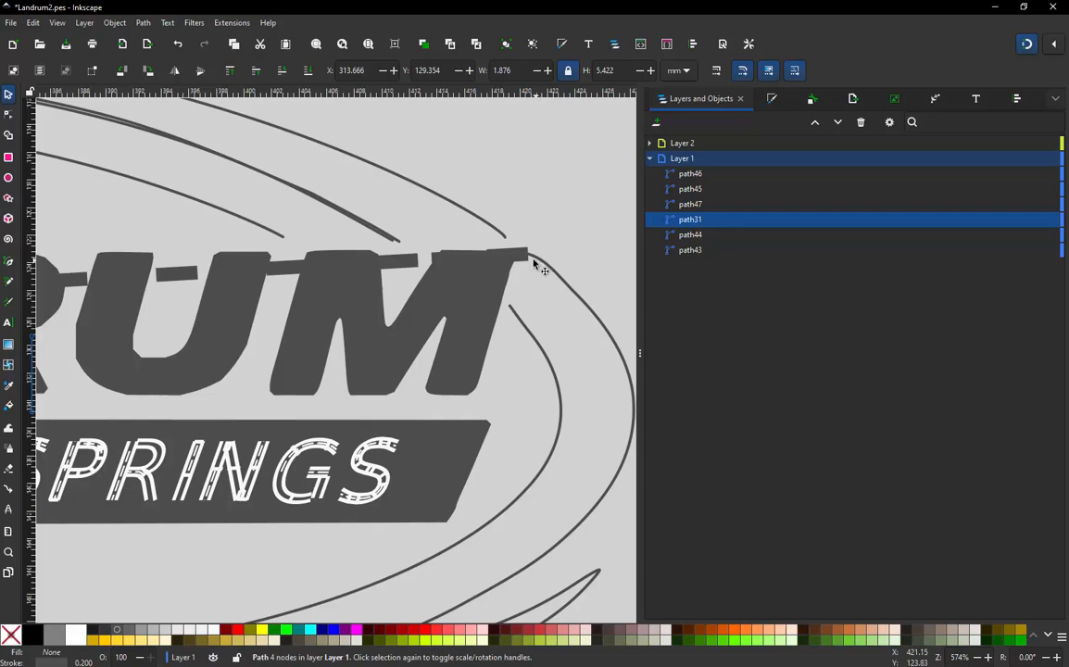
pyautogui.keyDown('ctrl'); pyautogui.scroll(5, 181, 278); pyautogui.keyUp('ctrl')
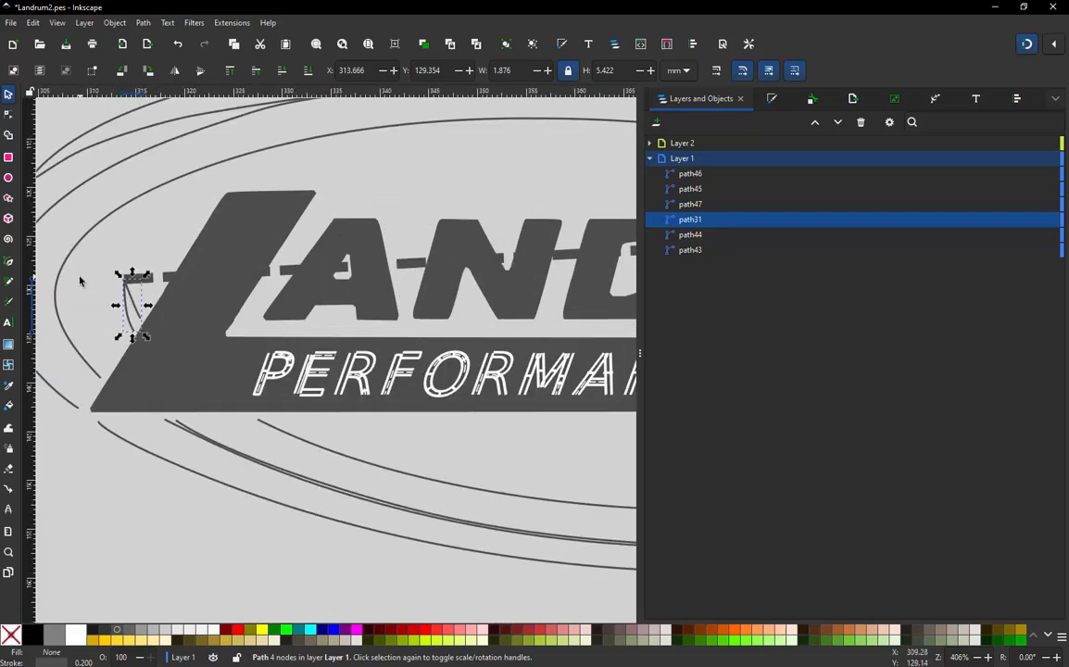
pyautogui.click(139, 312)
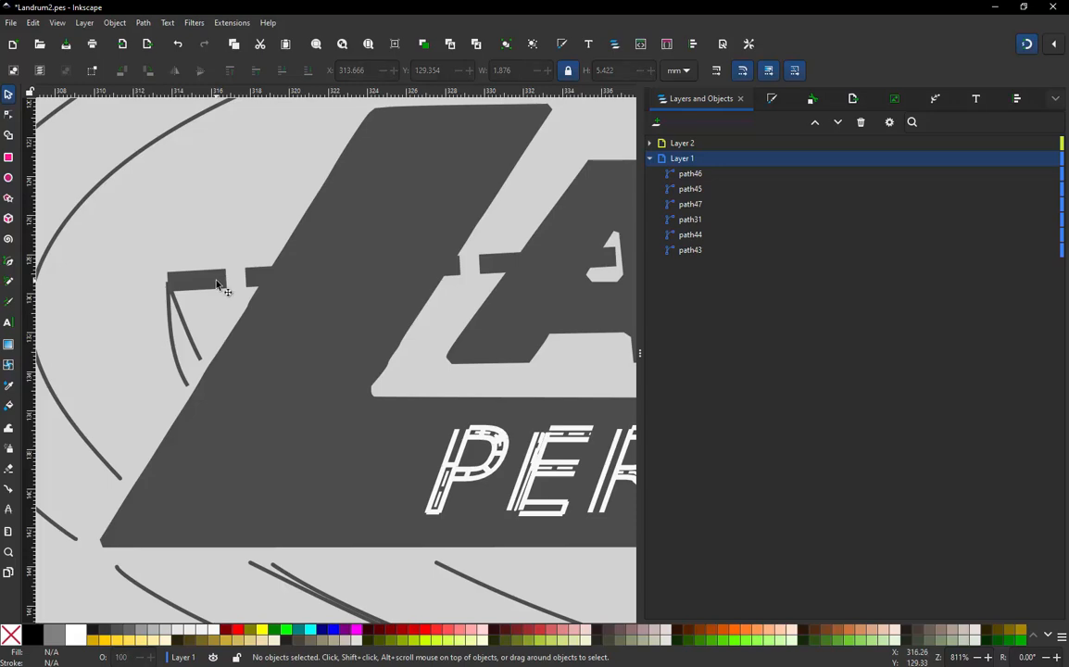
pyautogui.click(215, 284)
pyautogui.press('Delete')
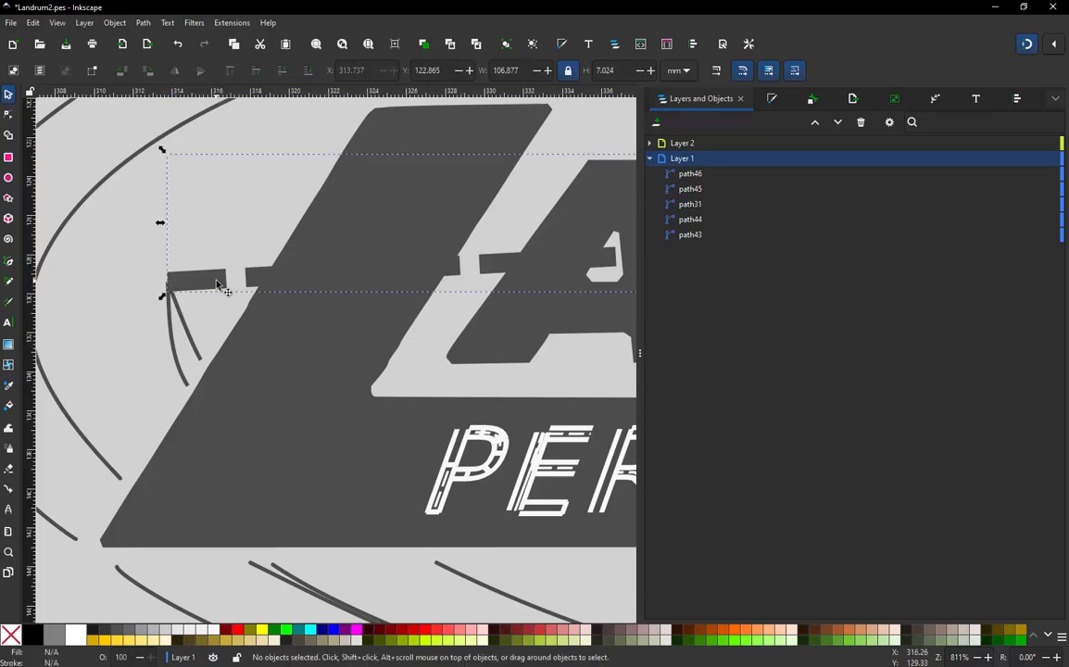
# Set the satin zig-zag spacing of the small sliver beside the L to 0.25 mm, swap its rails and apply the settings
pyautogui.click(182, 318)
pyautogui.scroll(-1, 179, 308)
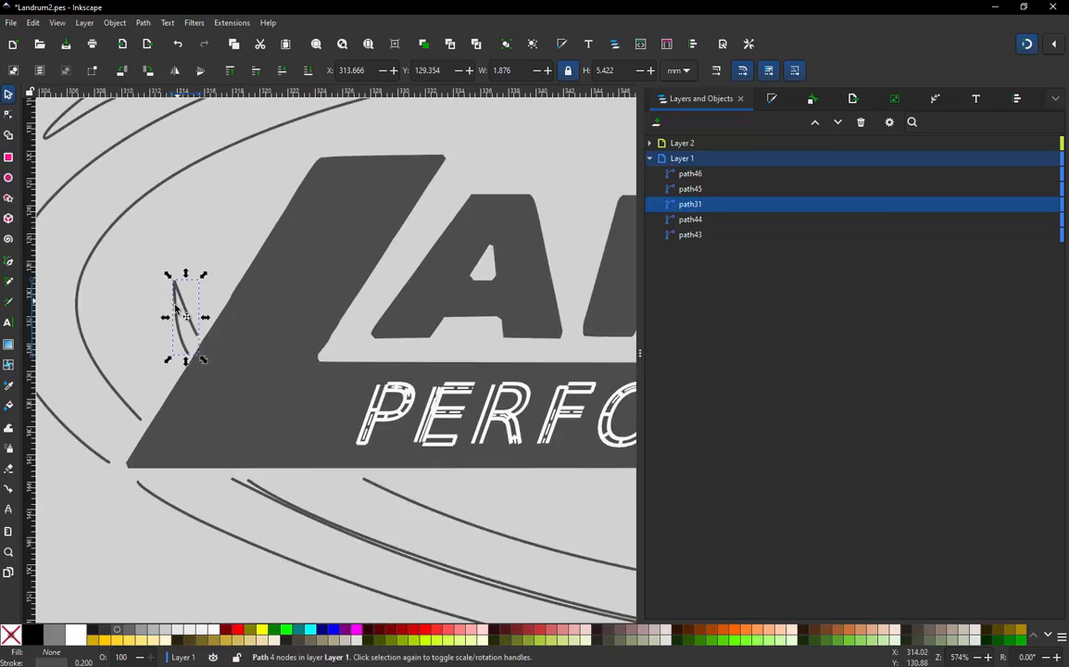
pyautogui.scroll(1, 176, 309)
pyautogui.scroll(-1, 215, 324)
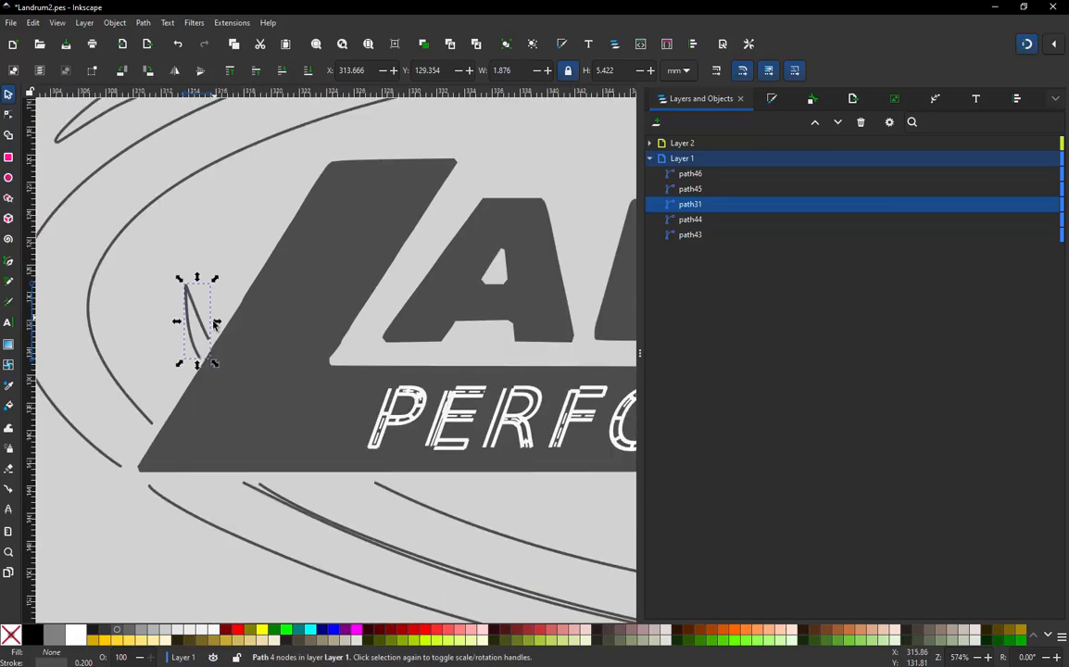
pyautogui.click(146, 421)
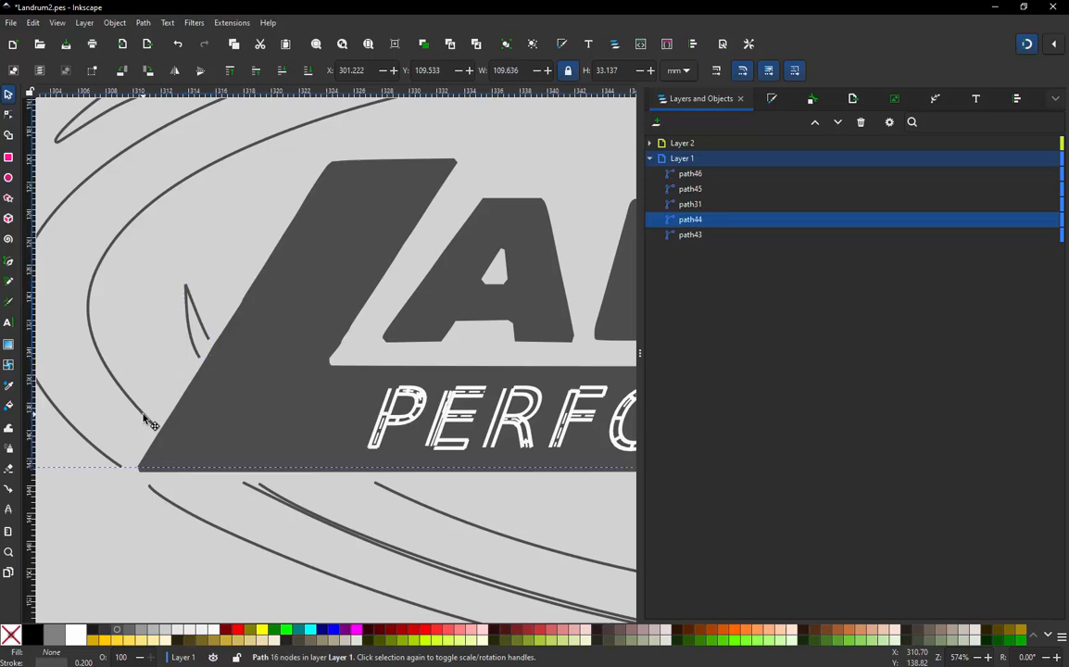
pyautogui.click(201, 354)
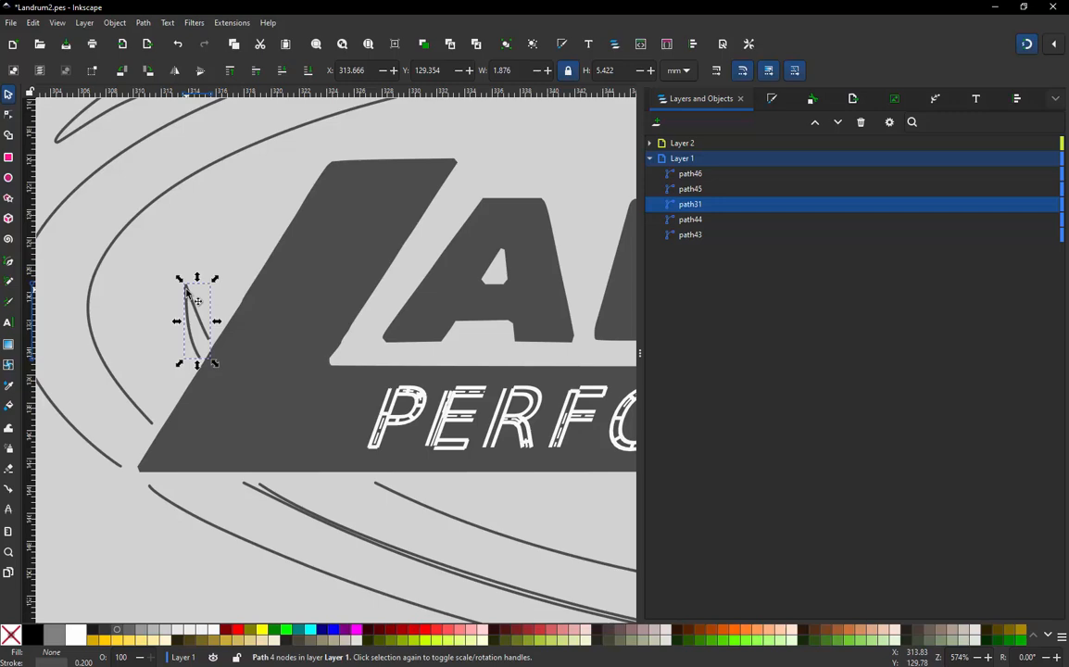
pyautogui.hotkey('ctrl', 'alt', 'p')
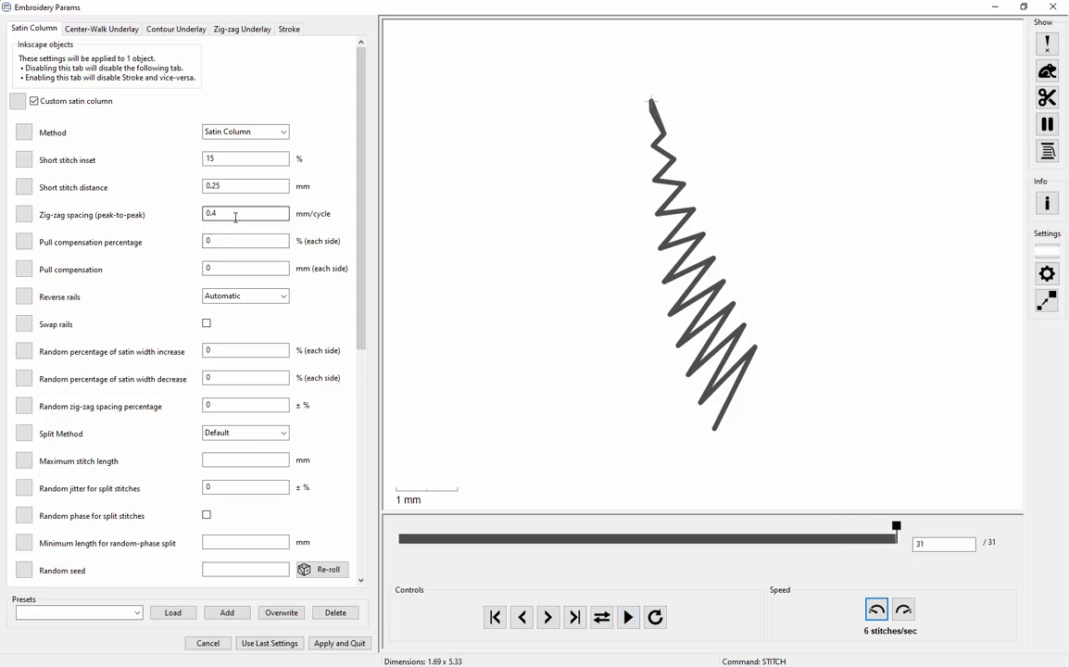
pyautogui.moveTo(234, 217); pyautogui.dragTo(201, 221)
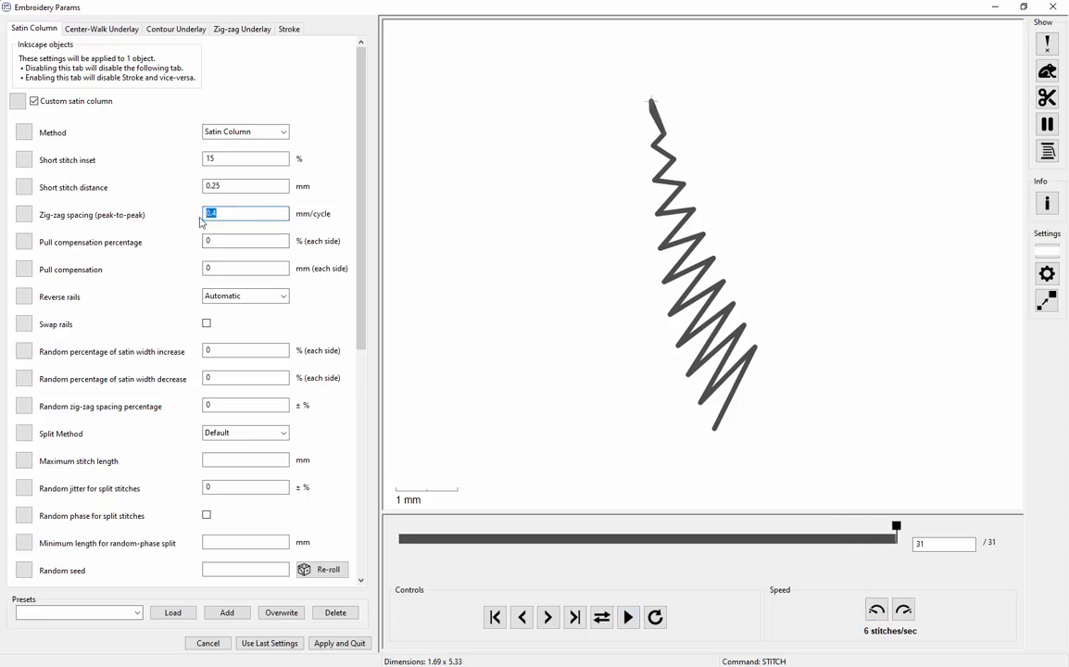
pyautogui.write('.25')
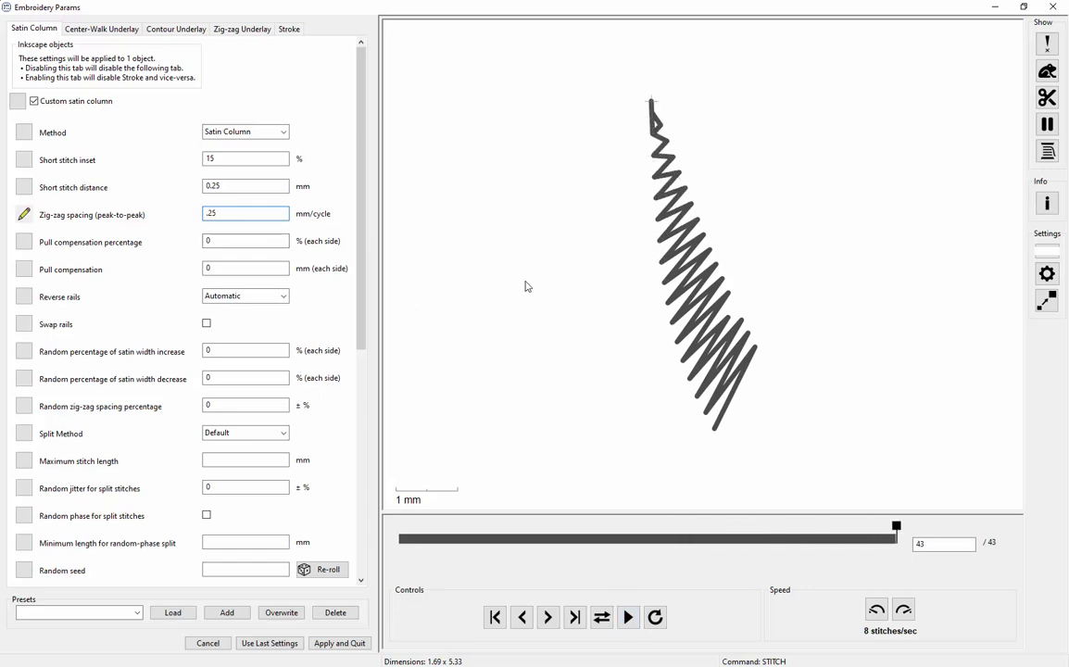
pyautogui.click(207, 324)
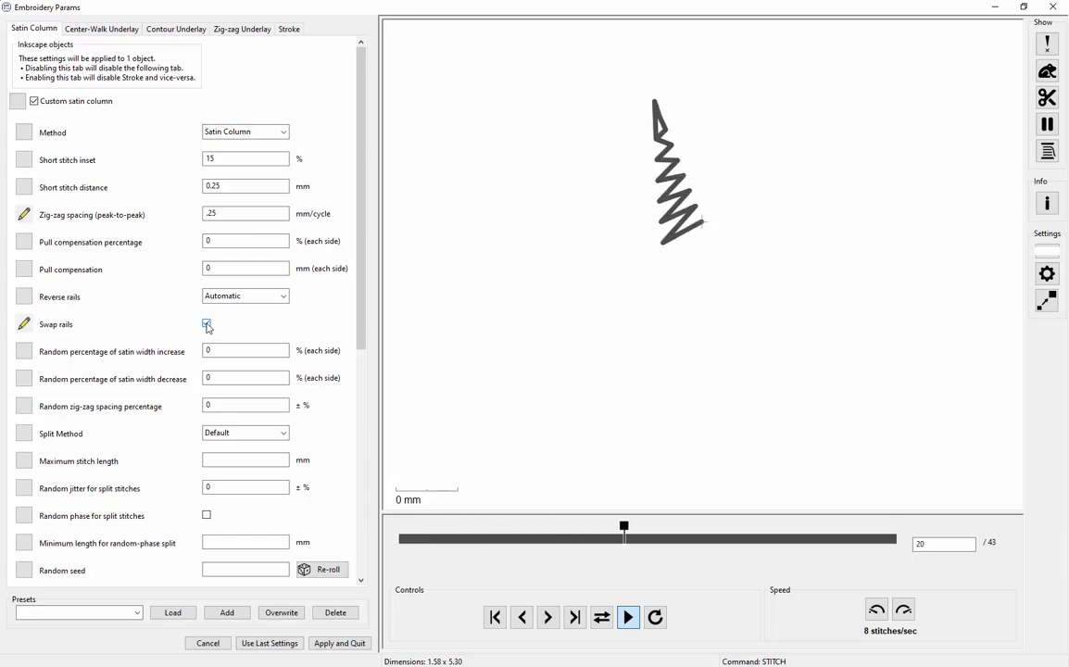
pyautogui.click(330, 644)
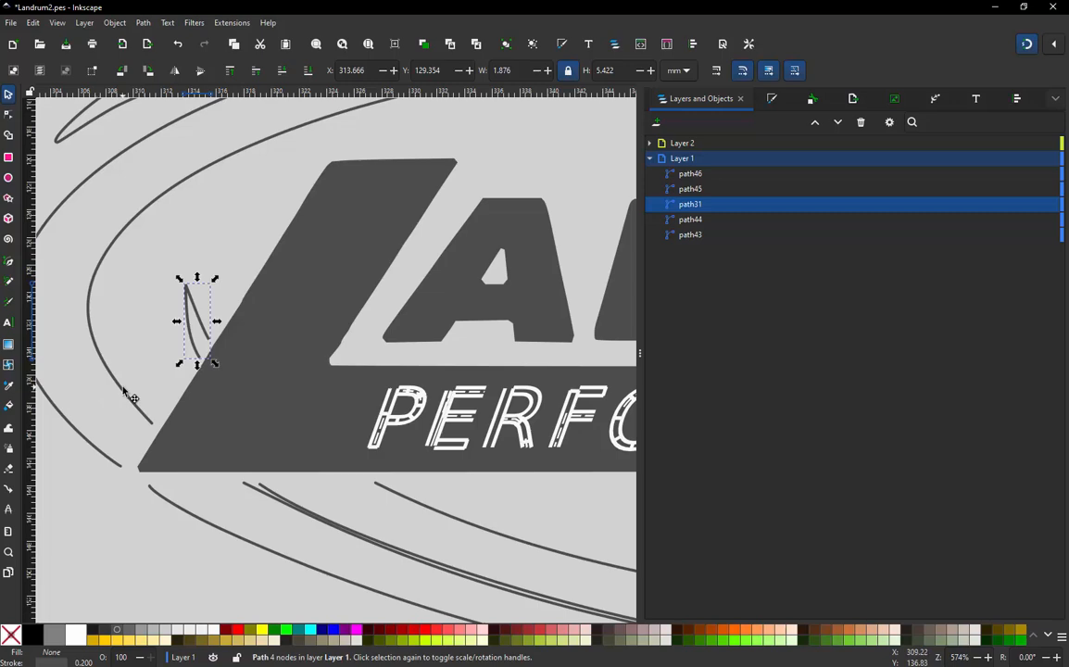
# Try to connect the upper ellipse band, the sliver beside the L and the lower ellipse band with Jump Stitch to Stroke, 1.00 mm minimum, Connect all
pyautogui.scroll(-1, 120, 390)
pyautogui.scroll(-1, 118, 379)
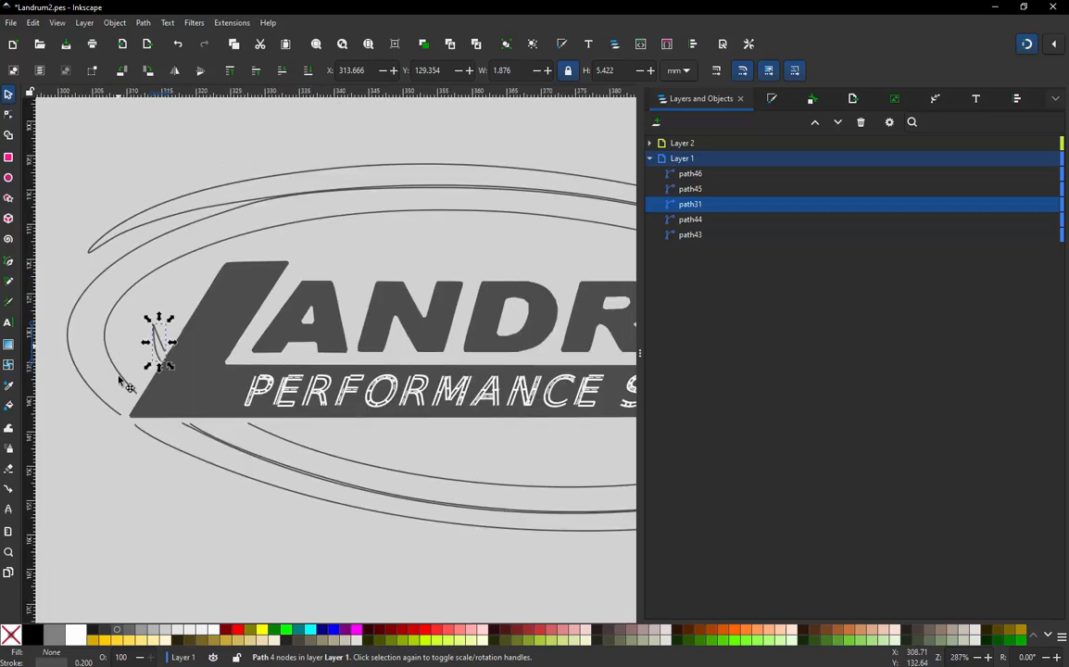
pyautogui.click(111, 445)
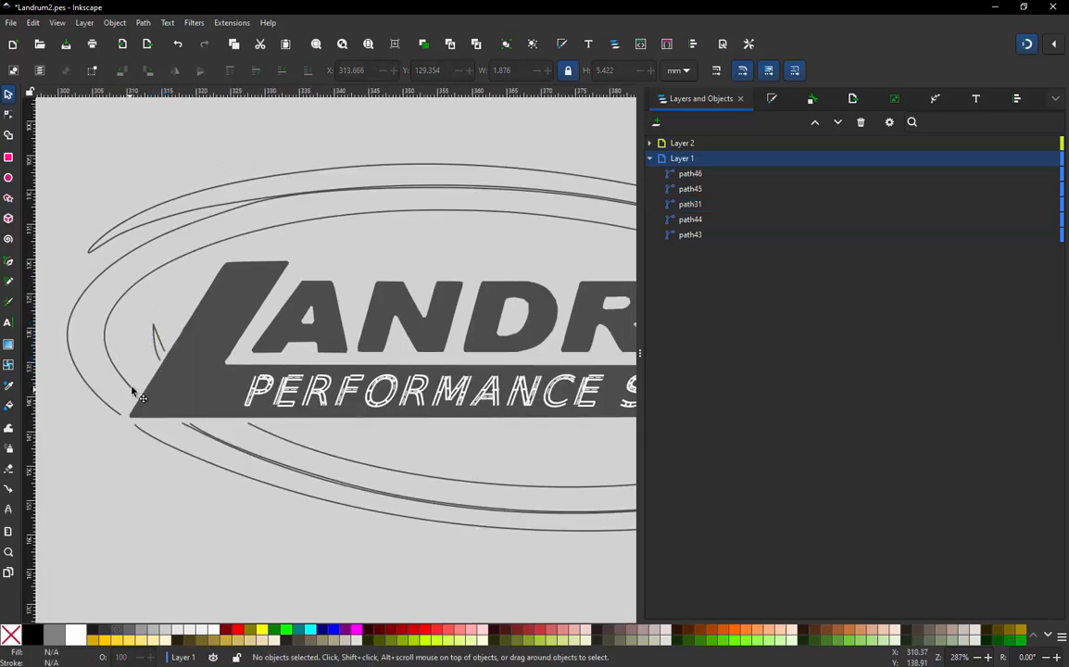
pyautogui.click(134, 394)
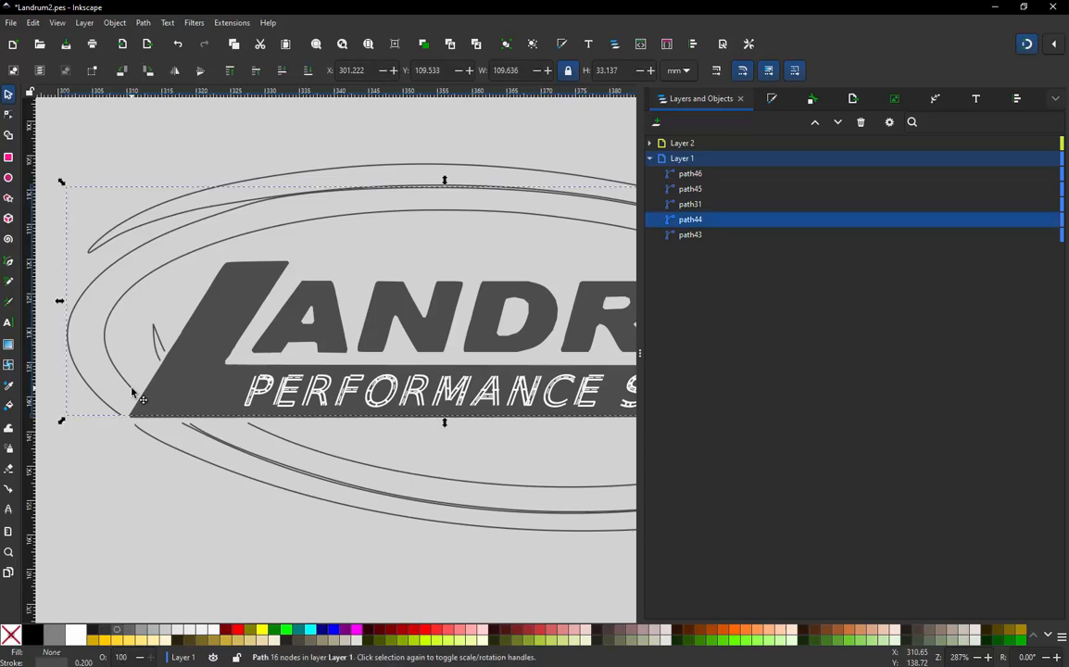
pyautogui.keyDown('shift'); pyautogui.click(155, 332); pyautogui.keyUp('shift')
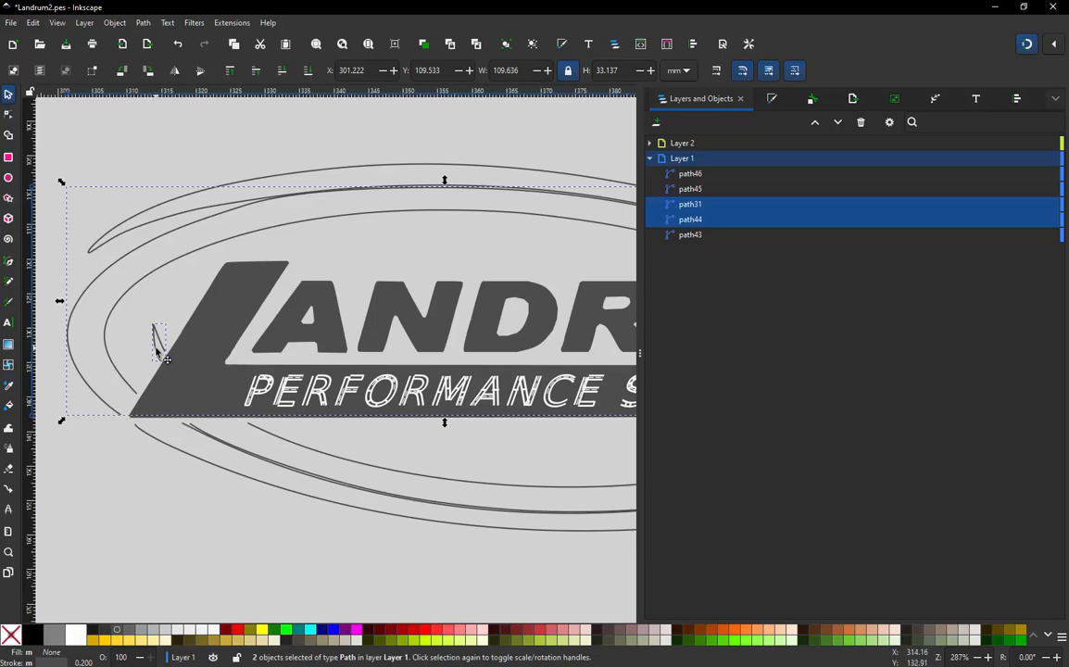
pyautogui.scroll(-2, 139, 370)
pyautogui.scroll(2, 590, 322)
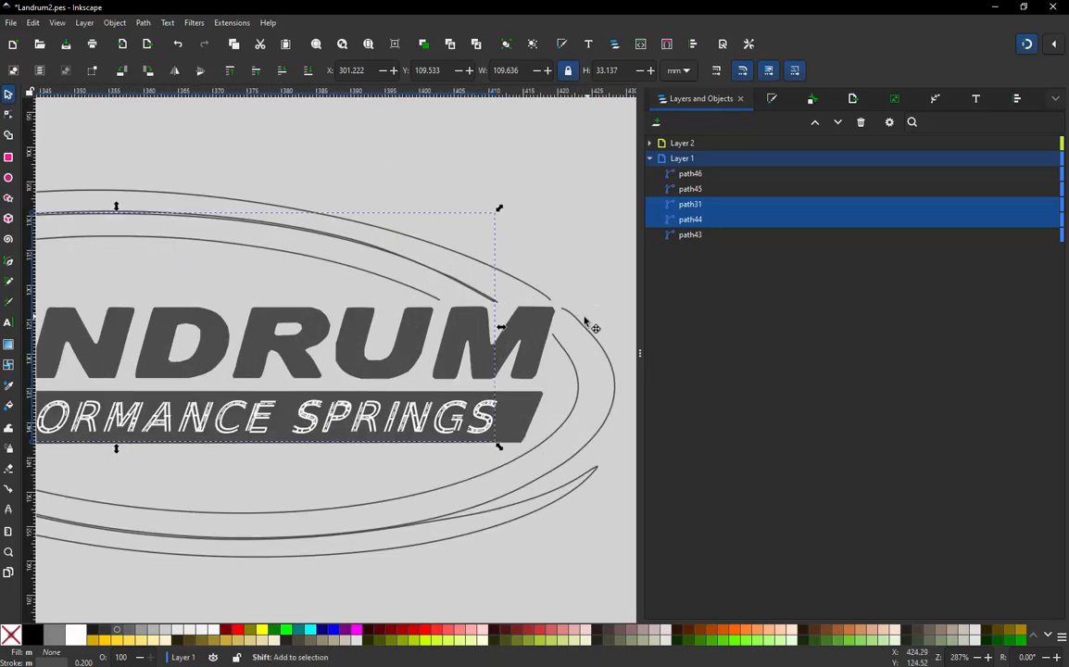
pyautogui.keyDown('shift'); pyautogui.click(582, 326); pyautogui.keyUp('shift')
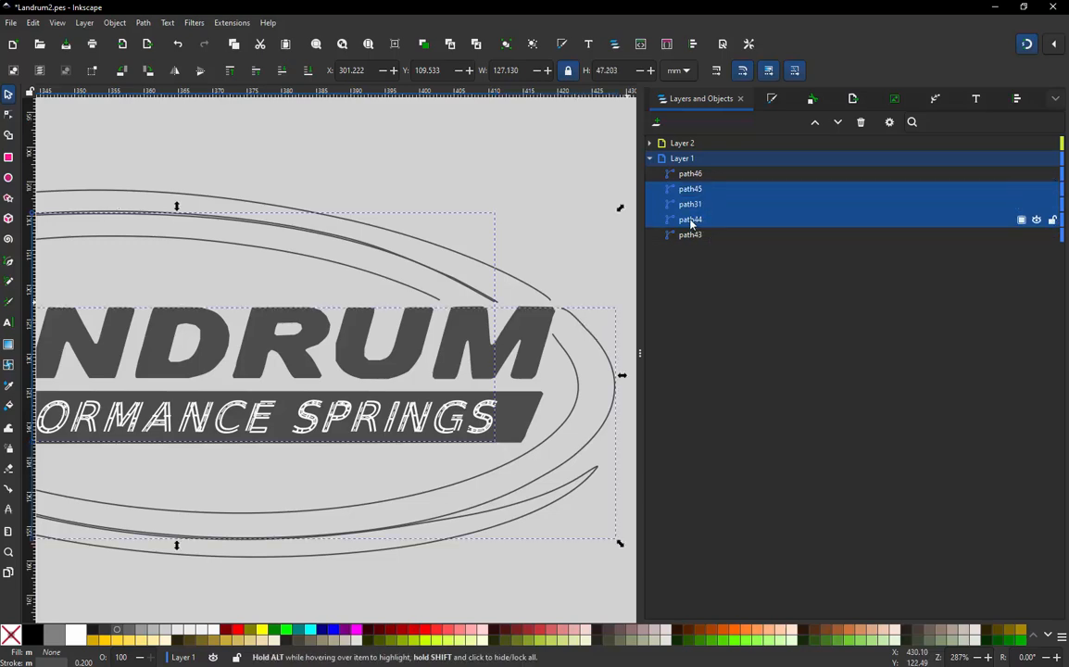
pyautogui.click(226, 25)
pyautogui.moveTo(362, 200)
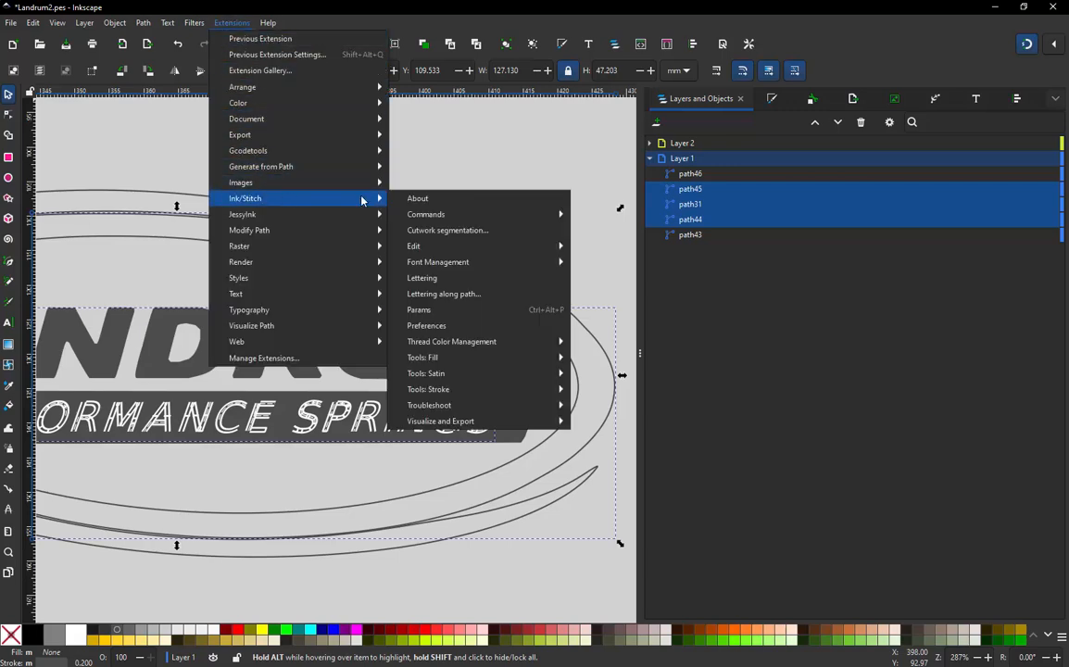
pyautogui.moveTo(474, 390)
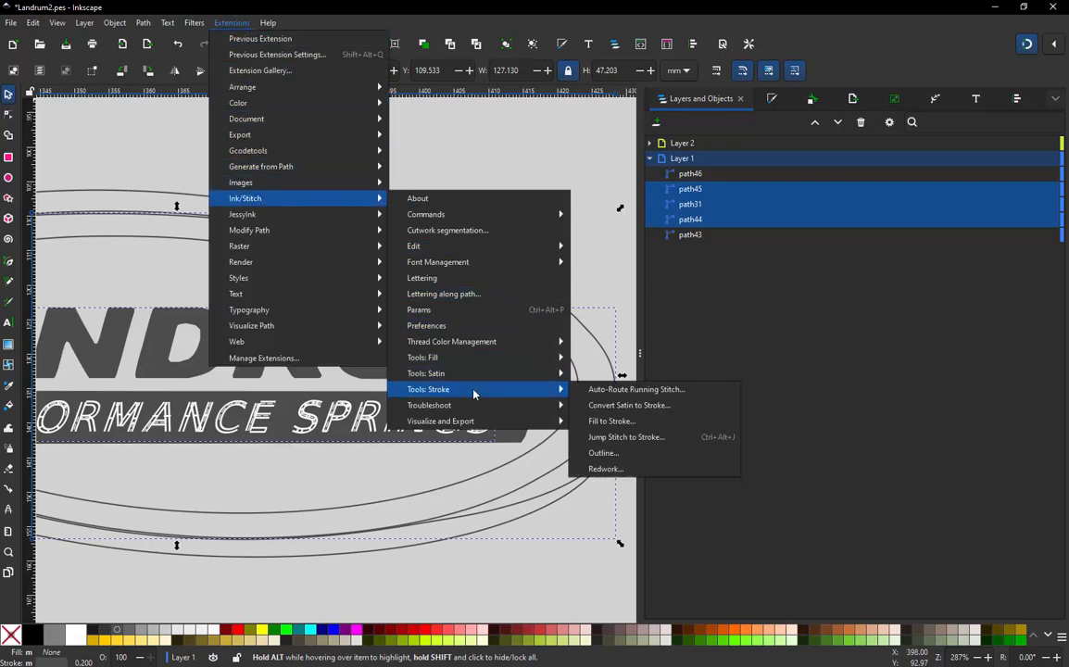
pyautogui.click(652, 444)
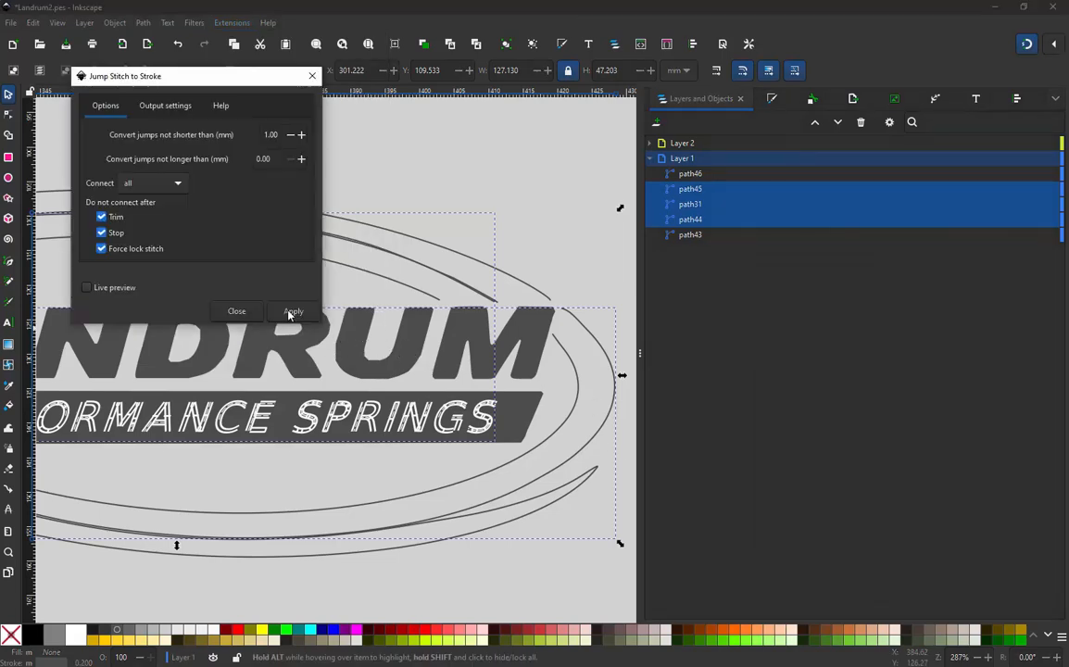
pyautogui.click(288, 311)
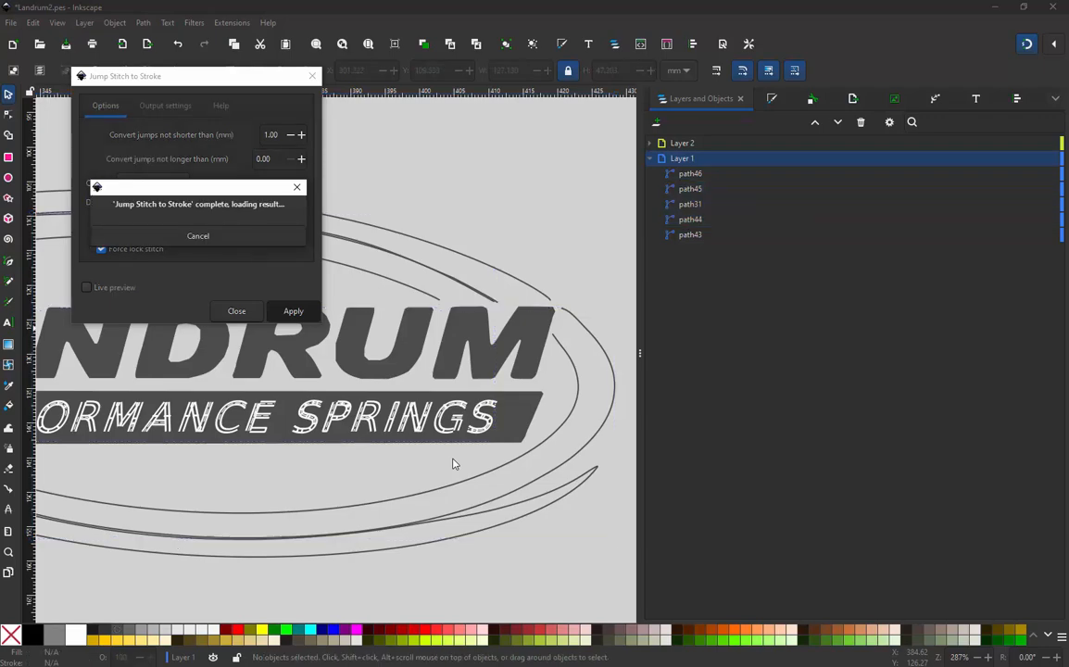
pyautogui.click(238, 313)
# Delete both new connecting strokes, the one from the upper ellipse band to the sliver and the one from the sliver across the lettering
pyautogui.scroll(-3, 379, 296)
pyautogui.scroll(4, 154, 324)
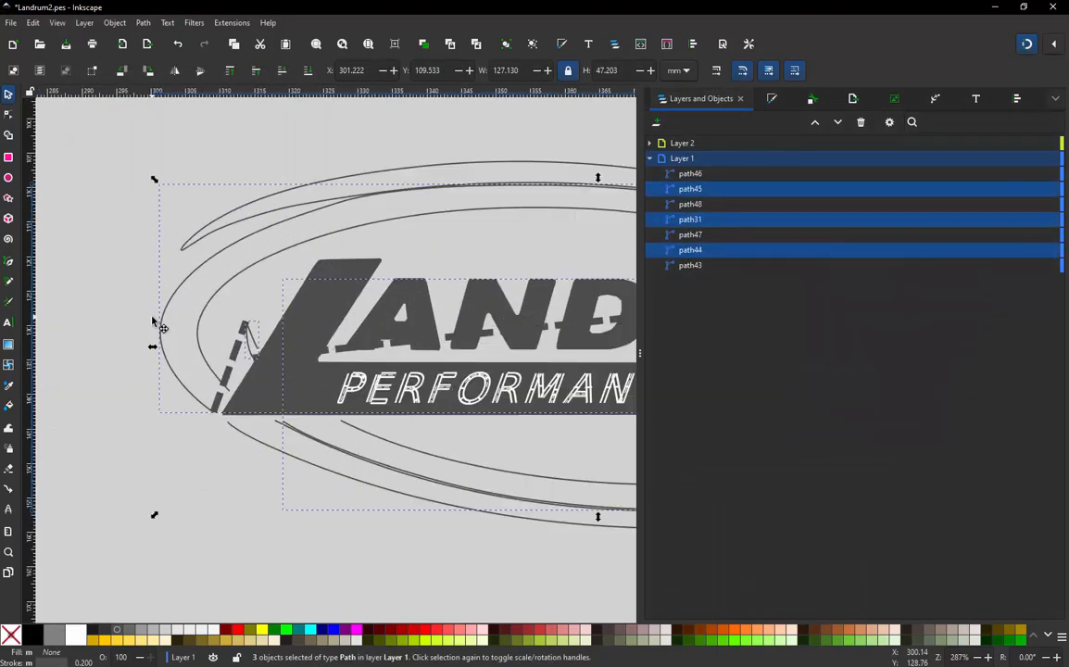
pyautogui.scroll(2, 186, 317)
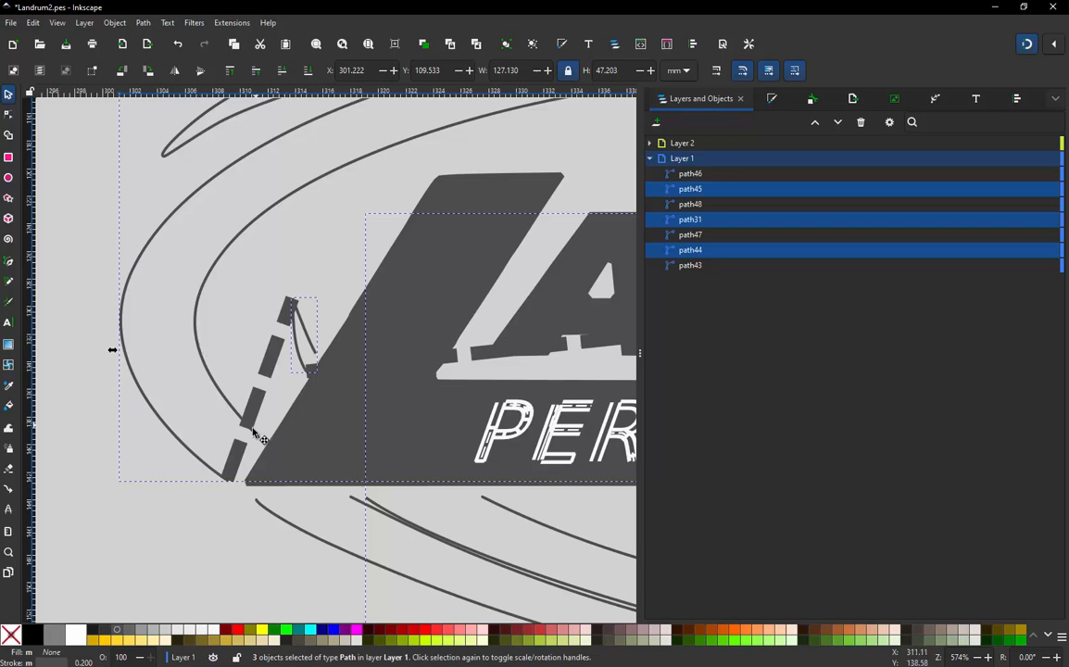
pyautogui.scroll(1, 254, 432)
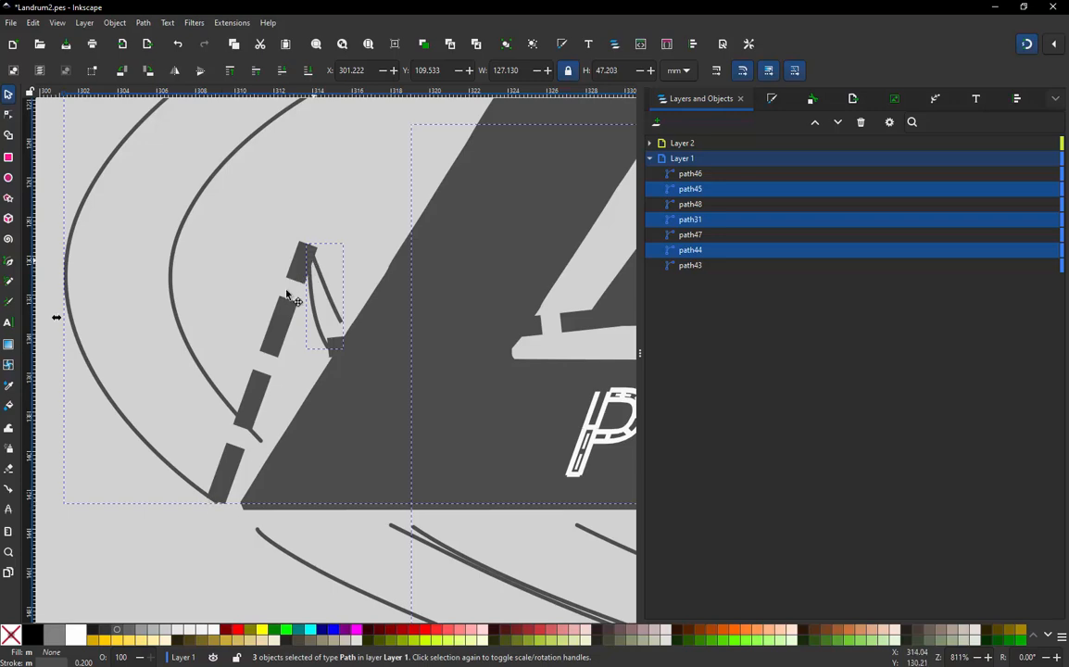
pyautogui.scroll(-2, 175, 361)
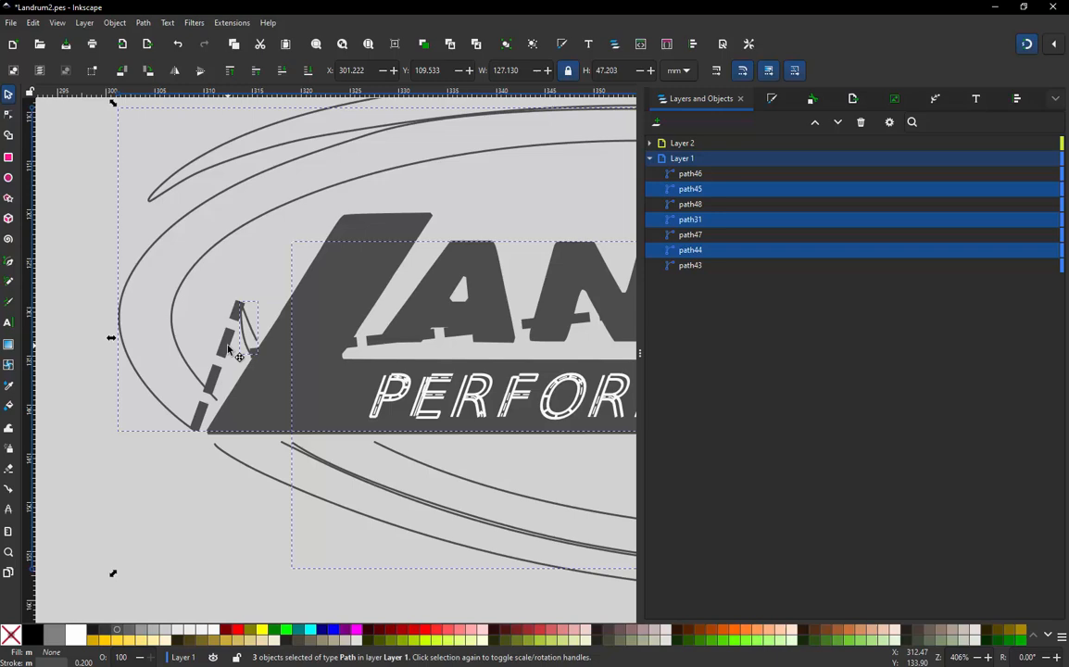
pyautogui.click(191, 439)
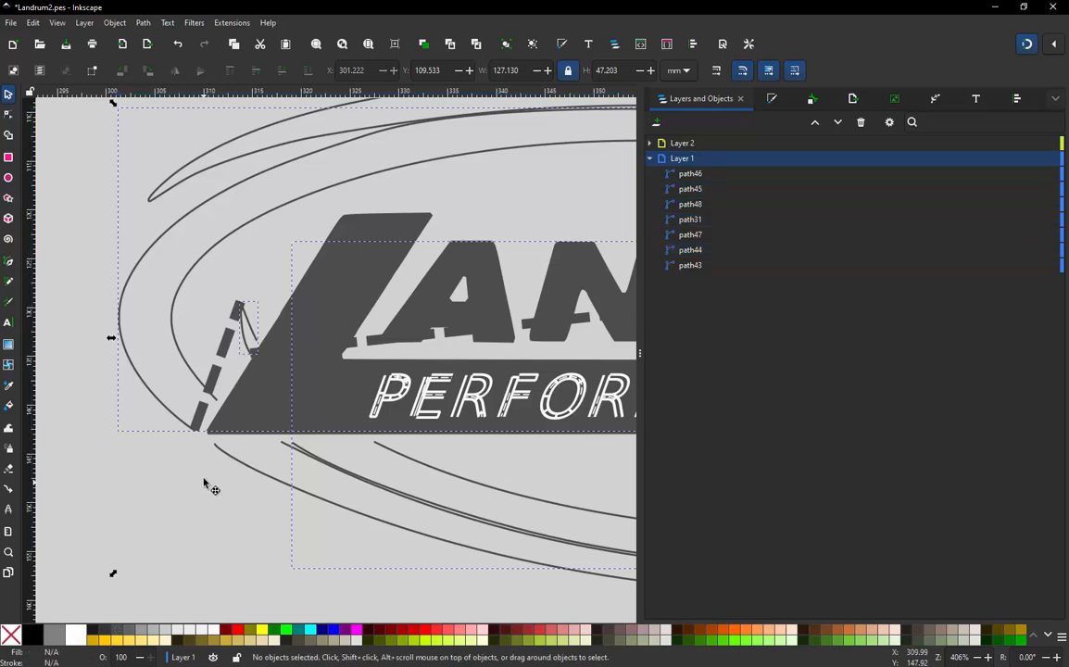
pyautogui.click(225, 357)
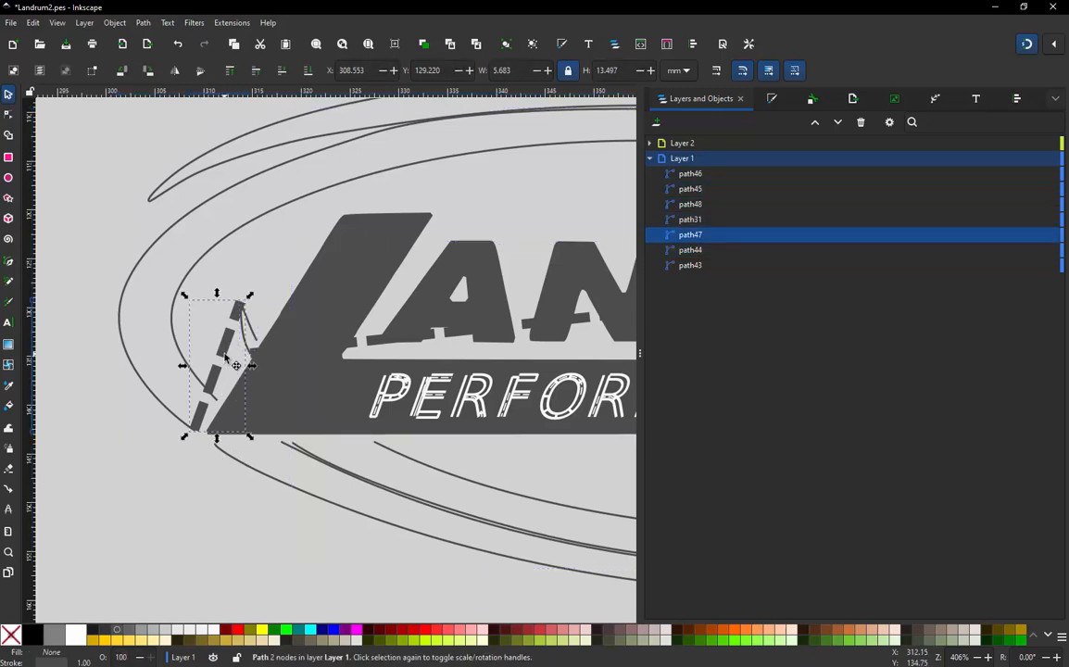
pyautogui.press('Delete')
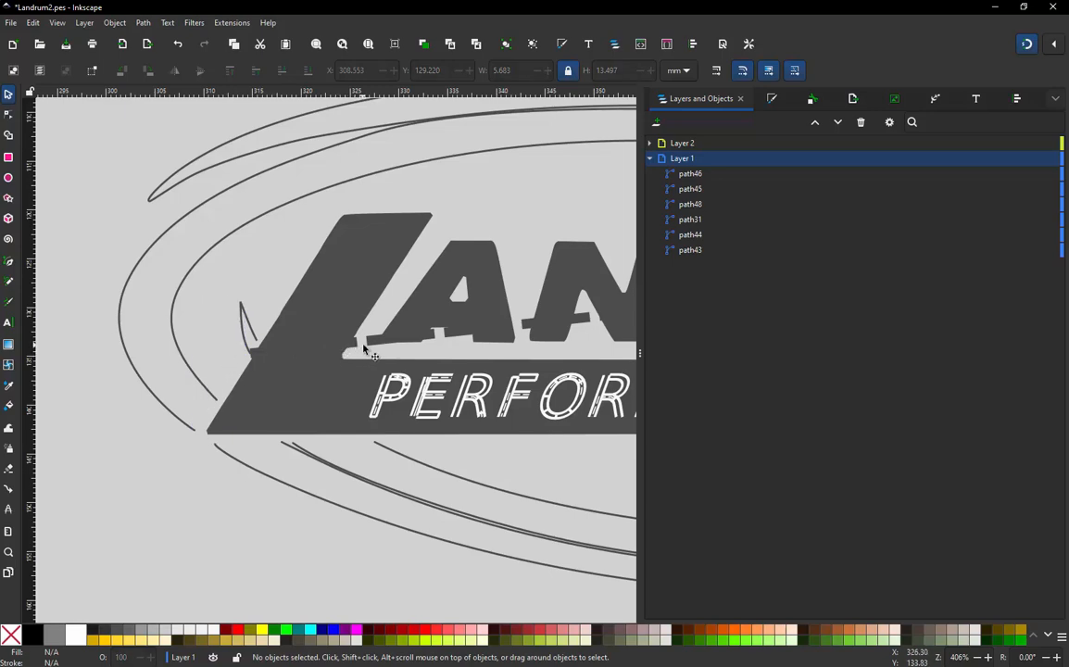
pyautogui.click(366, 348)
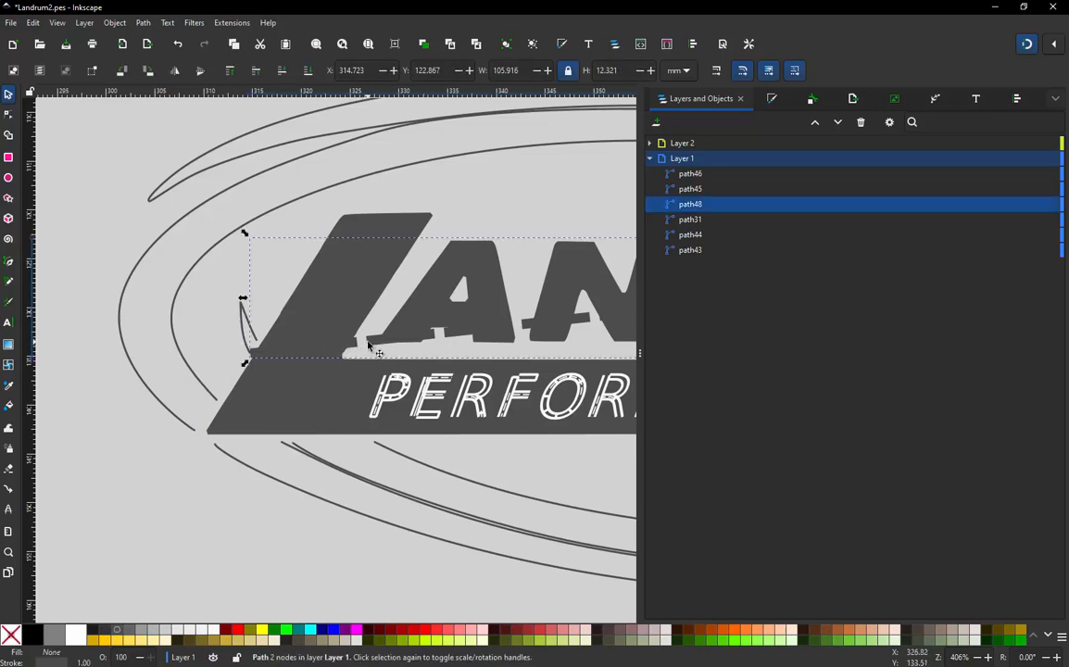
pyautogui.press('Delete')
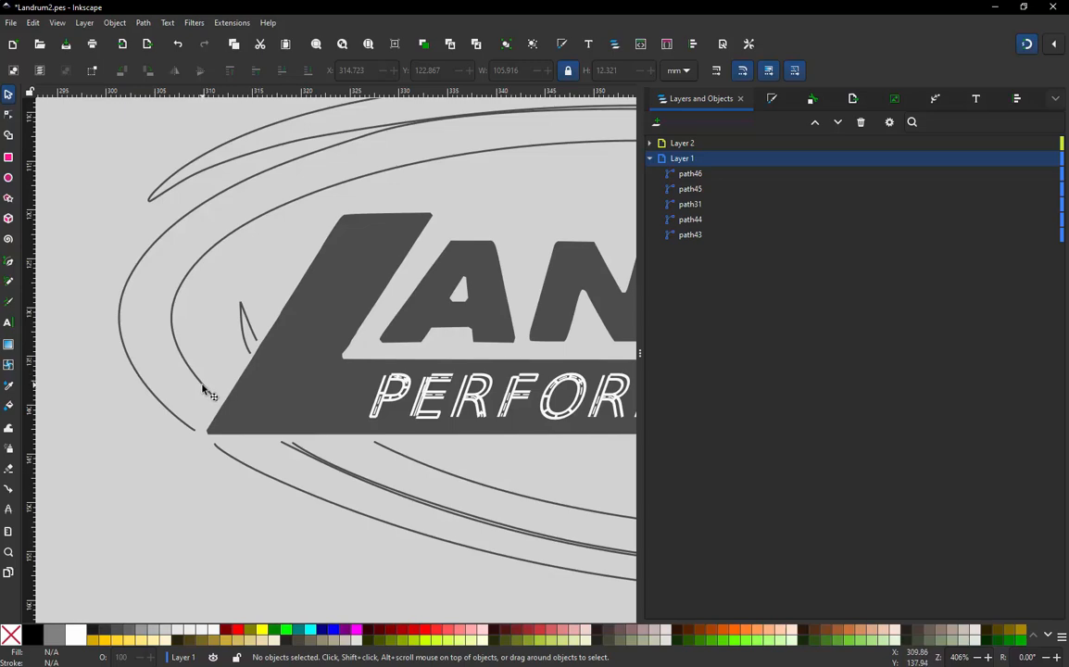
# Open the embroidery params for the upper ellipse band's satin column
pyautogui.click(203, 389)
pyautogui.hotkey('ctrl', 's')
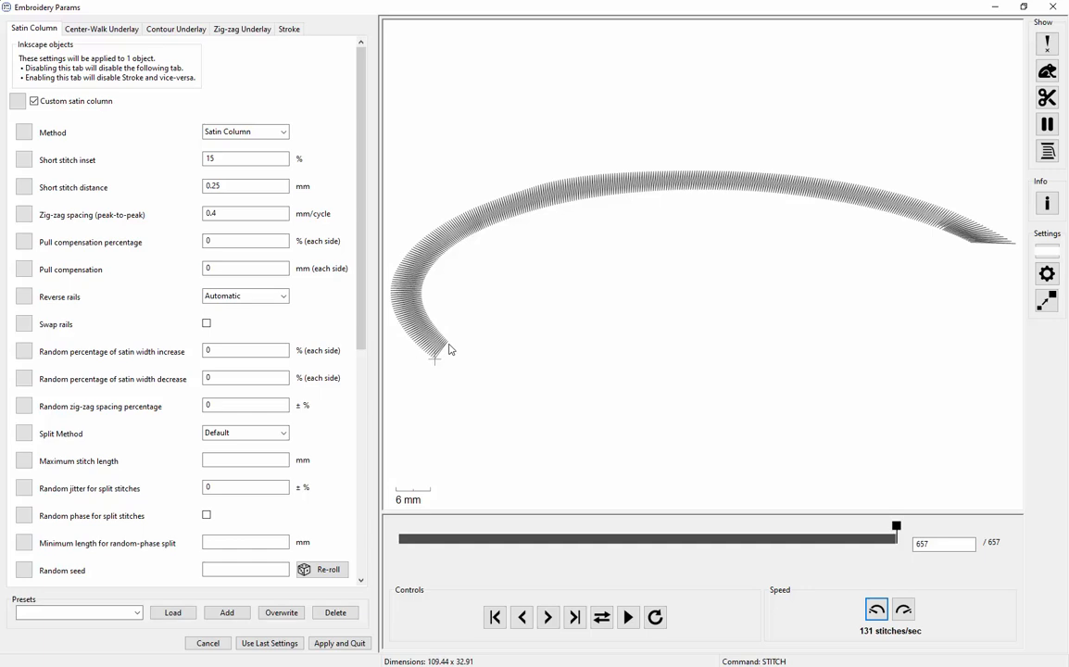
# Try reversing the first, second and both rails of the upper ellipse band, and return Reverse rails to Automatic
pyautogui.click(286, 299)
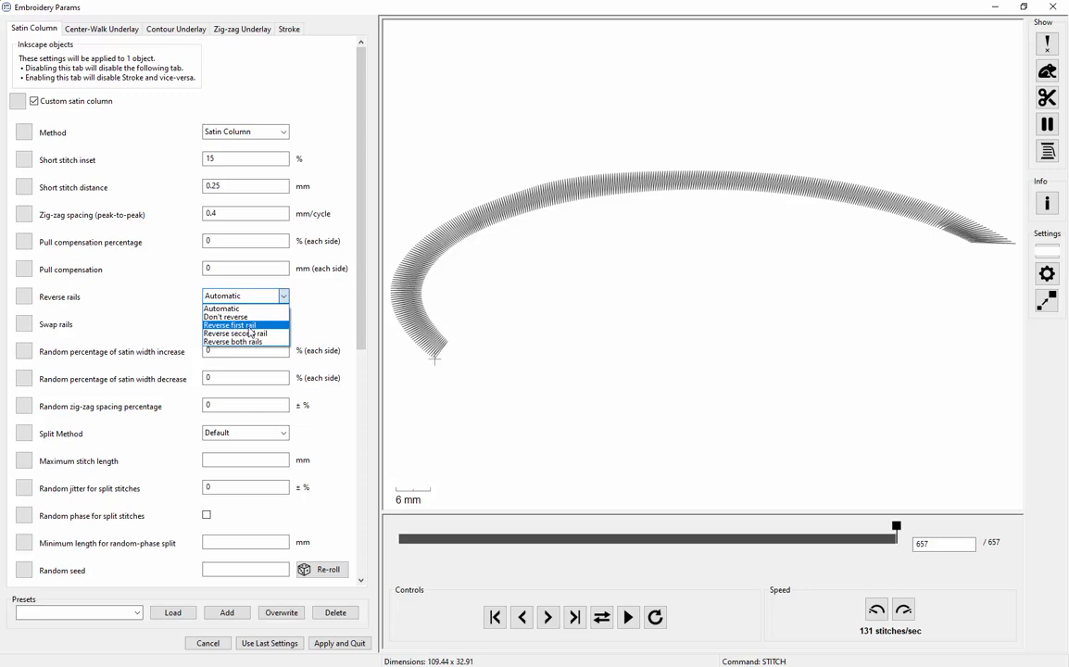
pyautogui.click(249, 326)
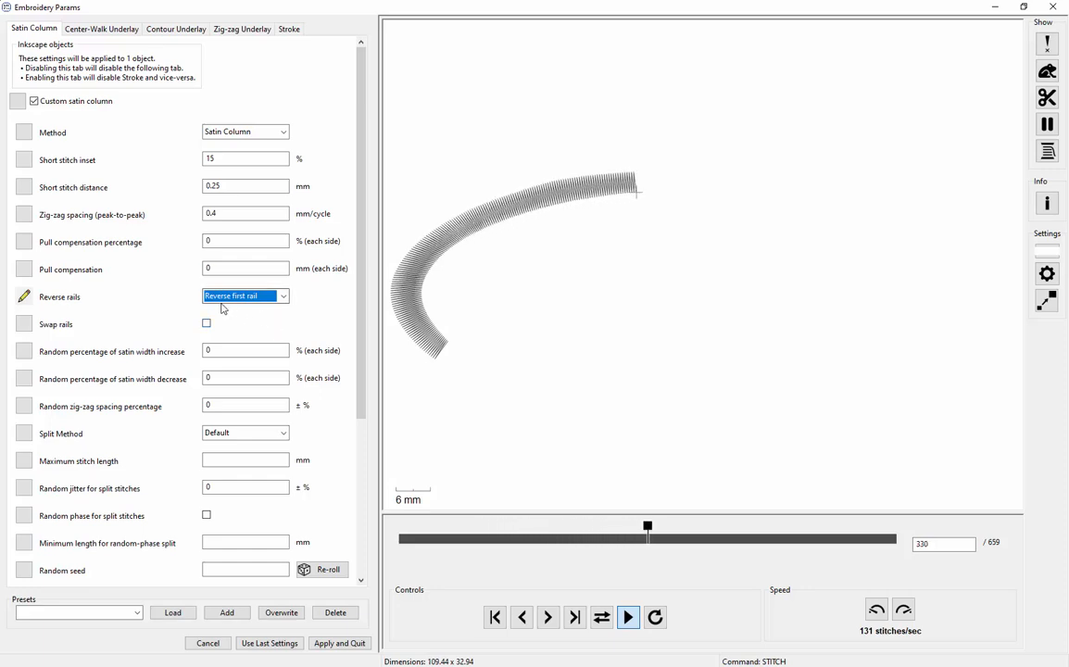
pyautogui.click(282, 300)
pyautogui.click(275, 333)
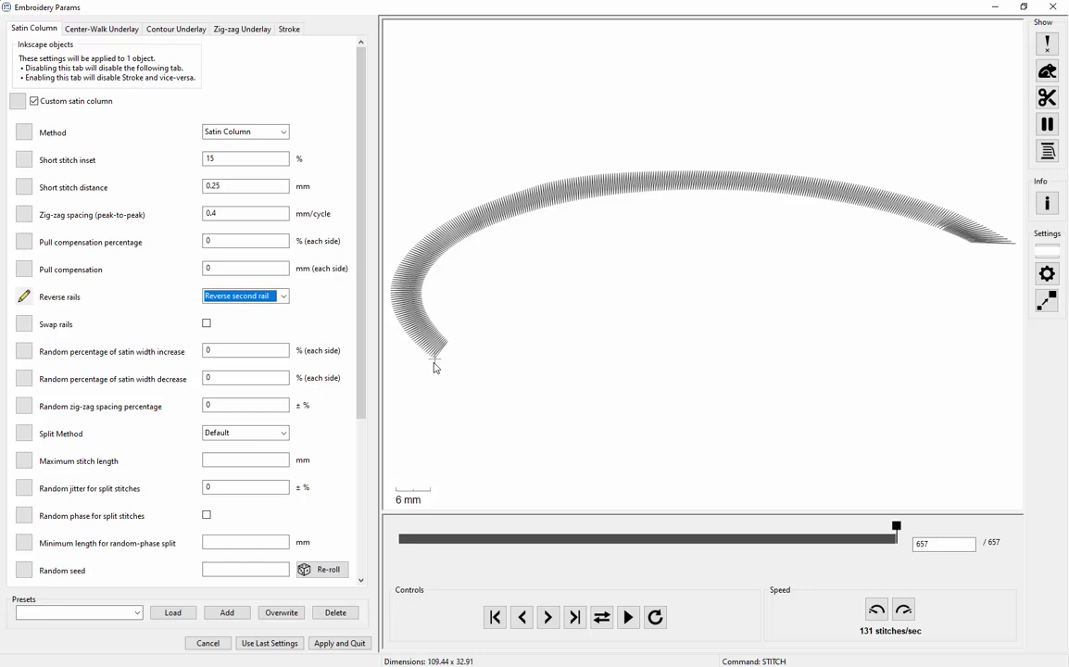
pyautogui.click(283, 297)
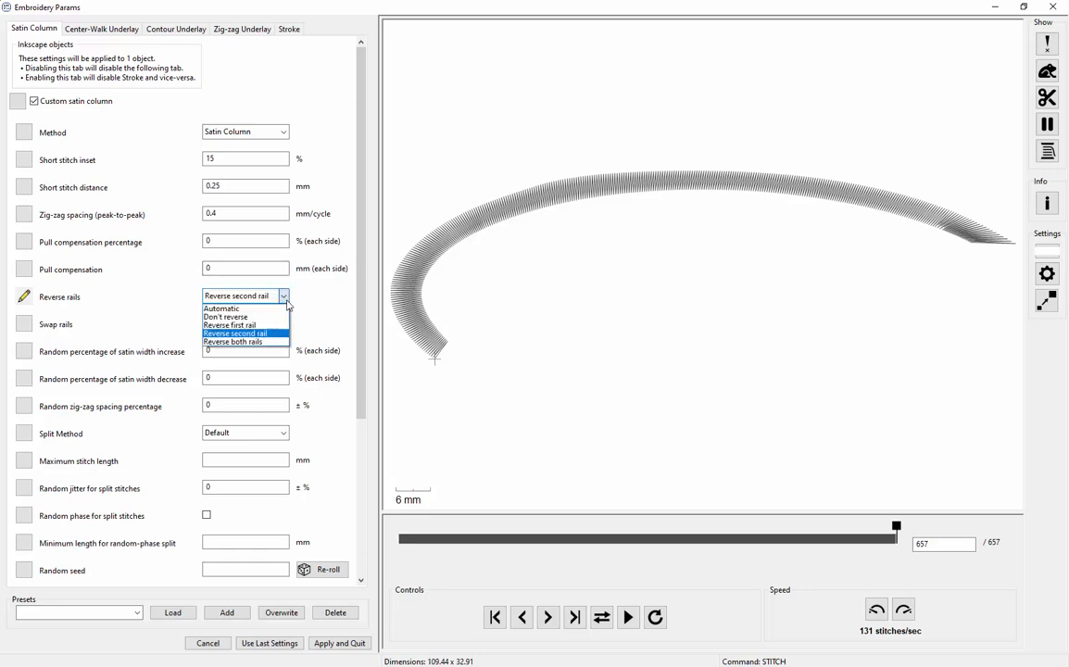
pyautogui.click(267, 342)
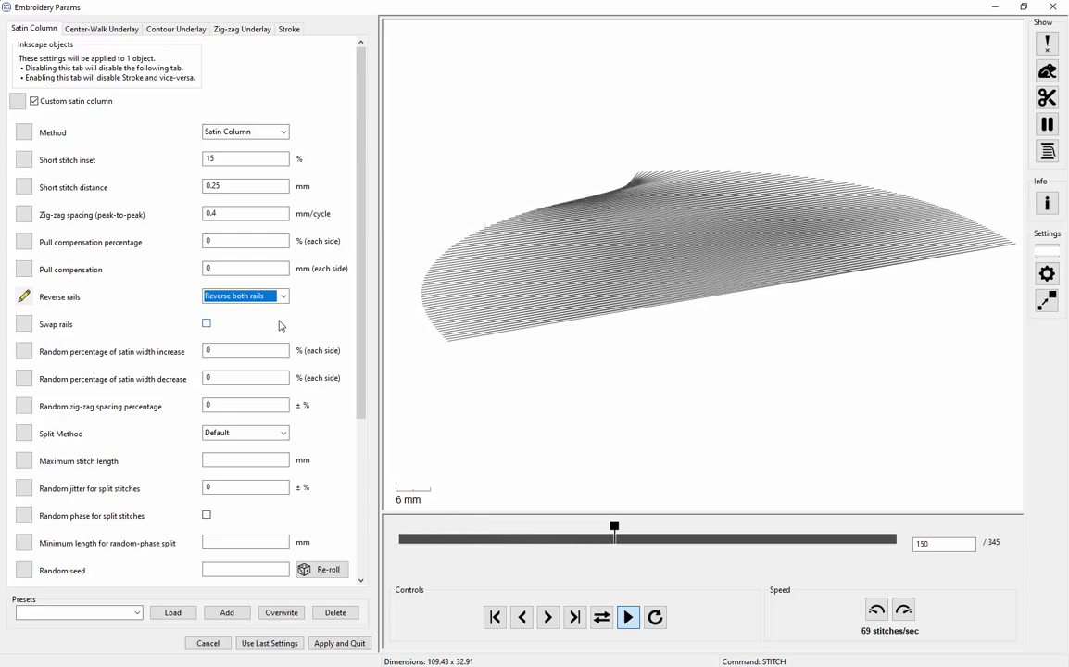
pyautogui.click(283, 300)
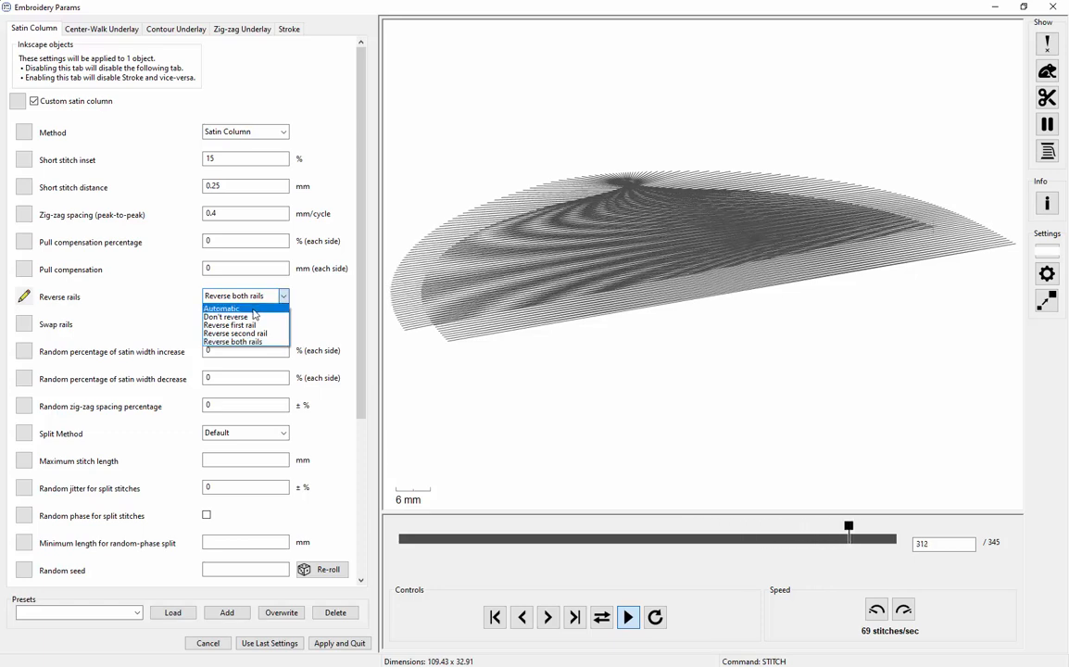
pyautogui.click(253, 310)
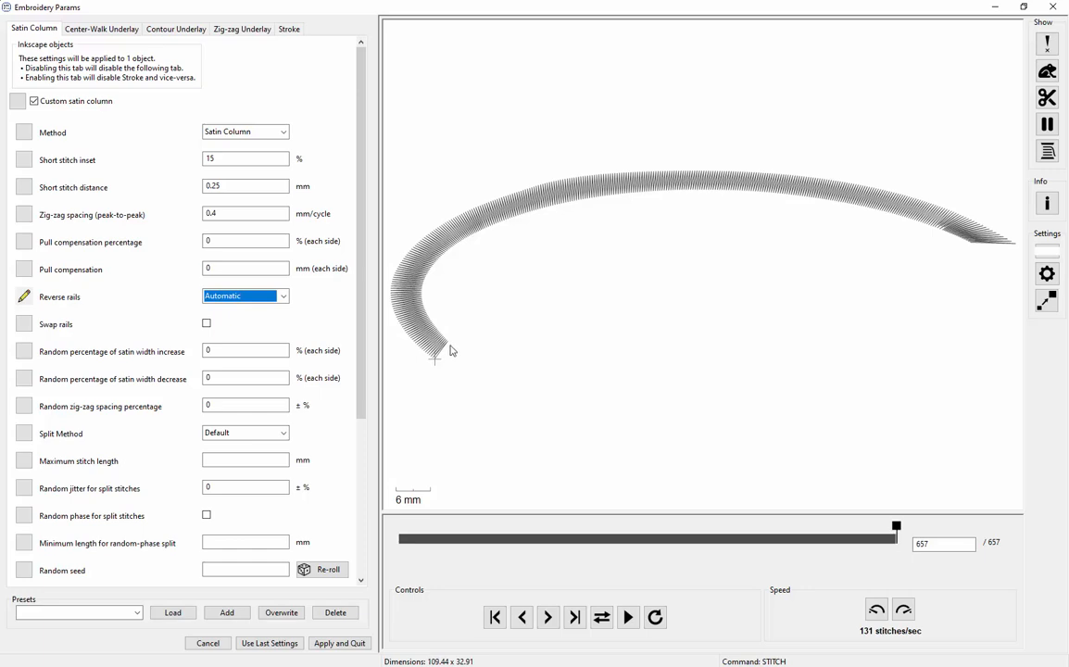
# Swap the upper ellipse band's rails, set Reverse rails to Reverse first rail and apply the settings
pyautogui.click(206, 324)
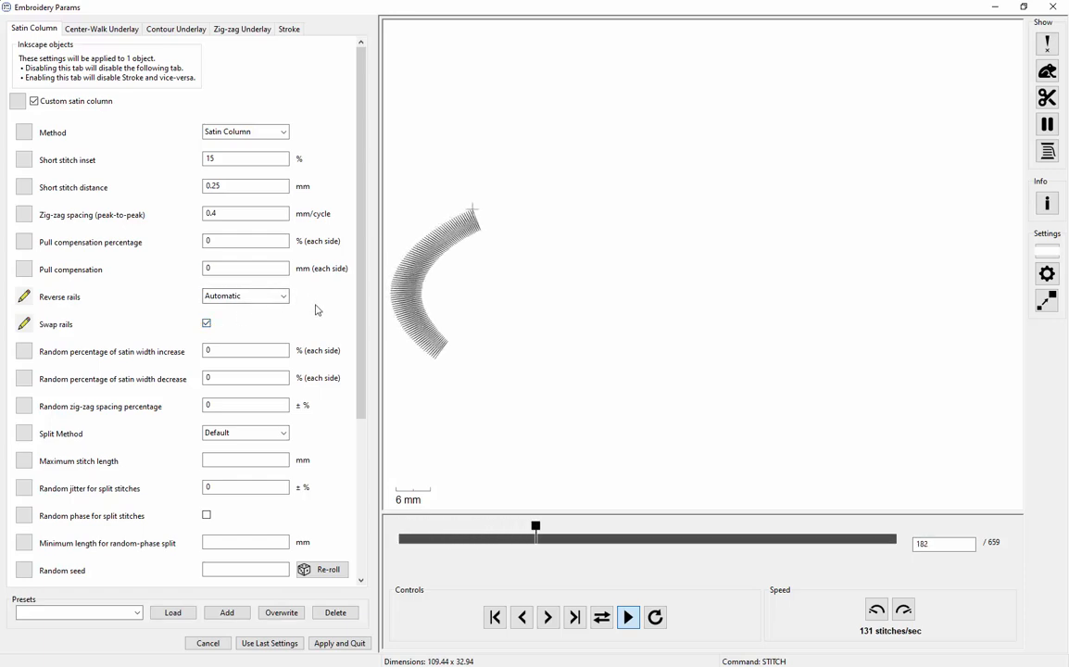
pyautogui.click(284, 296)
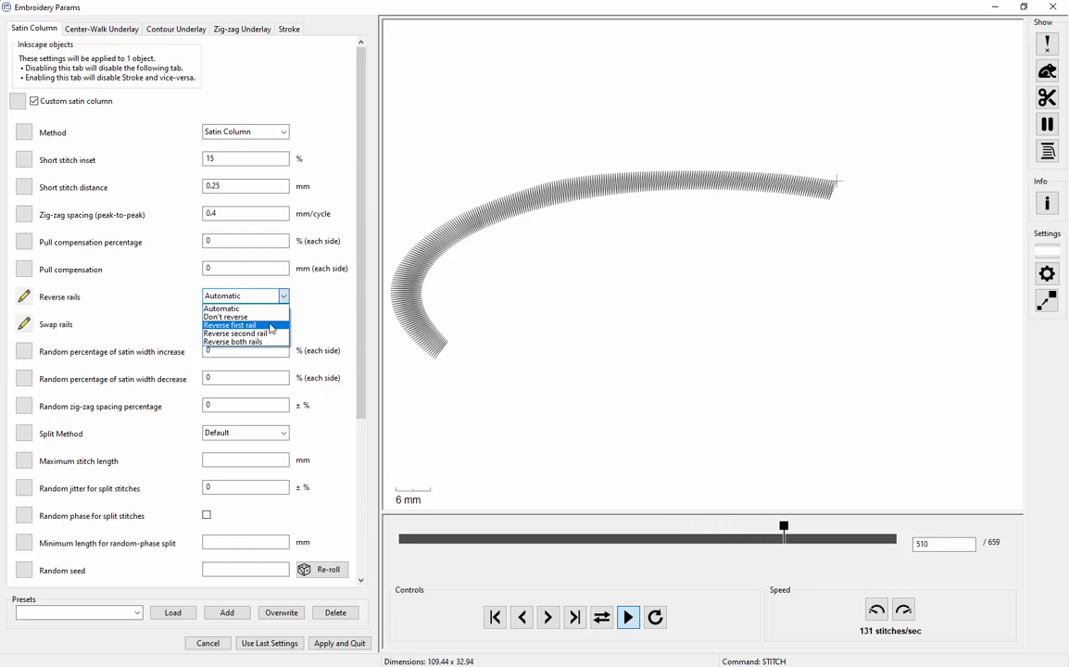
pyautogui.click(128, 344)
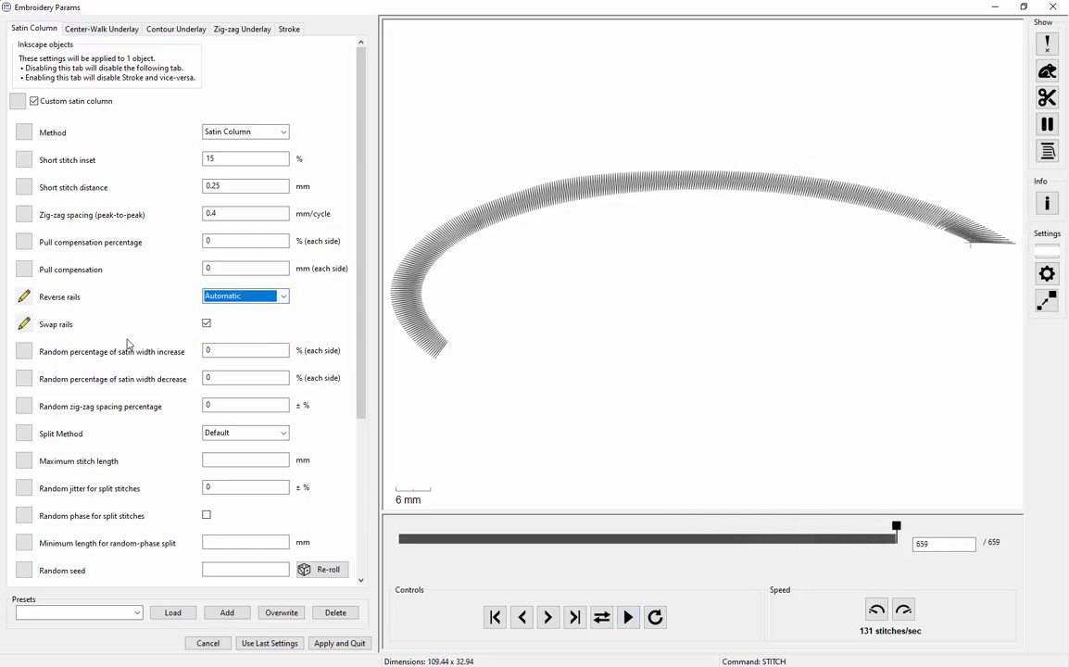
pyautogui.click(276, 299)
pyautogui.click(262, 330)
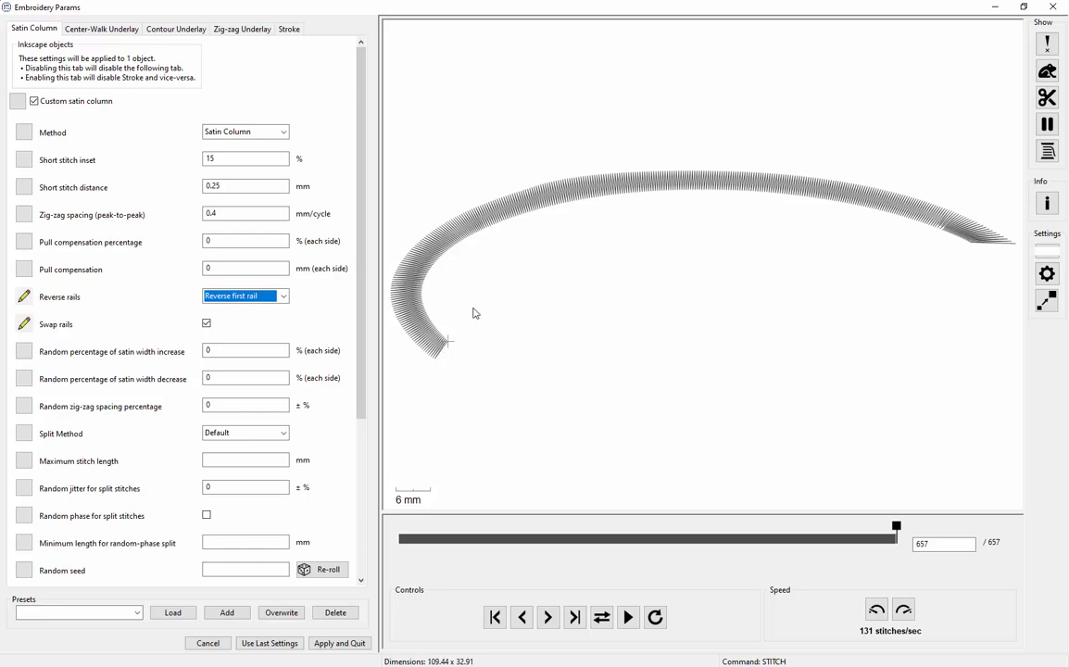
pyautogui.click(339, 643)
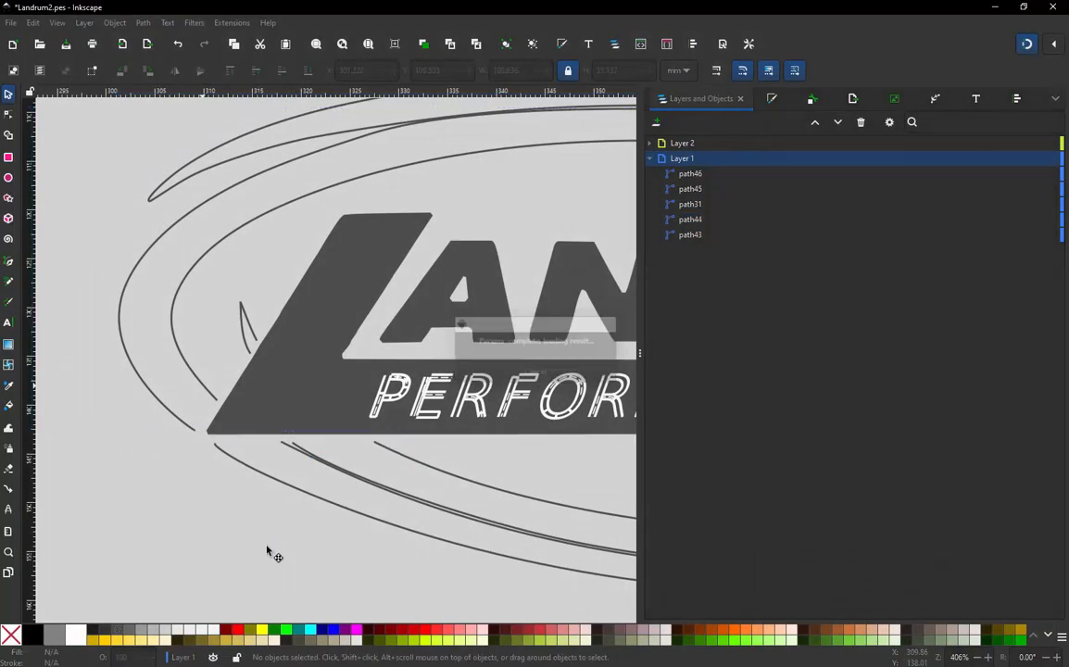
# Connect the upper ellipse band, the sliver beside the L and the lower ellipse band using Jump Stitch to Stroke, 1.00 mm minimum, Connect all
pyautogui.scroll(-1, 130, 352)
pyautogui.click(175, 370)
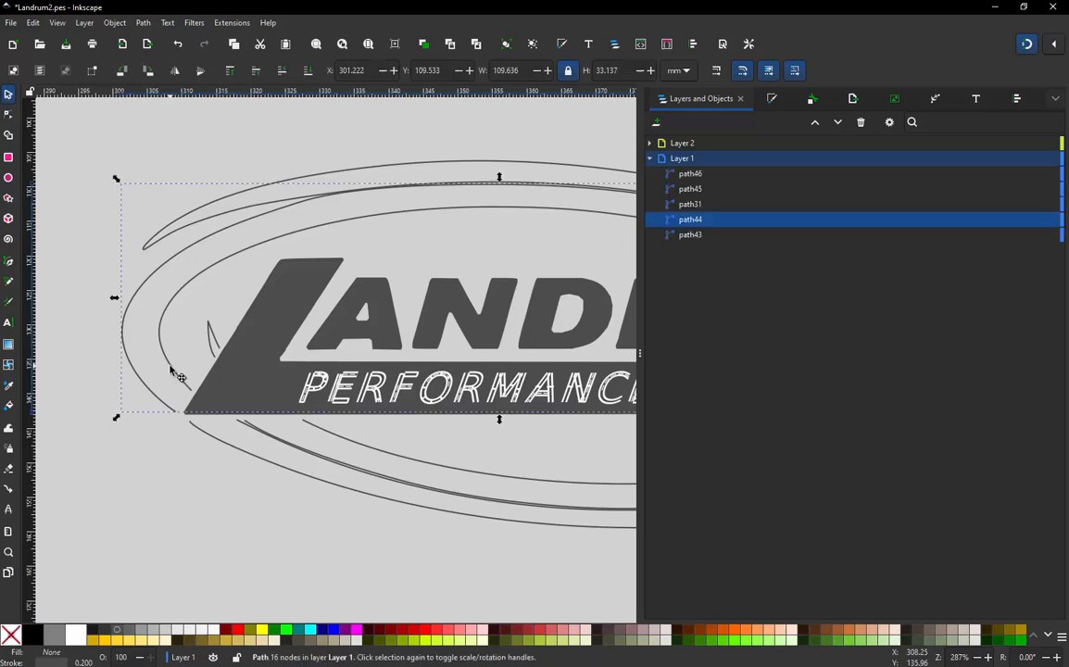
pyautogui.keyDown('shift'); pyautogui.click(209, 345); pyautogui.keyUp('shift')
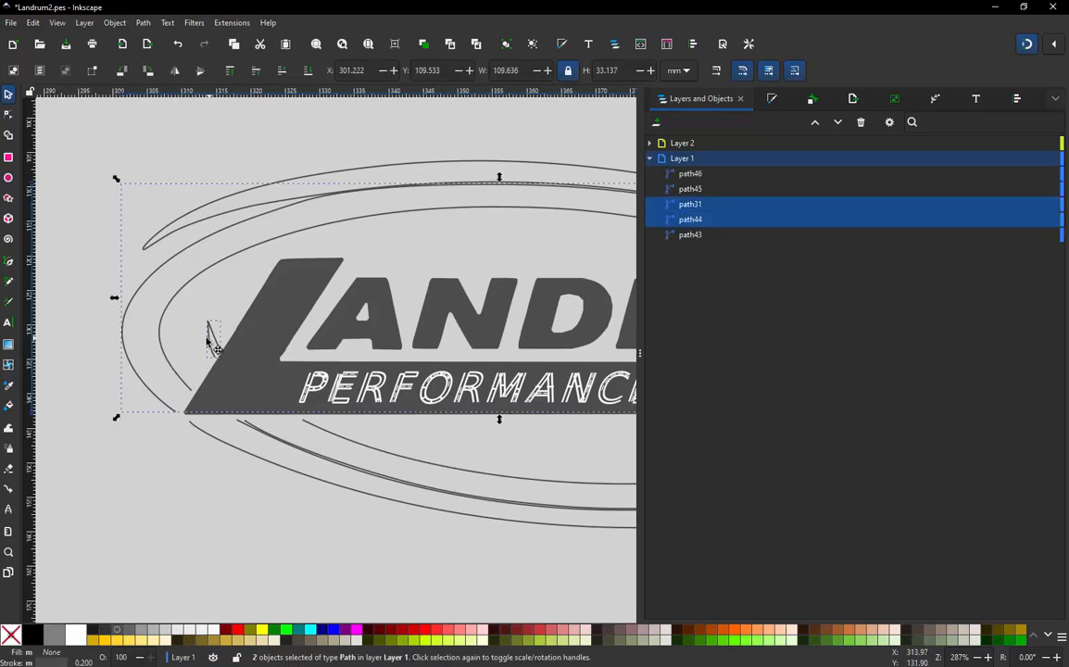
pyautogui.scroll(-1, 207, 335)
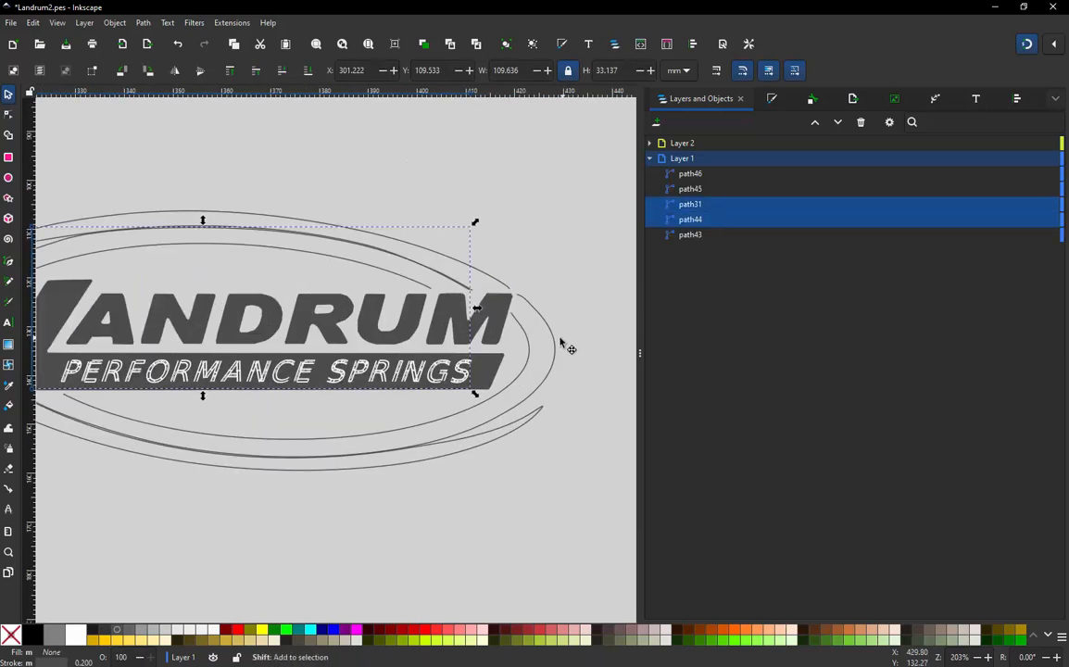
pyautogui.keyDown('shift'); pyautogui.click(554, 344); pyautogui.keyUp('shift')
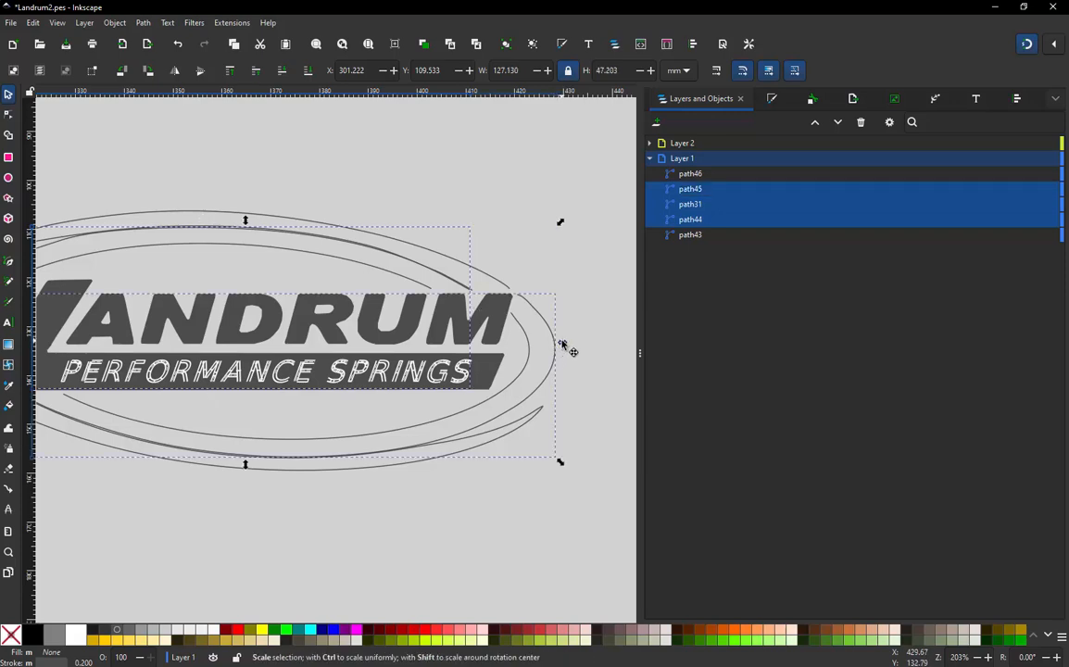
pyautogui.click(232, 24)
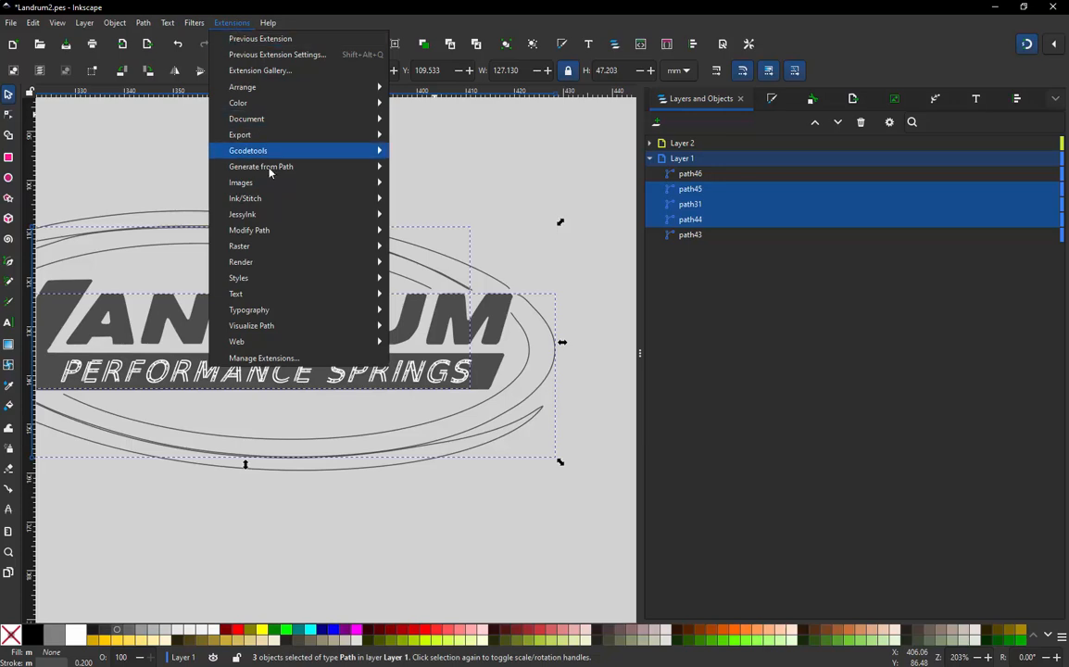
pyautogui.moveTo(278, 198)
pyautogui.moveTo(485, 389)
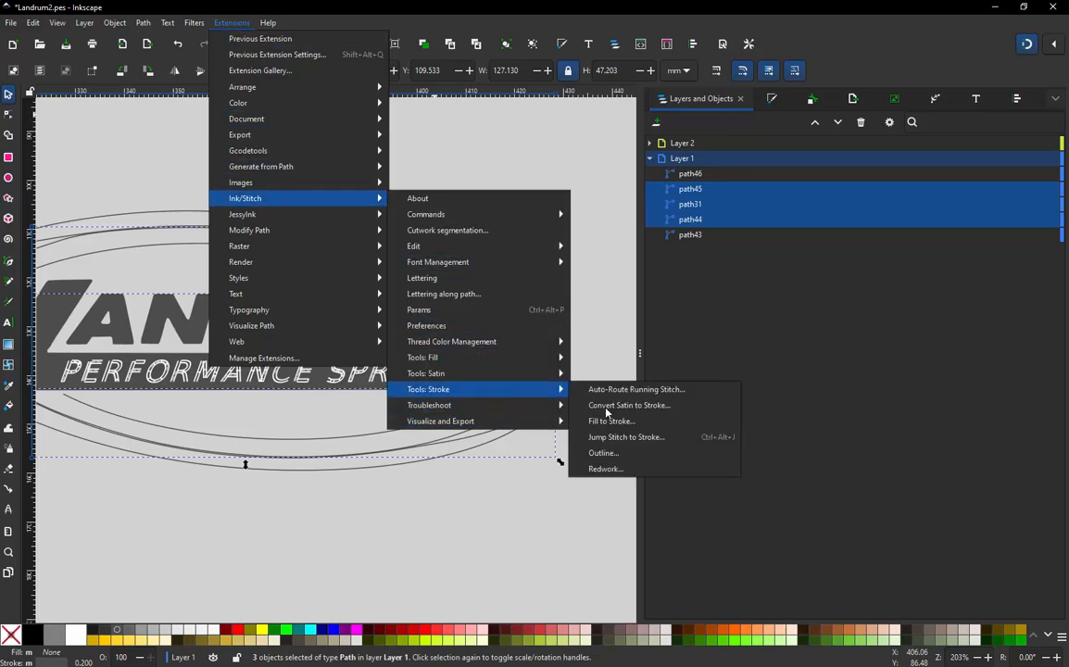
pyautogui.click(626, 438)
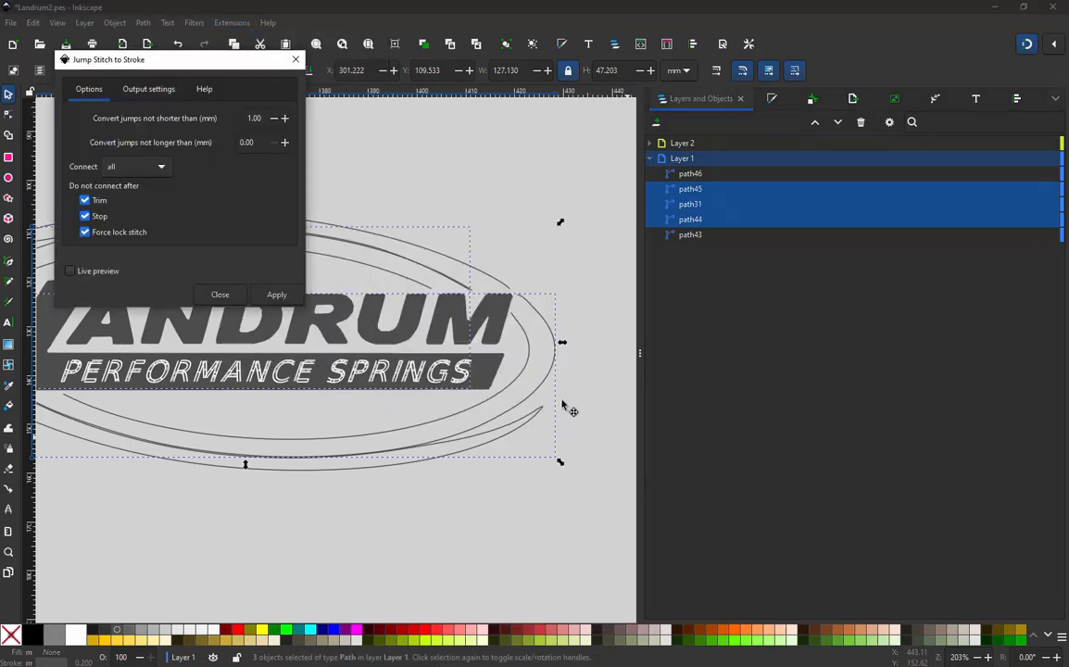
pyautogui.click(266, 295)
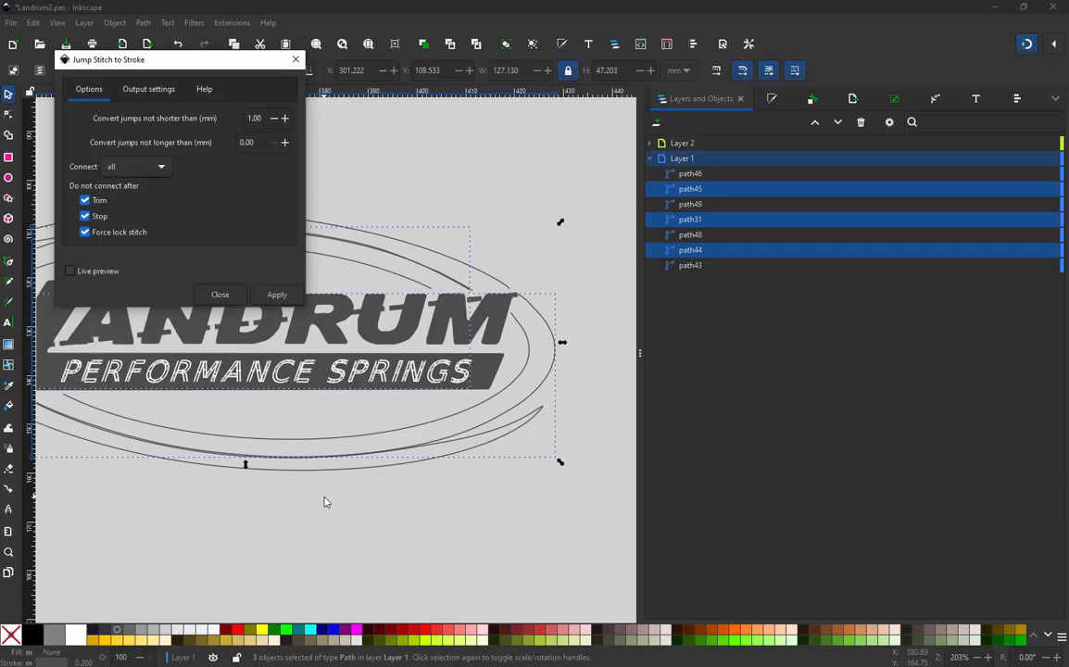
pyautogui.press('Escape')
# Set the stroke width of the short dashed connection between the upper ellipse band and the sliver to 0.2 mm
pyautogui.scroll(4, 128, 362)
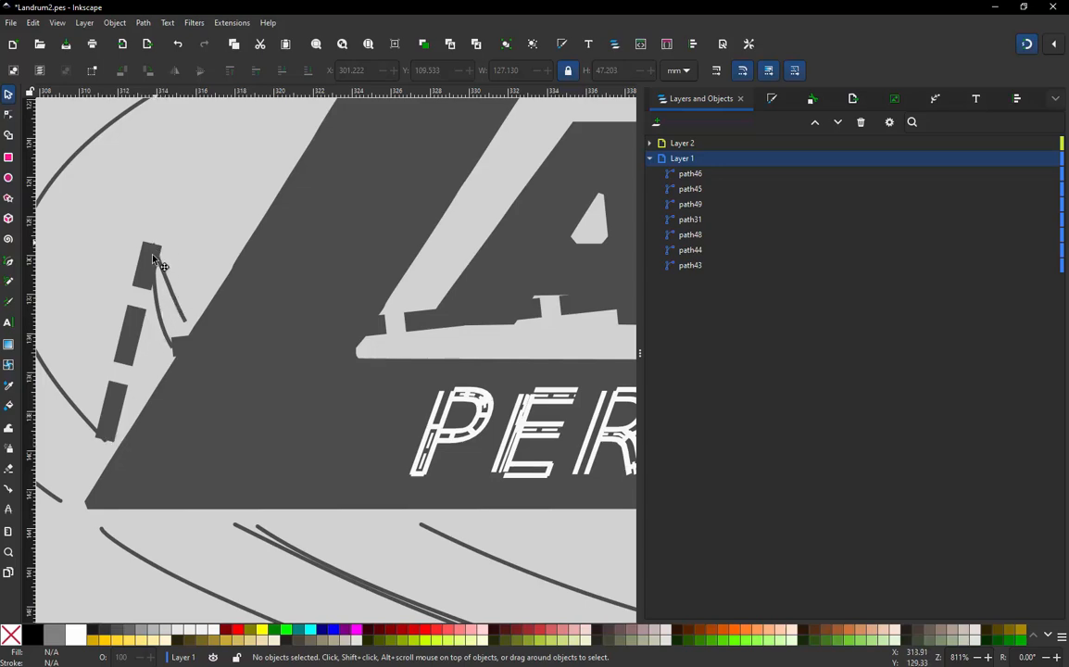
pyautogui.click(132, 304)
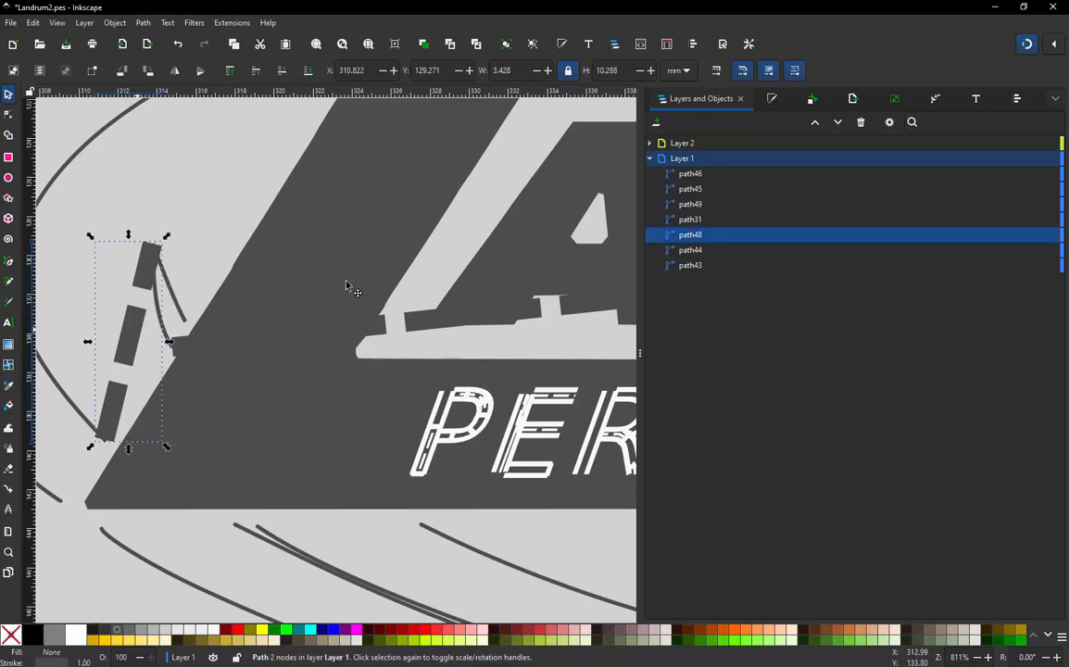
pyautogui.click(779, 100)
pyautogui.tripleClick(690, 146)
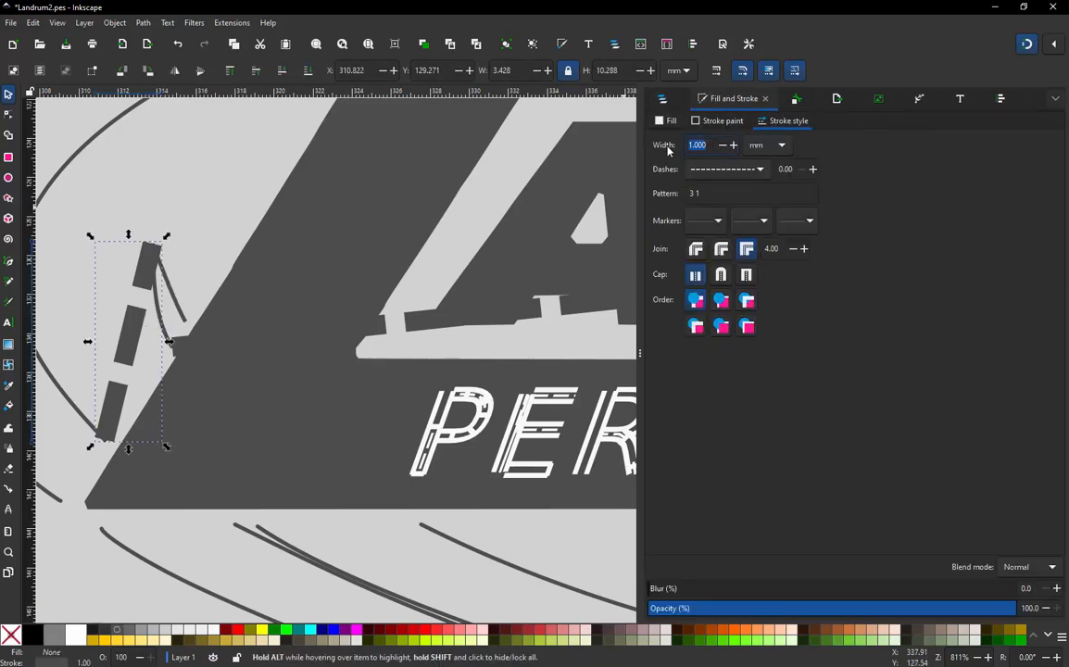
pyautogui.write('0.2')
pyautogui.press('Return')
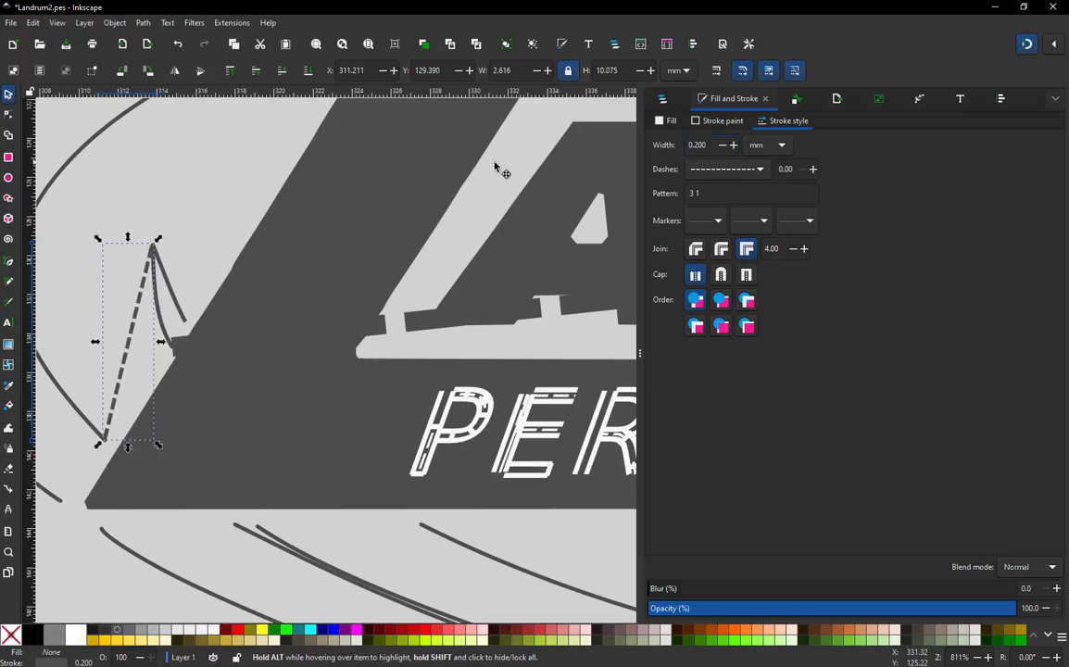
# Set the stroke width of the long dashed connection running across the lettering to 0.2 mm
pyautogui.click(415, 330)
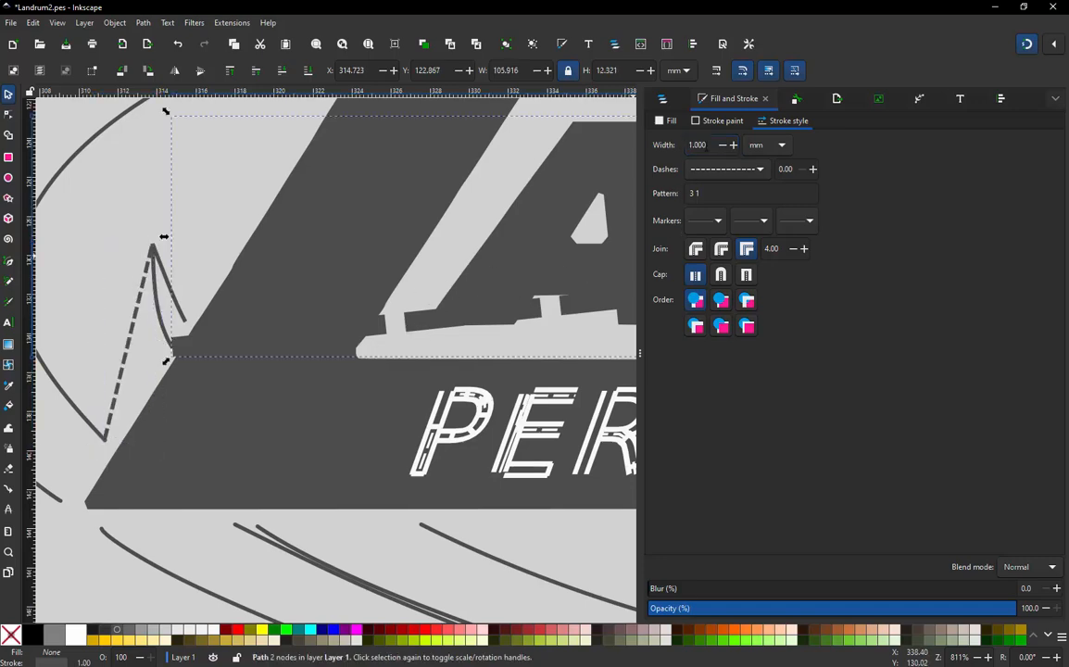
pyautogui.moveTo(706, 145); pyautogui.dragTo(664, 146)
pyautogui.write('.2')
pyautogui.press('Return')
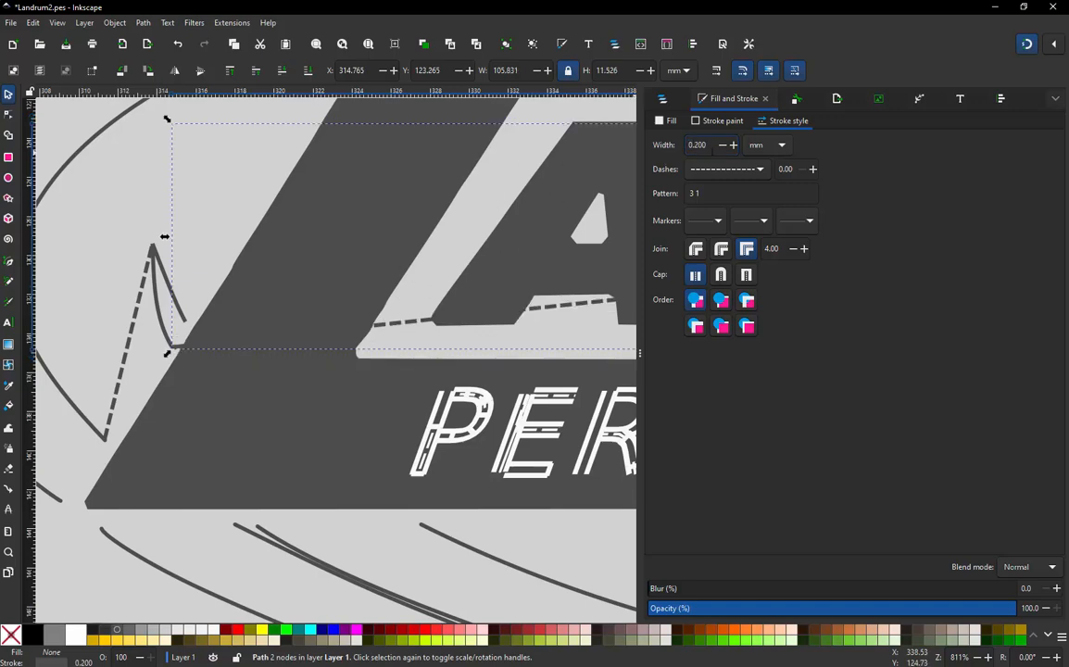
# Add three nodes to the short connecting stroke and move them so it runs beneath the L and up inside the sliver
pyautogui.scroll(-1, 315, 212)
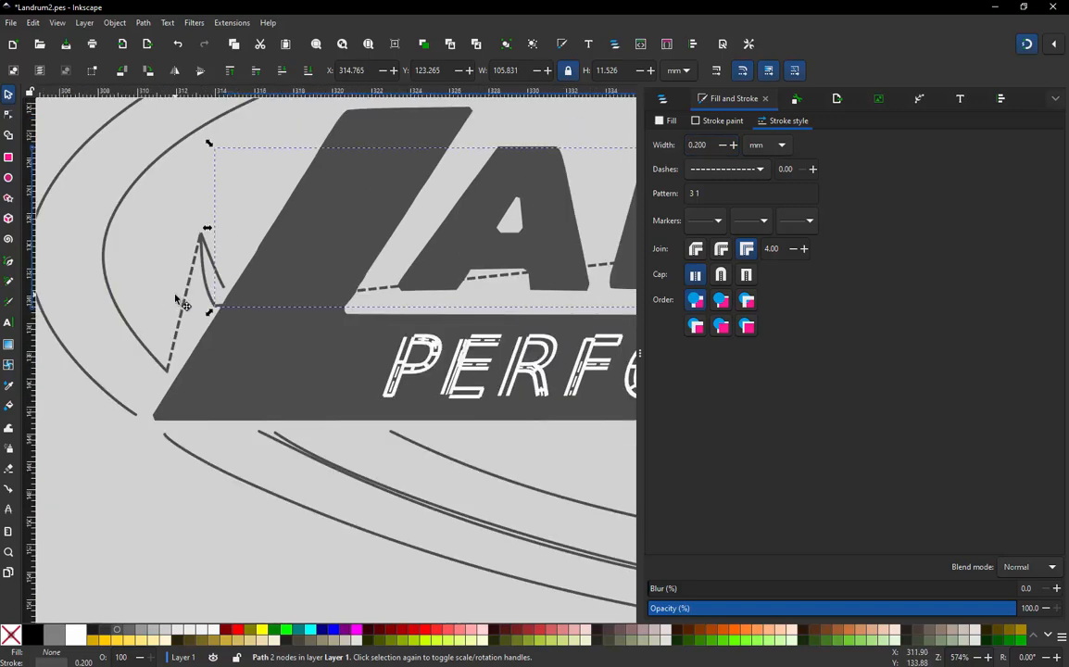
pyautogui.scroll(1, 190, 309)
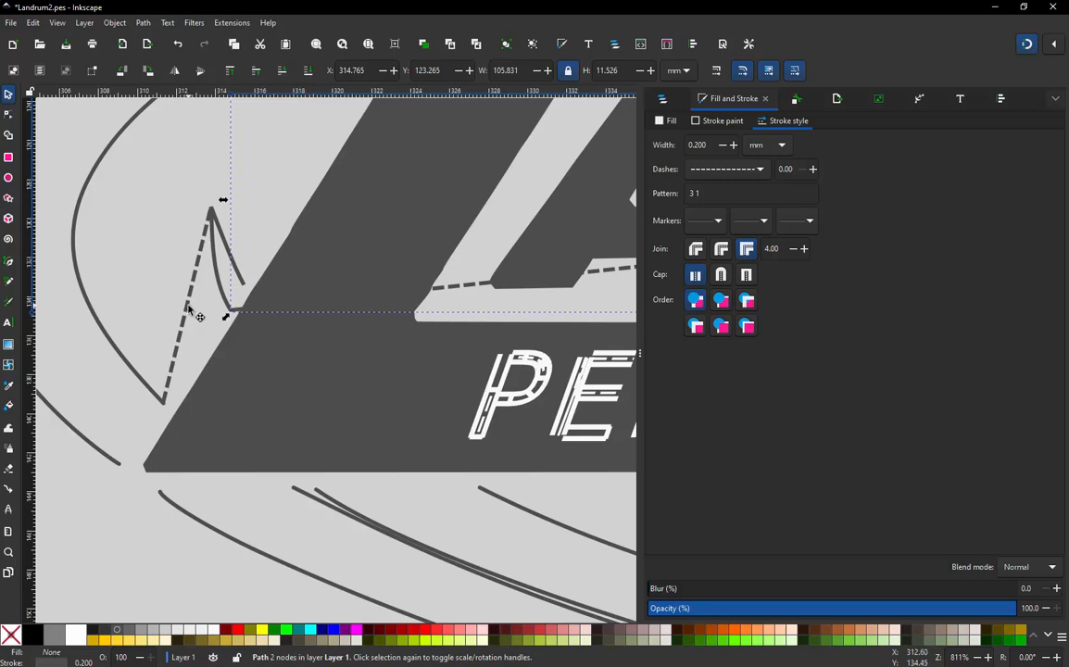
pyautogui.doubleClick(189, 309)
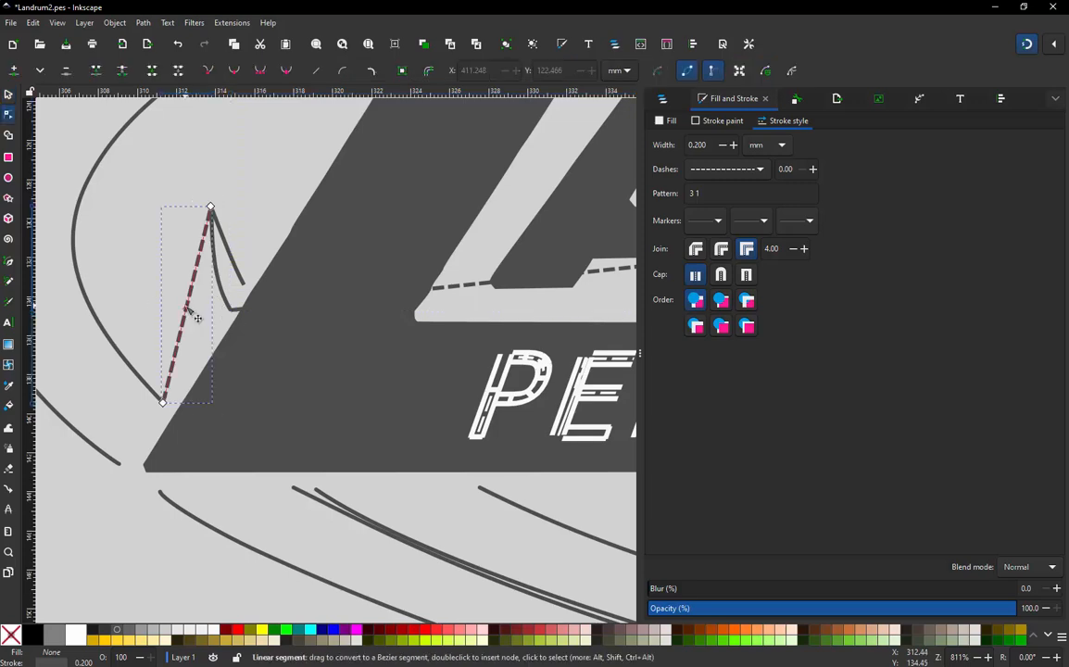
pyautogui.doubleClick(187, 306)
pyautogui.moveTo(187, 307); pyautogui.dragTo(256, 404)
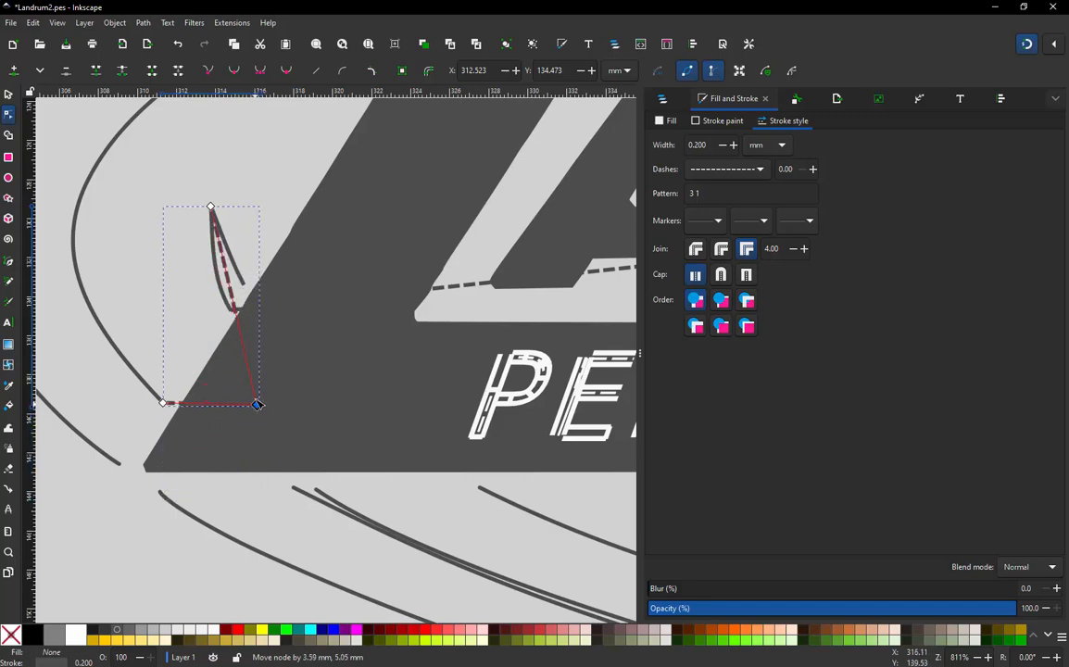
pyautogui.doubleClick(246, 348)
pyautogui.moveTo(247, 347); pyautogui.dragTo(247, 330)
pyautogui.doubleClick(231, 270)
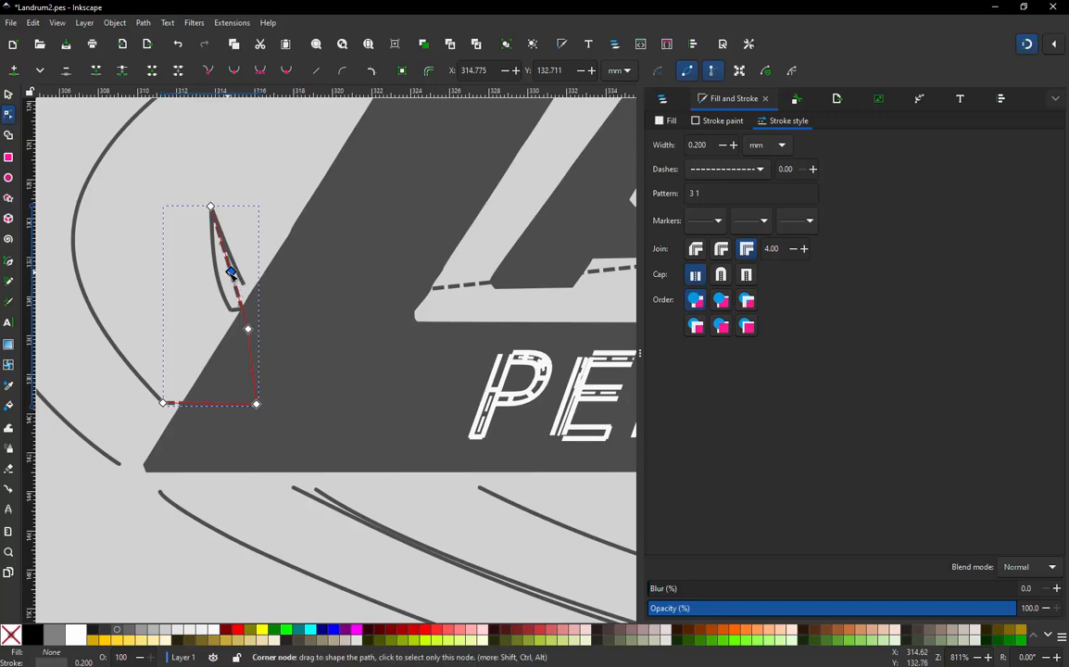
pyautogui.moveTo(232, 270); pyautogui.dragTo(228, 275)
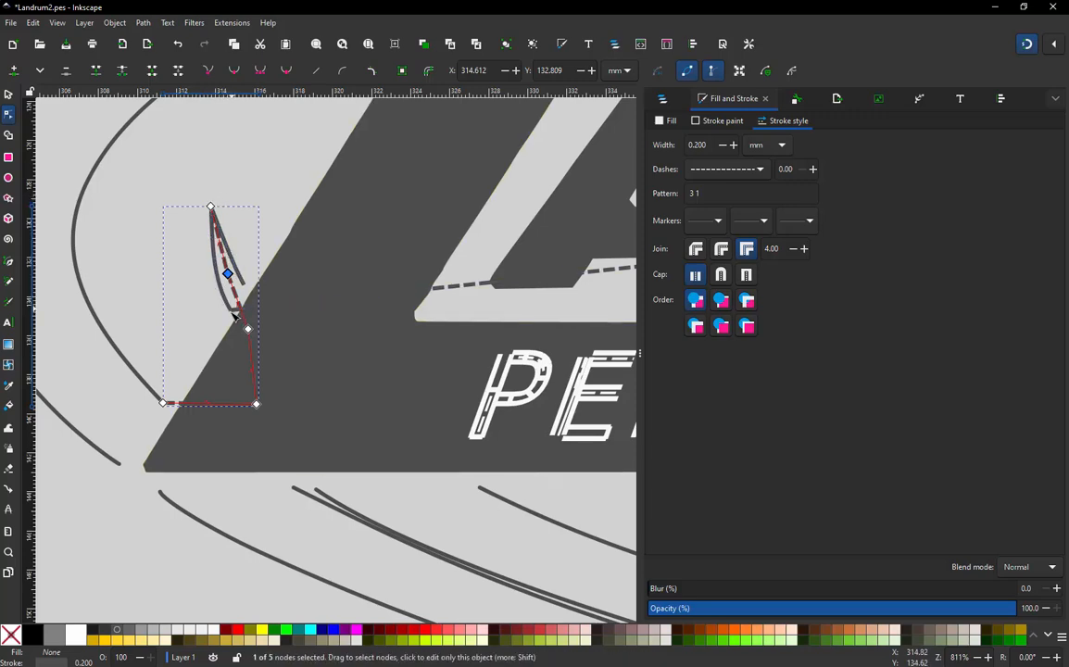
# Add three nodes to the long connecting stroke and move them below the lettering, routing it toward the lower ellipse band
pyautogui.scroll(-4, 218, 288)
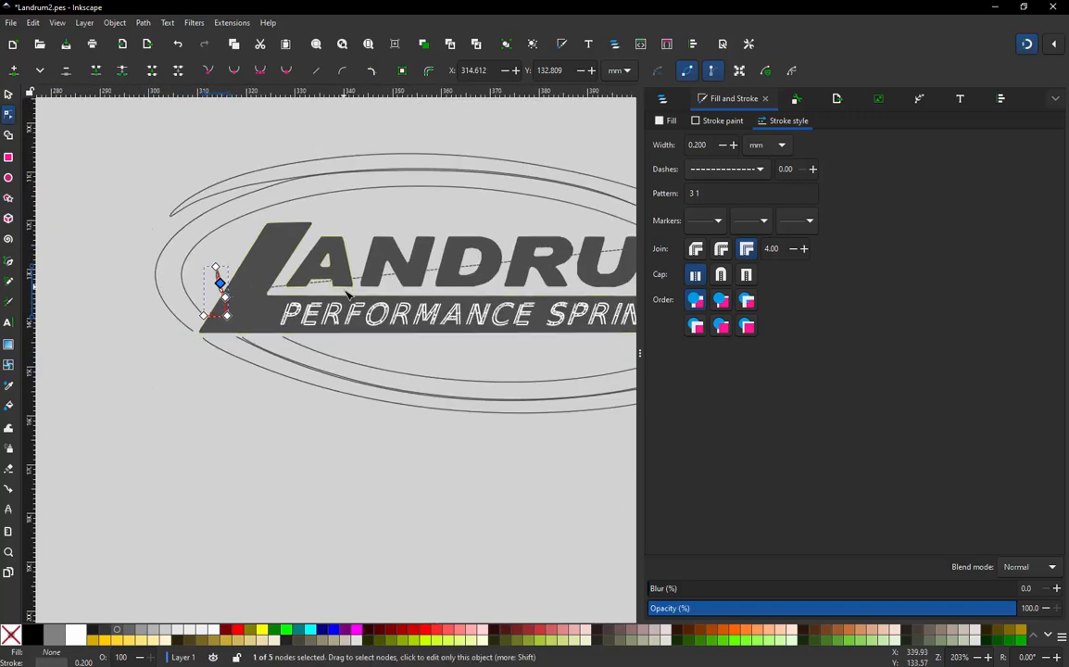
pyautogui.scroll(1, 347, 294)
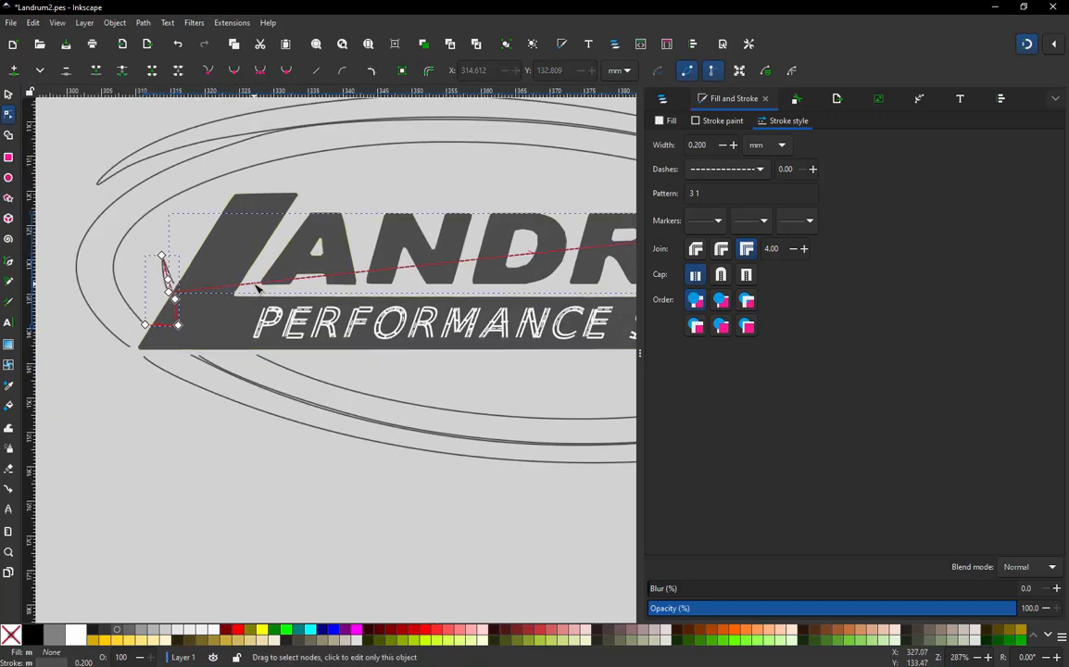
pyautogui.doubleClick(255, 288)
pyautogui.moveTo(255, 288); pyautogui.dragTo(238, 362)
pyautogui.scroll(-1, 181, 264)
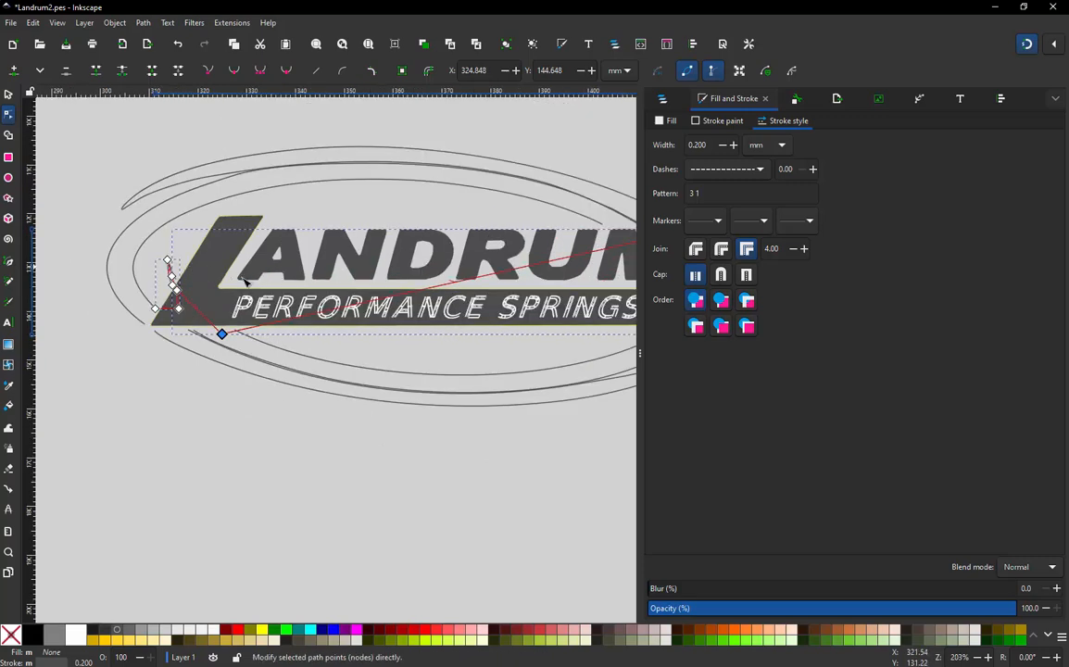
pyautogui.scroll(1, 322, 322)
pyautogui.doubleClick(320, 308)
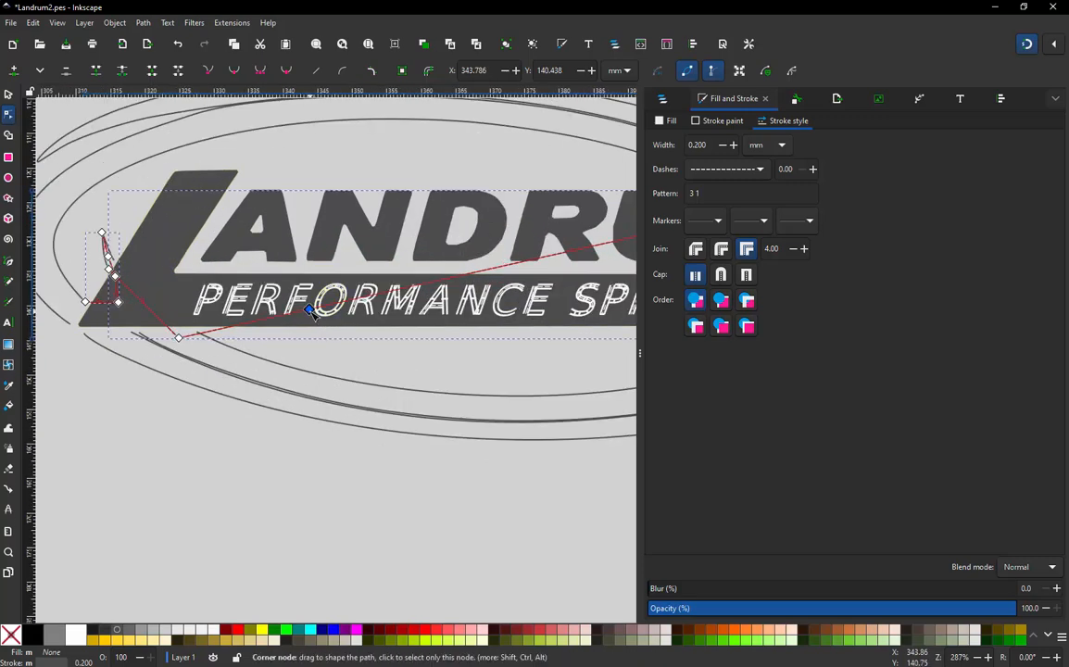
pyautogui.moveTo(319, 308); pyautogui.dragTo(332, 391)
pyautogui.scroll(-1, 190, 293)
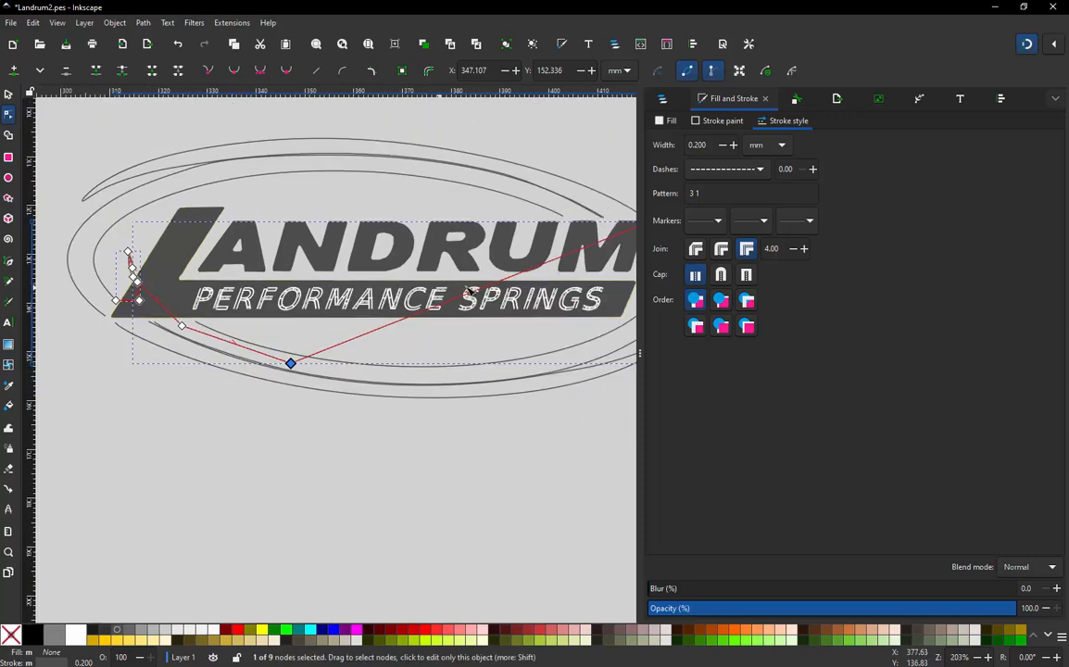
pyautogui.doubleClick(501, 278)
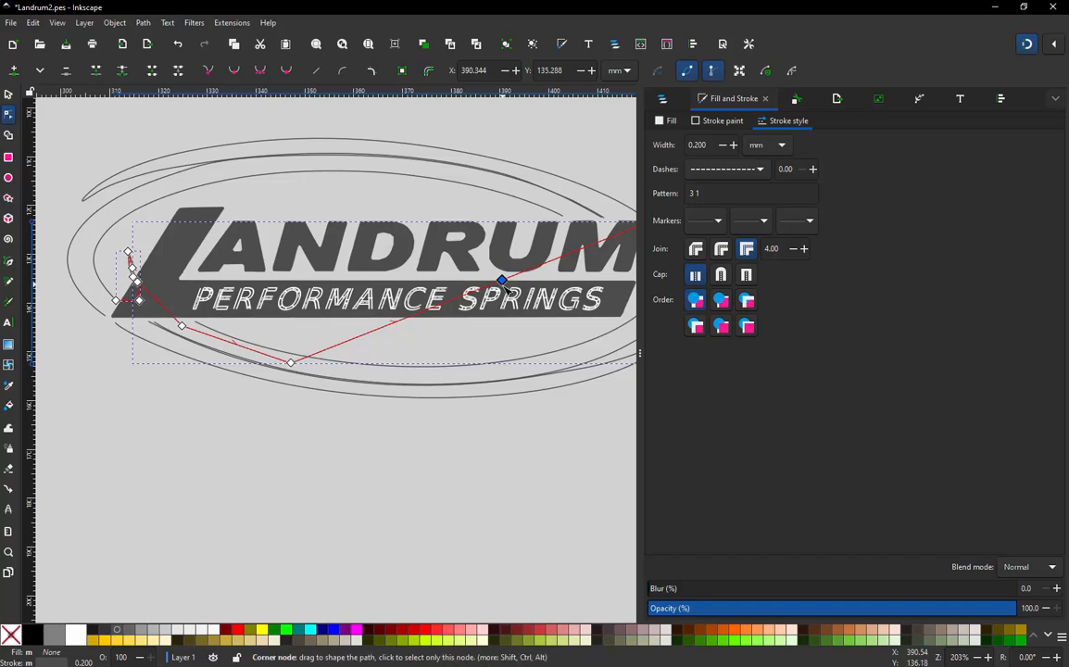
pyautogui.moveTo(501, 279); pyautogui.dragTo(537, 369)
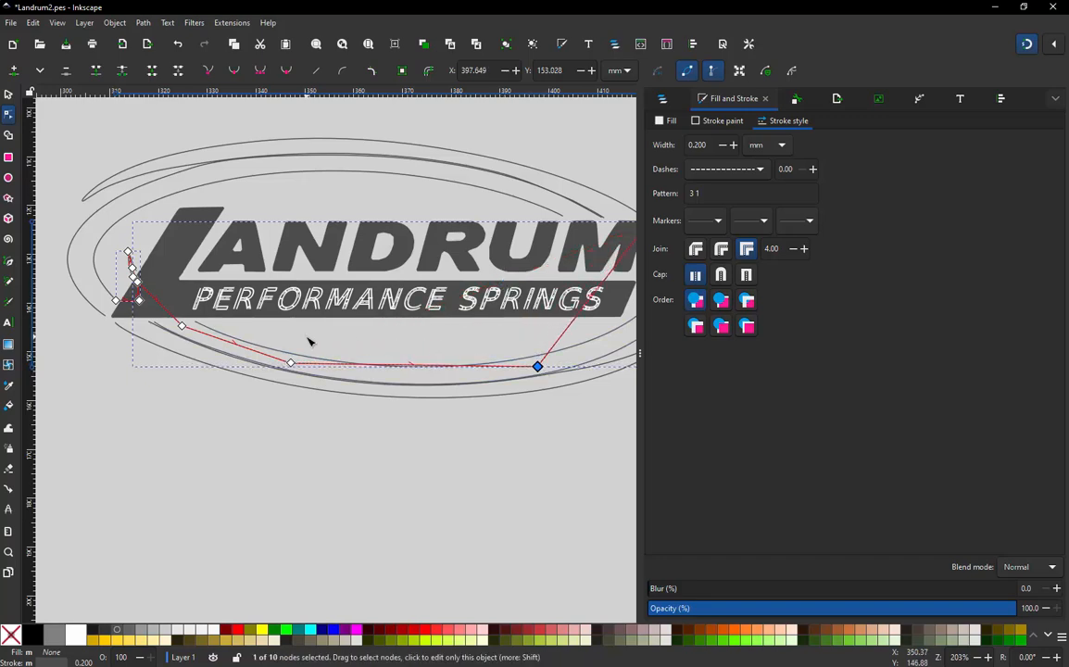
# Curve the connecting stroke along the bottom and right end of the ellipse band, adding a node at the right bend and moving it outward
pyautogui.scroll(2, 418, 375)
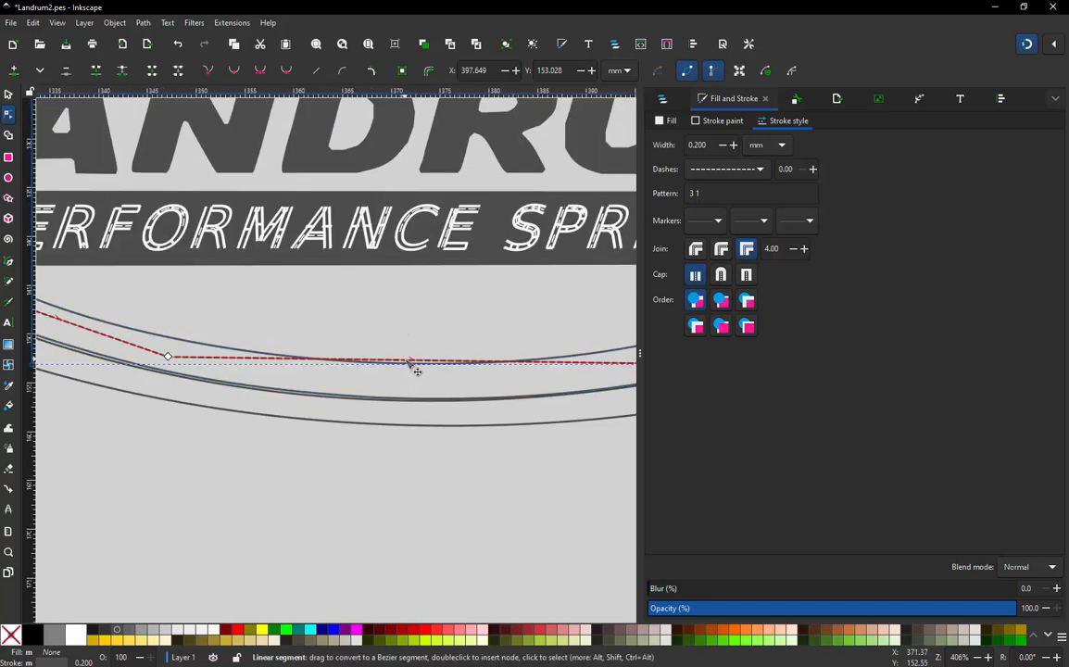
pyautogui.moveTo(409, 359); pyautogui.dragTo(419, 386)
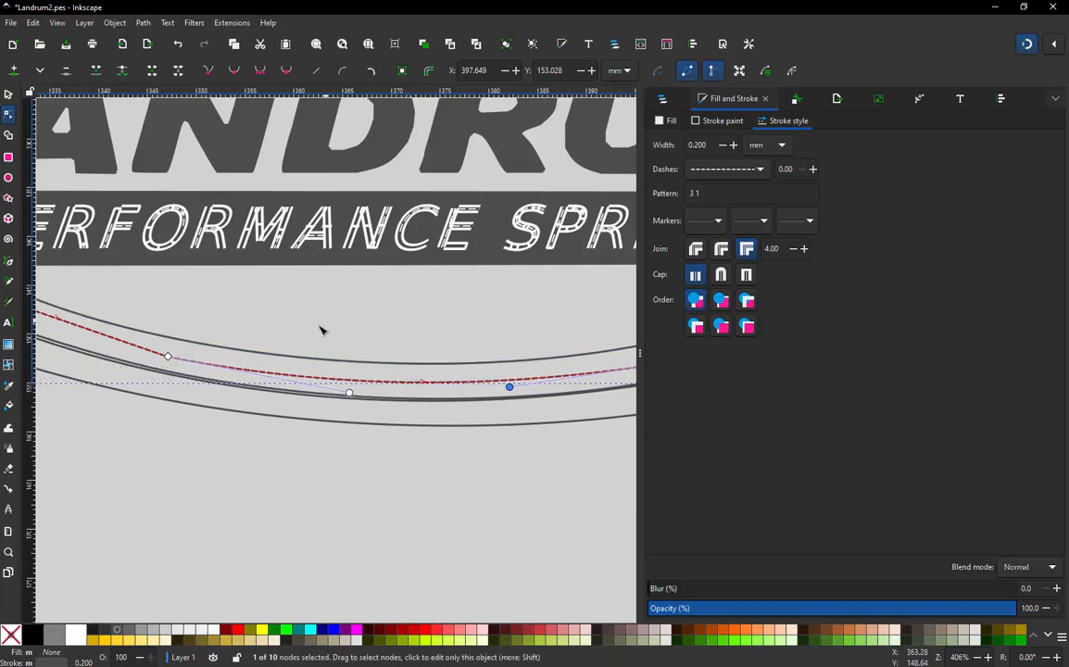
pyautogui.scroll(-2, 149, 372)
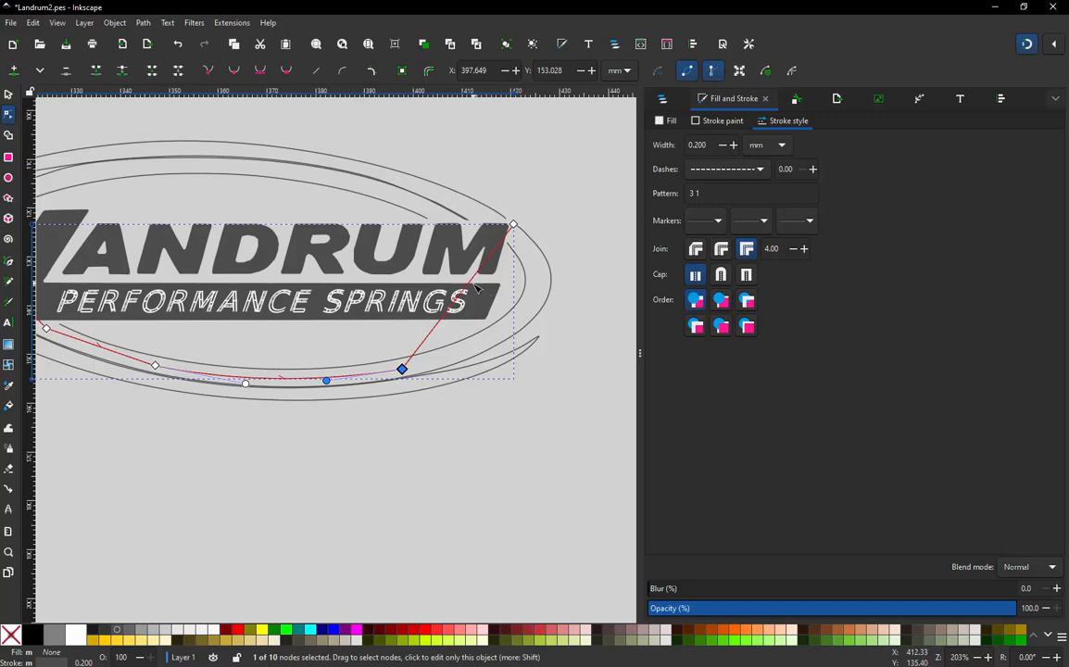
pyautogui.moveTo(463, 292); pyautogui.dragTo(530, 329)
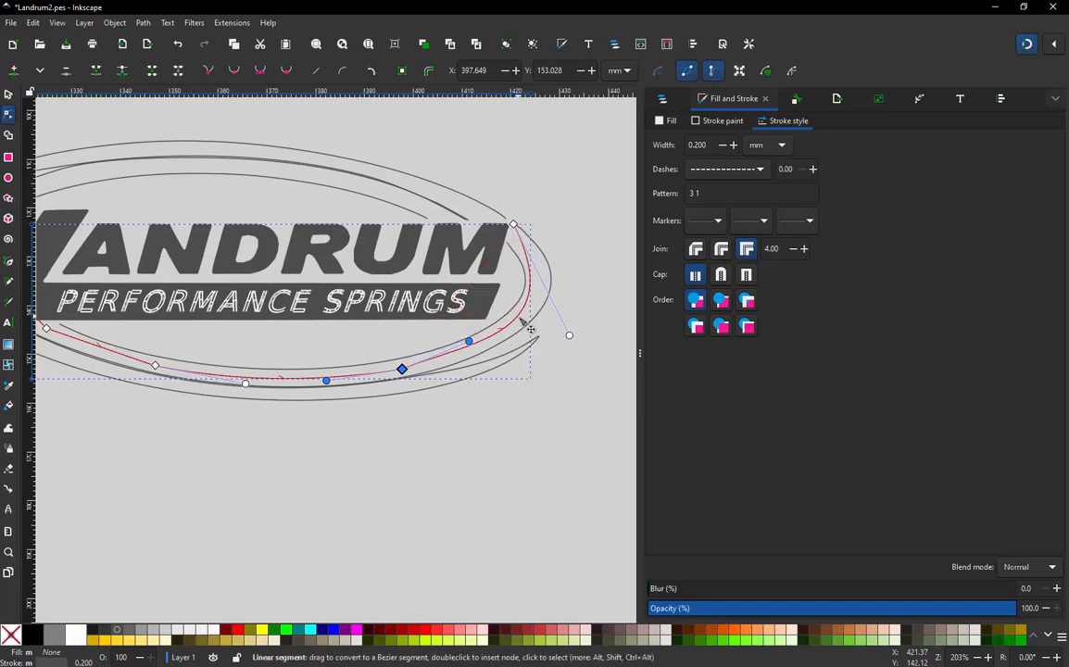
pyautogui.moveTo(469, 342); pyautogui.dragTo(470, 352)
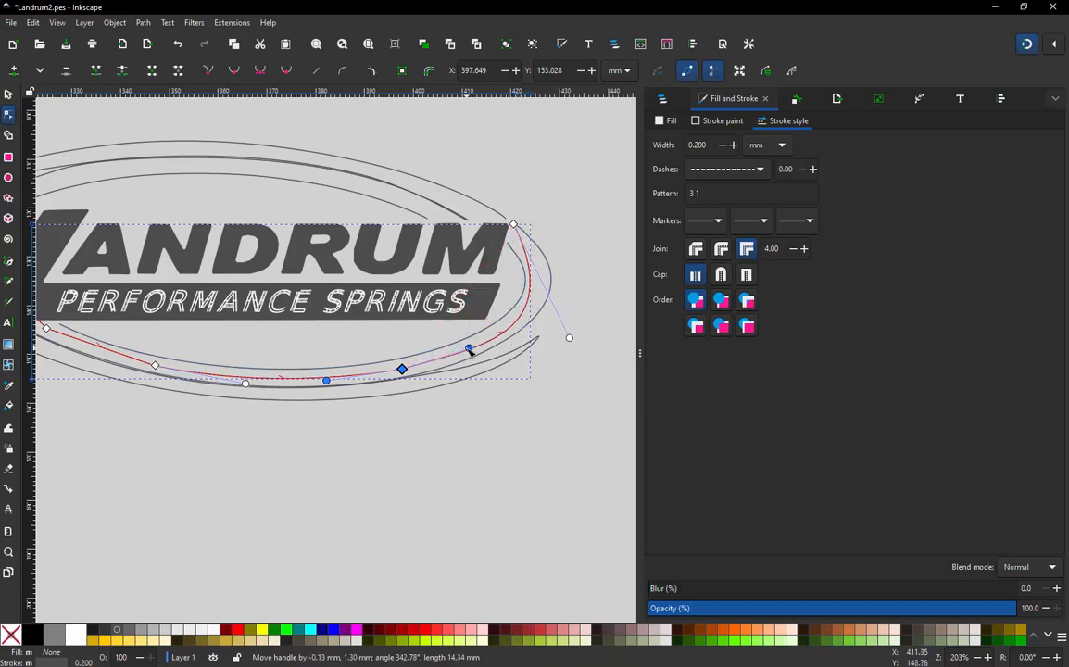
pyautogui.doubleClick(530, 293)
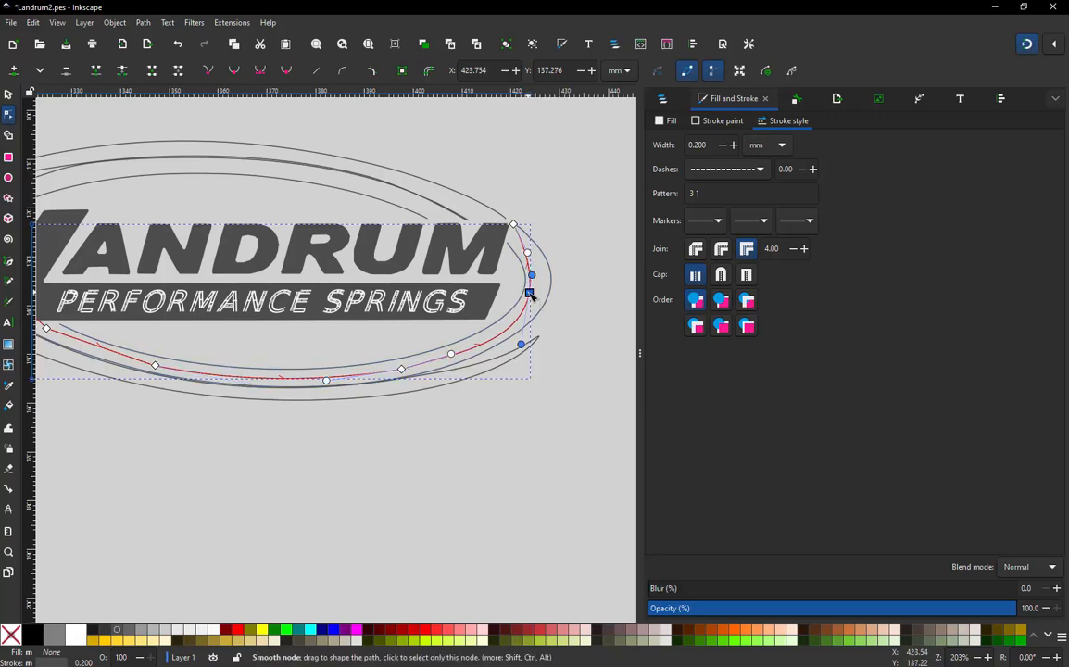
pyautogui.moveTo(531, 294); pyautogui.dragTo(532, 253)
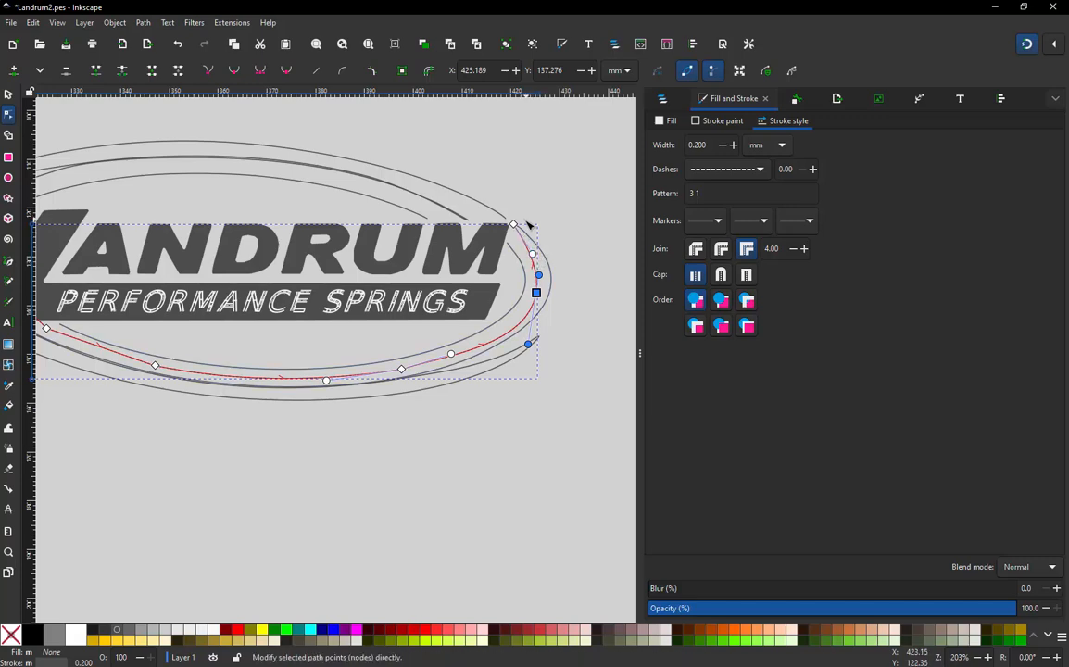
# Delete the two leftmost nodes below the lettering from the long connecting stroke and bend its curve from beneath the L into the lower band
pyautogui.scroll(2, 528, 224)
pyautogui.scroll(-1, 586, 257)
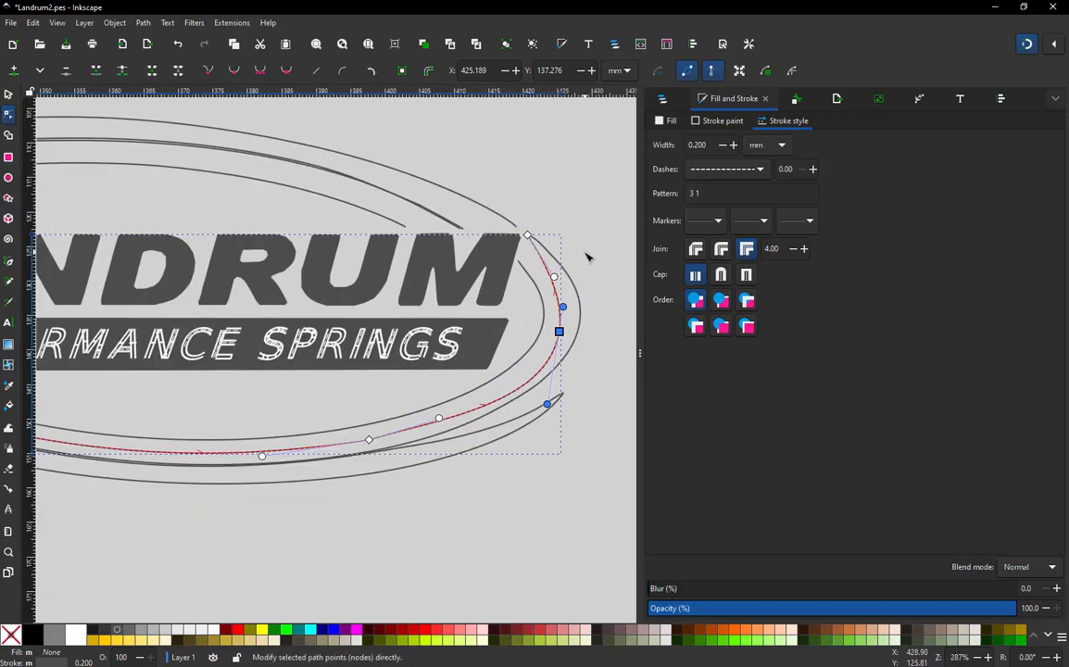
pyautogui.scroll(-2, 587, 258)
pyautogui.scroll(2, 200, 301)
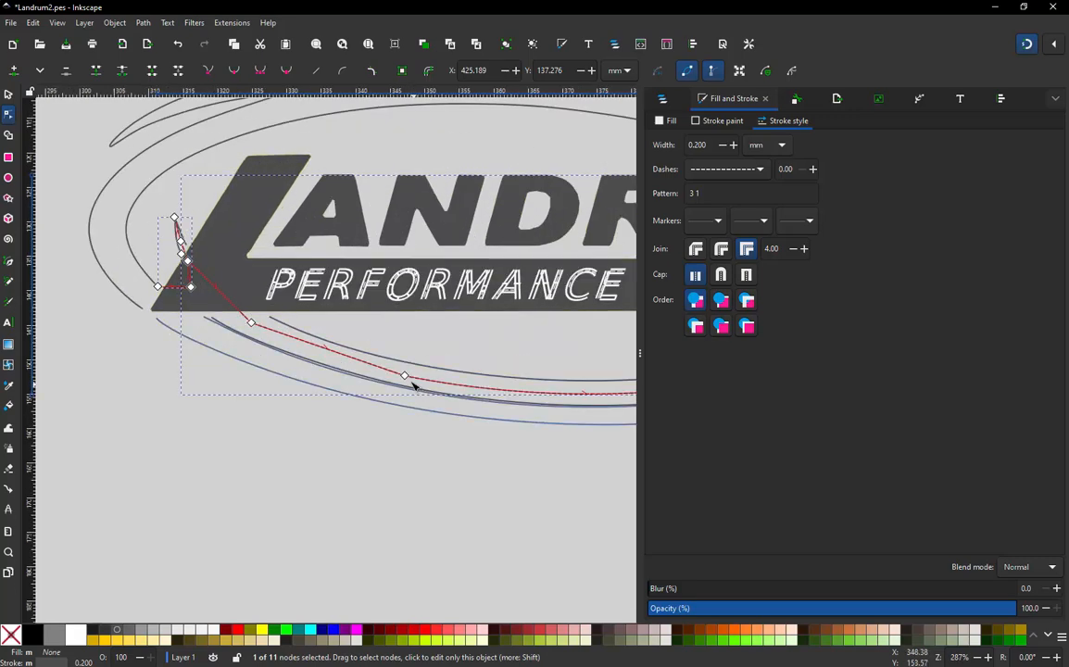
pyautogui.click(406, 375)
pyautogui.keyDown('ctrl'); pyautogui.keyDown('alt'); pyautogui.click(406, 376); pyautogui.keyUp('alt'); pyautogui.keyUp('ctrl')
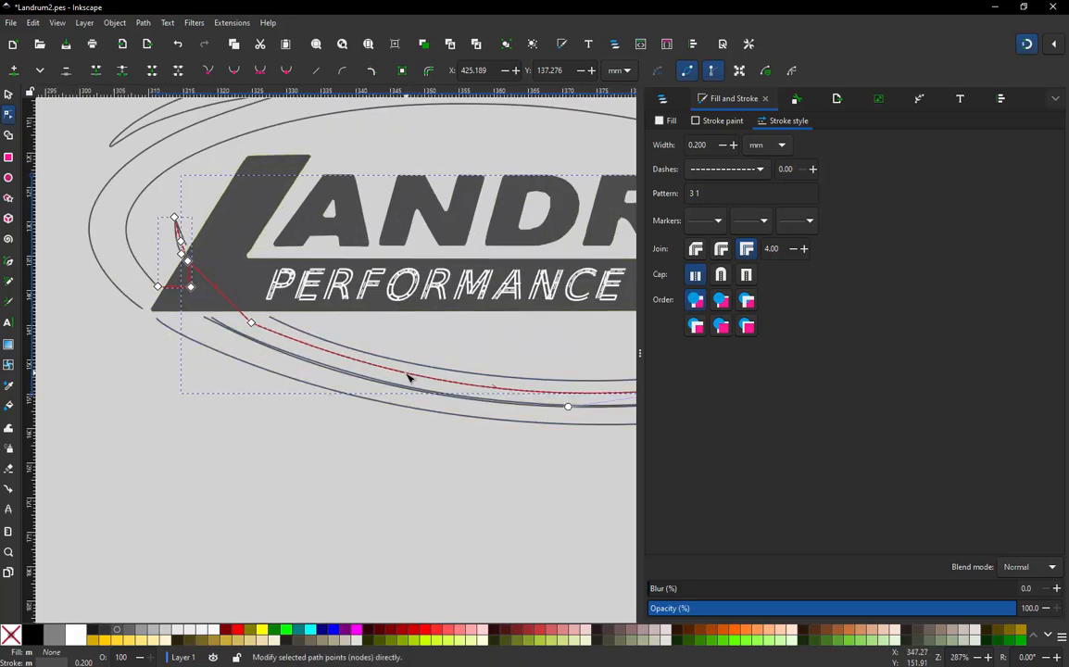
pyautogui.keyDown('ctrl'); pyautogui.keyDown('alt'); pyautogui.click(252, 323); pyautogui.keyUp('alt'); pyautogui.keyUp('ctrl')
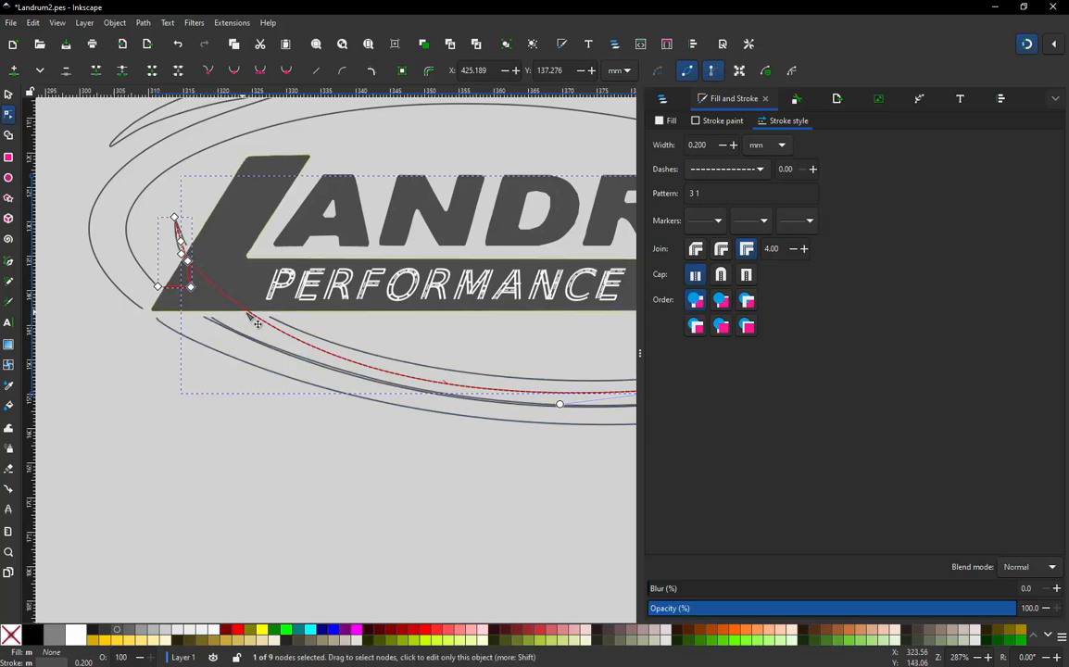
pyautogui.moveTo(241, 309); pyautogui.dragTo(240, 310)
pyautogui.scroll(-1, 240, 329)
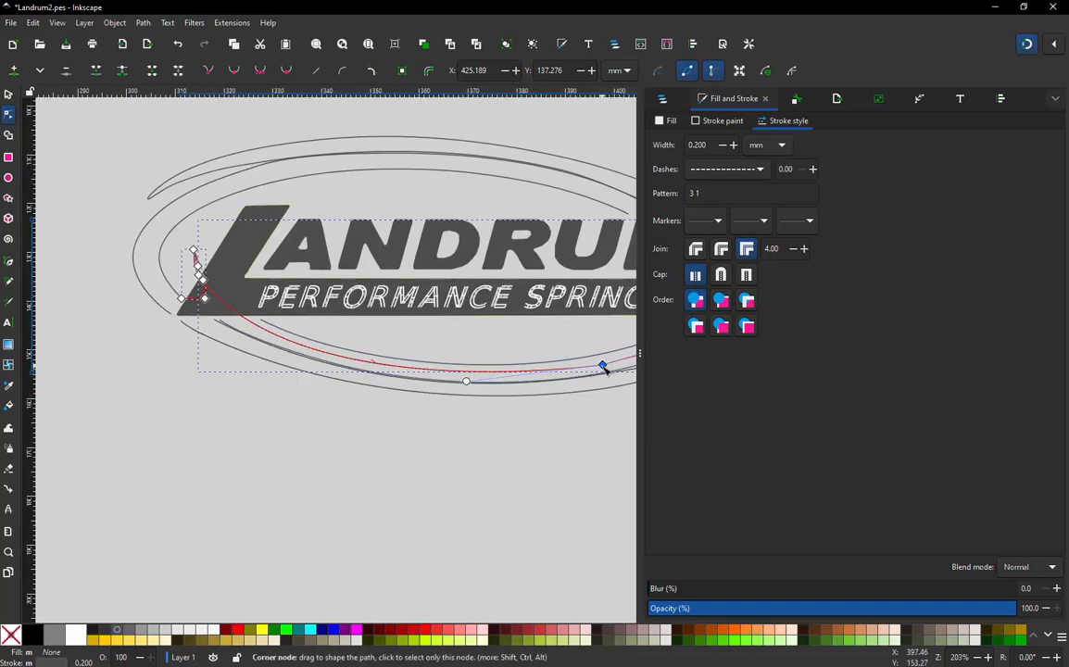
pyautogui.scroll(2, 162, 293)
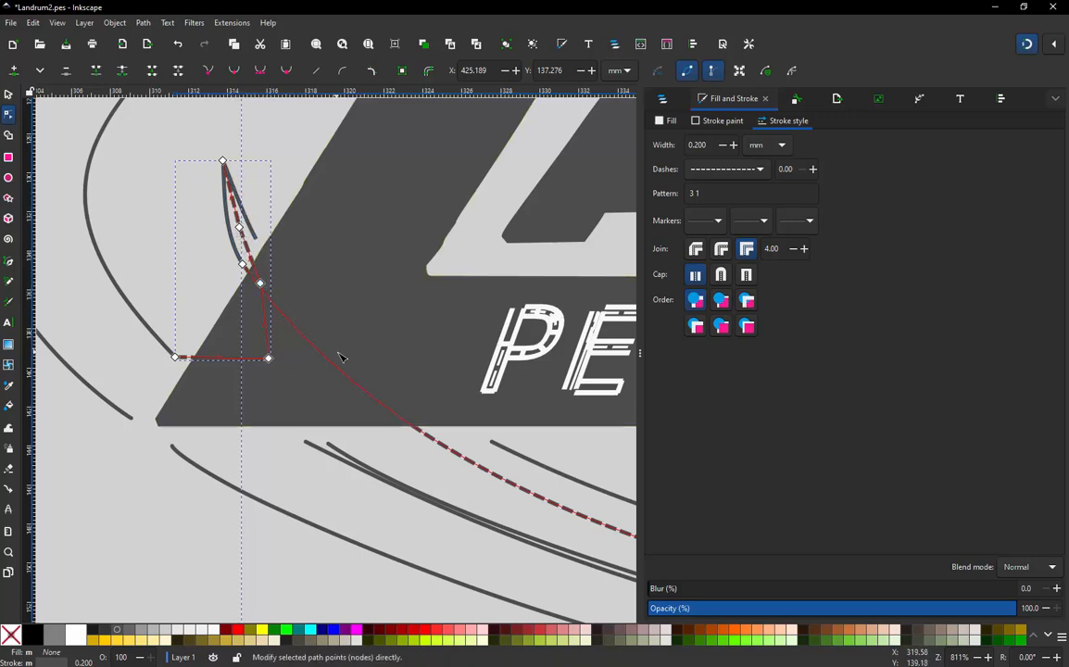
pyautogui.keyDown('ctrl'); pyautogui.scroll(-4, 241, 315); pyautogui.keyUp('ctrl')
pyautogui.keyDown('ctrl'); pyautogui.scroll(-1, 239, 321); pyautogui.keyUp('ctrl')
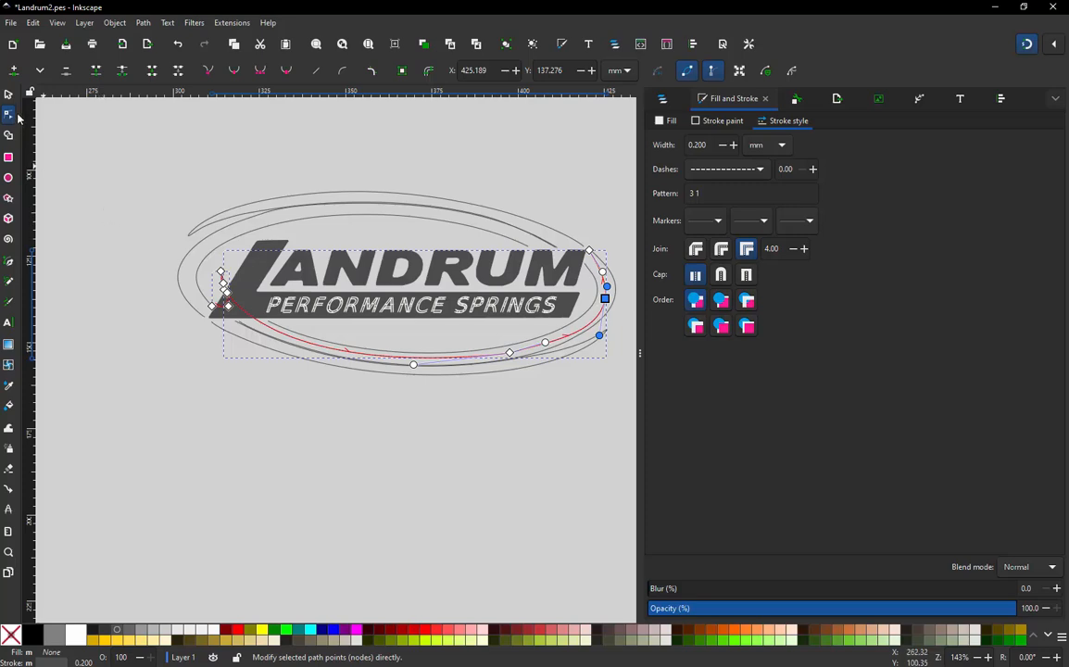
# Select the lowest ellipse band's path and examine its right tip relative to the connecting stroke
pyautogui.click(7, 96)
pyautogui.click(80, 339)
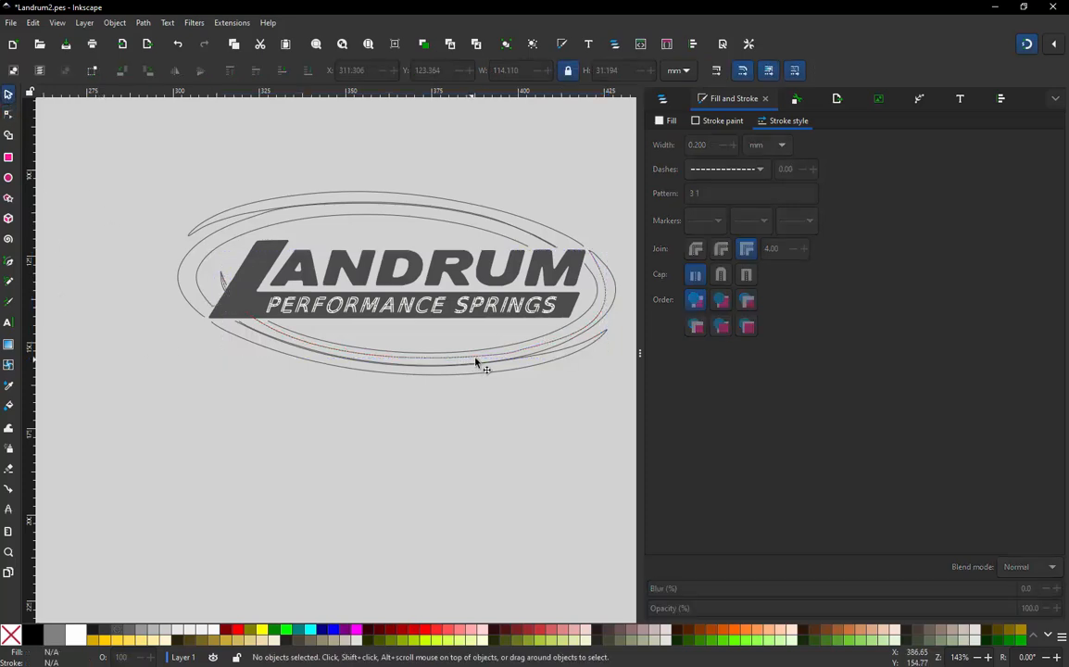
pyautogui.click(491, 380)
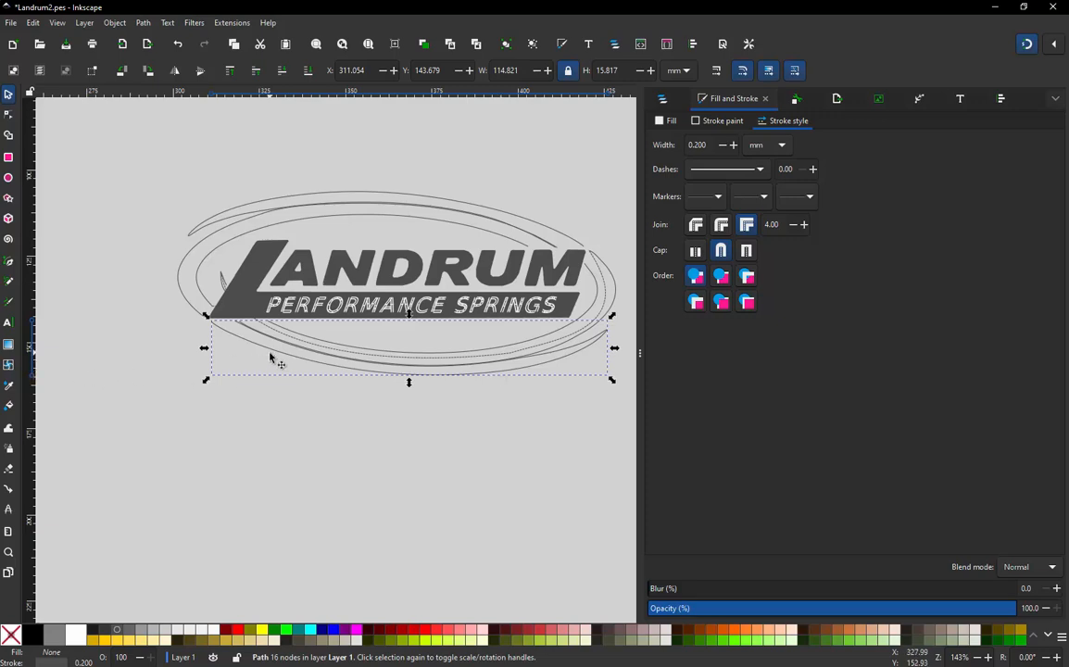
pyautogui.scroll(1, 601, 332)
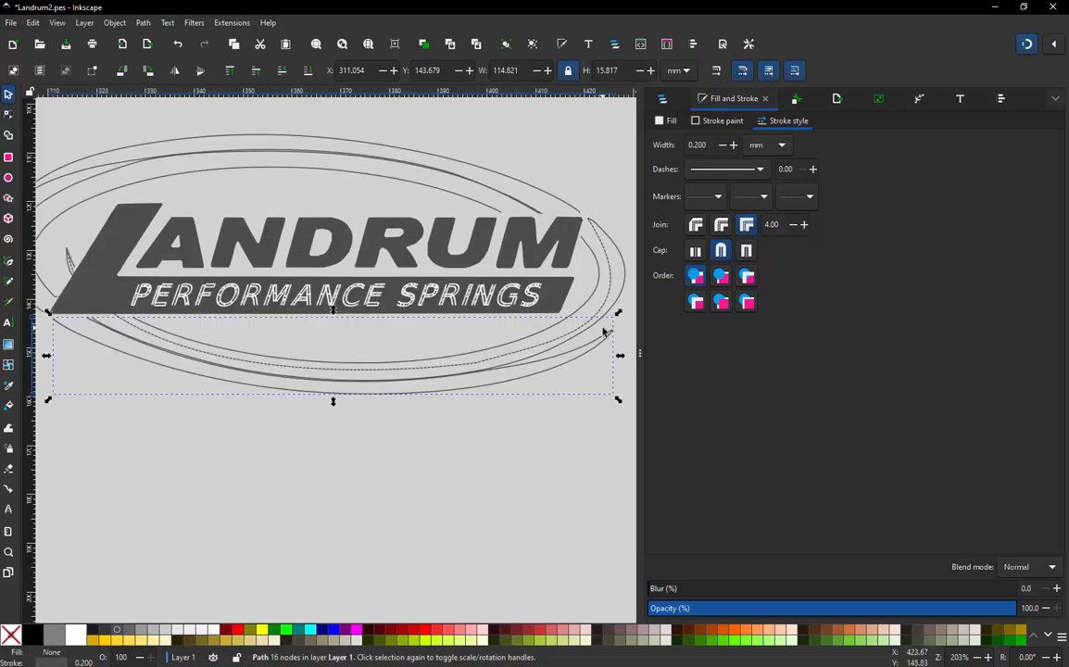
pyautogui.scroll(-1, 603, 331)
pyautogui.scroll(1, 612, 325)
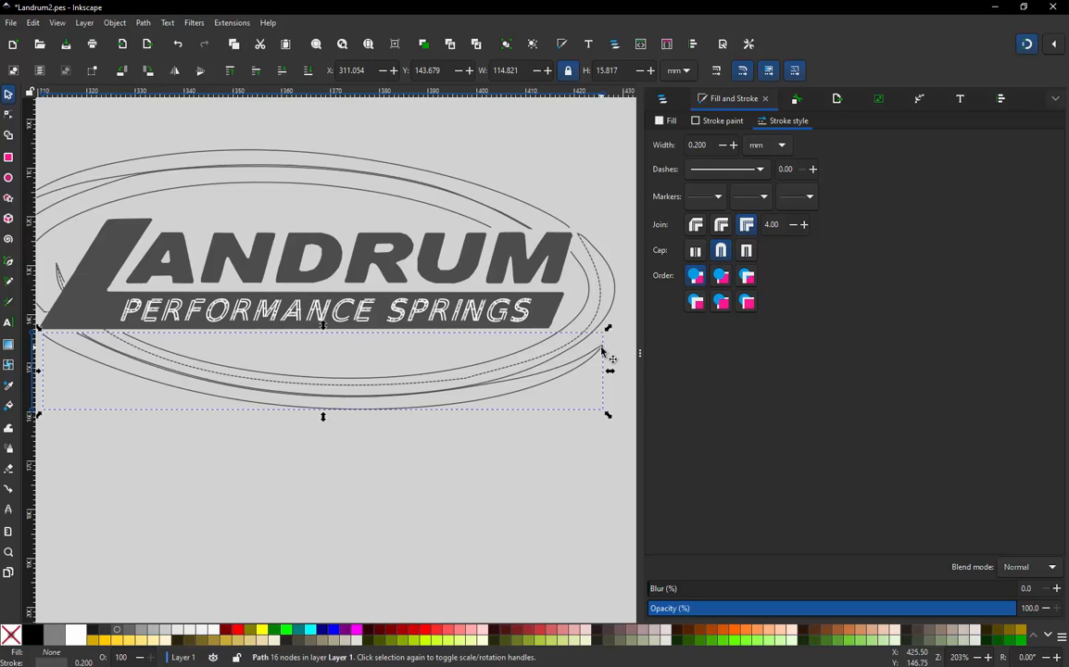
pyautogui.scroll(-1, 602, 352)
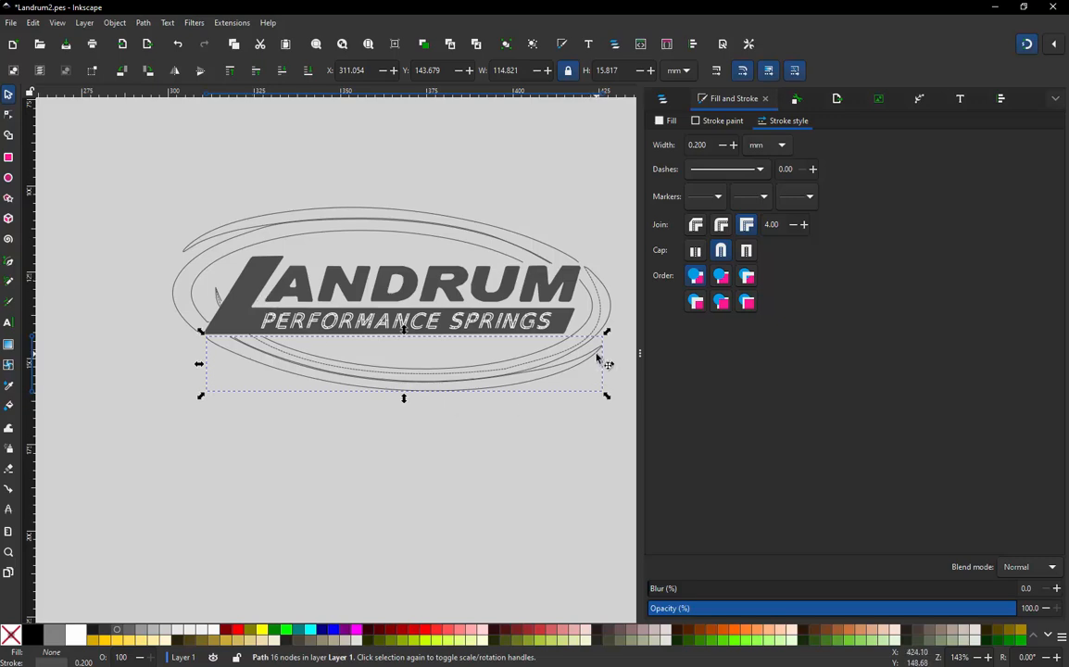
# Show the document's layers and objects with nothing selected and expand Layer 2 to list its paths
pyautogui.click(662, 100)
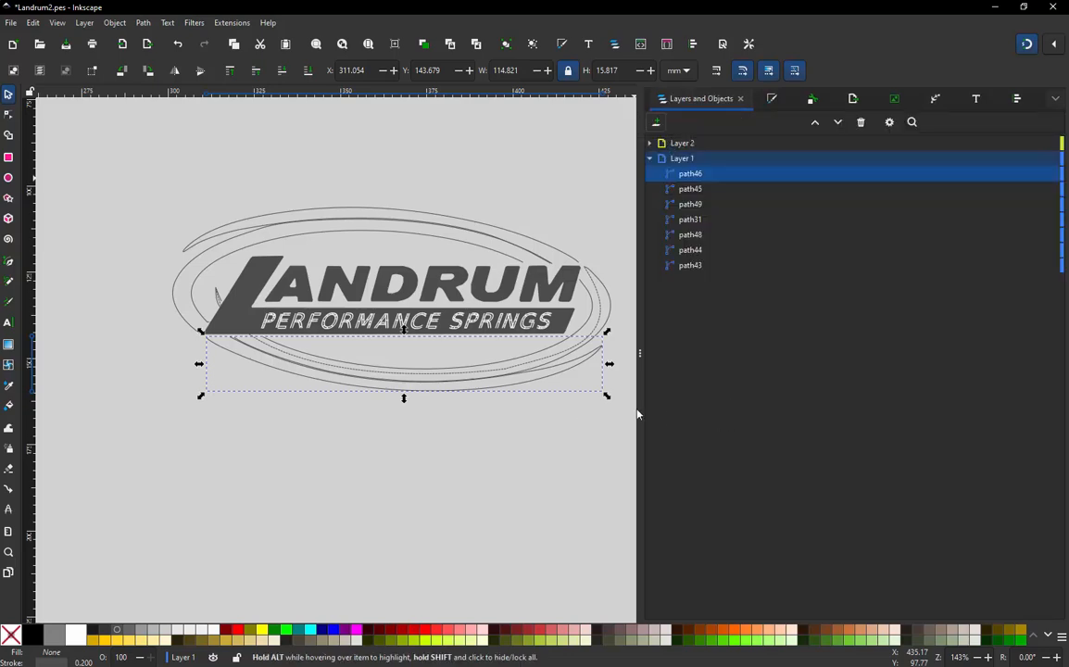
pyautogui.click(560, 428)
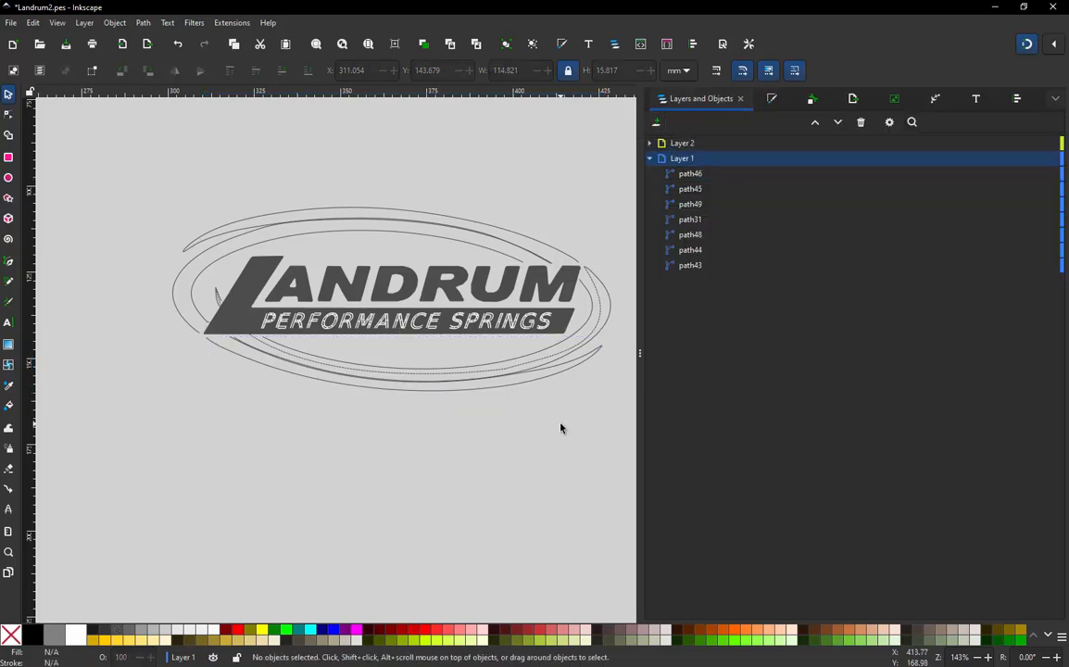
pyautogui.keyDown('ctrl'); pyautogui.scroll(-1, 365, 425); pyautogui.keyUp('ctrl')
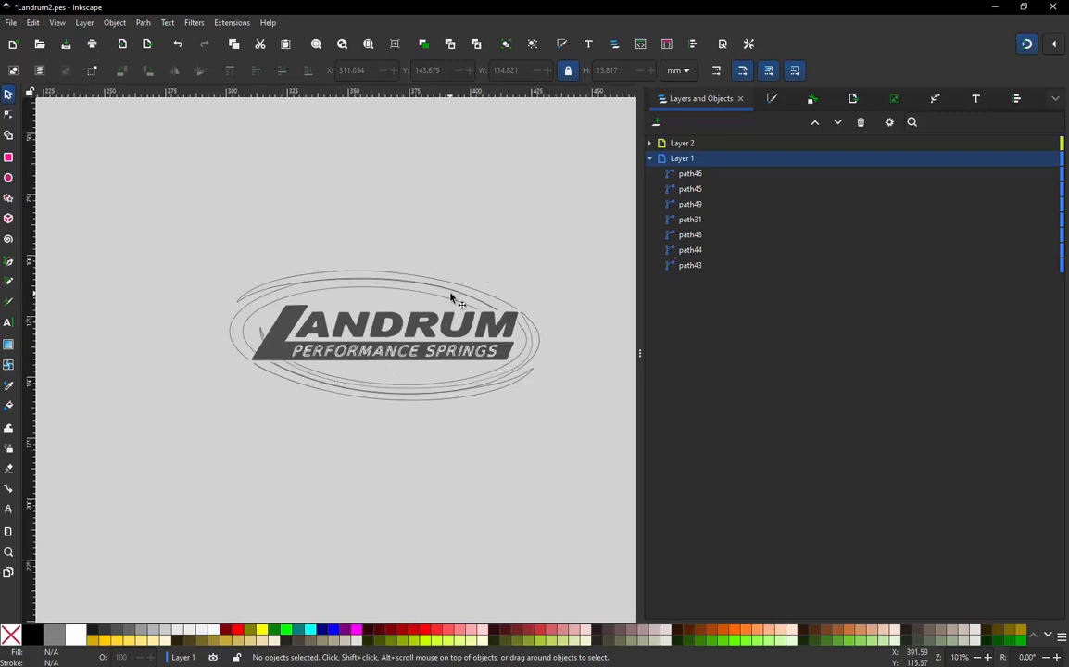
pyautogui.keyDown('ctrl'); pyautogui.scroll(1, 454, 296); pyautogui.keyUp('ctrl')
pyautogui.click(650, 143)
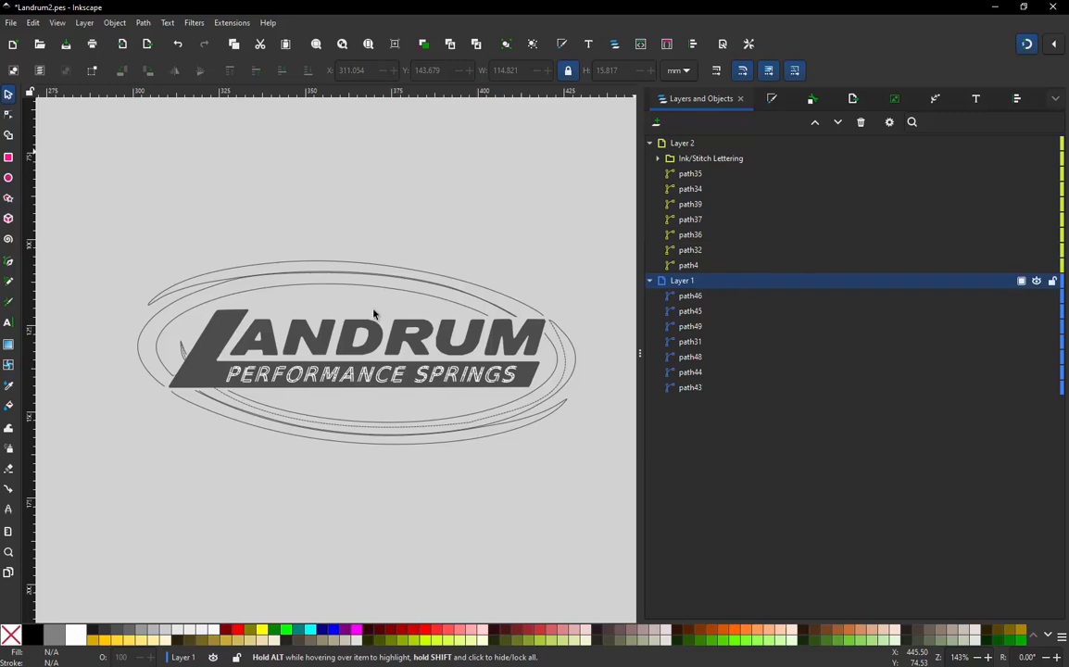
# Check the stacking order of the LANDRUM lettering in Layer 2 by selecting the L shape, A, N, D, R, U and M in turn
pyautogui.click(227, 329)
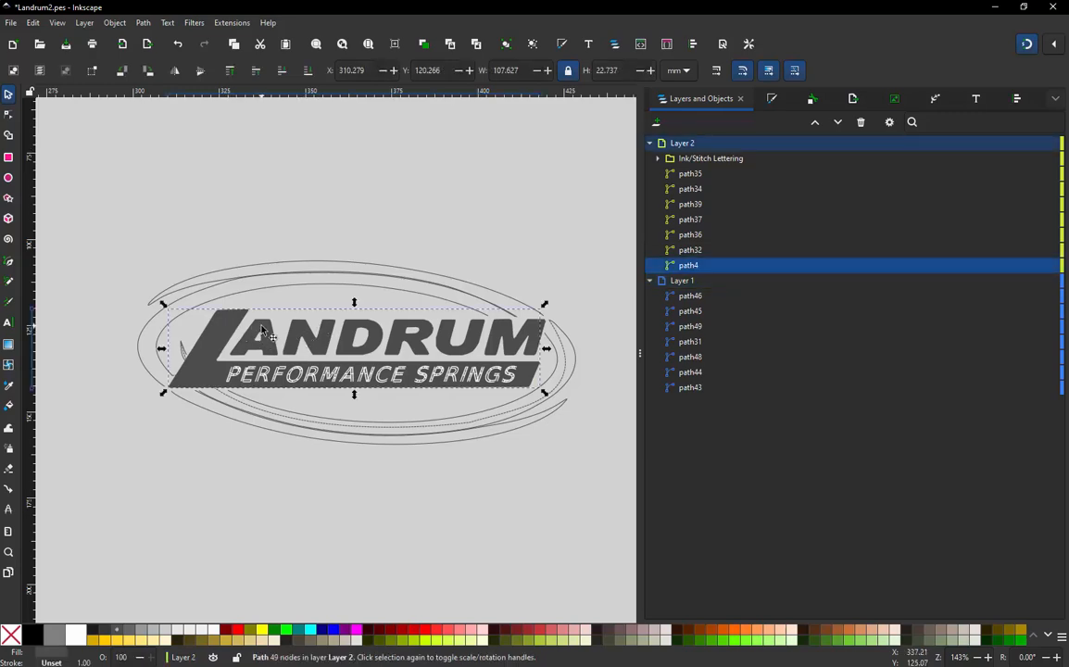
pyautogui.click(271, 328)
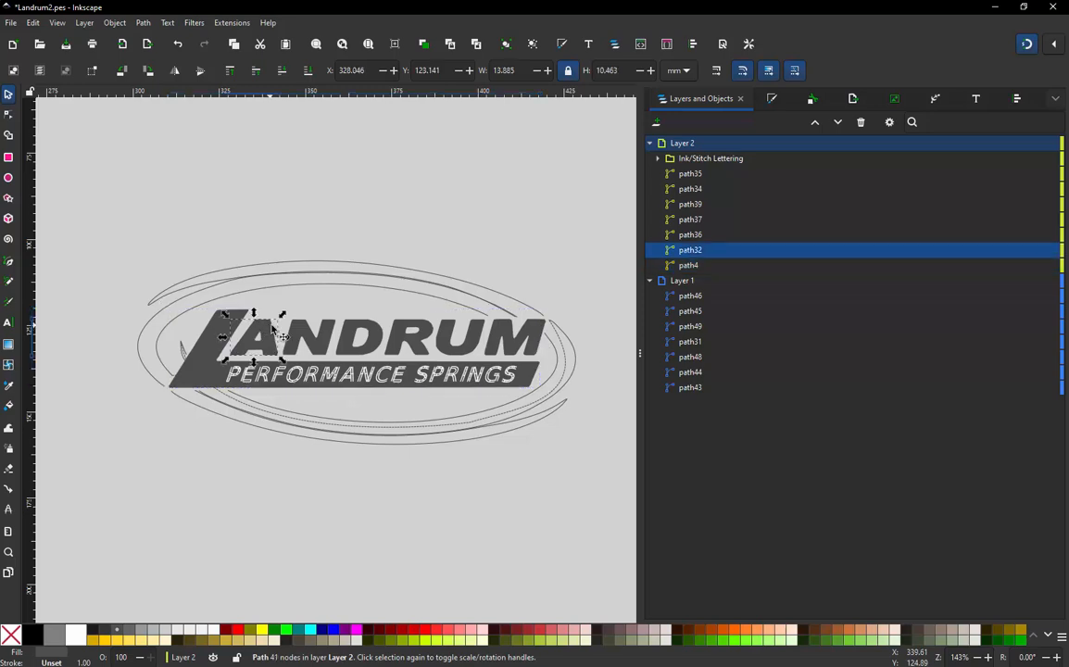
pyautogui.click(307, 332)
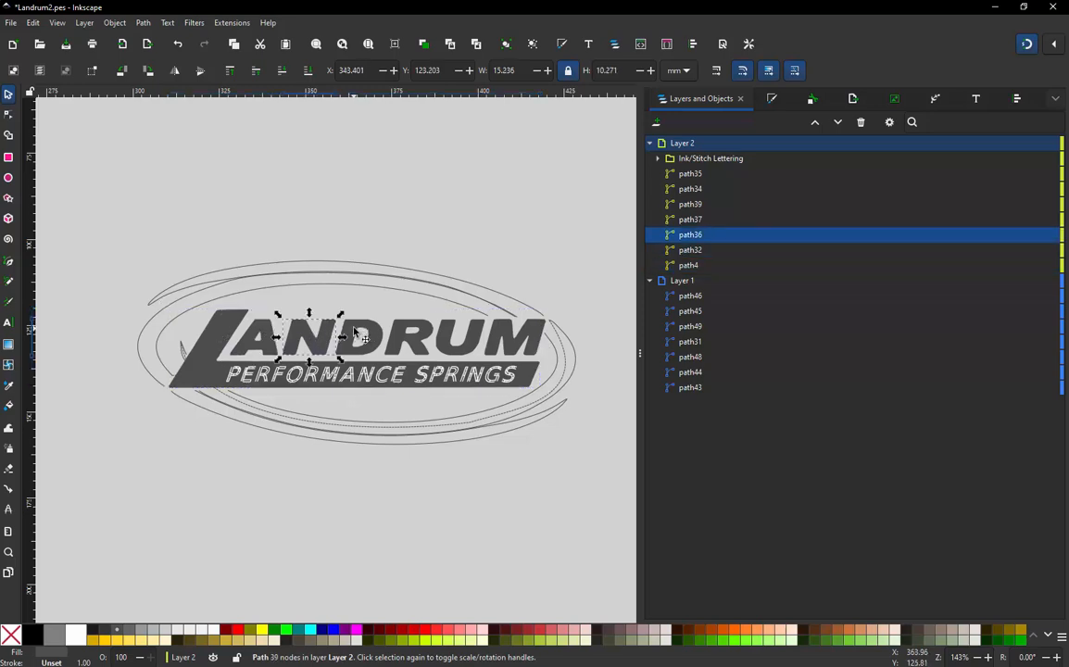
pyautogui.click(354, 331)
pyautogui.click(407, 335)
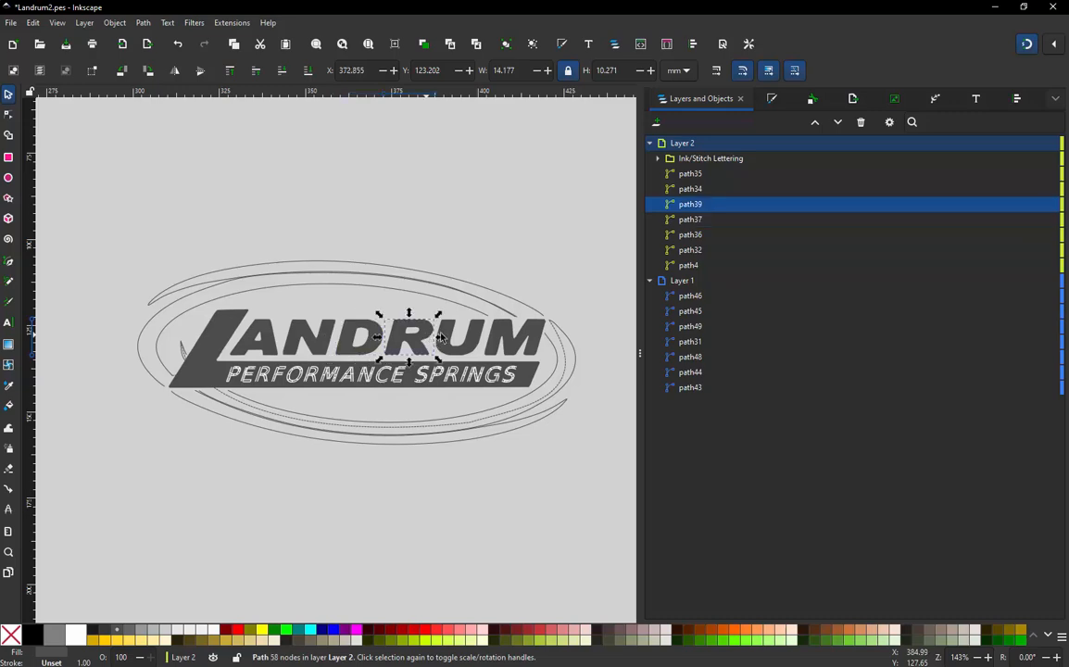
pyautogui.click(470, 340)
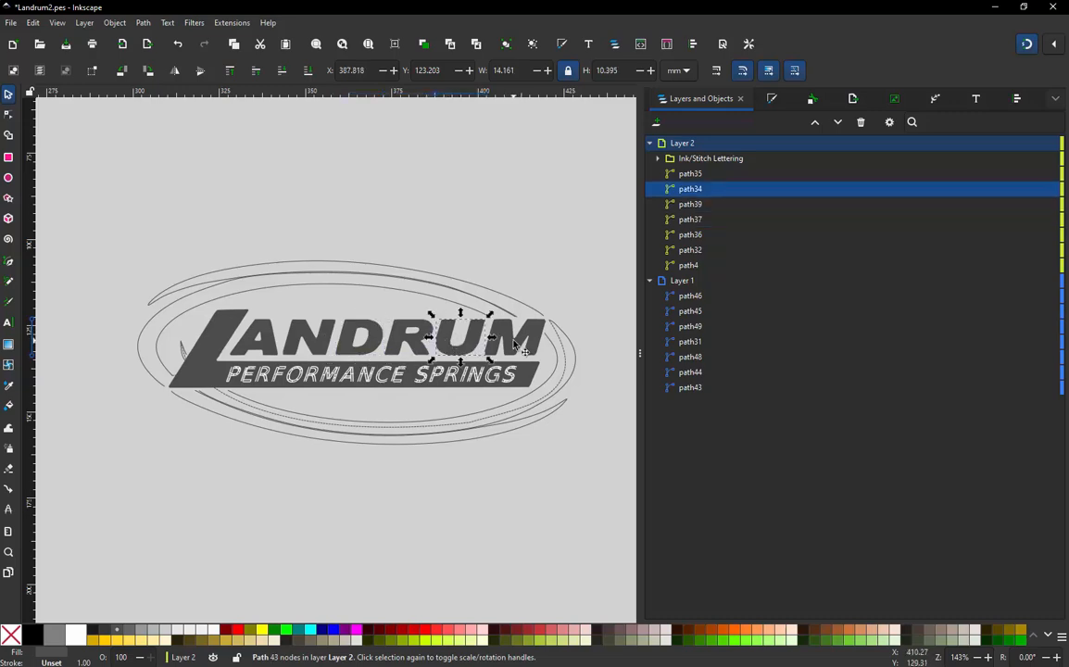
pyautogui.click(517, 345)
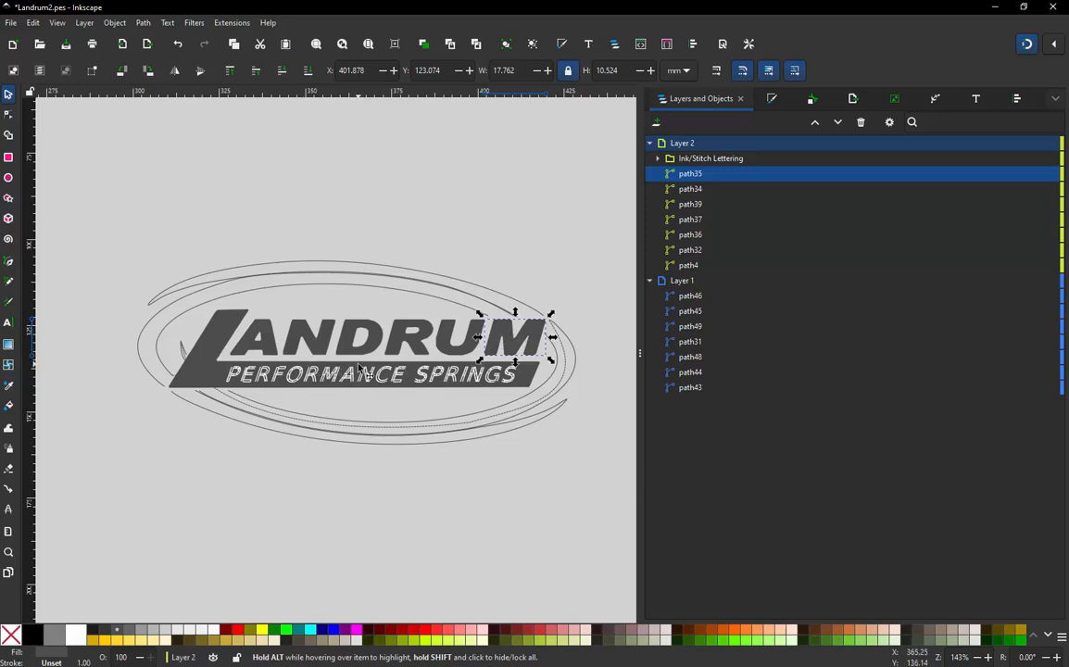
# Run the embroidery stitch simulation, pause it and rewind to stitch 610, just past the right end of the outer upper ellipse band
pyautogui.press('ctrl')
pyautogui.click(444, 213)
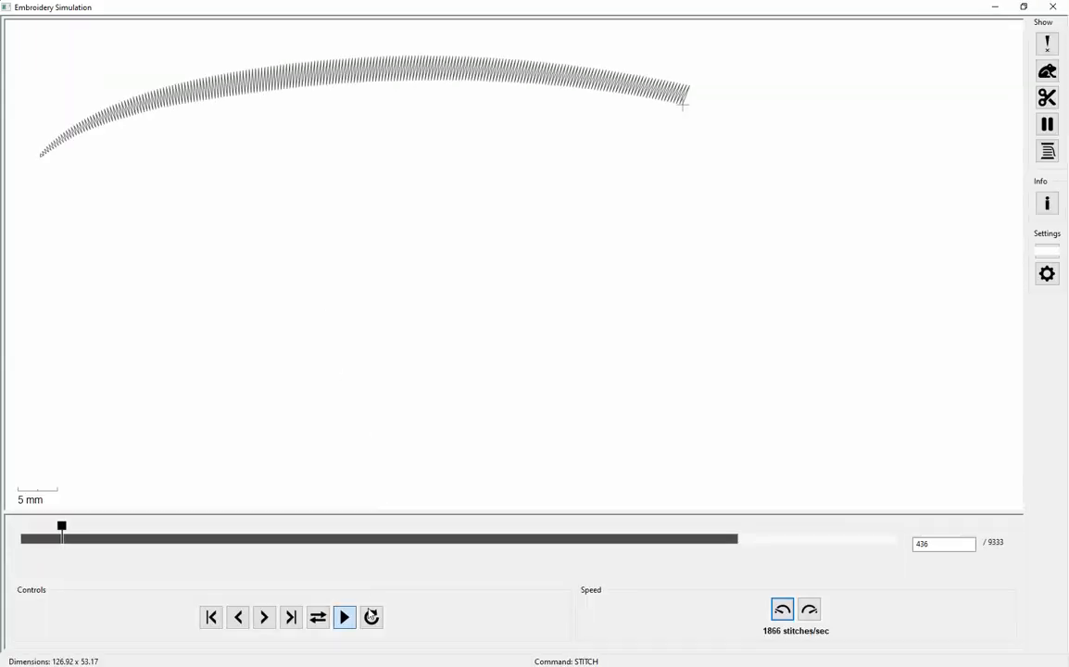
pyautogui.click(350, 616)
pyautogui.moveTo(119, 527)
pyautogui.mouseDown()
pyautogui.moveTo(18, 556)
pyautogui.moveTo(78, 547)
pyautogui.mouseUp()
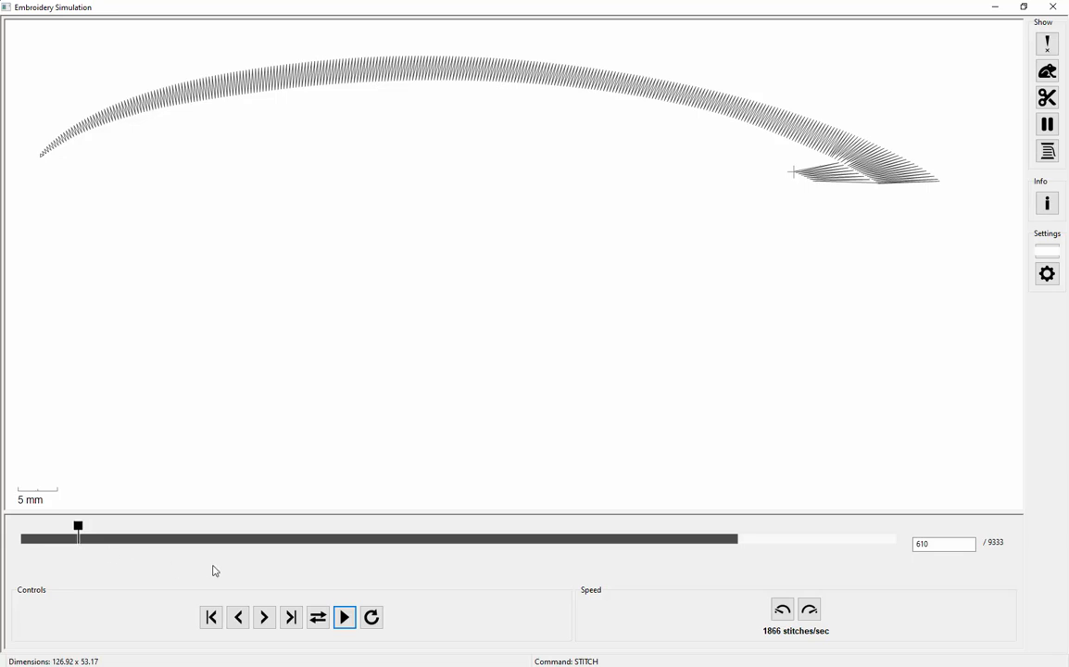
# Step the simulation backward stitch by stitch to examine the transition from the outer upper band to the inner one
pyautogui.press('-')
pyautogui.press('-')
pyautogui.press('-')
pyautogui.press('-')
pyautogui.press('-')
pyautogui.press('-')
pyautogui.press('-')
pyautogui.press('-')
pyautogui.press('-')
pyautogui.press('-')
pyautogui.press('-')
pyautogui.press('-')
pyautogui.press('-')
pyautogui.press('-')
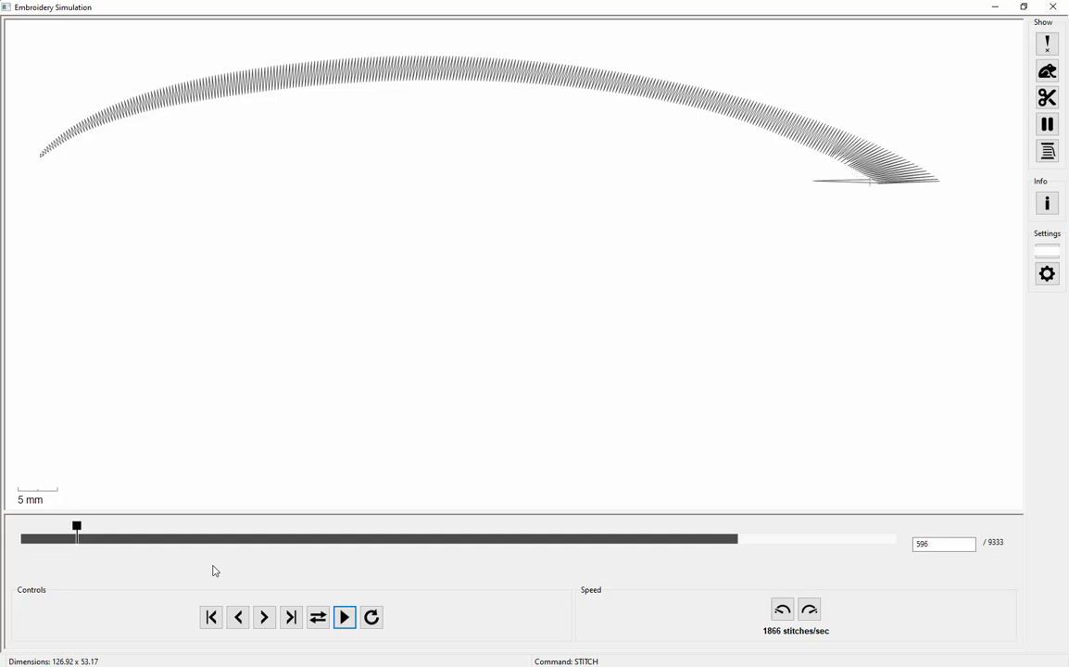
pyautogui.press('-')
pyautogui.press('-')
# Step the simulation forward through the start of the inner upper band to stitch 630
pyautogui.press('+')
pyautogui.press('+')
pyautogui.press('+')
pyautogui.press('+')
pyautogui.press('+')
pyautogui.press('+')
pyautogui.press('+')
pyautogui.press('+')
pyautogui.press('+')
pyautogui.press('+')
pyautogui.press('+')
pyautogui.press('+')
pyautogui.press('+')
pyautogui.press('+')
pyautogui.press('+')
pyautogui.press('+')
pyautogui.press('+')
pyautogui.press('+')
pyautogui.press('+')
pyautogui.press('+')
pyautogui.press('+')
pyautogui.press('+')
pyautogui.press('+')
pyautogui.press('+')
pyautogui.press('+')
pyautogui.press('+')
pyautogui.press('+')
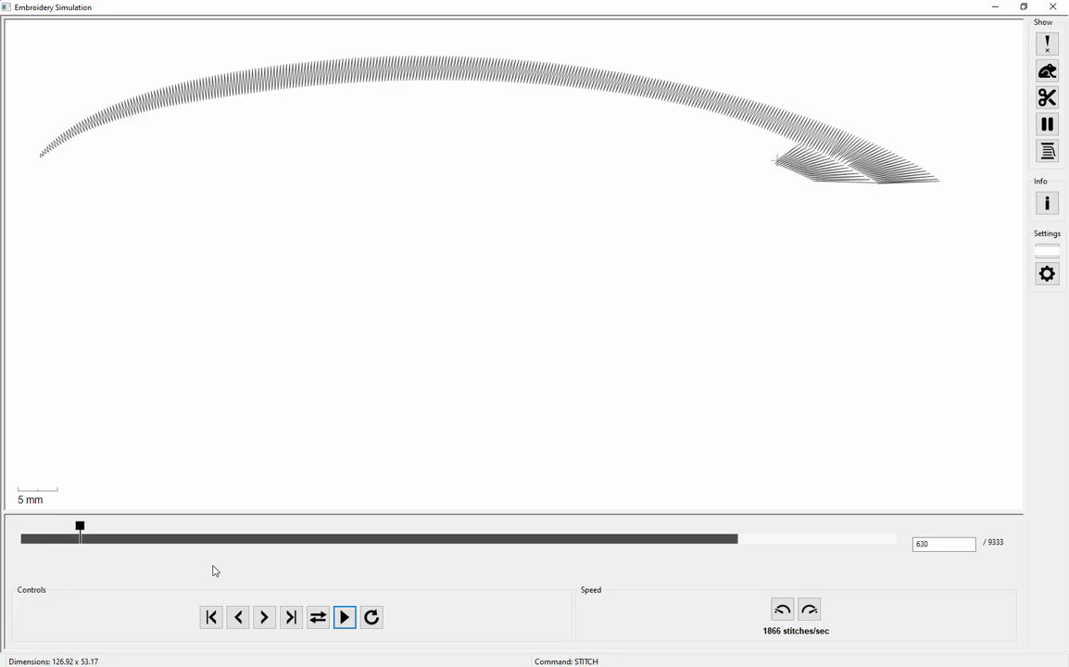
# Show the jump stitch markers on the simulation timeline and step forward along the inner upper band to stitch 687
pyautogui.click(1050, 74)
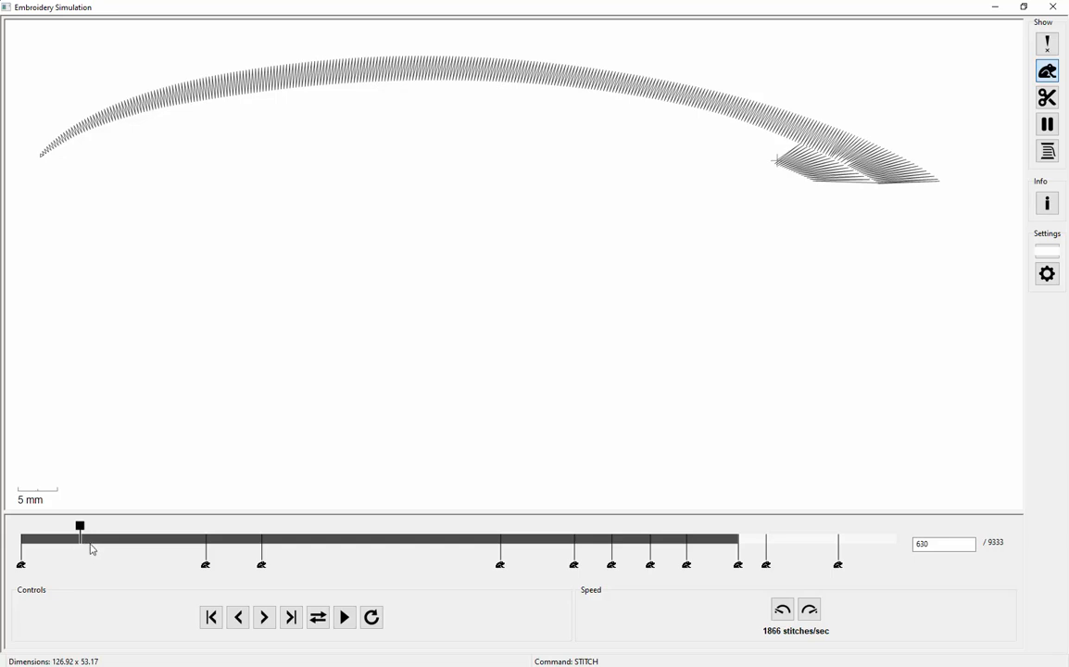
pyautogui.press('+')
pyautogui.press('+')
pyautogui.press('+')
pyautogui.press('+')
pyautogui.press('+')
pyautogui.press('+')
pyautogui.press('+')
pyautogui.press('+')
pyautogui.press('+')
pyautogui.press('+')
pyautogui.press('+')
pyautogui.press('+')
pyautogui.press('+')
pyautogui.press('+')
pyautogui.press('+')
pyautogui.press('+')
pyautogui.press('+')
pyautogui.press('+')
pyautogui.press('+')
pyautogui.press('+')
pyautogui.press('+')
pyautogui.press('+')
pyautogui.press('+')
pyautogui.press('+')
pyautogui.press('+')
pyautogui.press('+')
pyautogui.press('+')
pyautogui.press('+')
pyautogui.press('+')
pyautogui.press('+')
pyautogui.press('+')
pyautogui.press('+')
pyautogui.press('+')
pyautogui.press('+')
pyautogui.press('+')
pyautogui.press('+')
pyautogui.press('+')
pyautogui.press('+')
pyautogui.press('+')
pyautogui.press('+')
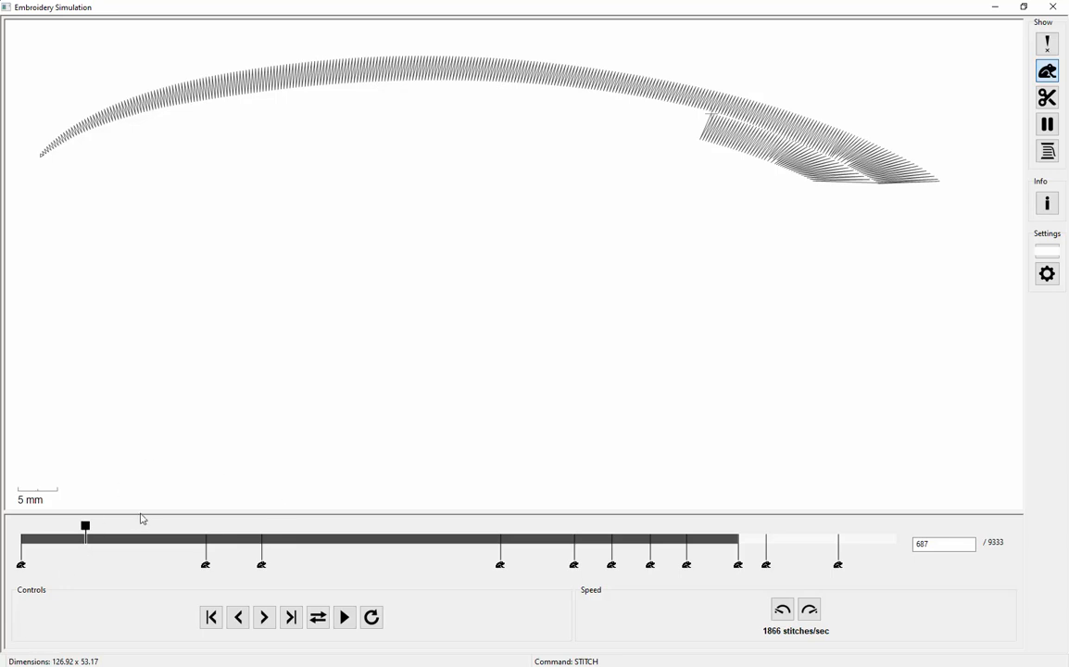
# Advance the simulation to the end of the left ellipse band at stitch 1242 and step into the small sliver beside it, reaching stitch 1277
pyautogui.moveTo(84, 526); pyautogui.dragTo(134, 526)
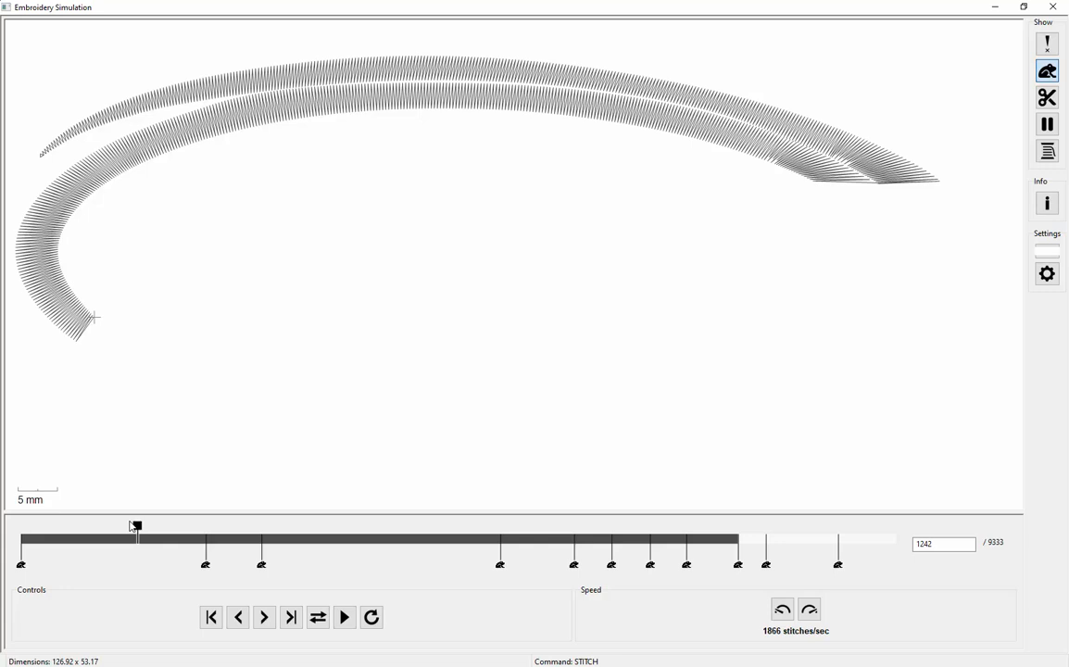
pyautogui.moveTo(134, 527); pyautogui.dragTo(134, 527)
pyautogui.press('+')
pyautogui.press('+')
pyautogui.press('+')
pyautogui.press('+')
pyautogui.press('+')
pyautogui.press('+')
pyautogui.press('+')
pyautogui.press('+')
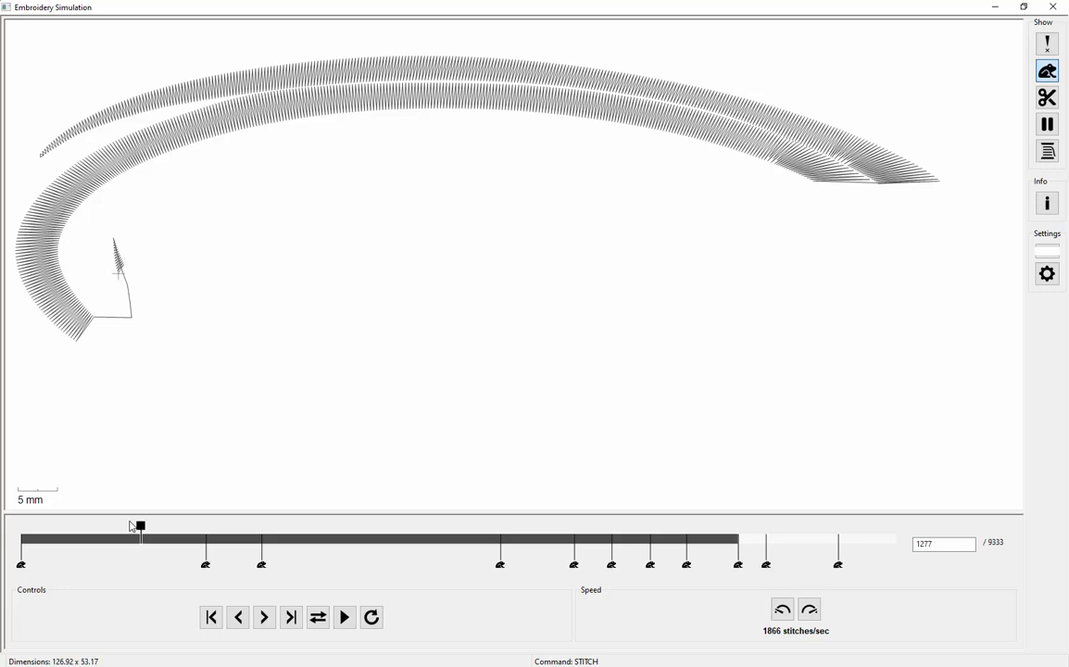
# Follow the connecting stroke stitch by stitch from the small left sliver along the bottom to the right end of the ellipse, reaching stitch 1332
pyautogui.press('+')
pyautogui.press('+')
pyautogui.press('+')
pyautogui.press('+')
pyautogui.press('+')
pyautogui.press('+')
pyautogui.press('+')
pyautogui.press('+')
pyautogui.press('+')
pyautogui.press('+')
pyautogui.press('+')
pyautogui.press('+')
pyautogui.press('+')
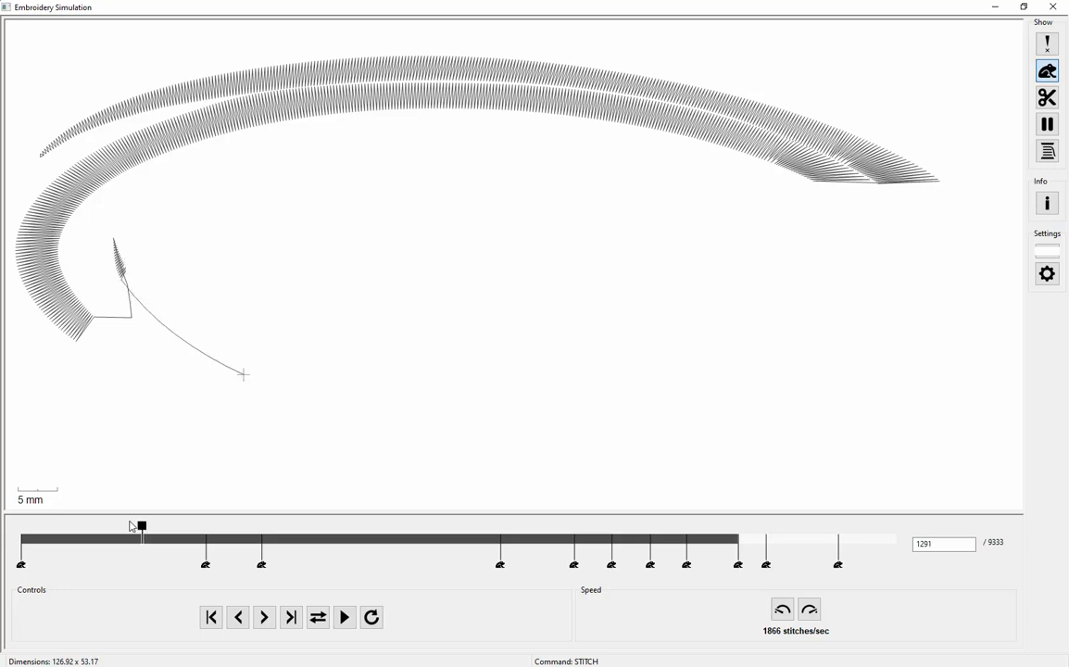
pyautogui.press('+')
pyautogui.press('+')
pyautogui.press('+')
pyautogui.press('+')
pyautogui.press('+')
pyautogui.press('+')
pyautogui.press('+')
pyautogui.press('+')
pyautogui.press('+')
pyautogui.press('+')
pyautogui.press('+')
pyautogui.press('+')
pyautogui.press('+')
pyautogui.press('+')
pyautogui.press('+')
pyautogui.press('+')
pyautogui.press('+')
pyautogui.press('+')
pyautogui.press('+')
pyautogui.press('+')
pyautogui.press('+')
pyautogui.press('+')
pyautogui.press('+')
pyautogui.press('+')
pyautogui.press('+')
pyautogui.press('+')
pyautogui.press('+')
pyautogui.press('+')
pyautogui.press('+')
pyautogui.press('+')
pyautogui.press('+')
pyautogui.press('+')
pyautogui.press('+')
pyautogui.press('+')
pyautogui.press('+')
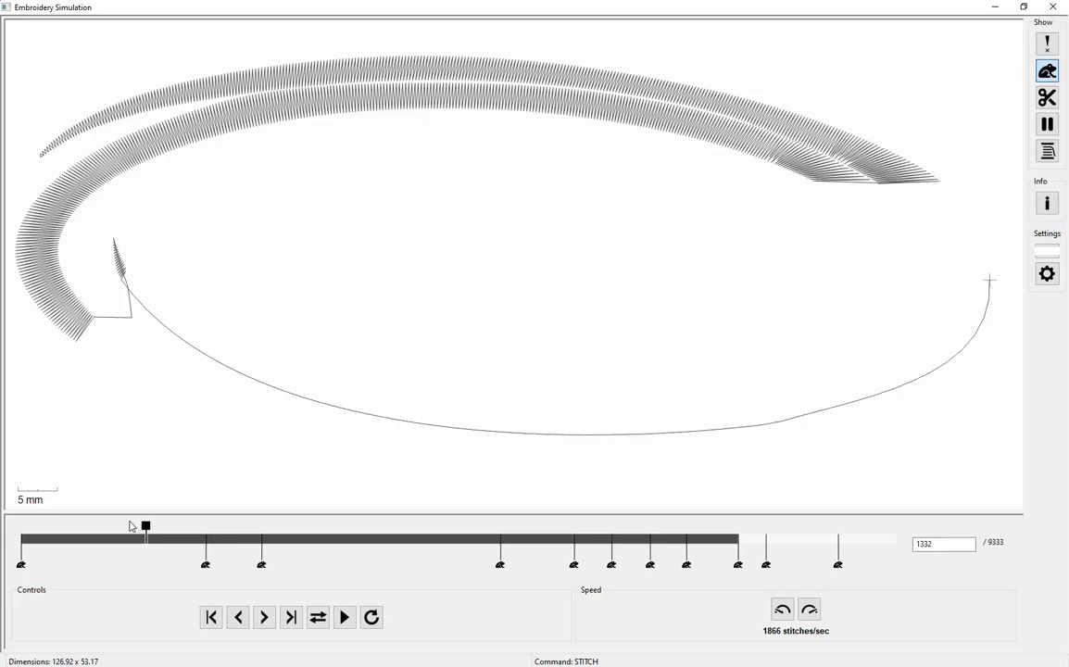
# Step the simulation forward from the end of the connecting stroke into the right ellipse band, reaching stitch 1442
pyautogui.press('+')
pyautogui.press('+')
pyautogui.press('+')
pyautogui.press('+')
pyautogui.press('+')
pyautogui.press('+')
pyautogui.press('+')
pyautogui.press('+')
pyautogui.press('+')
pyautogui.press('+')
pyautogui.press('+')
pyautogui.press('+')
pyautogui.press('+')
pyautogui.press('+')
pyautogui.press('+')
pyautogui.press('+')
pyautogui.press('+')
pyautogui.press('+')
pyautogui.press('+')
pyautogui.press('+')
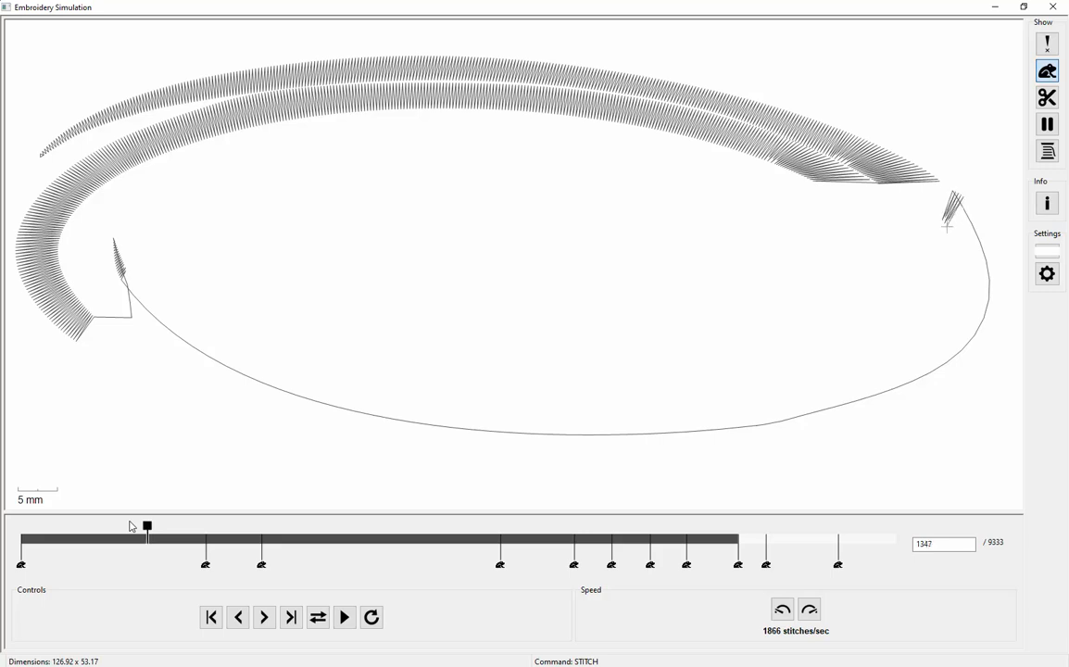
pyautogui.press('+')
pyautogui.press('+')
pyautogui.press('+')
pyautogui.press('+')
pyautogui.press('+')
pyautogui.press('+')
pyautogui.press('+')
pyautogui.press('+')
pyautogui.press('+')
pyautogui.press('+')
pyautogui.press('+')
pyautogui.press('+')
pyautogui.press('+')
pyautogui.press('+')
pyautogui.press('+')
pyautogui.press('+')
pyautogui.press('+')
pyautogui.press('+')
pyautogui.press('+')
pyautogui.press('+')
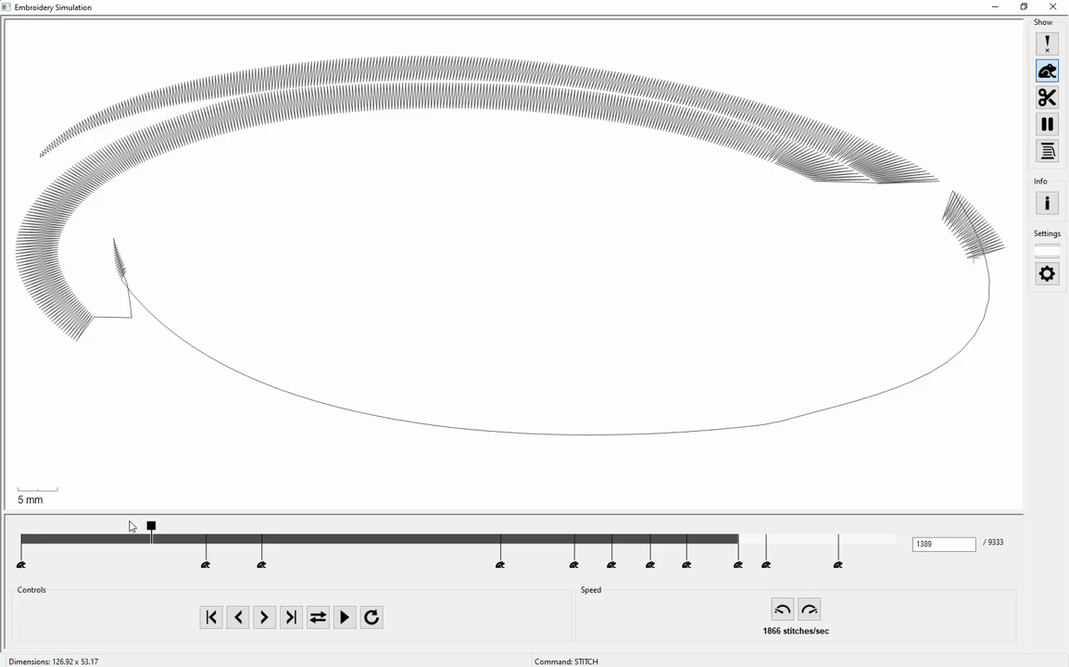
pyautogui.press('+')
pyautogui.press('+')
pyautogui.press('+')
pyautogui.press('+')
pyautogui.press('+')
pyautogui.press('+')
pyautogui.press('+')
pyautogui.press('+')
pyautogui.press('+')
pyautogui.press('+')
pyautogui.press('+')
pyautogui.press('+')
pyautogui.press('+')
pyautogui.press('+')
pyautogui.press('+')
pyautogui.press('+')
pyautogui.press('+')
pyautogui.press('+')
pyautogui.press('+')
pyautogui.press('+')
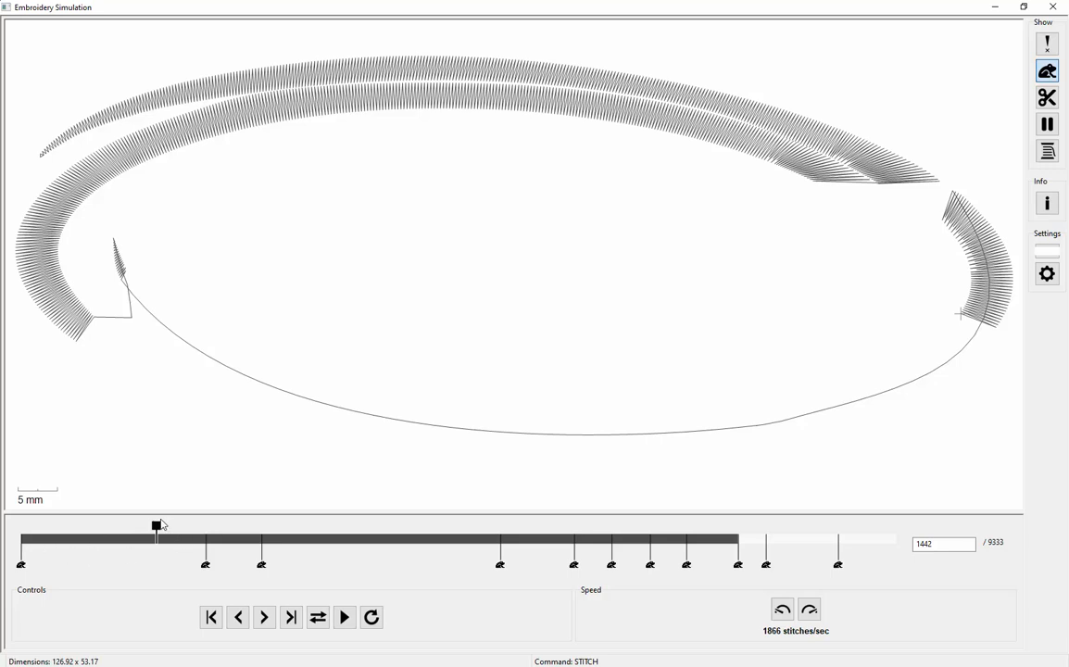
# Advance the simulation to the lower-left end of the right ellipse band, check the jump after its last stitches one by one, and close the simulation
pyautogui.click(157, 527)
pyautogui.moveTo(157, 526); pyautogui.dragTo(205, 527)
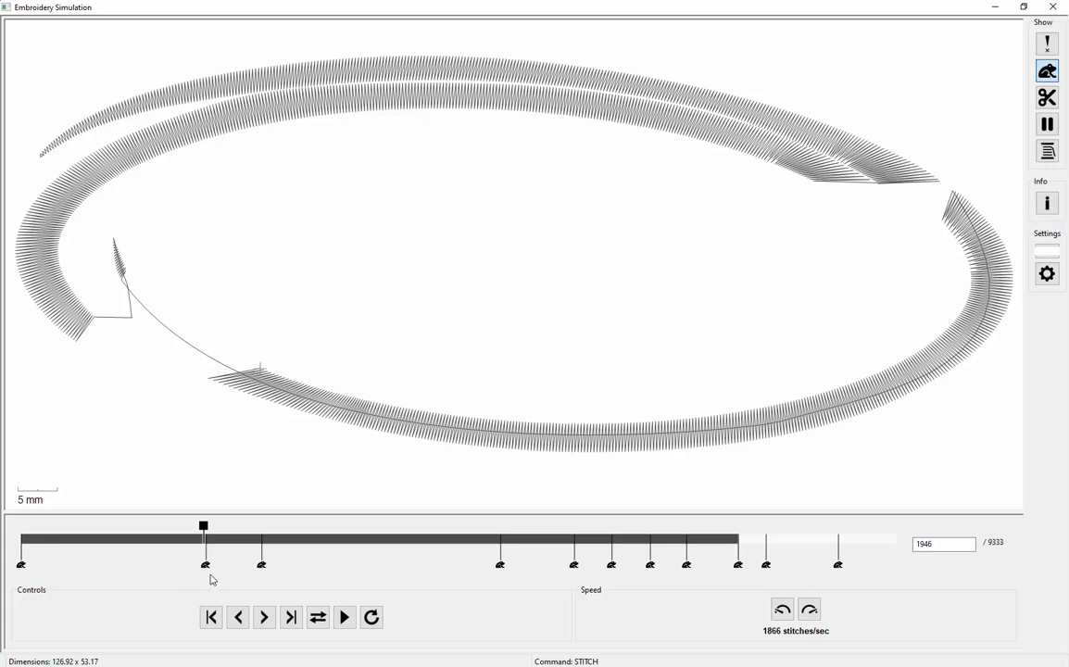
pyautogui.press('+')
pyautogui.press('+')
pyautogui.press('+')
pyautogui.press('+')
pyautogui.press('+')
pyautogui.press('+')
pyautogui.press('+')
pyautogui.press('+')
pyautogui.press('+')
pyautogui.press('+')
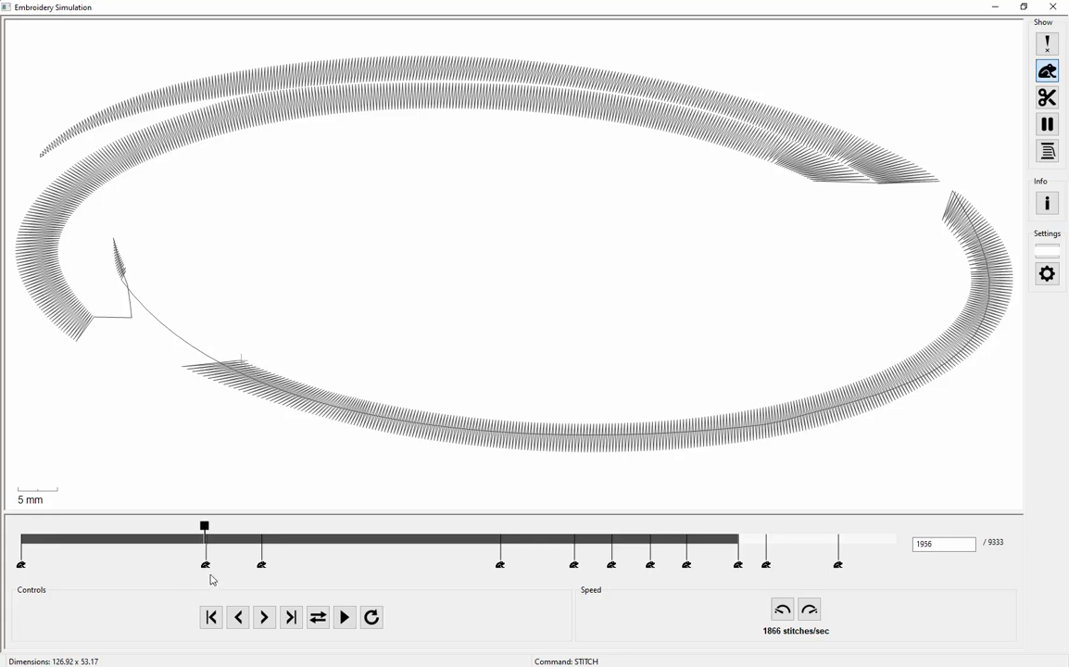
pyautogui.press('+')
pyautogui.press('+')
pyautogui.press('+')
pyautogui.press('+')
pyautogui.press('+')
pyautogui.press('+')
pyautogui.press('+')
pyautogui.press('+')
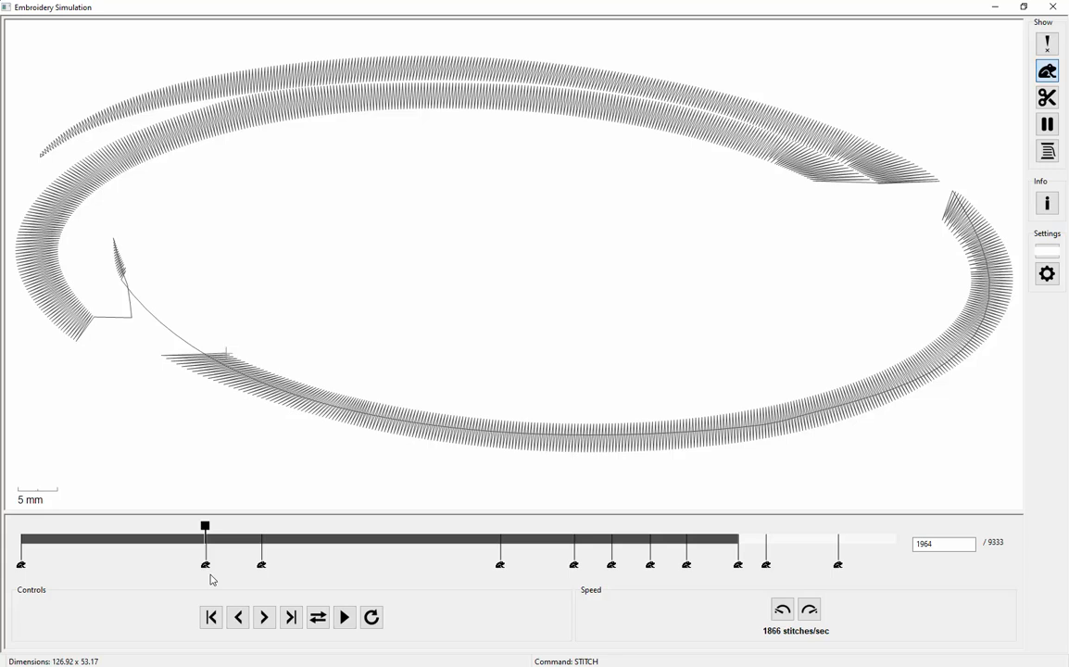
pyautogui.press('+')
pyautogui.press('+')
pyautogui.press('Right')
pyautogui.press('Left')
pyautogui.press('Right')
pyautogui.press('Left')
pyautogui.press('Right')
pyautogui.press('Right')
pyautogui.click(1062, 5)
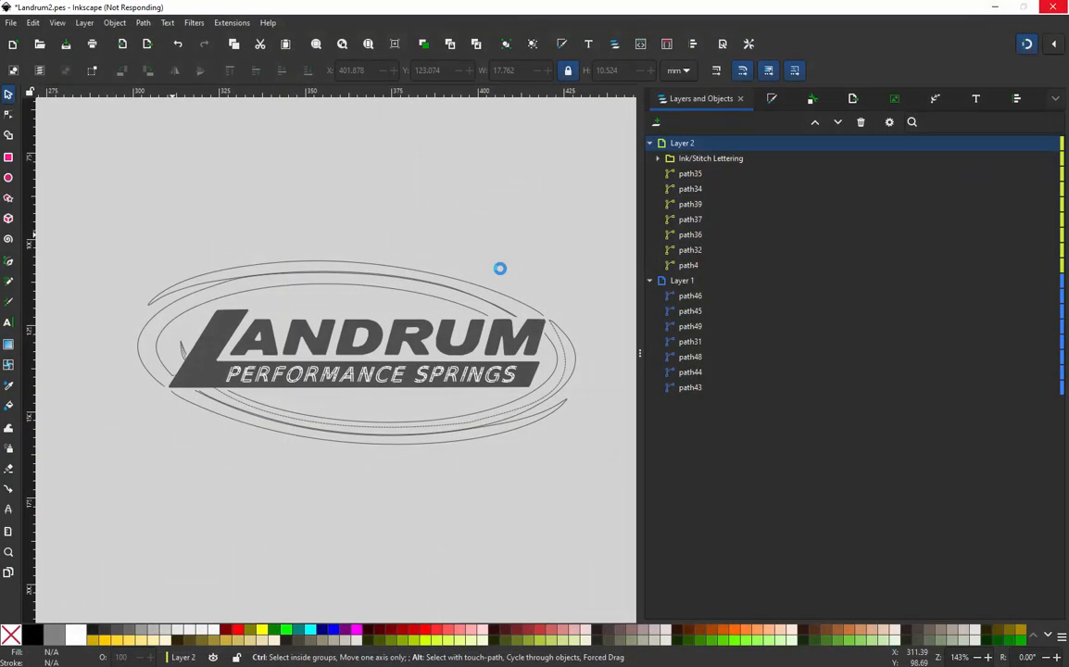
# Open the embroidery parameters for path45, the satin band along the right and bottom of the ellipse
pyautogui.click(575, 370)
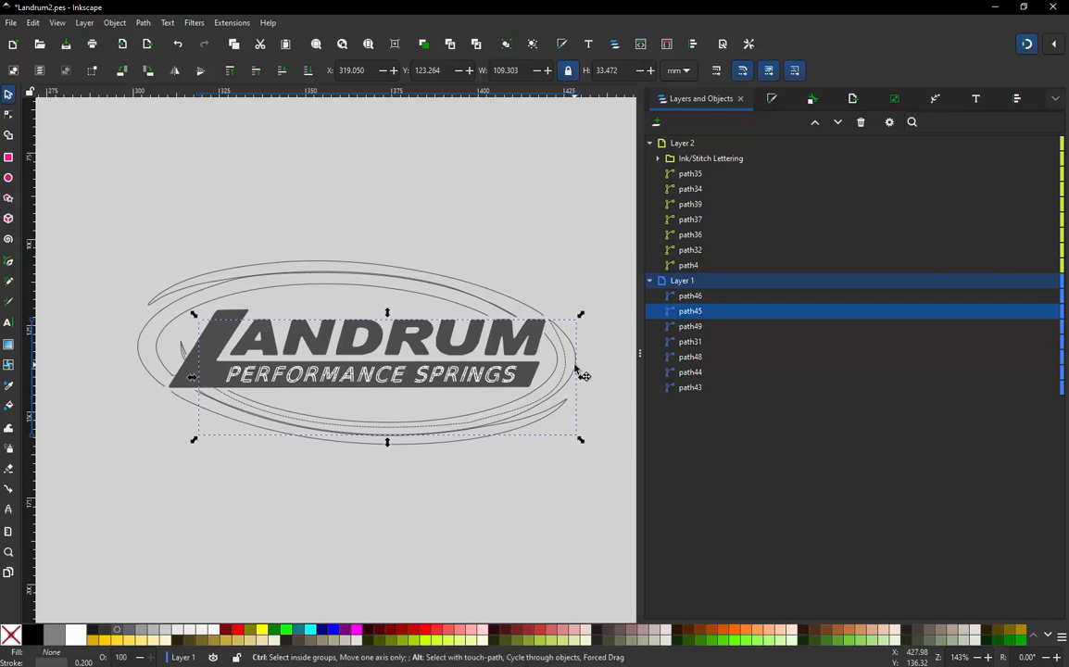
pyautogui.hotkey('ctrl', 'alt', 'p')
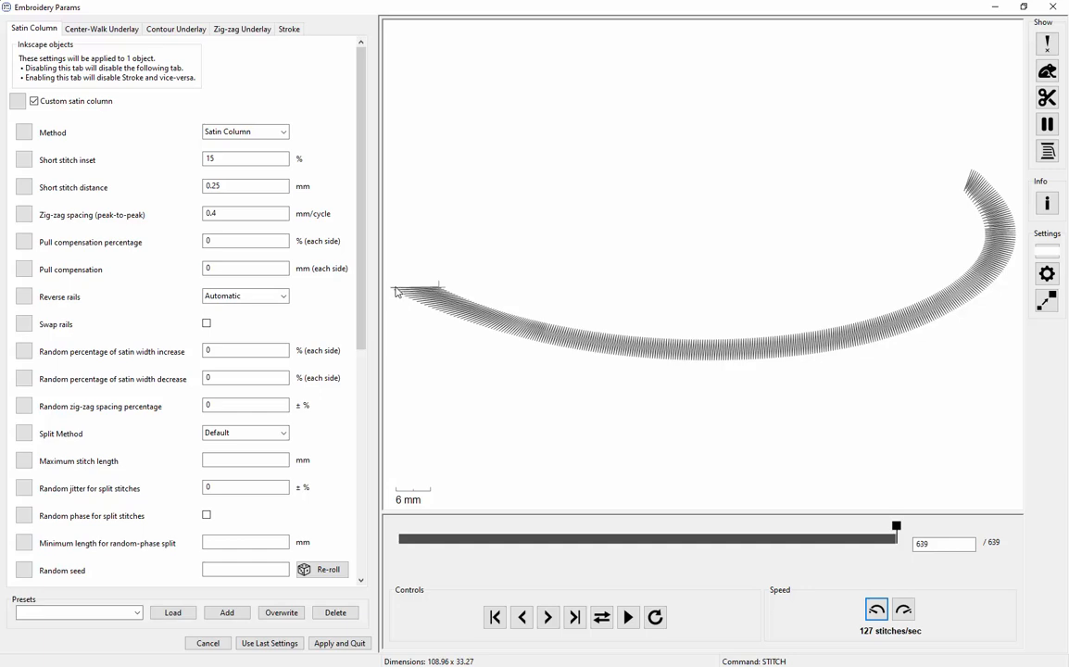
# Try Reverse first rail on the satin column, and return Reverse rails to Automatic
pyautogui.click(287, 298)
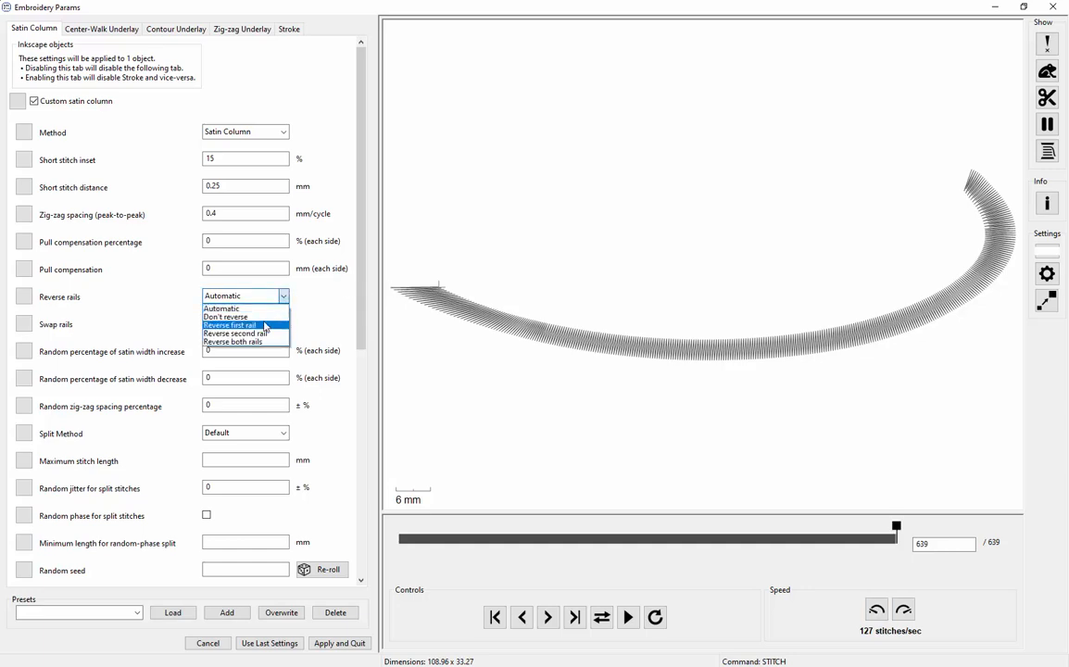
pyautogui.click(265, 326)
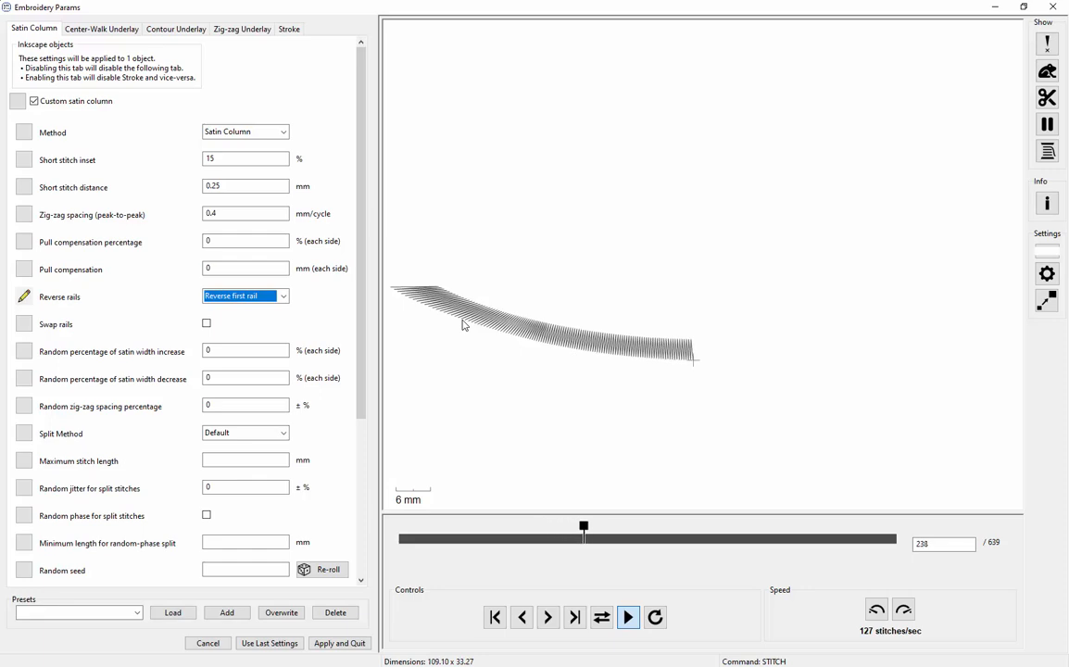
pyautogui.click(286, 301)
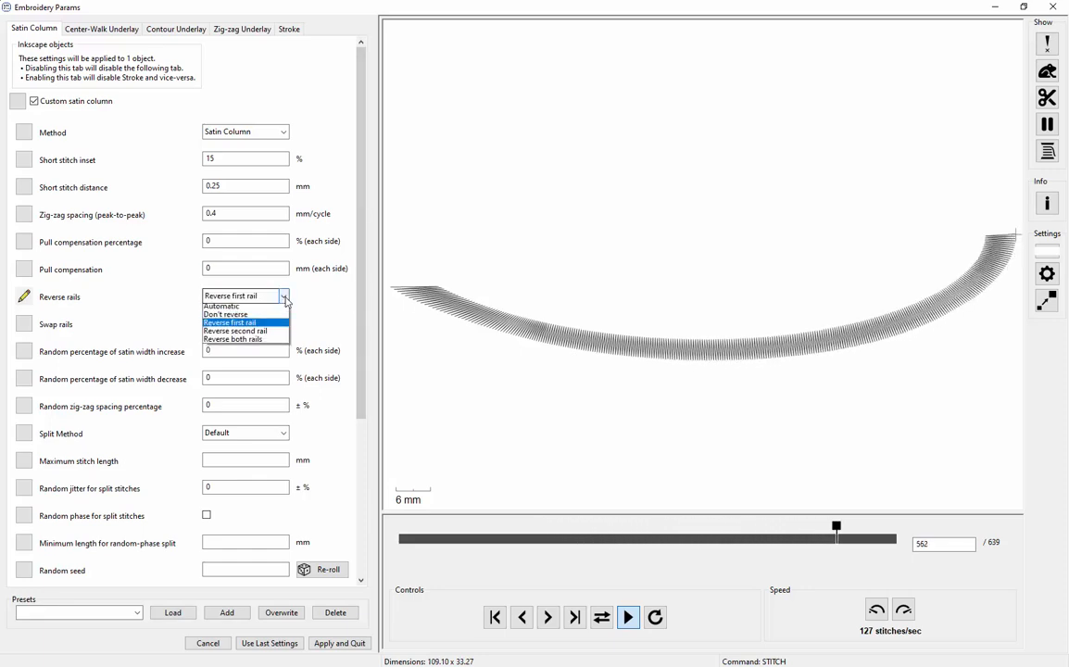
pyautogui.click(241, 321)
# Enable Swap rails, set Reverse rails to Reverse first rail, and apply the satin column parameters
pyautogui.click(207, 323)
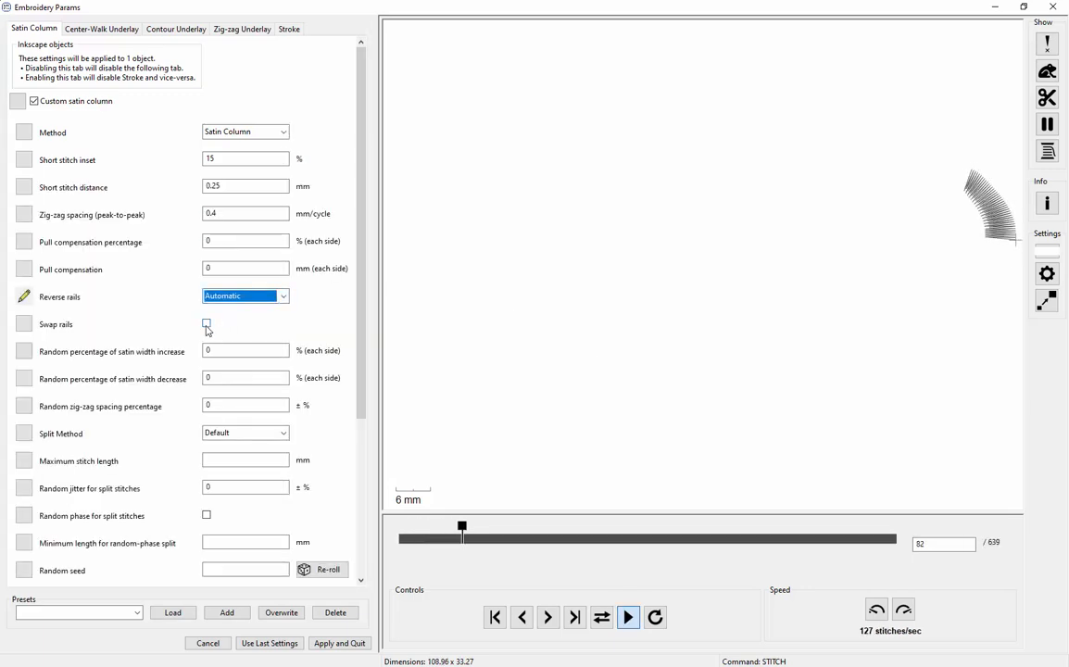
pyautogui.click(283, 301)
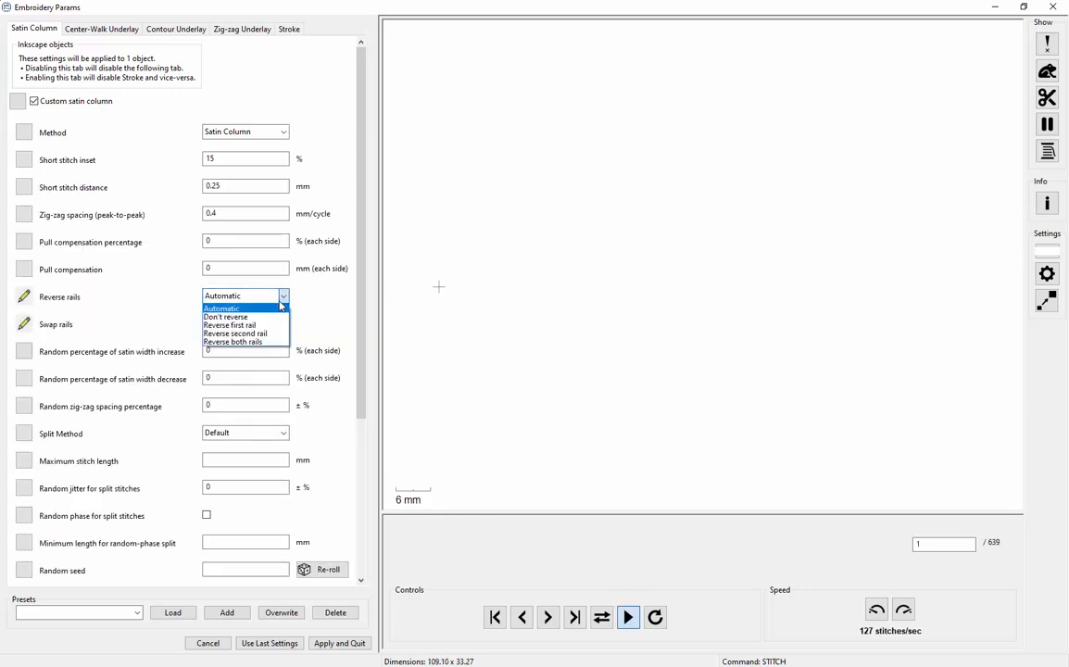
pyautogui.click(263, 326)
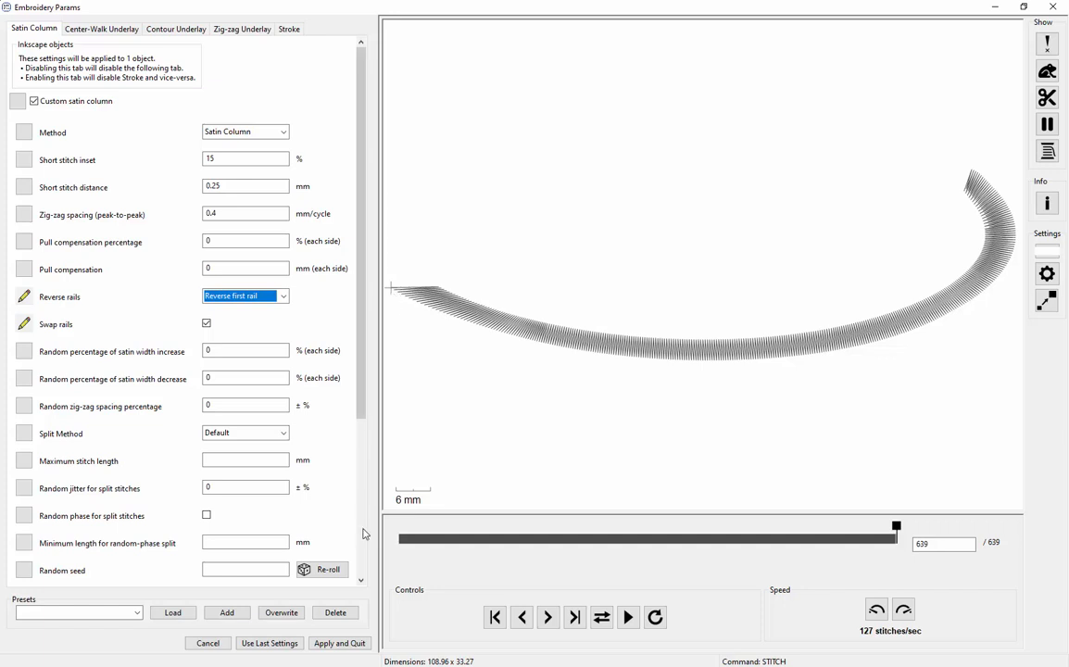
pyautogui.click(356, 646)
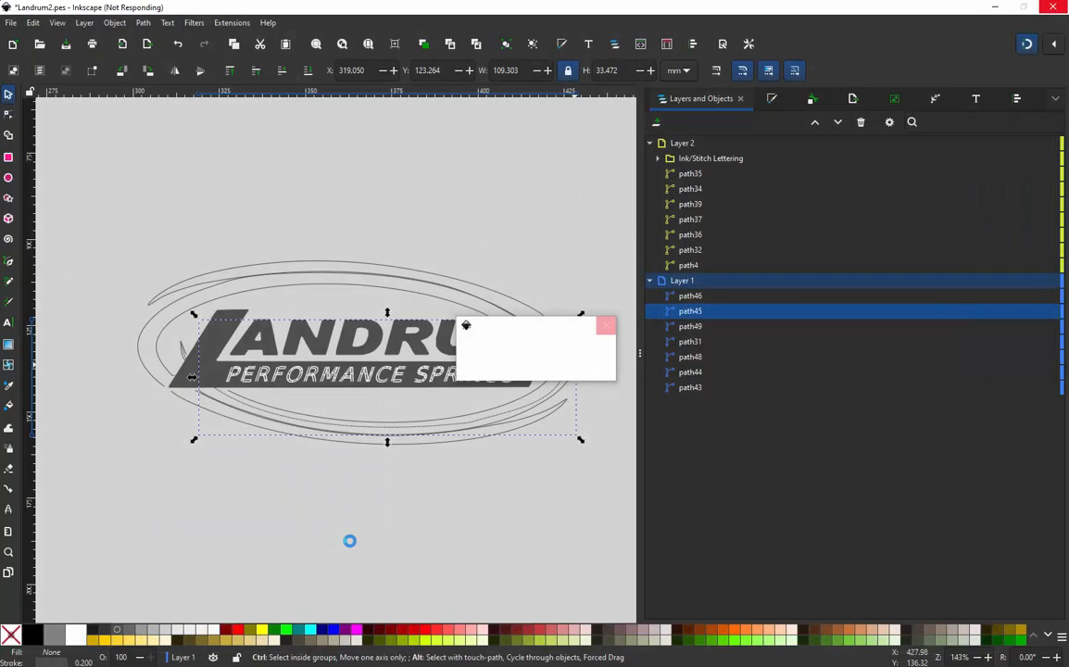
# Simulate the whole design with jump stitch markers shown and advance to the small left sliver at stitch 1269
pyautogui.click(295, 481)
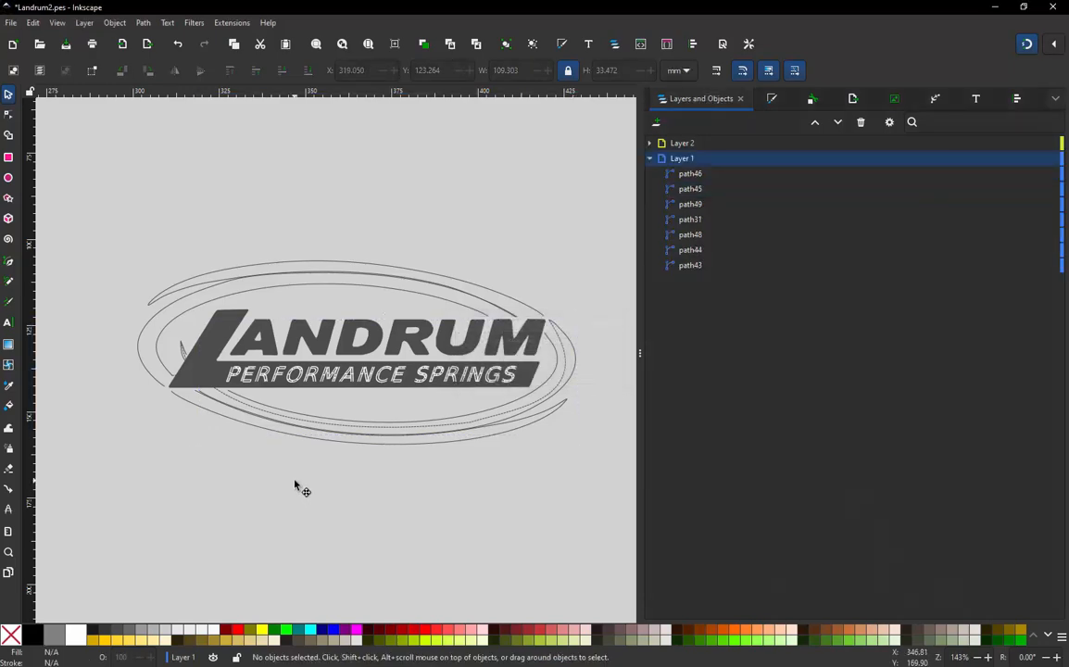
pyautogui.press('ctrl')
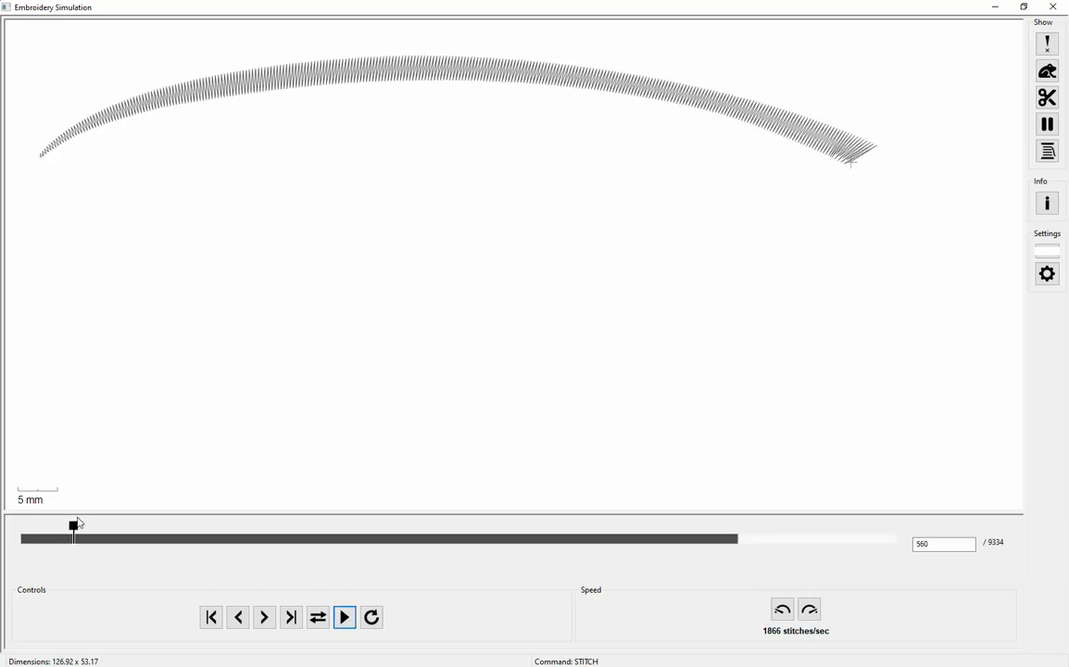
pyautogui.click(1041, 78)
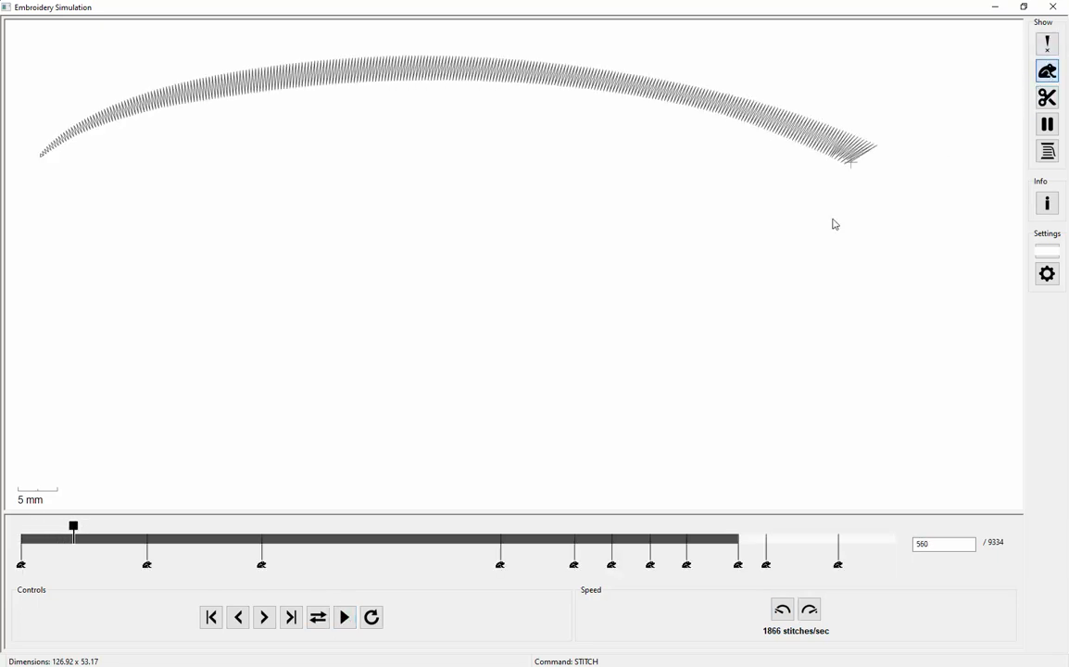
pyautogui.moveTo(74, 528); pyautogui.dragTo(139, 538)
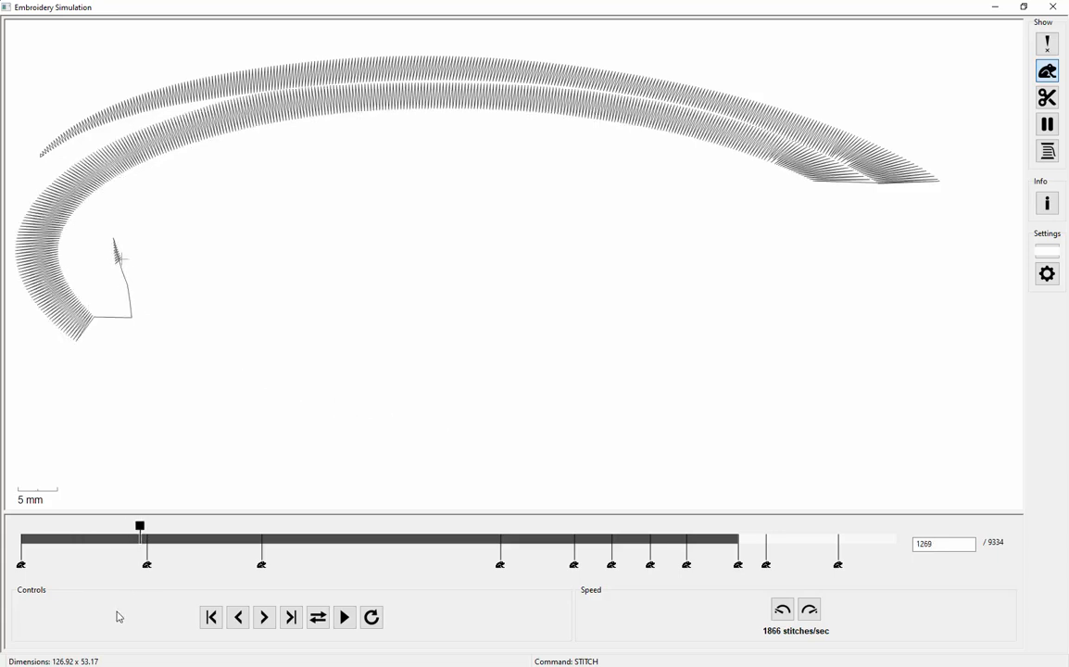
# Follow the connecting stroke stitch by stitch from the left sliver to the upper end of the right ellipse band, reaching stitch 1338
pyautogui.press('+')
pyautogui.press('+')
pyautogui.press('+')
pyautogui.press('+')
pyautogui.press('+')
pyautogui.press('+')
pyautogui.press('+')
pyautogui.press('+')
pyautogui.press('+')
pyautogui.press('+')
pyautogui.press('+')
pyautogui.press('+')
pyautogui.press('+')
pyautogui.press('+')
pyautogui.press('+')
pyautogui.press('+')
pyautogui.press('+')
pyautogui.press('+')
pyautogui.press('+')
pyautogui.press('+')
pyautogui.press('+')
pyautogui.press('+')
pyautogui.press('+')
pyautogui.press('+')
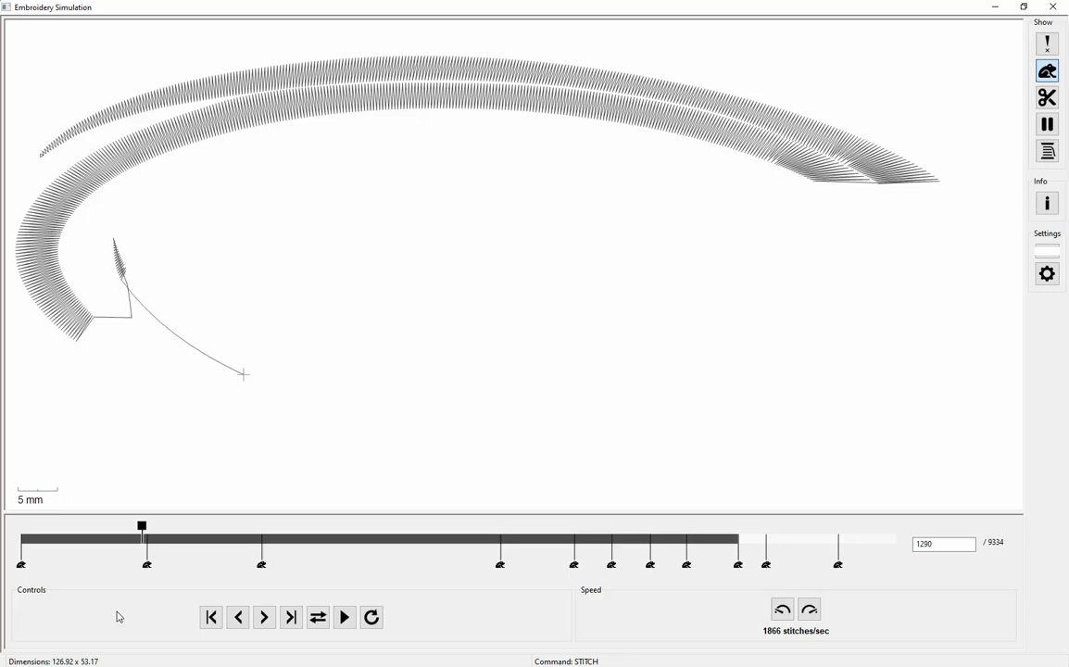
pyautogui.press('+')
pyautogui.press('+')
pyautogui.press('+')
pyautogui.press('+')
pyautogui.press('+')
pyautogui.press('+')
pyautogui.press('+')
pyautogui.press('+')
pyautogui.press('+')
pyautogui.press('+')
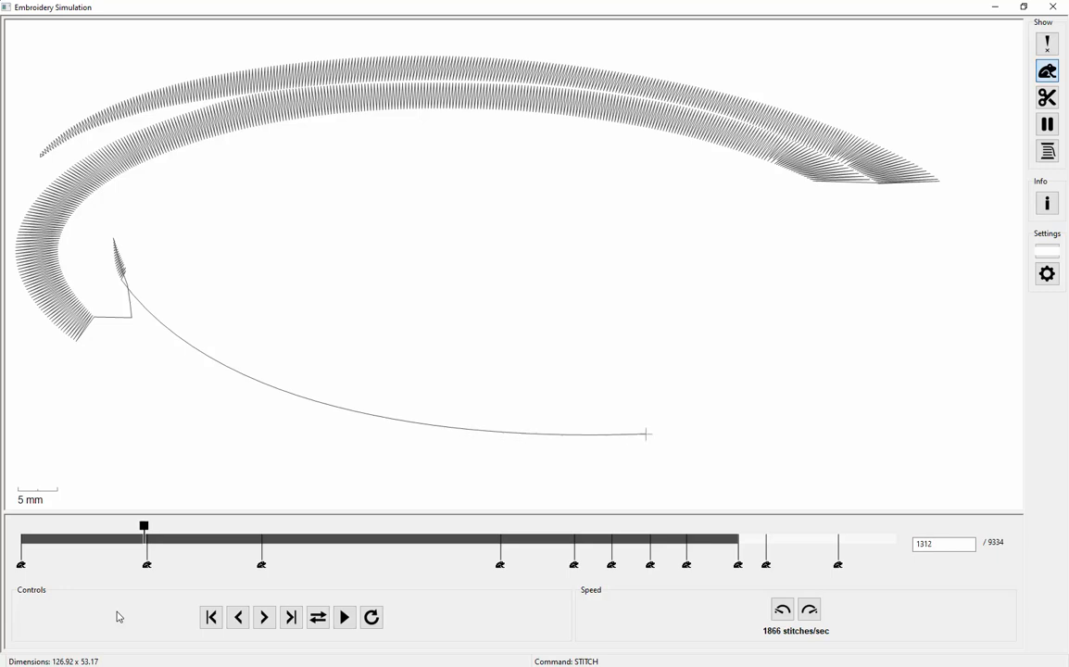
pyautogui.press('+')
pyautogui.press('+')
pyautogui.press('+')
pyautogui.press('+')
pyautogui.press('+')
pyautogui.press('+')
pyautogui.press('+')
pyautogui.press('+')
pyautogui.press('+')
pyautogui.press('+')
pyautogui.press('+')
pyautogui.press('+')
pyautogui.press('+')
pyautogui.press('+')
pyautogui.press('+')
pyautogui.press('+')
pyautogui.press('+')
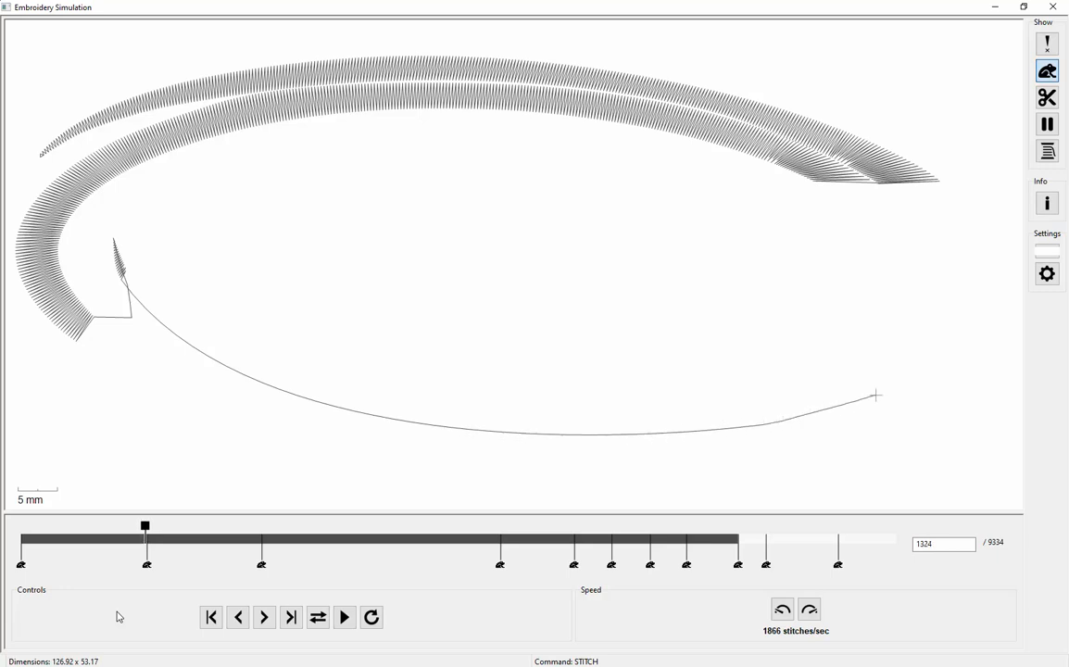
pyautogui.press('+')
pyautogui.press('+')
pyautogui.press('+')
pyautogui.press('+')
pyautogui.press('+')
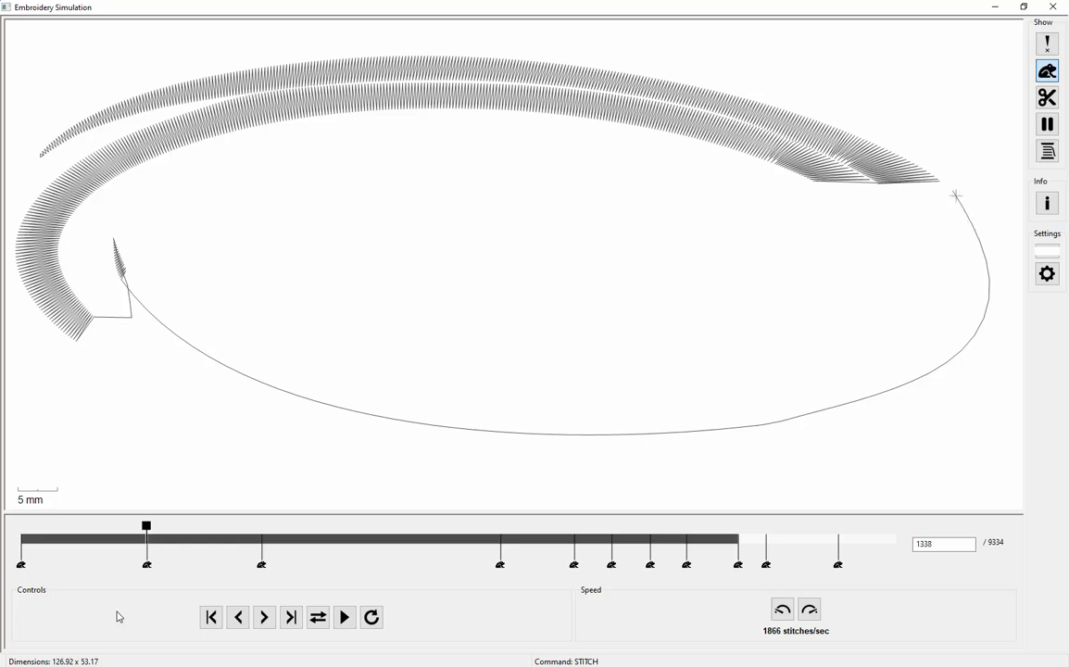
# Step back and forth through the stitches at the upper end of the connecting stroke, and close the simulation
pyautogui.press('+')
pyautogui.press('-')
pyautogui.press('+')
pyautogui.click(1060, 5)
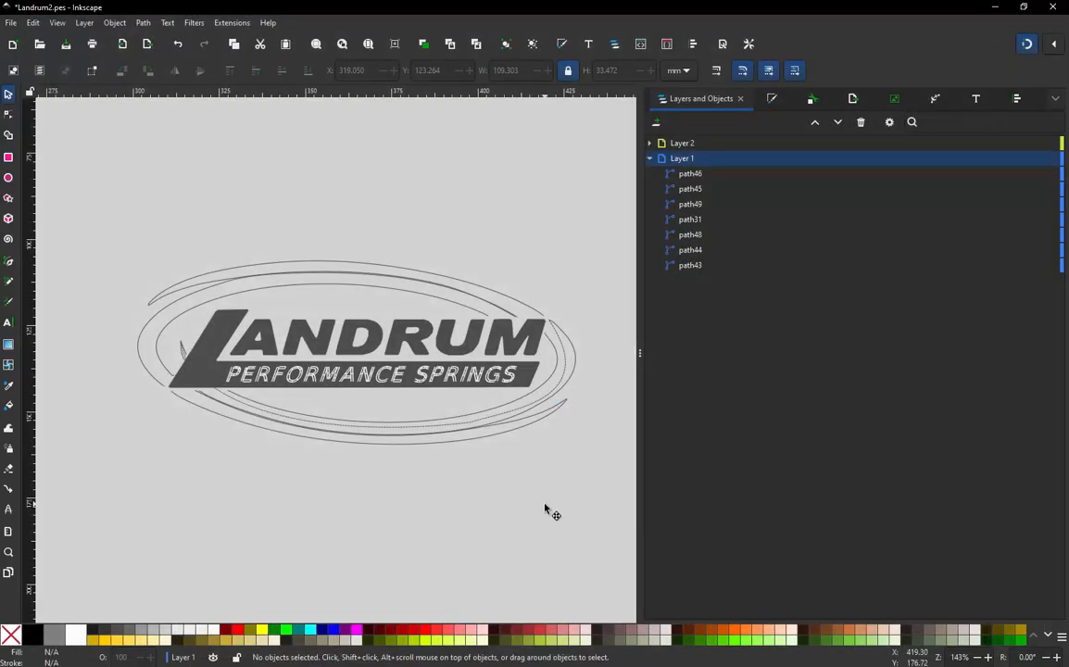
# Add a node near the dashed connecting stroke's upper end, move its end node onto the inner rail's upper end, and curve the end segment
pyautogui.keyDown('ctrl'); pyautogui.scroll(6, 570, 345); pyautogui.keyUp('ctrl')
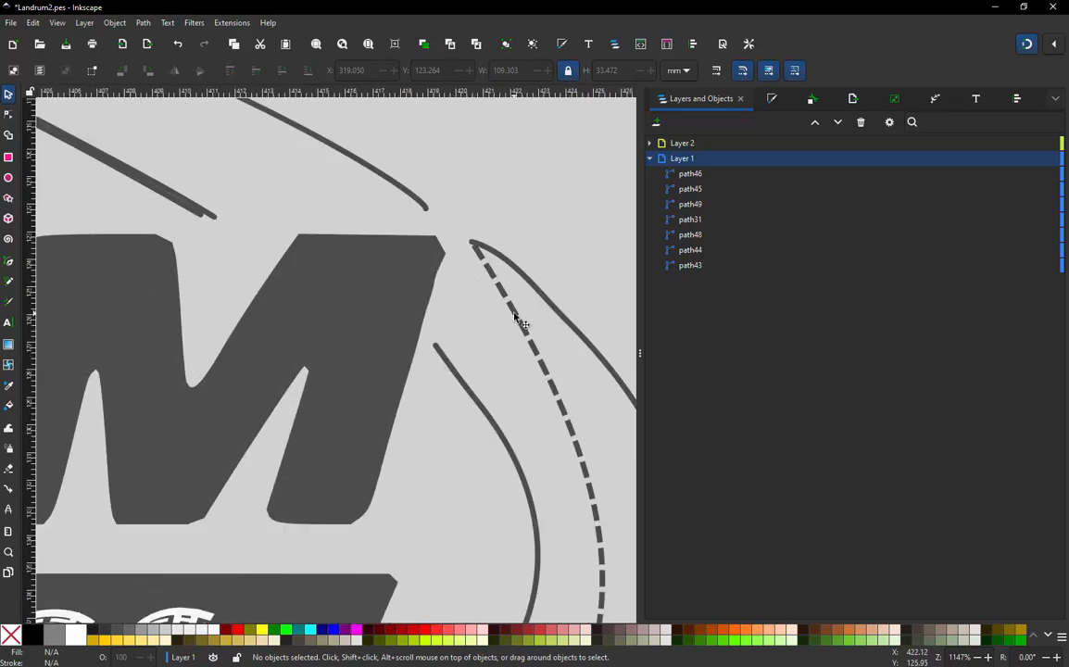
pyautogui.doubleClick(514, 314)
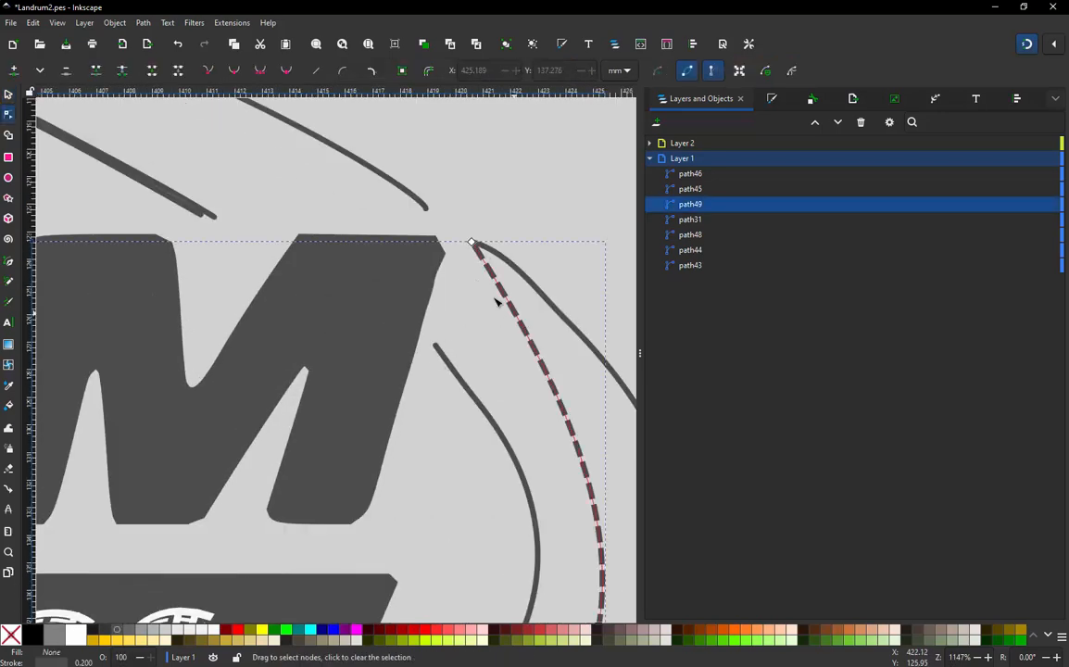
pyautogui.doubleClick(556, 388)
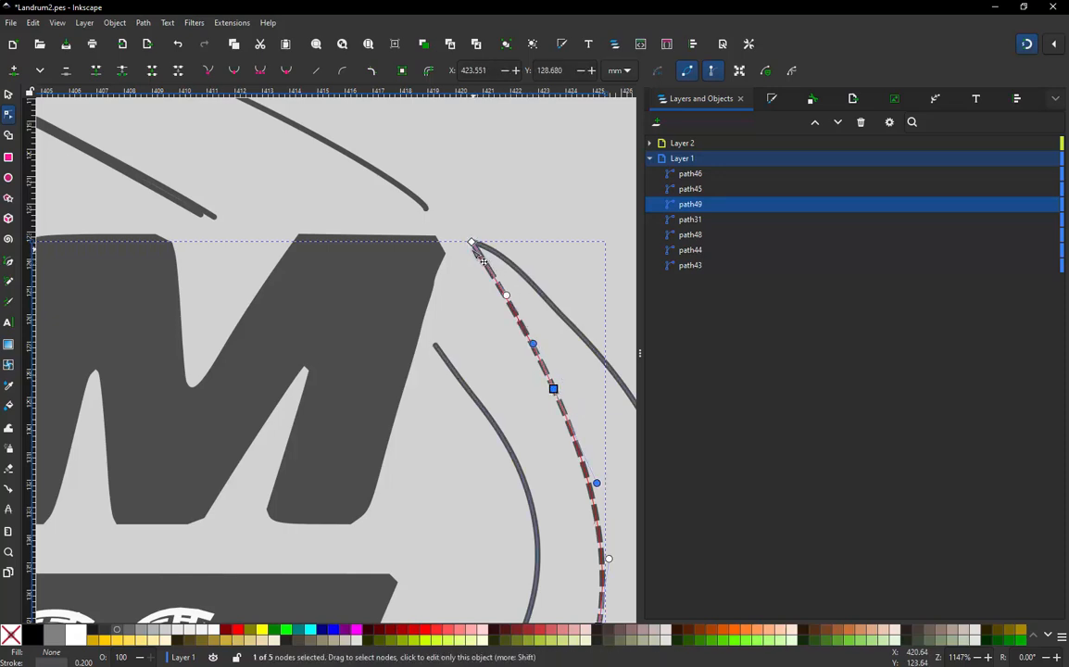
pyautogui.moveTo(472, 243); pyautogui.dragTo(436, 347)
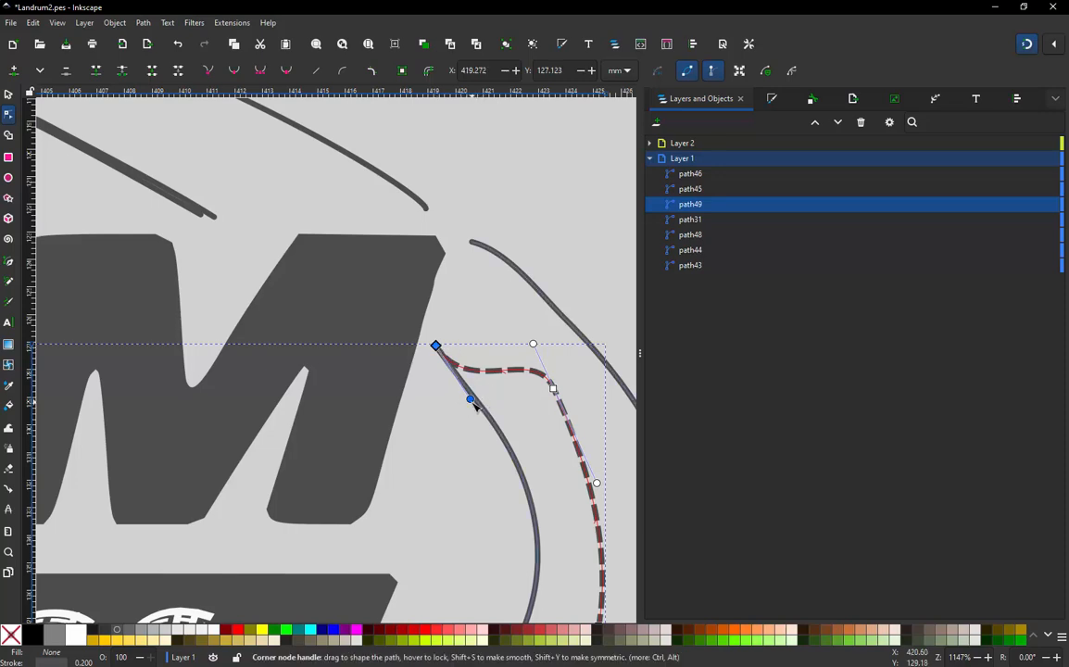
pyautogui.moveTo(473, 404); pyautogui.dragTo(510, 353)
pyautogui.scroll(-2, 478, 367)
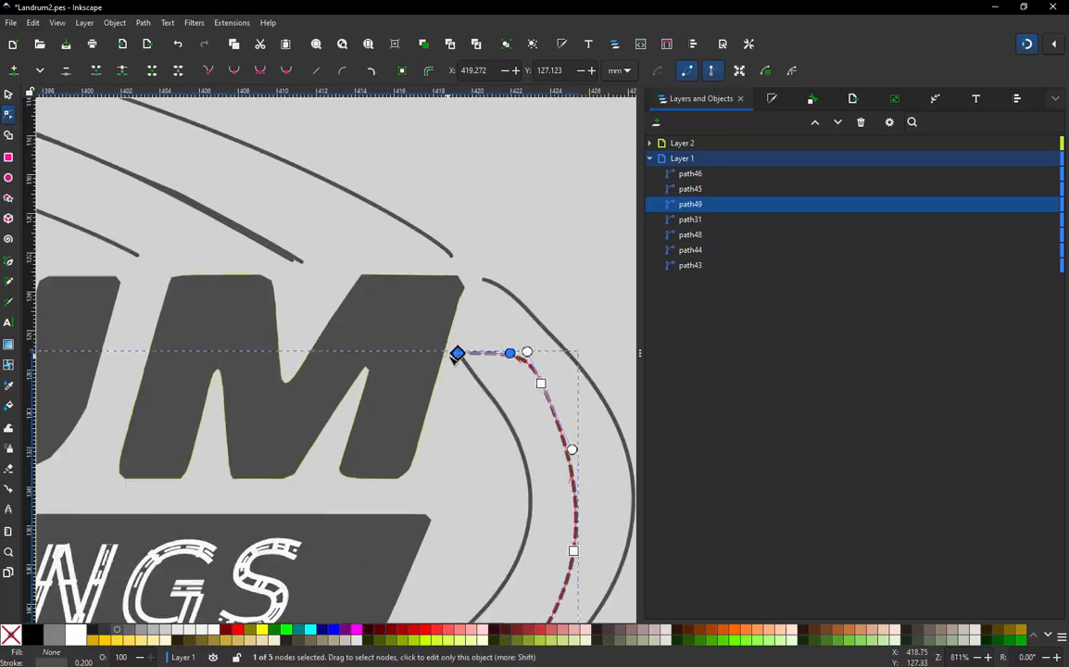
pyautogui.click(7, 91)
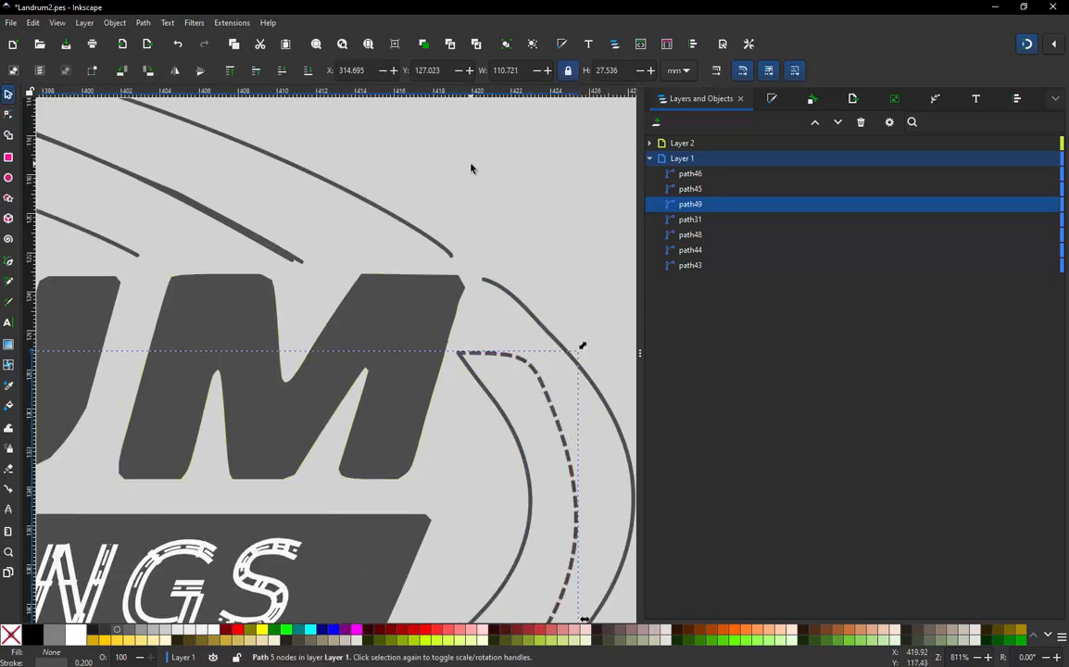
pyautogui.click(423, 145)
# Simulate the whole design with jump stitch markers shown, and advance through the ellipse bands and the L bar fill to stitch 4438
pyautogui.scroll(-2, 474, 213)
pyautogui.scroll(-1, 472, 215)
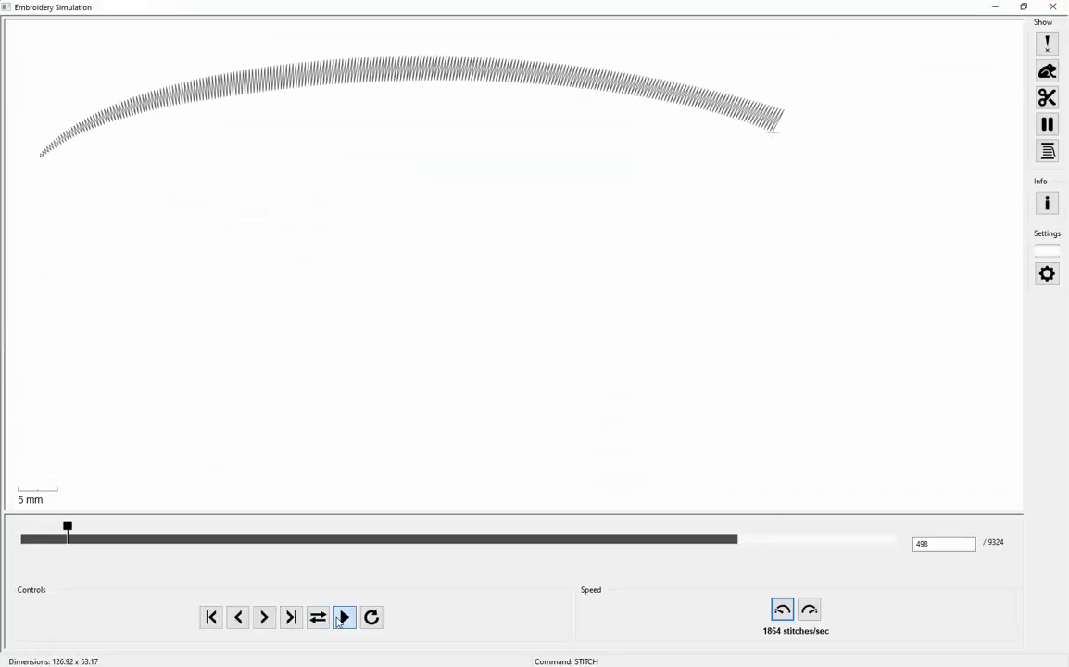
pyautogui.click(1051, 78)
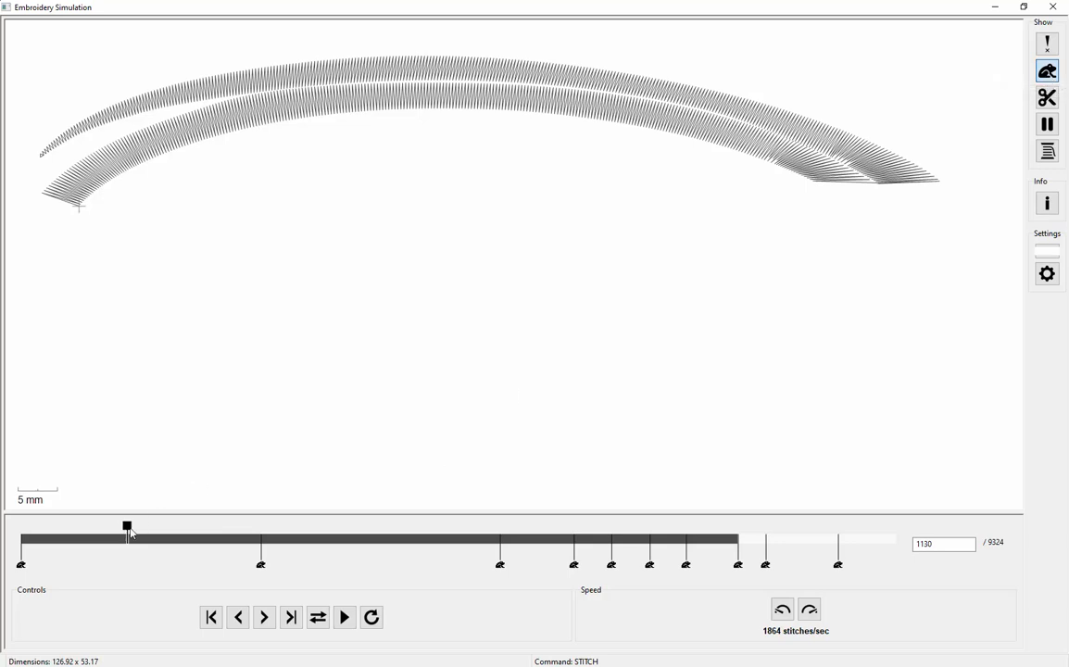
pyautogui.moveTo(130, 531); pyautogui.dragTo(272, 525)
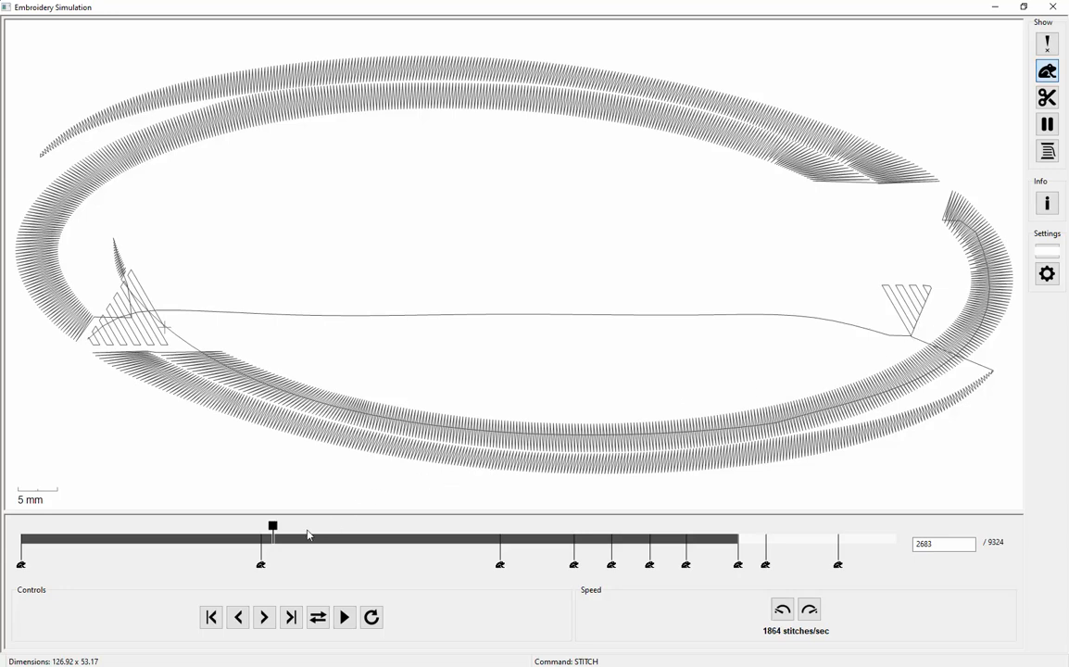
pyautogui.moveTo(275, 529); pyautogui.dragTo(305, 535)
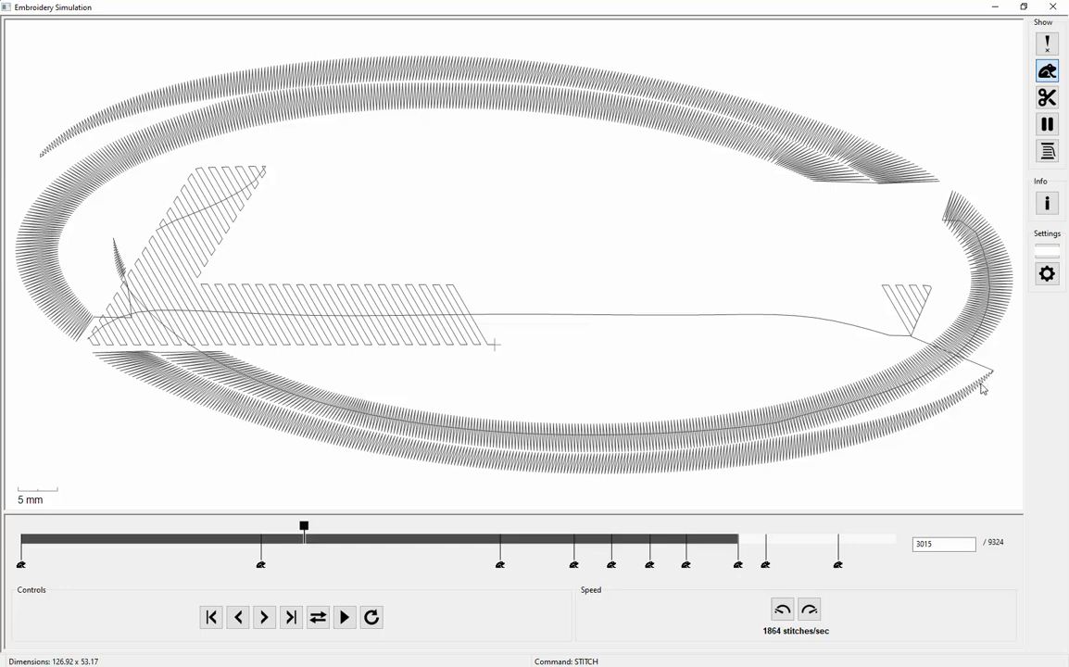
pyautogui.moveTo(329, 535)
pyautogui.mouseDown()
pyautogui.moveTo(539, 522)
pyautogui.moveTo(260, 523)
pyautogui.moveTo(440, 520)
pyautogui.mouseUp()
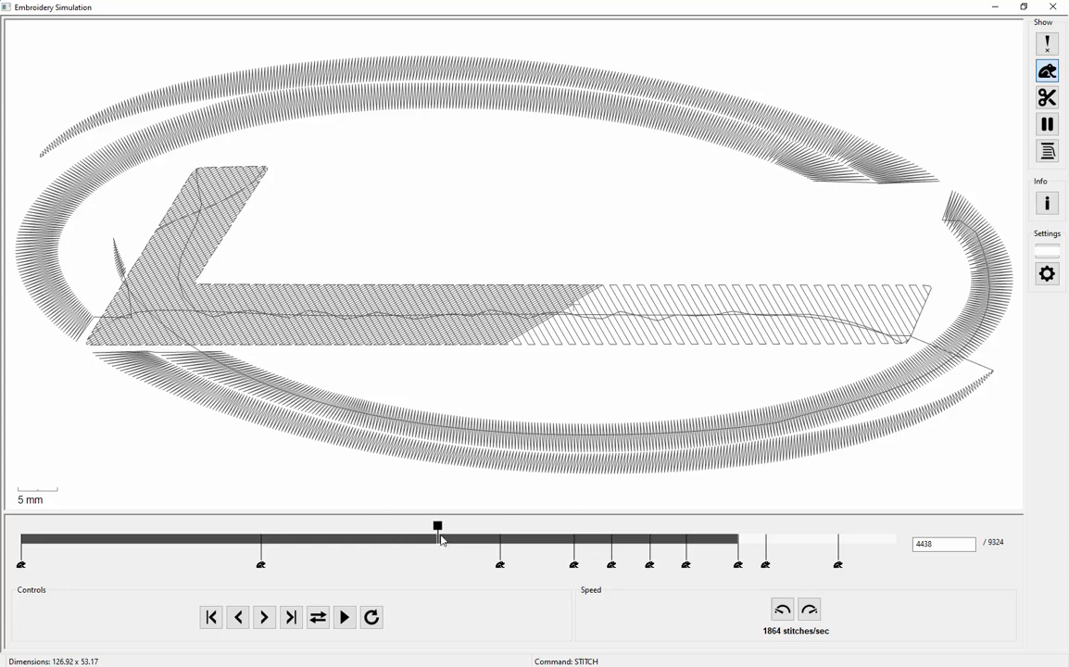
# Advance the simulation to the last stitch, examine the jumps in the PERFORMANCE SPRINGS lettering around stitches 7954 and 8700, and close it
pyautogui.moveTo(441, 540); pyautogui.dragTo(959, 510)
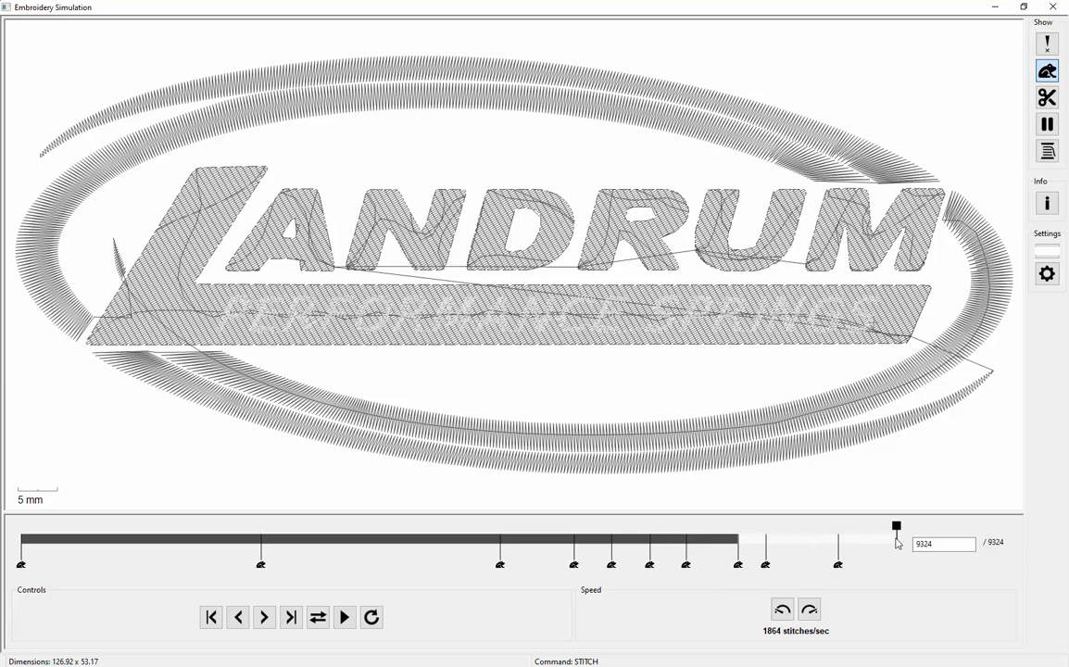
pyautogui.moveTo(898, 534); pyautogui.dragTo(768, 536)
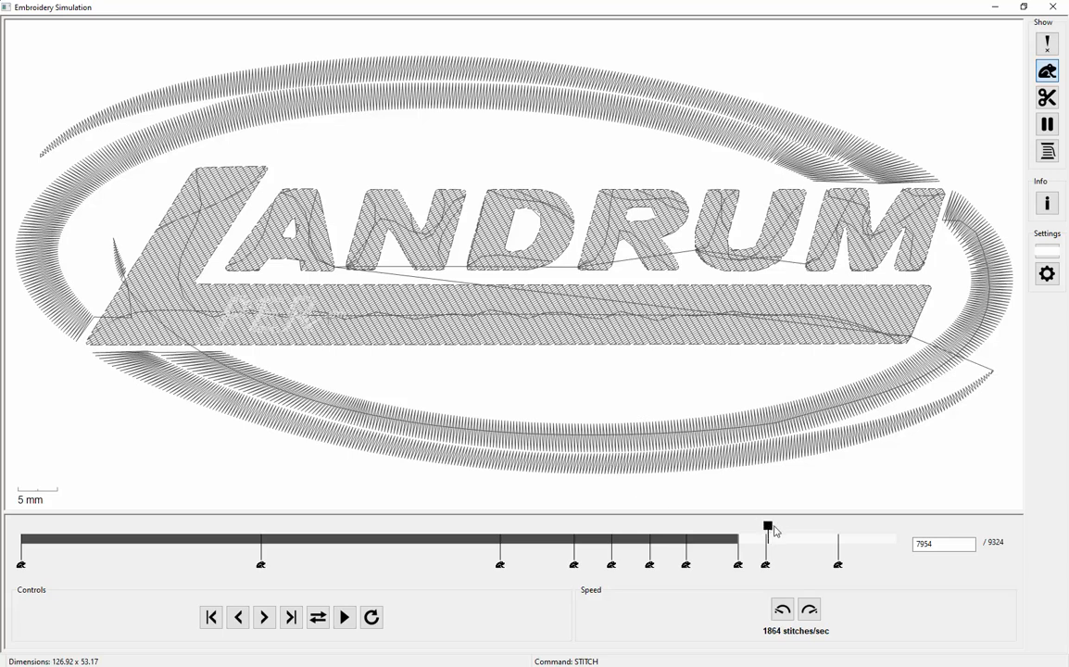
pyautogui.moveTo(775, 531); pyautogui.dragTo(844, 532)
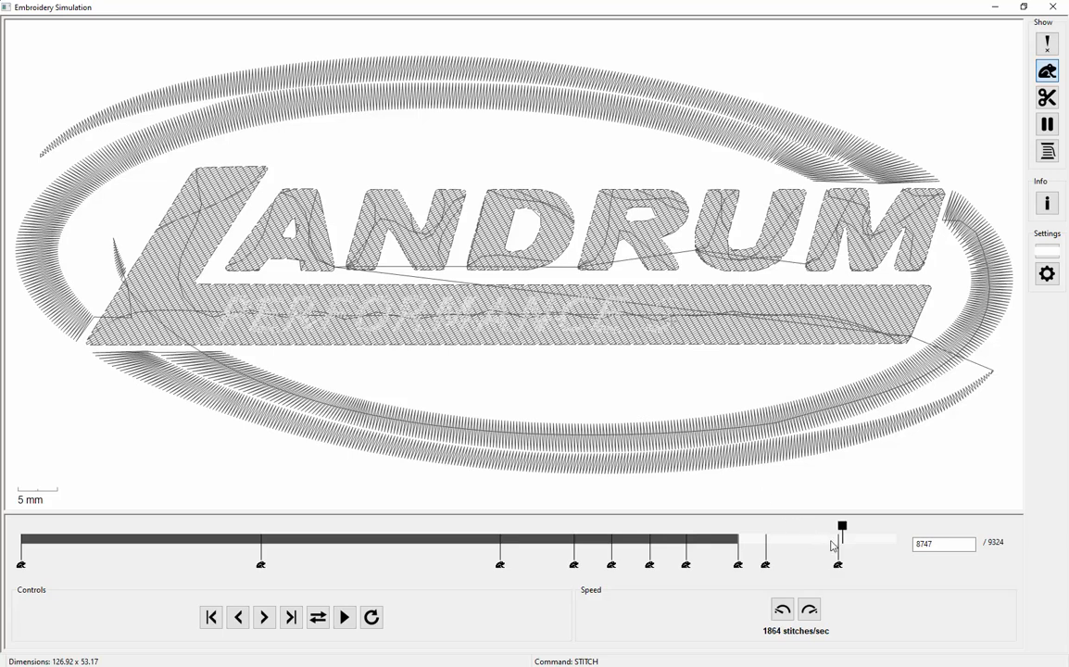
pyautogui.moveTo(844, 534); pyautogui.dragTo(839, 535)
pyautogui.click(1057, 7)
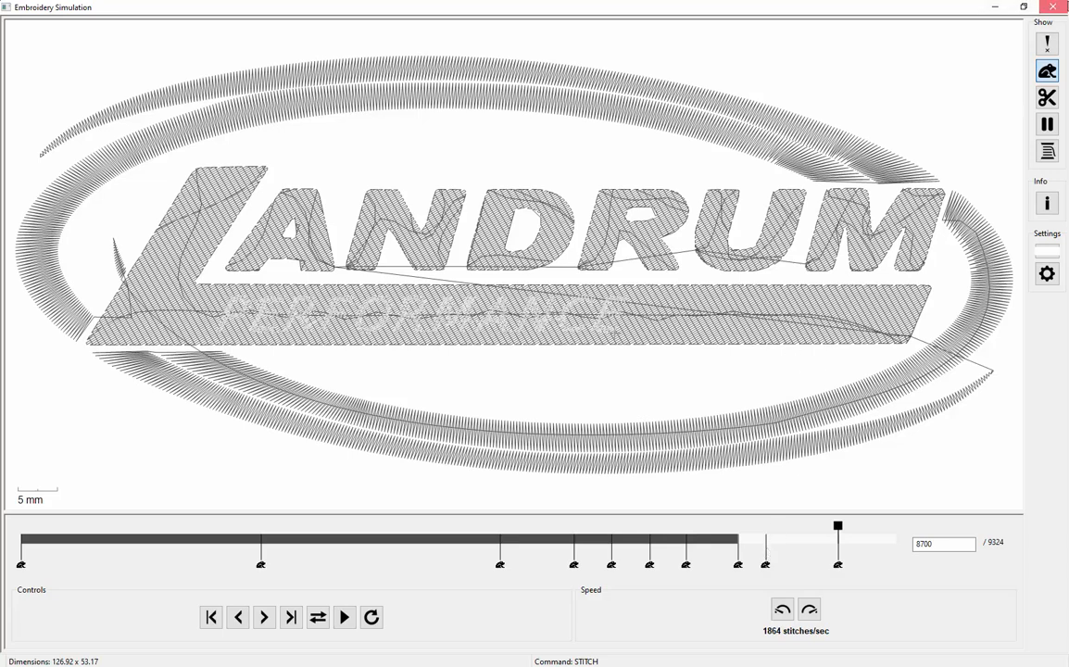
# Attach only the Trim thread after sewing this object command to the lower outer ellipse band, path46
pyautogui.scroll(-1, 532, 386)
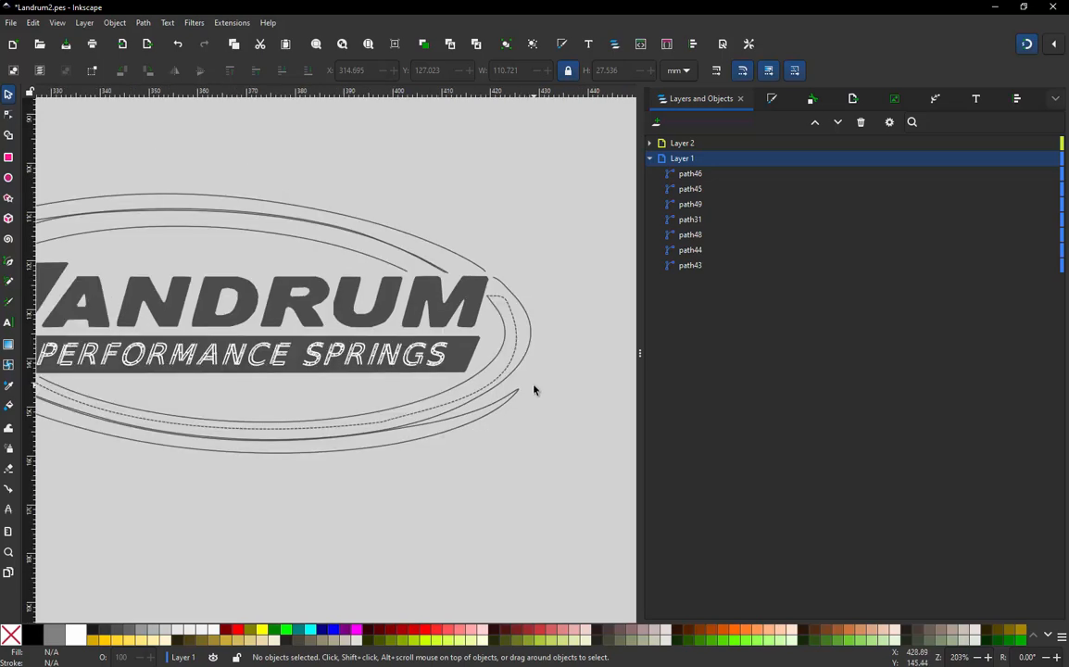
pyautogui.click(510, 407)
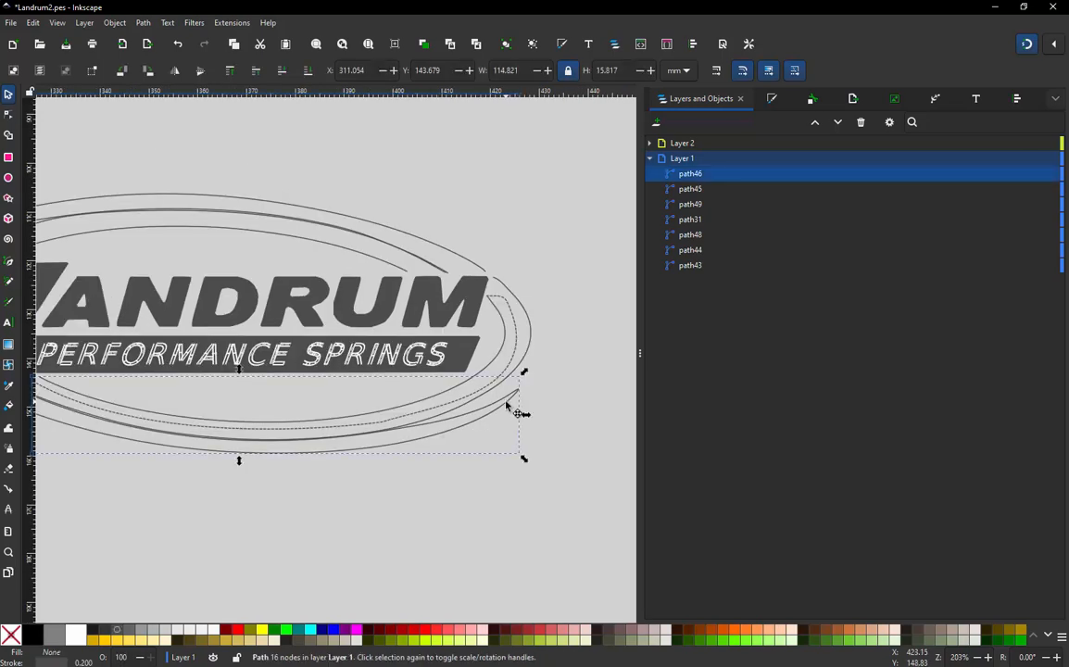
pyautogui.click(221, 22)
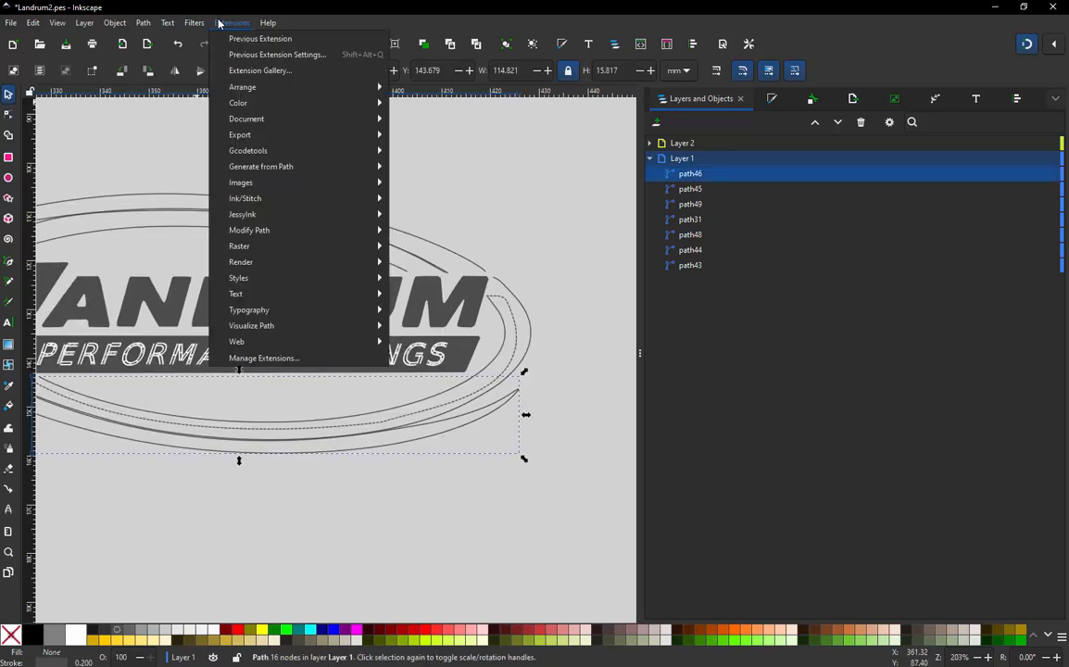
pyautogui.moveTo(275, 199)
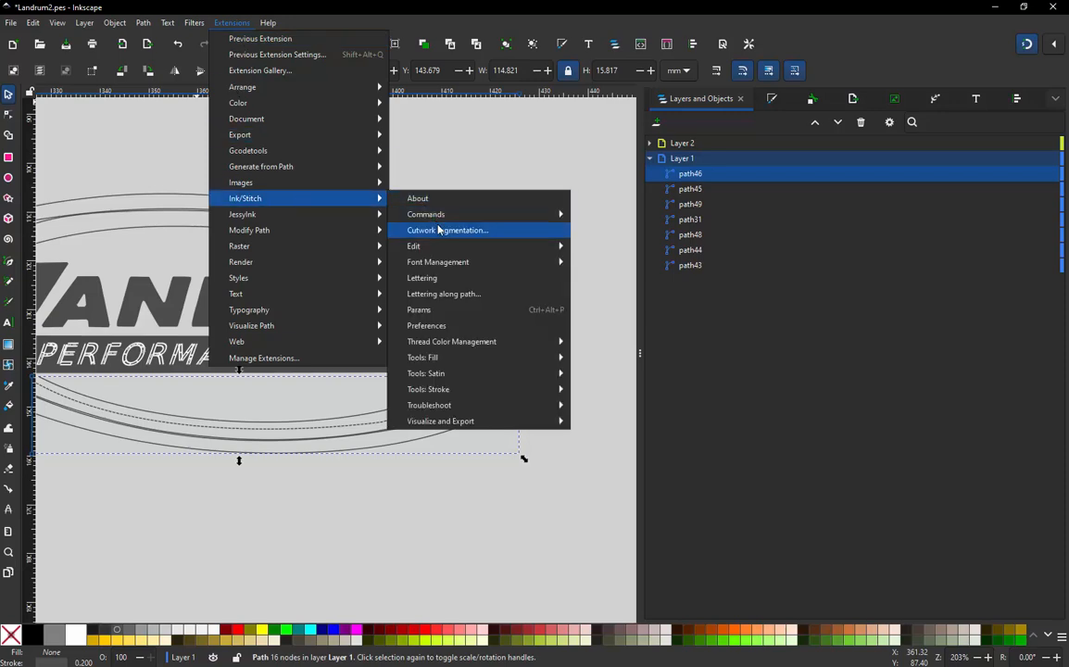
pyautogui.moveTo(493, 213)
pyautogui.click(625, 248)
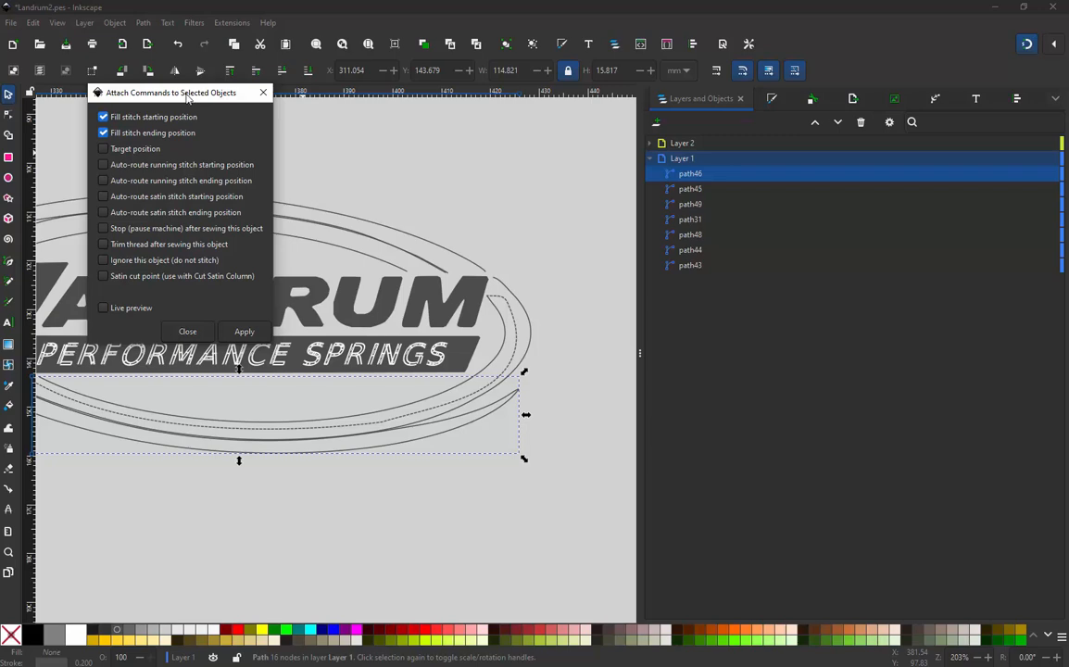
pyautogui.moveTo(190, 99); pyautogui.dragTo(301, 94)
pyautogui.click(214, 117)
pyautogui.click(214, 134)
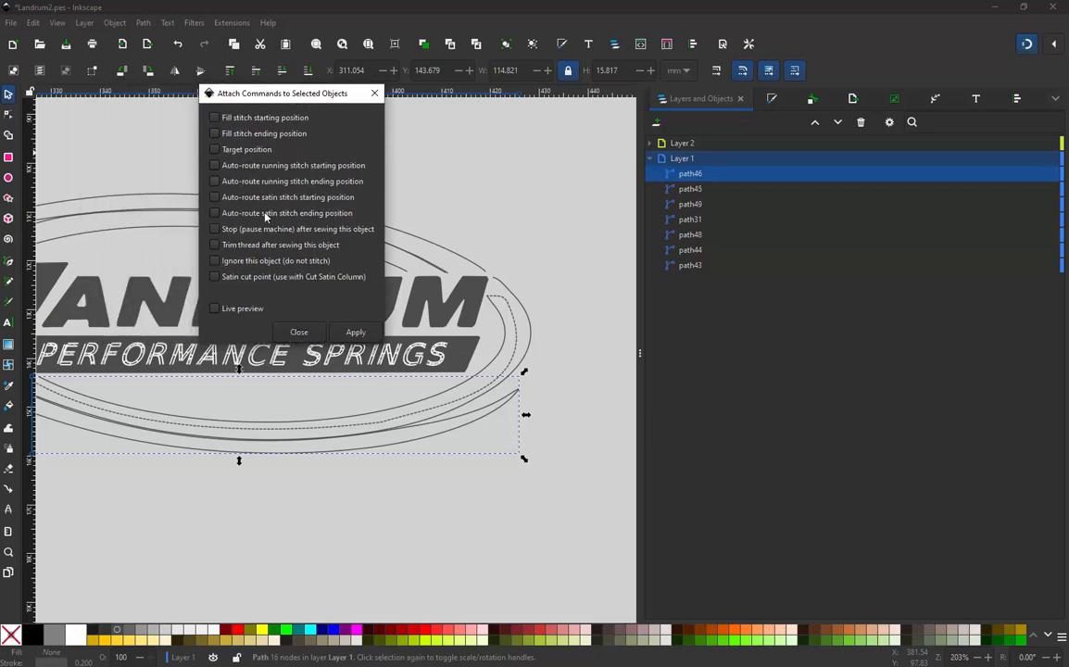
pyautogui.click(214, 246)
pyautogui.click(358, 334)
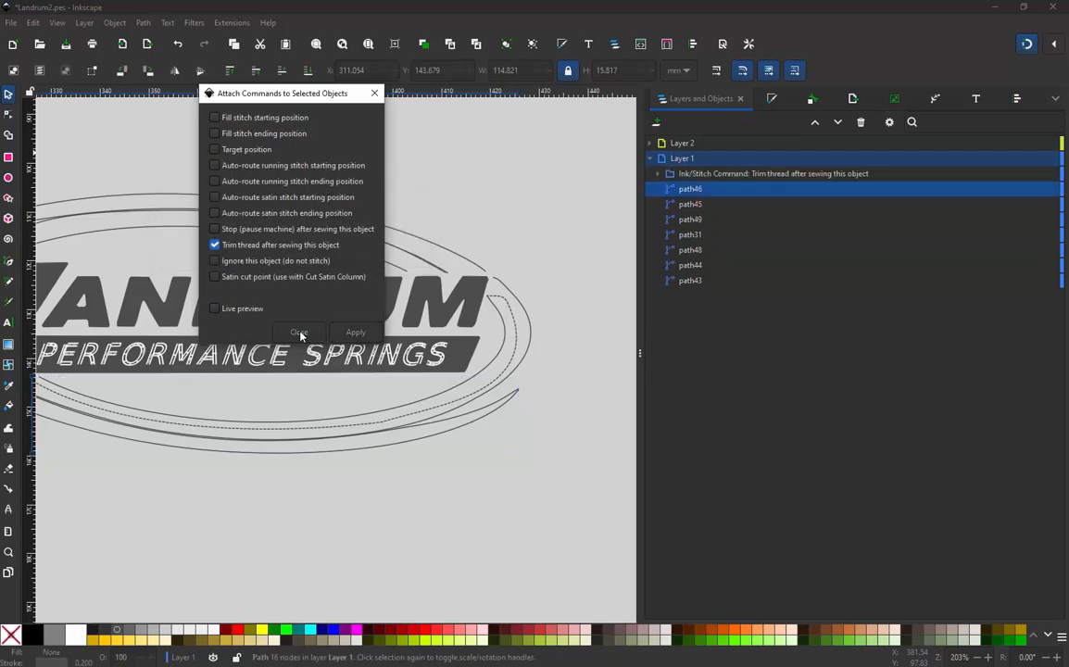
pyautogui.click(298, 333)
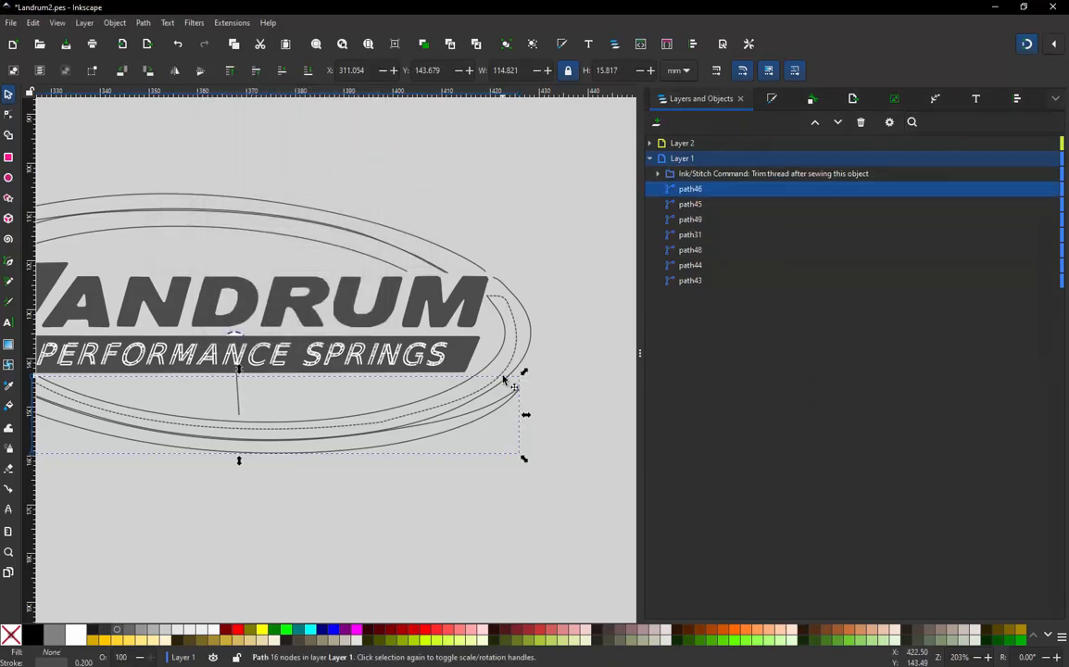
# Hide the trim thread command group attached to the lower outer ellipse band, and clear the selection
pyautogui.scroll(-1, 335, 394)
pyautogui.scroll(1, 318, 396)
pyautogui.scroll(1, 298, 393)
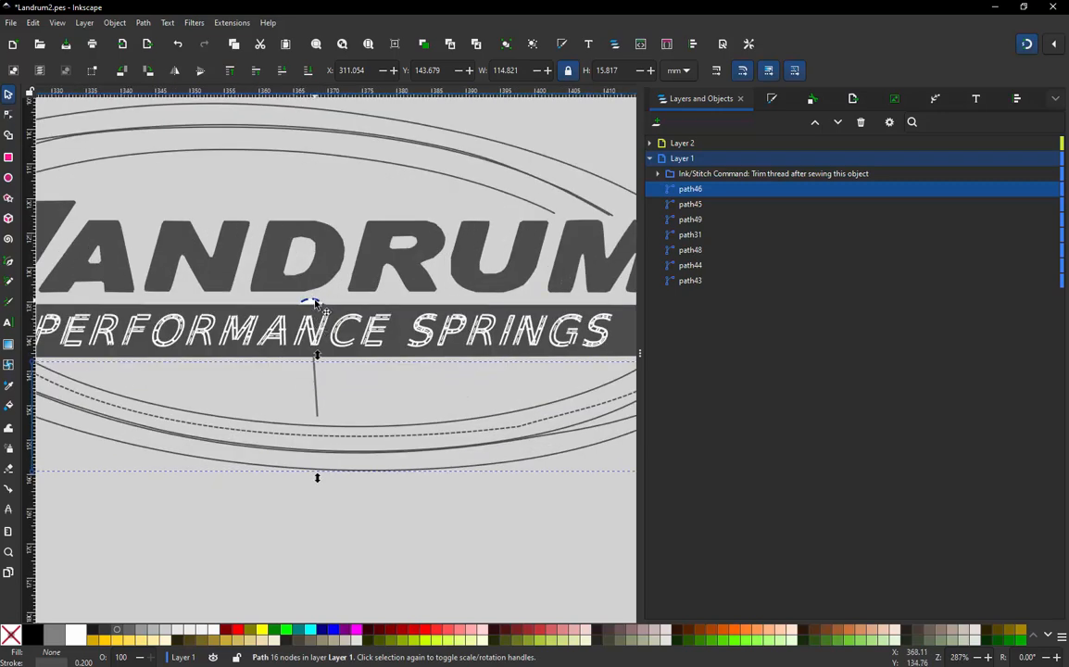
pyautogui.click(777, 176)
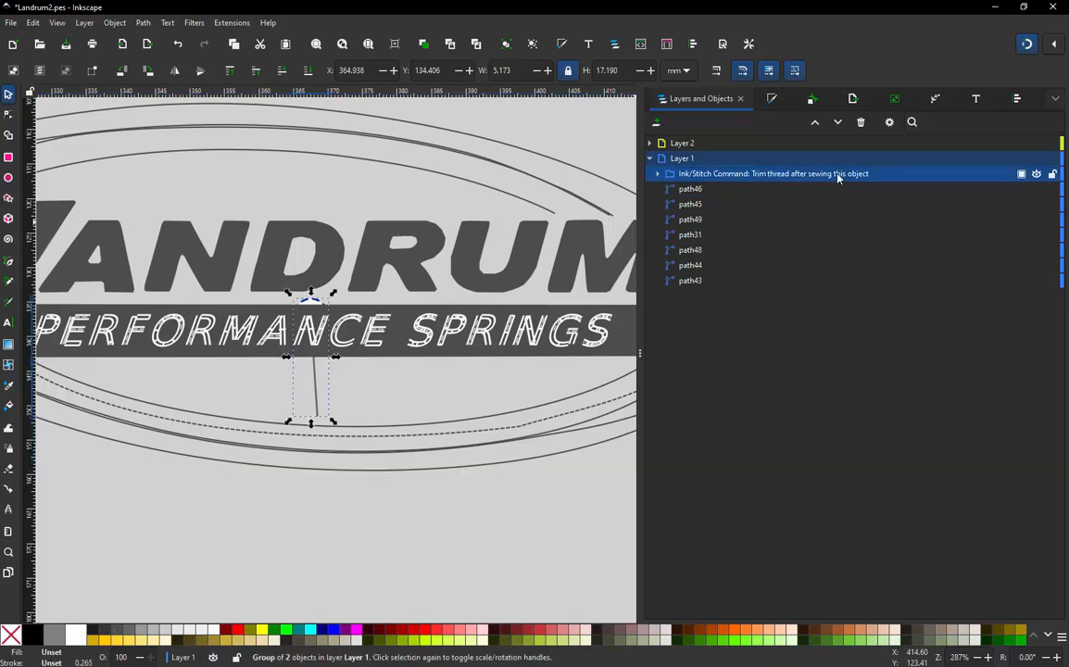
pyautogui.click(1037, 175)
pyautogui.click(431, 510)
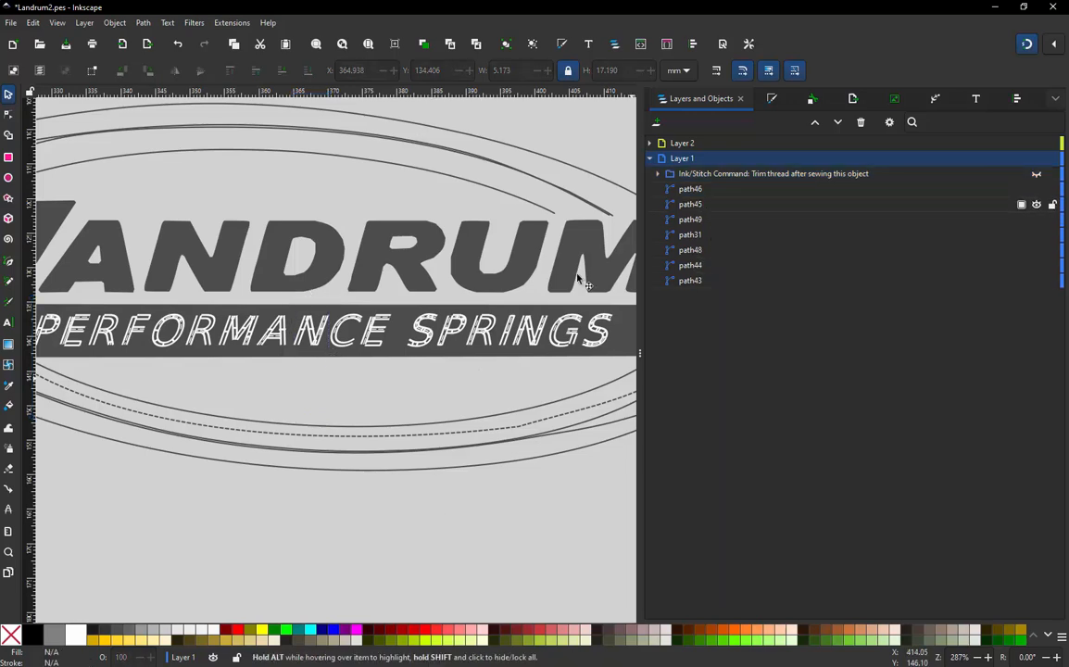
# Re-stack the L bar and the LANDRUM letters in order of selection, picking the L bar first, then M, U, R, D, N and A
pyautogui.scroll(-2, 429, 417)
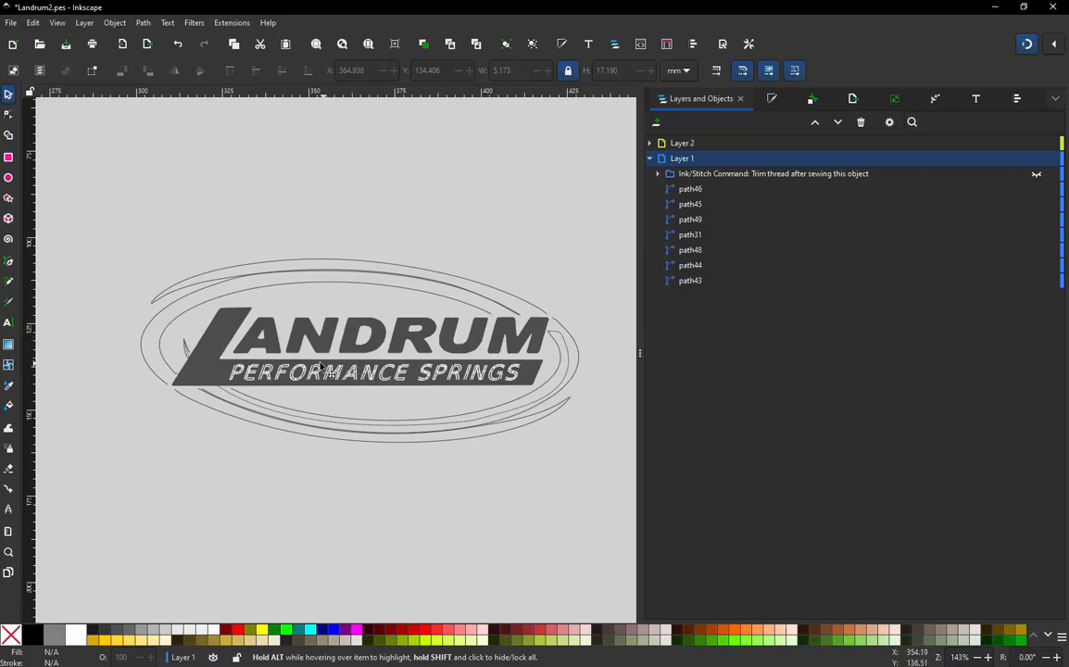
pyautogui.click(213, 359)
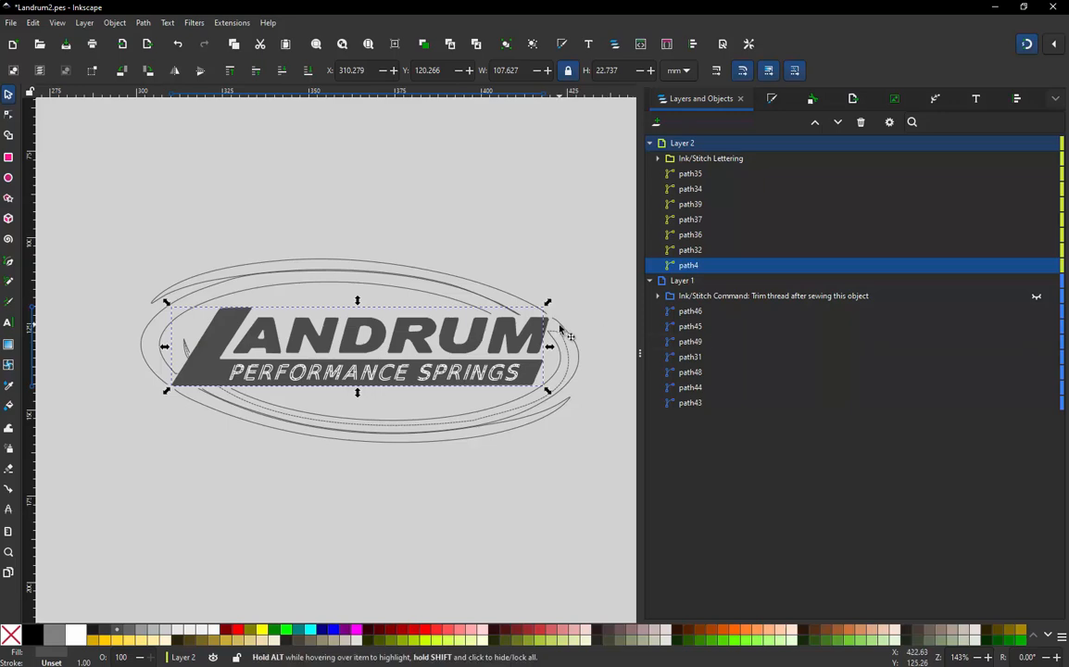
pyautogui.keyDown('shift'); pyautogui.click(421, 343); pyautogui.keyUp('shift')
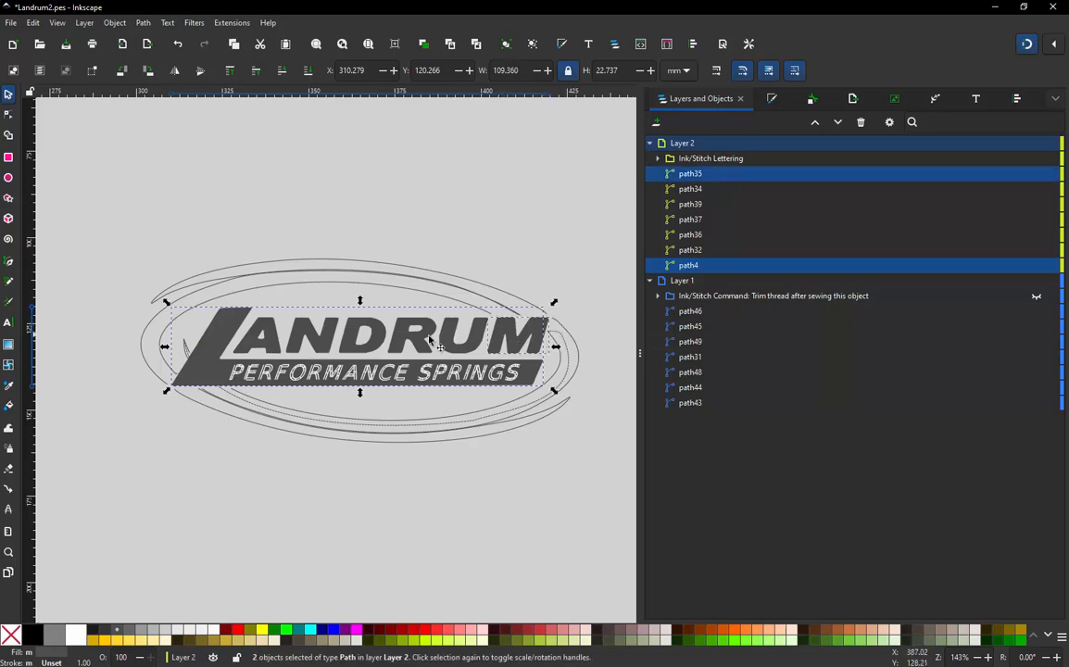
pyautogui.keyDown('shift'); pyautogui.click(428, 345); pyautogui.keyUp('shift')
pyautogui.keyDown('shift'); pyautogui.click(344, 345); pyautogui.keyUp('shift')
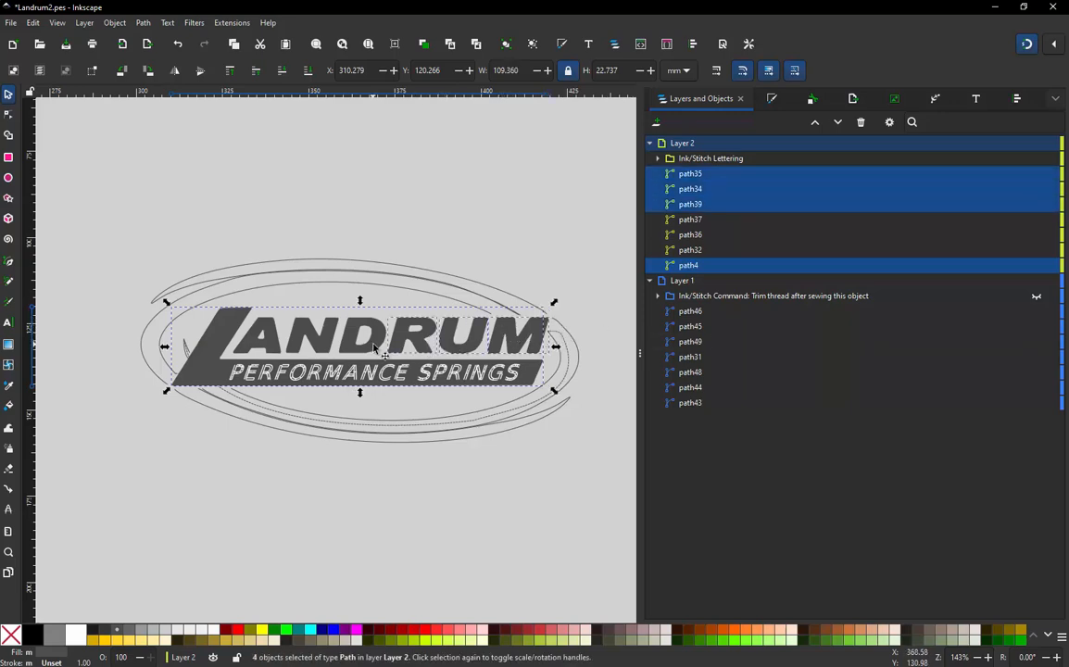
pyautogui.keyDown('shift'); pyautogui.click(326, 344); pyautogui.keyUp('shift')
pyautogui.keyDown('shift'); pyautogui.click(293, 307); pyautogui.keyUp('shift')
pyautogui.keyDown('shift'); pyautogui.click(247, 308); pyautogui.keyUp('shift')
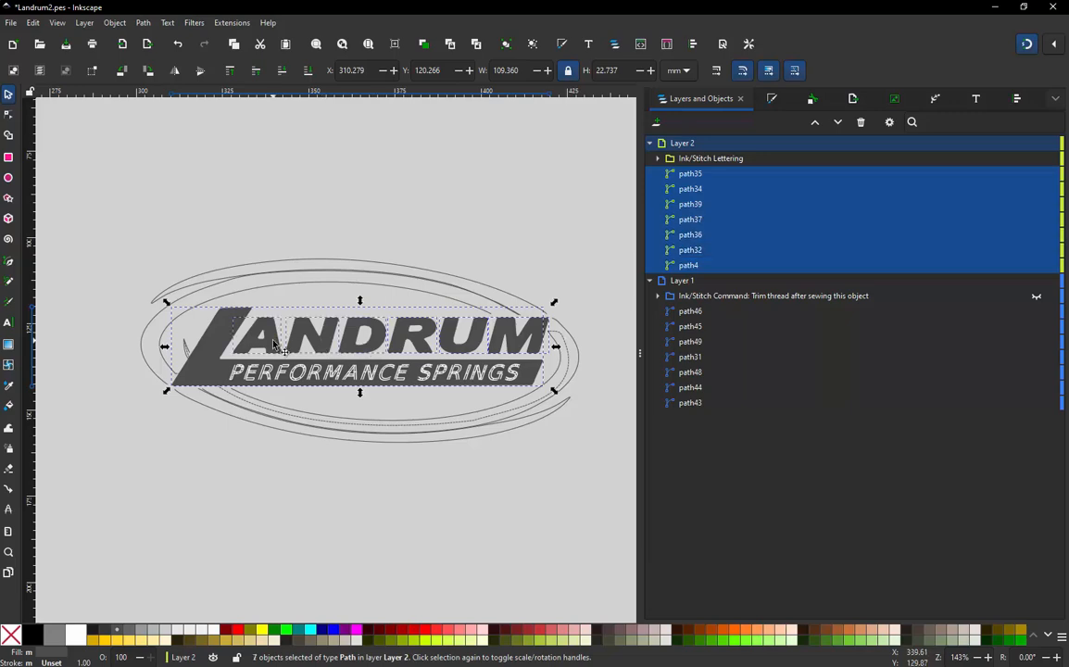
pyautogui.click(232, 24)
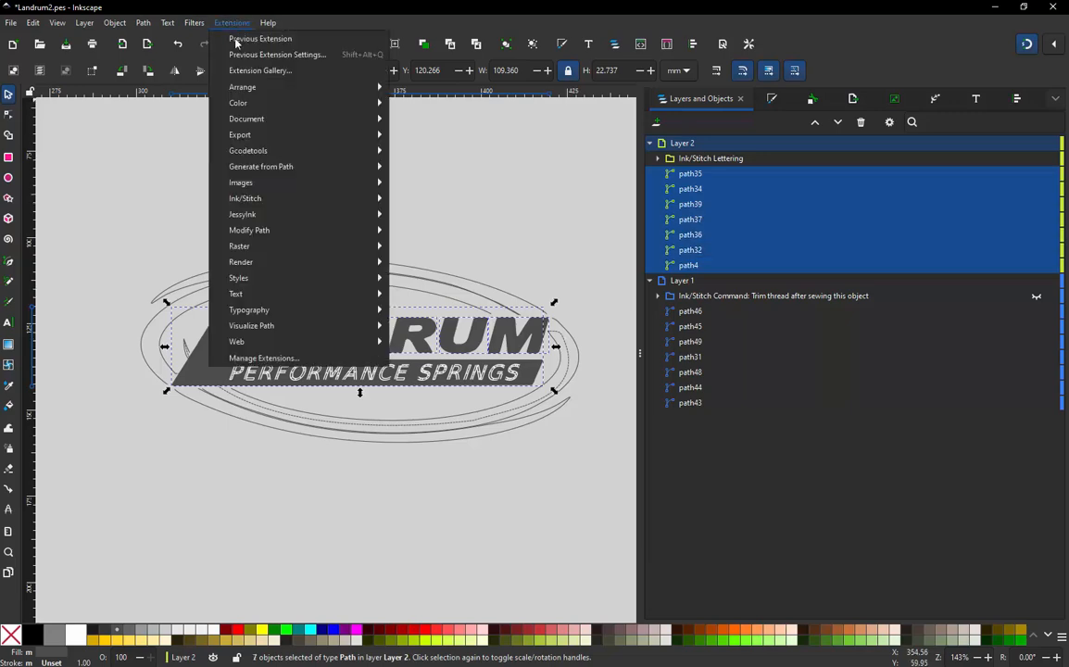
pyautogui.moveTo(248, 198)
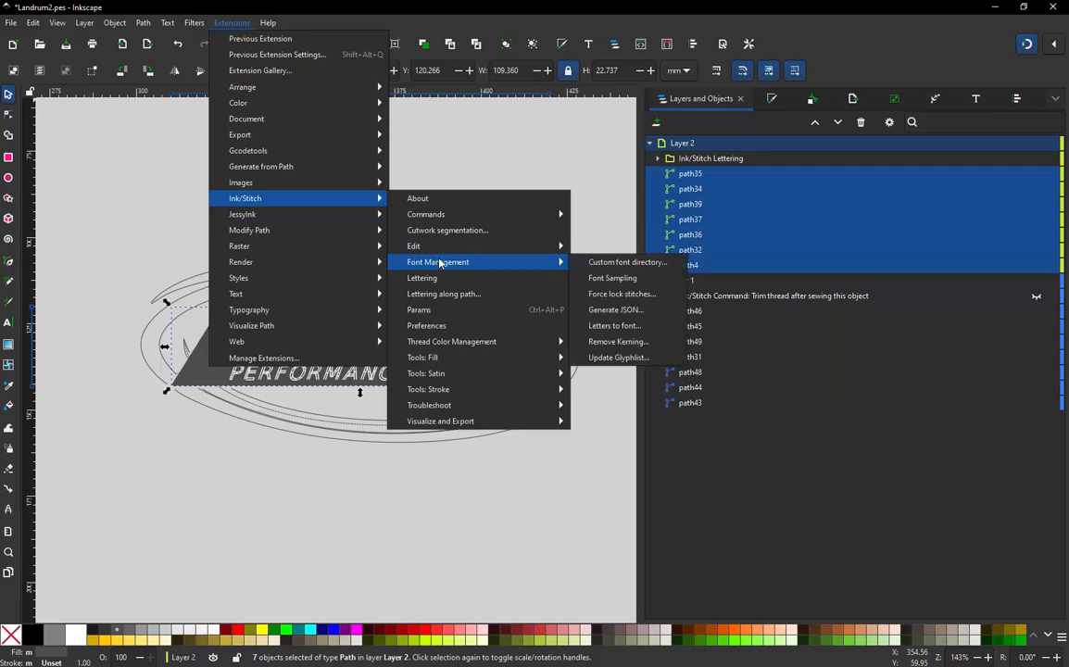
pyautogui.moveTo(408, 245)
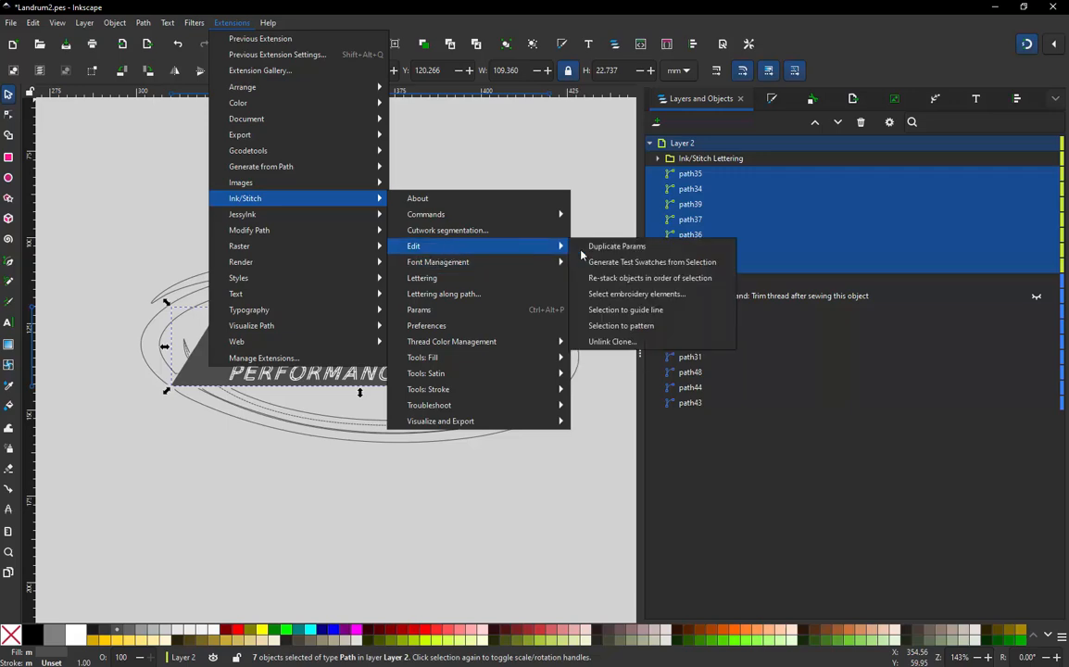
pyautogui.click(646, 279)
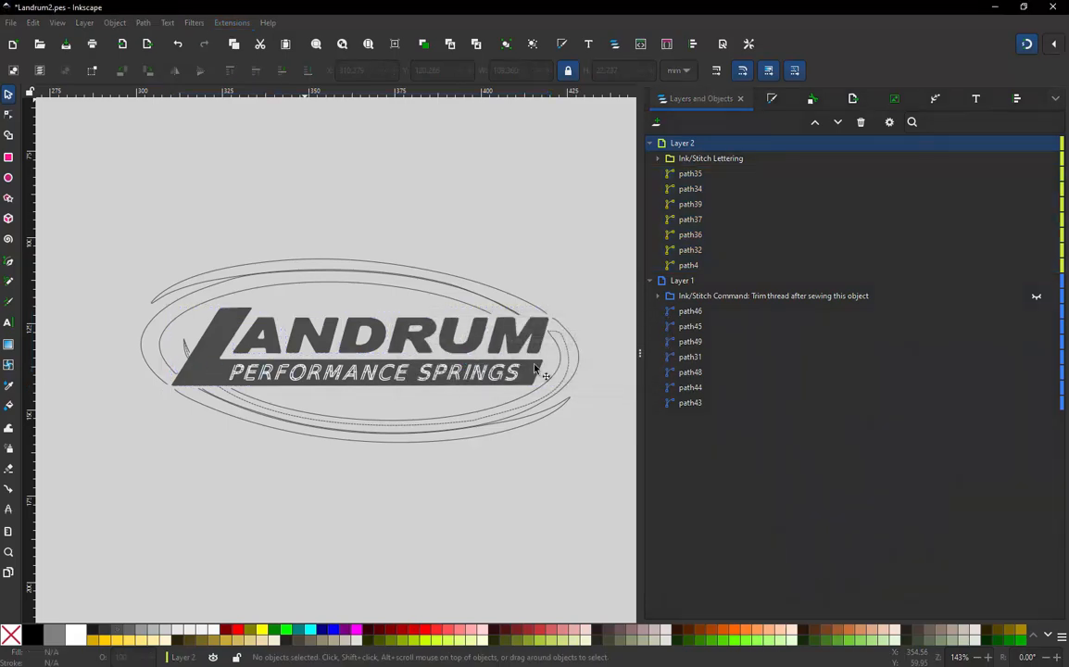
pyautogui.click(486, 253)
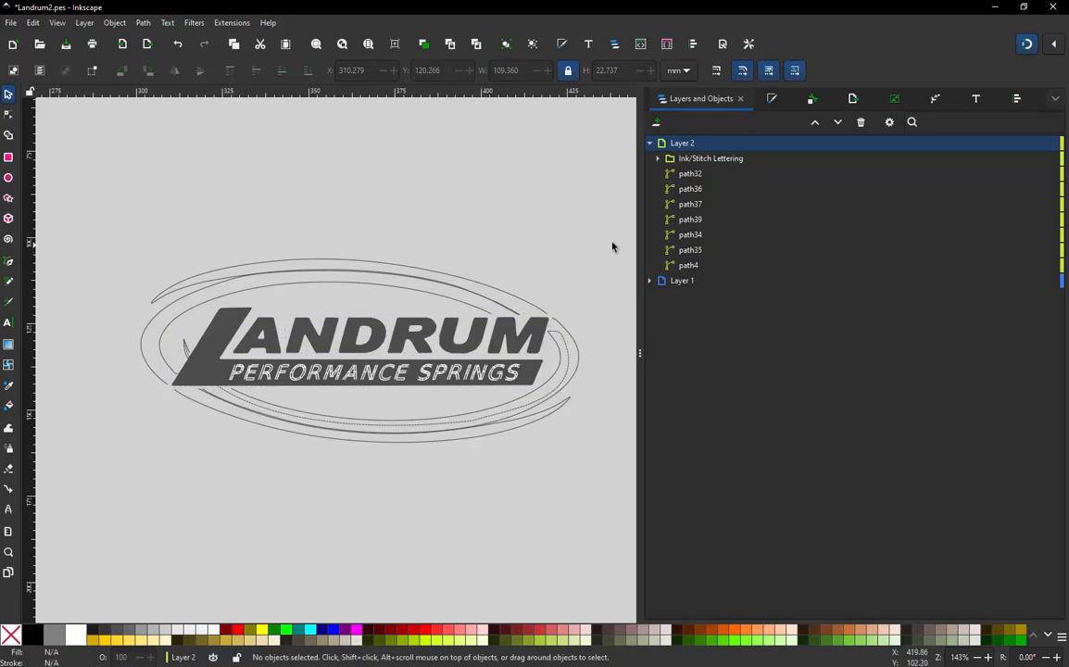
# Check the new stitch order by selecting each Layer 2 path in turn from path4 up to path32, and clear the selection
pyautogui.click(684, 266)
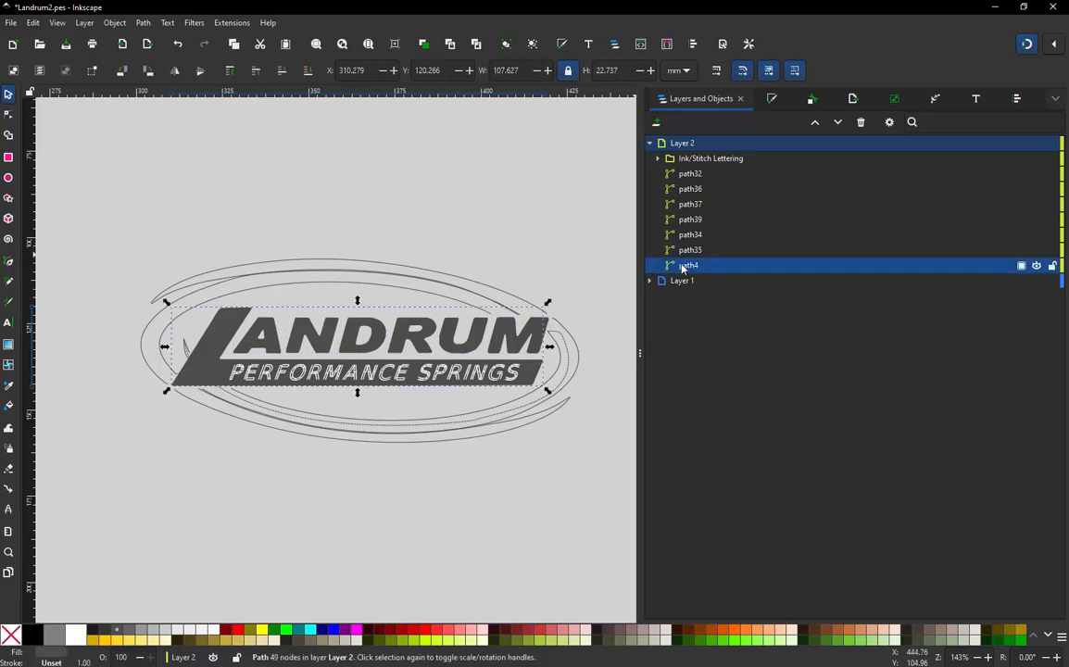
pyautogui.click(693, 252)
pyautogui.click(697, 237)
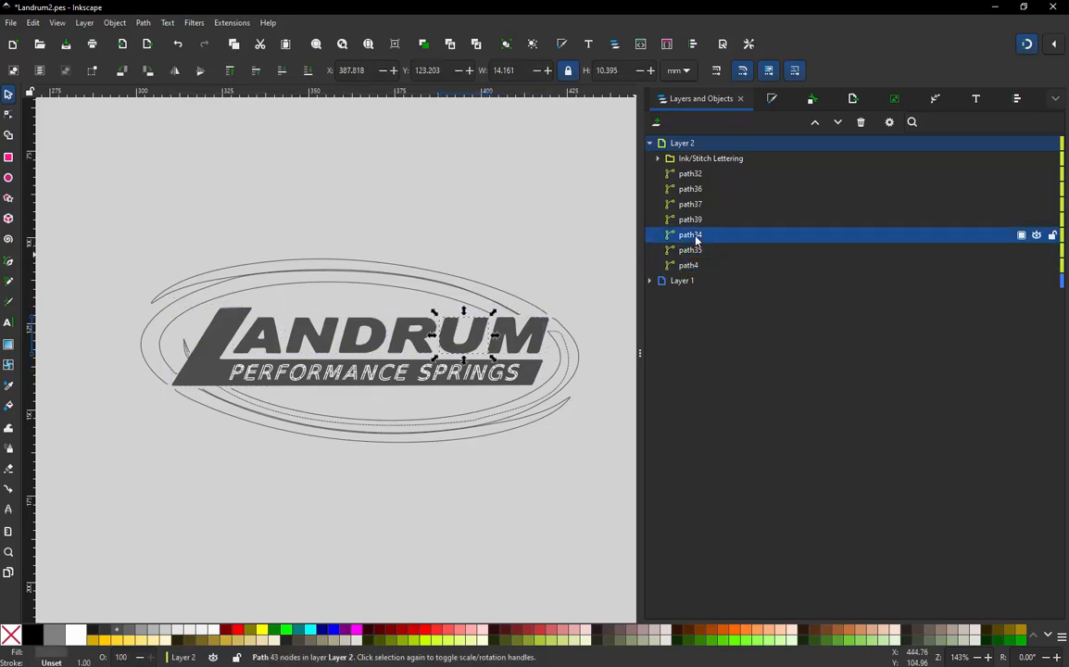
pyautogui.click(696, 221)
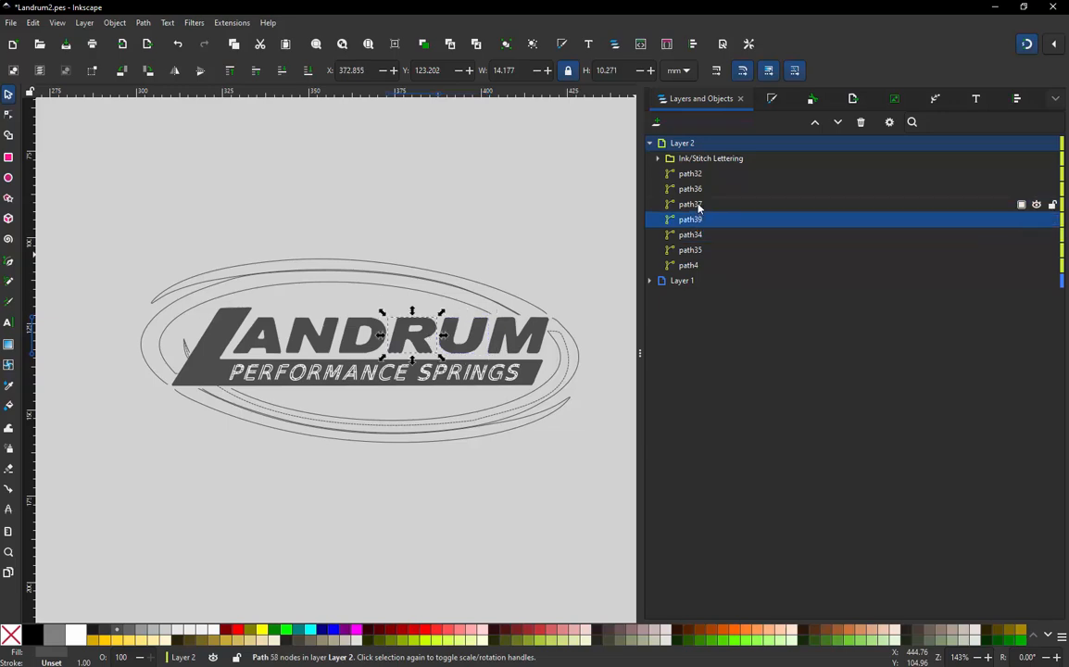
pyautogui.click(698, 206)
pyautogui.click(693, 190)
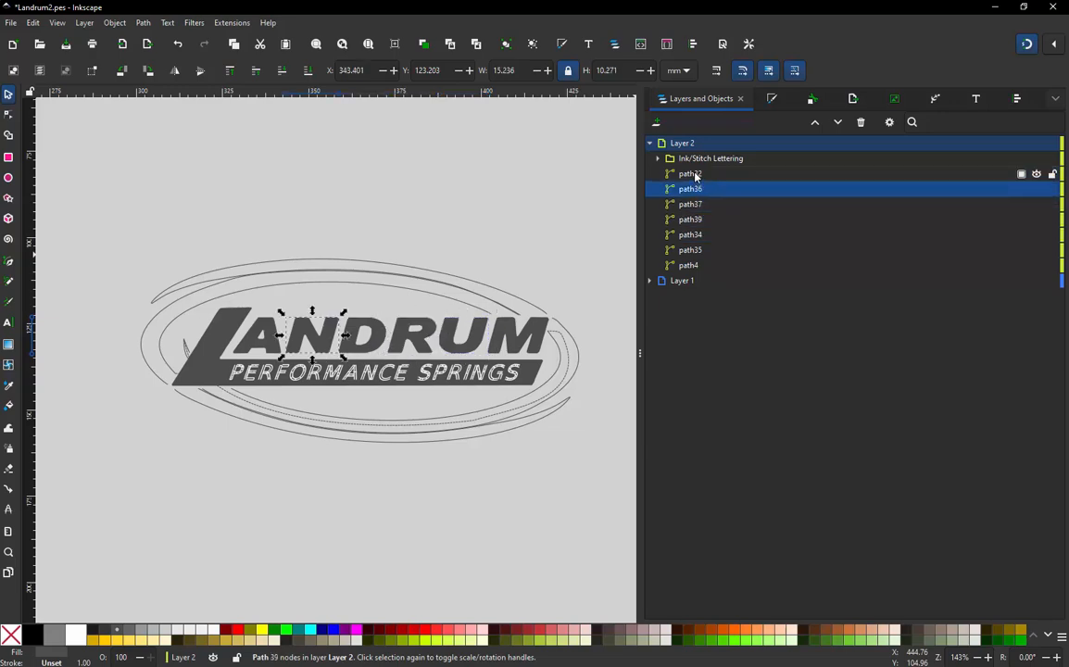
pyautogui.click(692, 176)
pyautogui.click(475, 208)
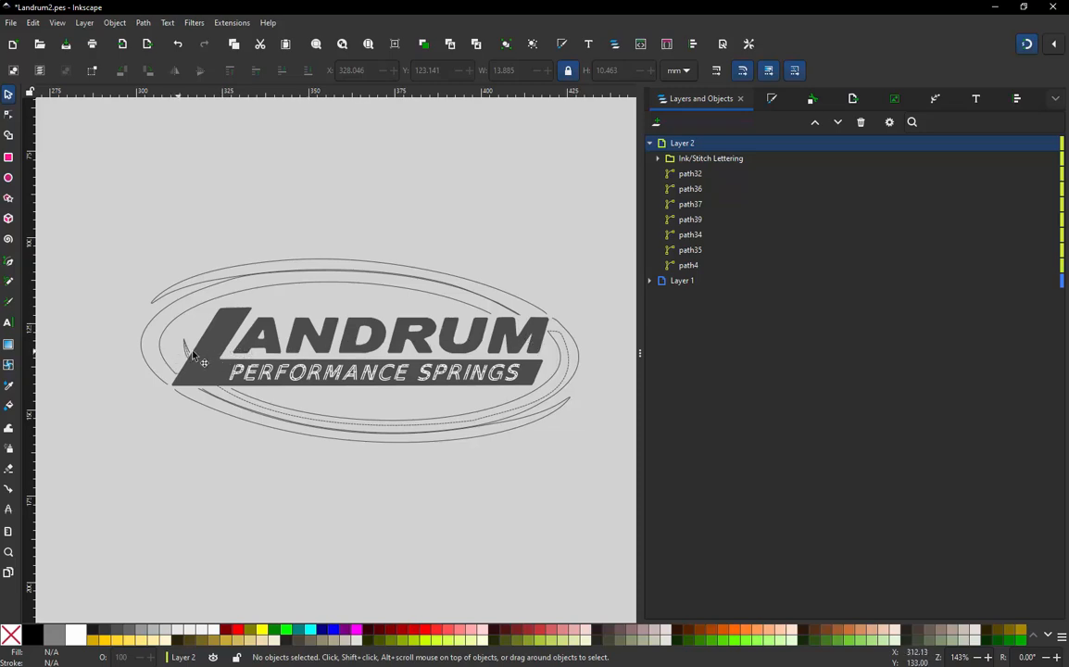
pyautogui.press('alt')
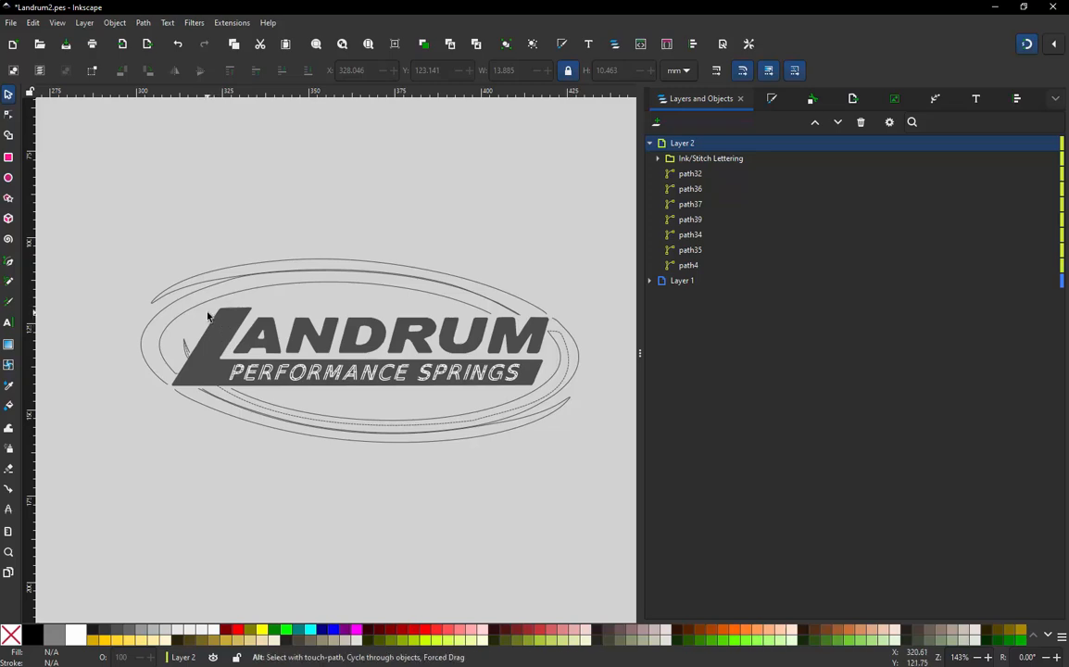
pyautogui.moveTo(206, 314); pyautogui.dragTo(287, 335)
pyautogui.press('super')
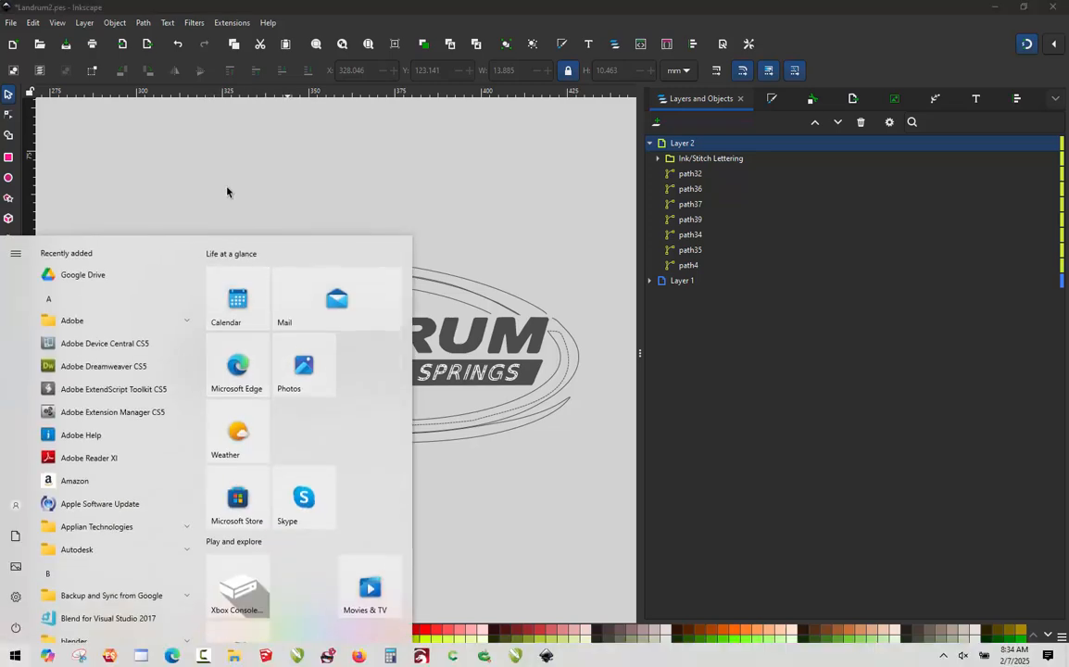
pyautogui.press('super')
pyautogui.moveTo(201, 318); pyautogui.dragTo(238, 341)
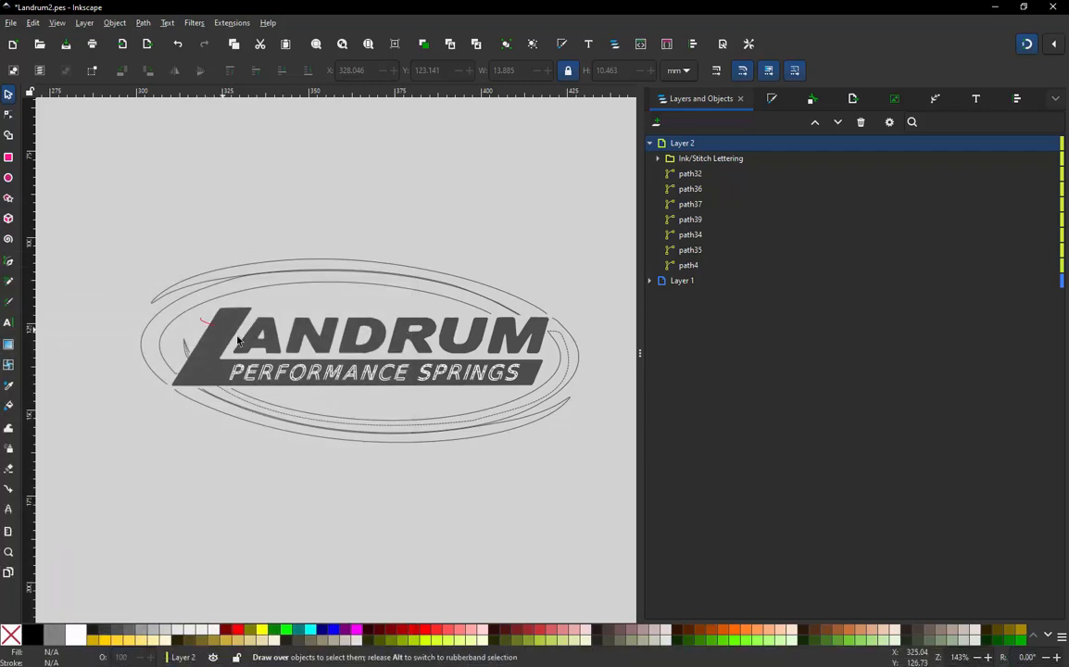
pyautogui.moveTo(343, 338)
pyautogui.mouseDown()
pyautogui.moveTo(490, 339)
pyautogui.moveTo(486, 329)
pyautogui.moveTo(484, 341)
pyautogui.mouseUp()
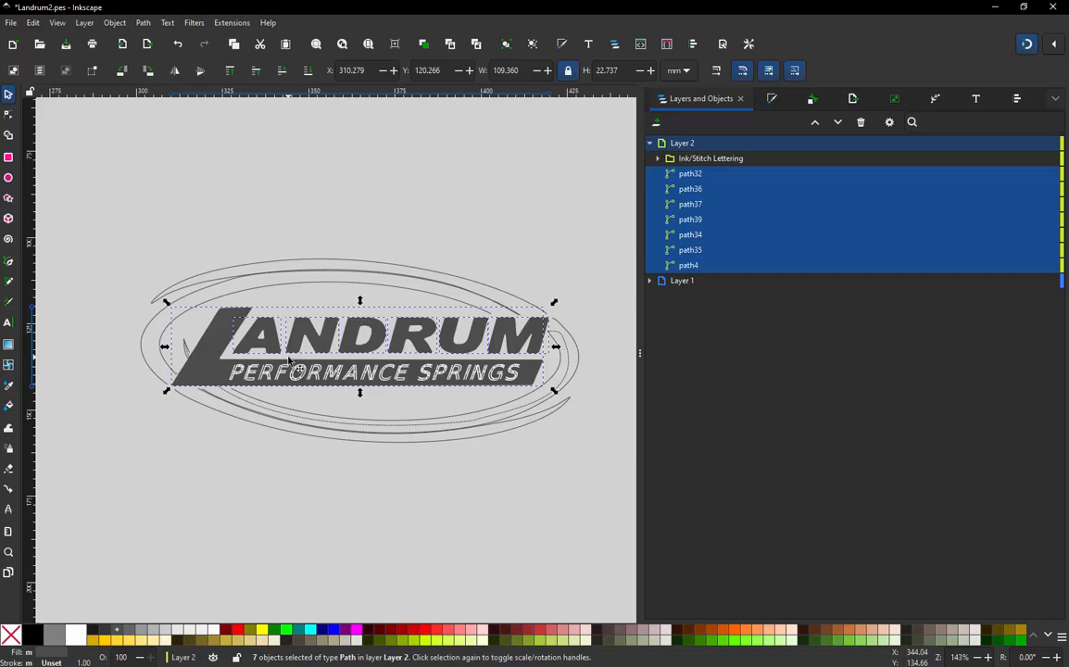
pyautogui.click(120, 234)
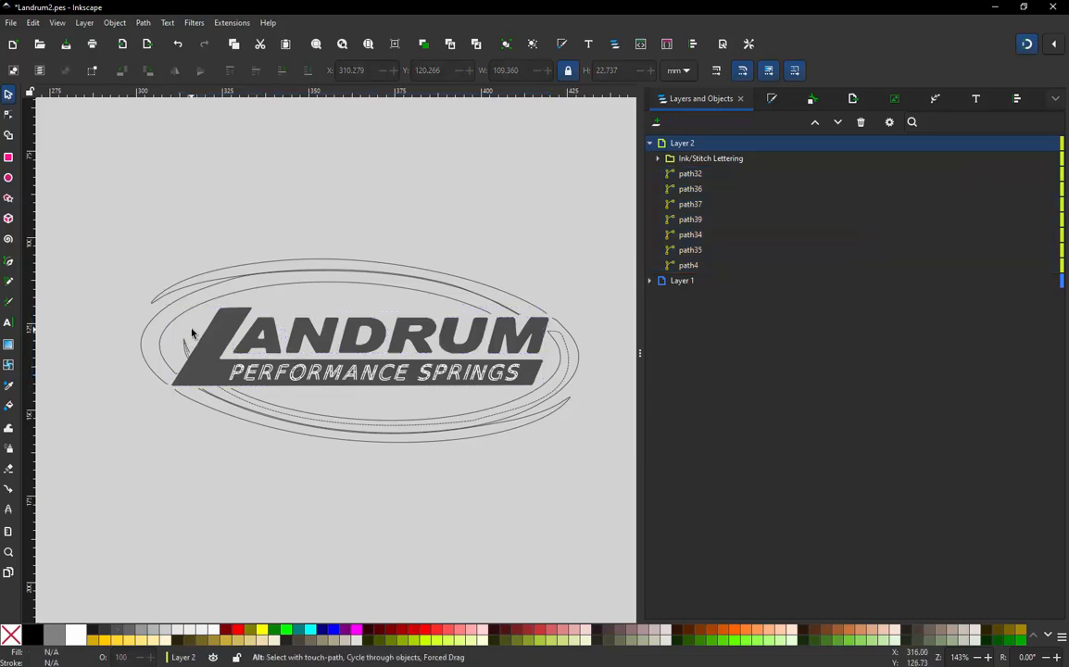
# Attach only the fill stitch starting and ending position commands to the L bar and all six other LANDRUM letters, without the trim command
pyautogui.moveTo(192, 329)
pyautogui.mouseDown()
pyautogui.moveTo(454, 341)
pyautogui.moveTo(536, 370)
pyautogui.mouseUp()
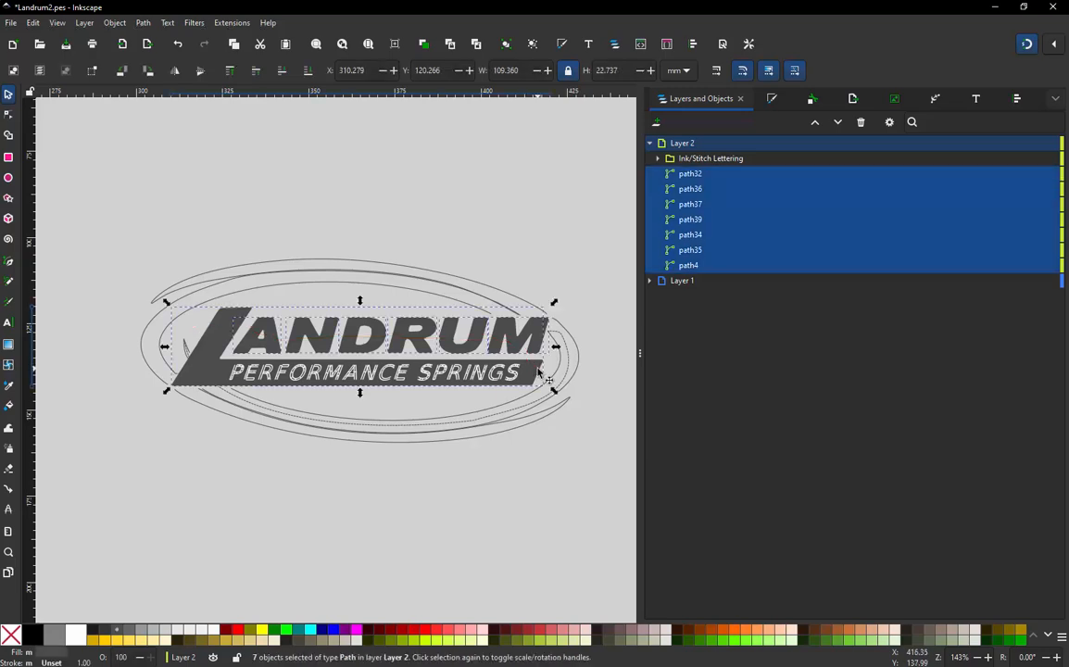
pyautogui.click(233, 23)
pyautogui.moveTo(255, 121)
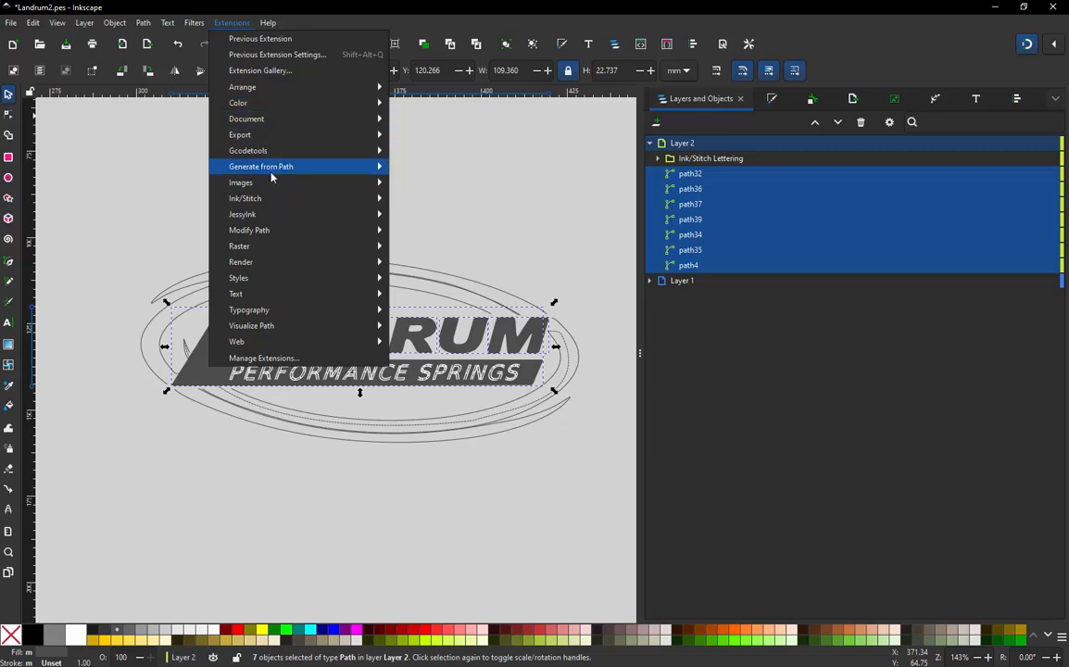
pyautogui.moveTo(274, 200)
pyautogui.moveTo(478, 251)
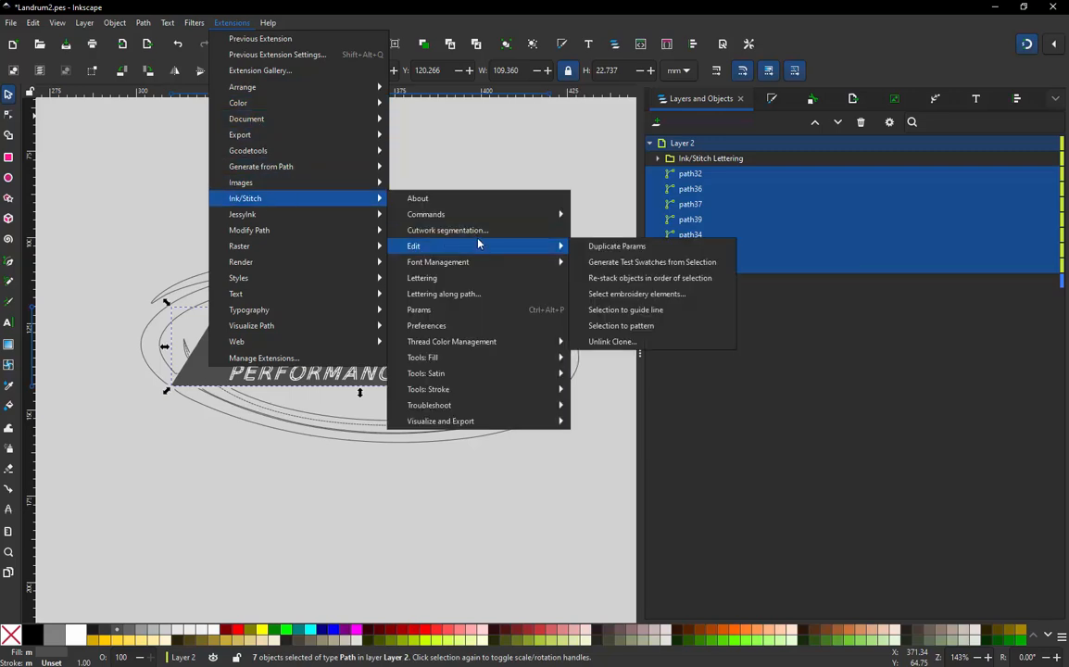
pyautogui.moveTo(478, 218)
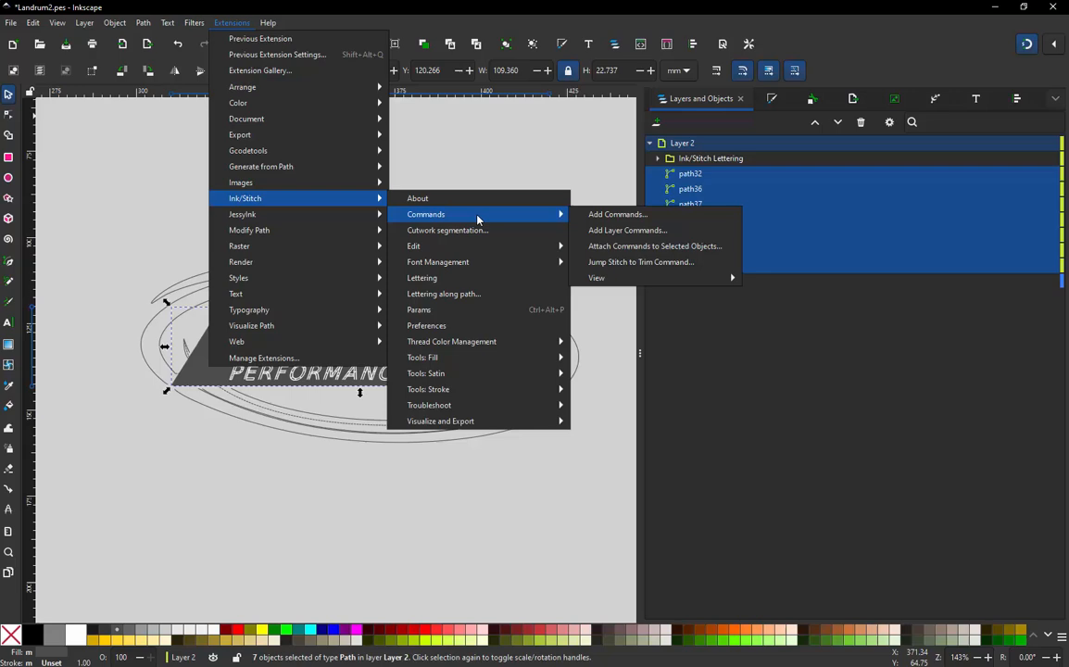
pyautogui.click(618, 248)
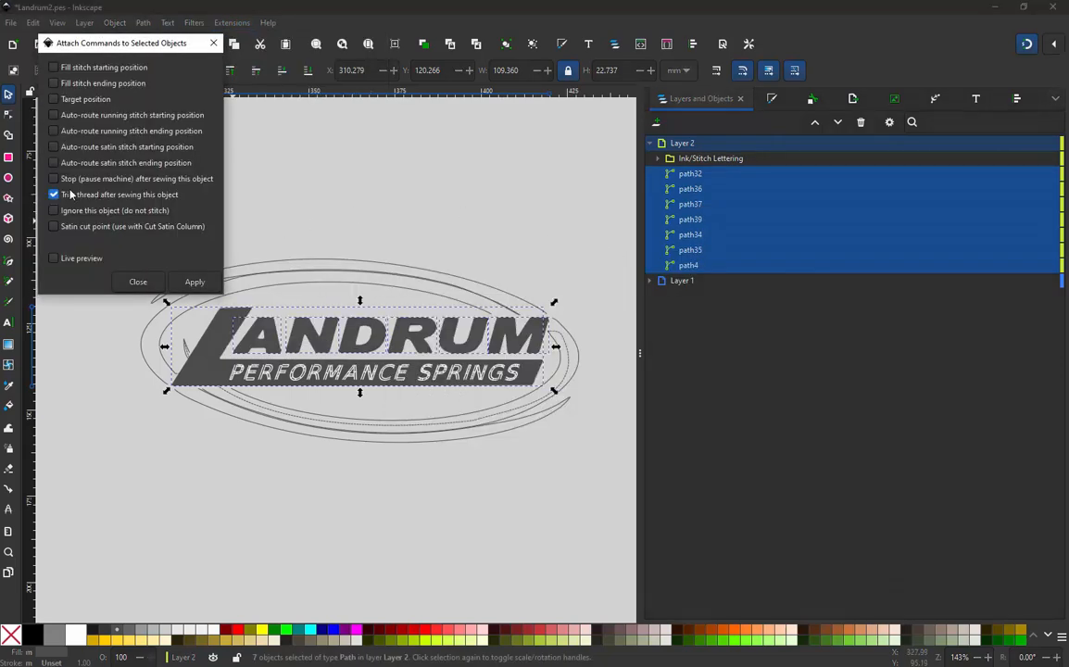
pyautogui.click(54, 196)
pyautogui.click(193, 283)
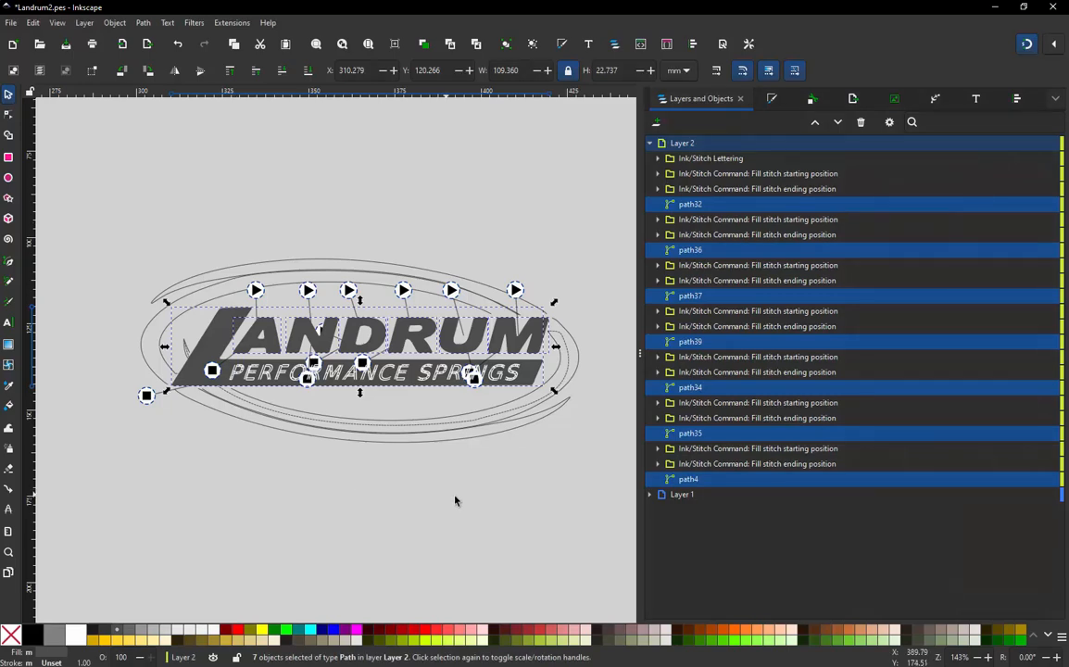
pyautogui.click(492, 491)
# Examine where the fill start and end markers sit around the L bar and the LANDRUM letters
pyautogui.scroll(1, 522, 388)
pyautogui.scroll(-1, 522, 388)
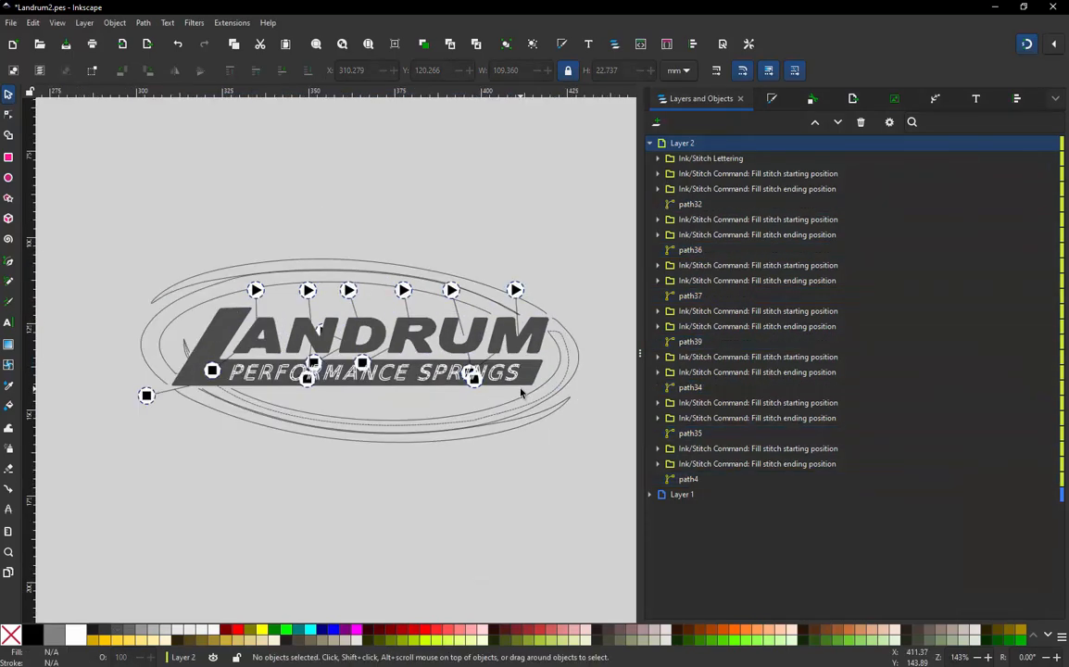
pyautogui.scroll(1, 280, 365)
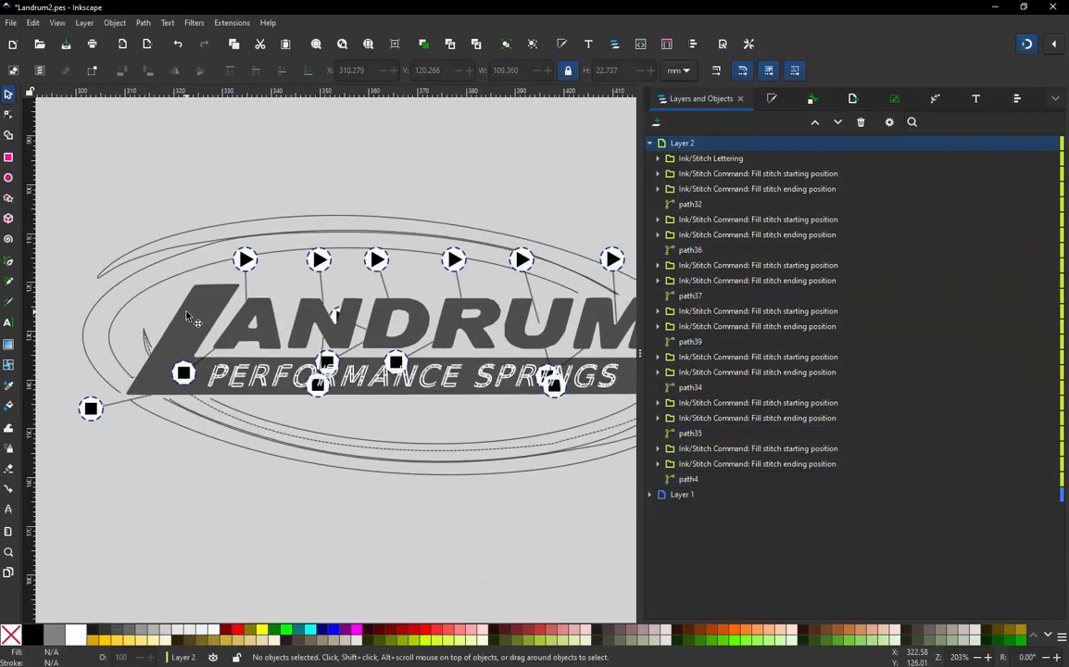
pyautogui.click(189, 320)
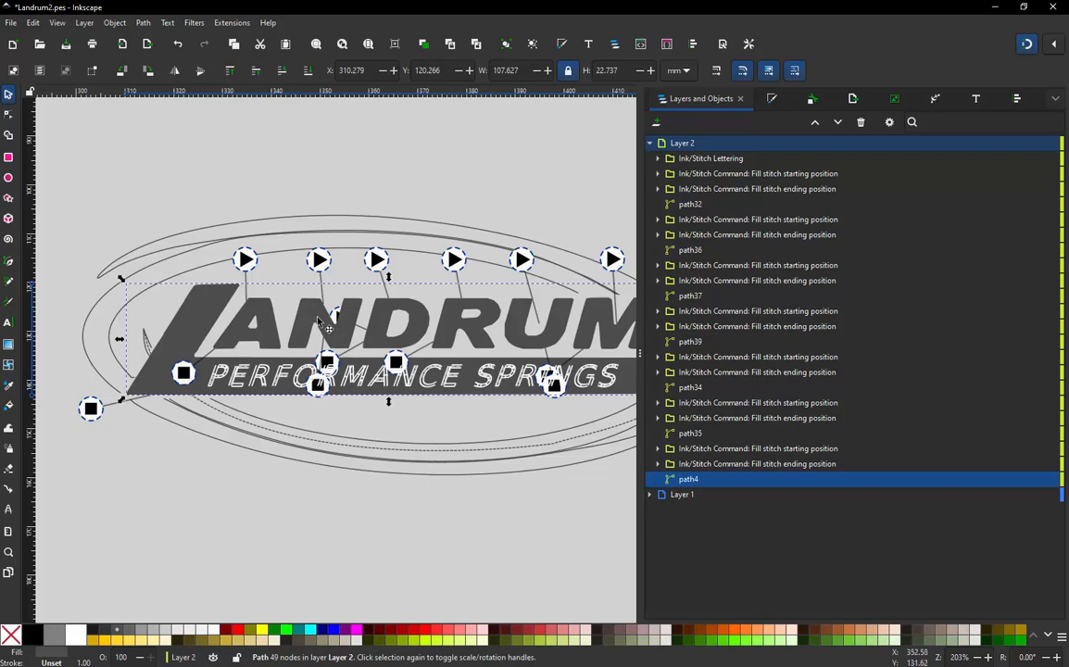
pyautogui.scroll(-1, 318, 320)
pyautogui.scroll(2, 558, 313)
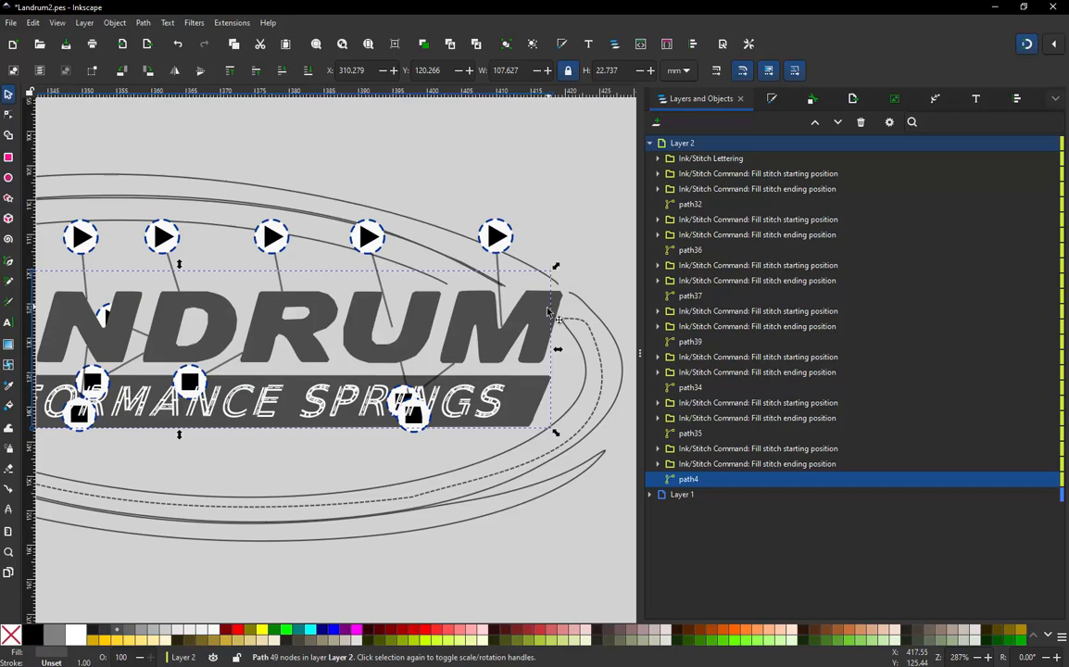
pyautogui.scroll(-2, 517, 361)
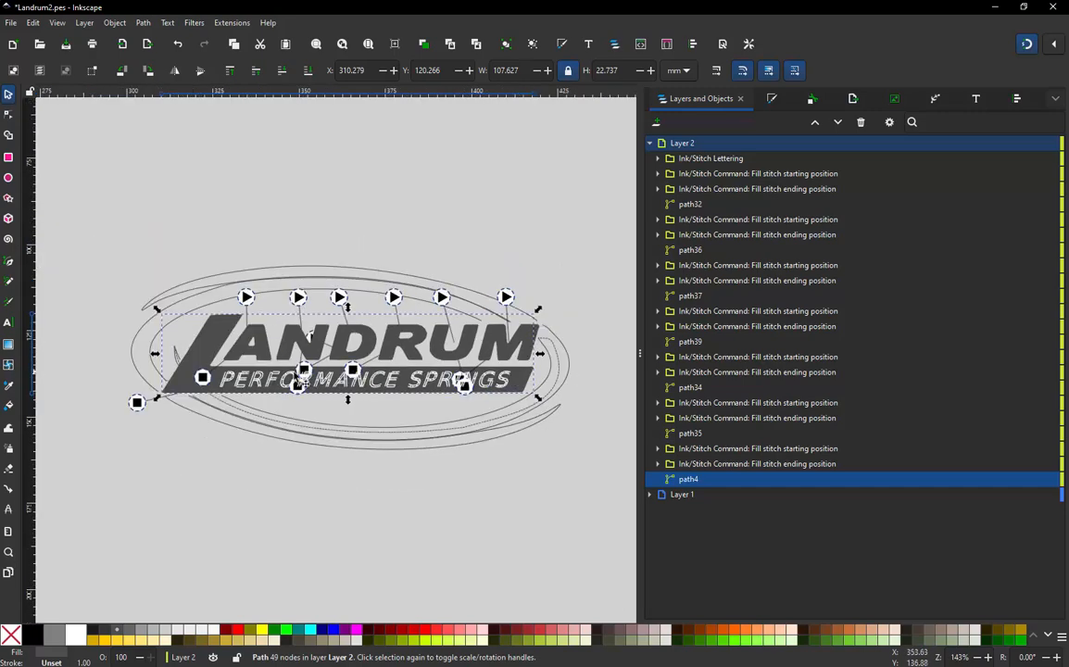
pyautogui.scroll(2, 227, 384)
pyautogui.scroll(1, 104, 388)
pyautogui.scroll(-3, 149, 412)
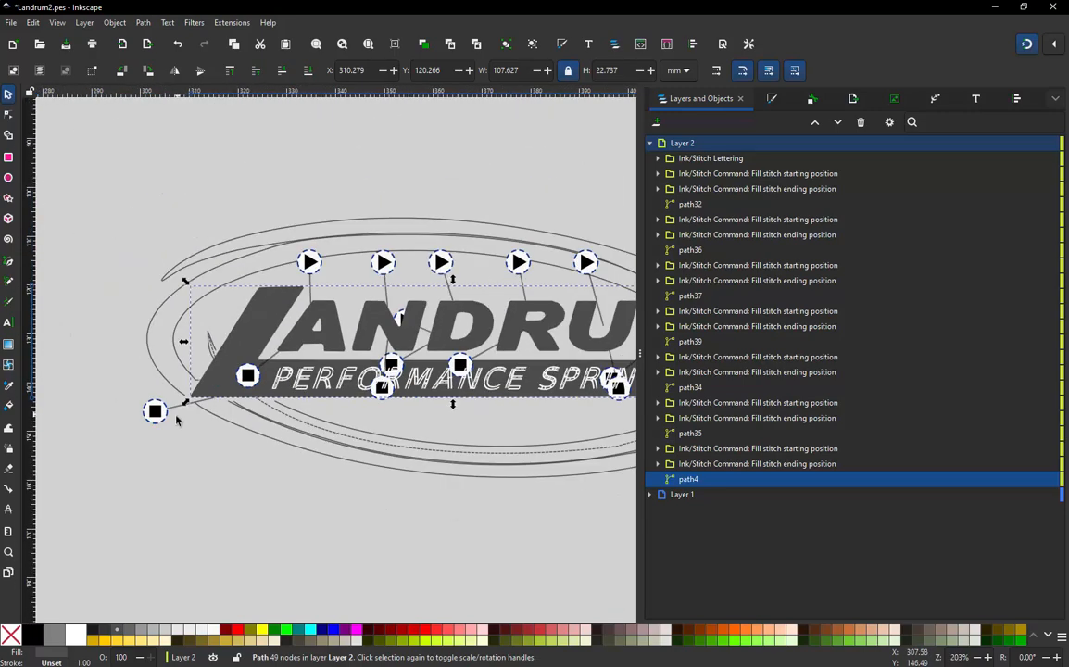
# Move the L bar's fill ending marker above the ellipse over the N, and the R's ending marker above the gap between D and R
pyautogui.scroll(3, 151, 418)
pyautogui.click(146, 414)
pyautogui.scroll(-3, 60, 398)
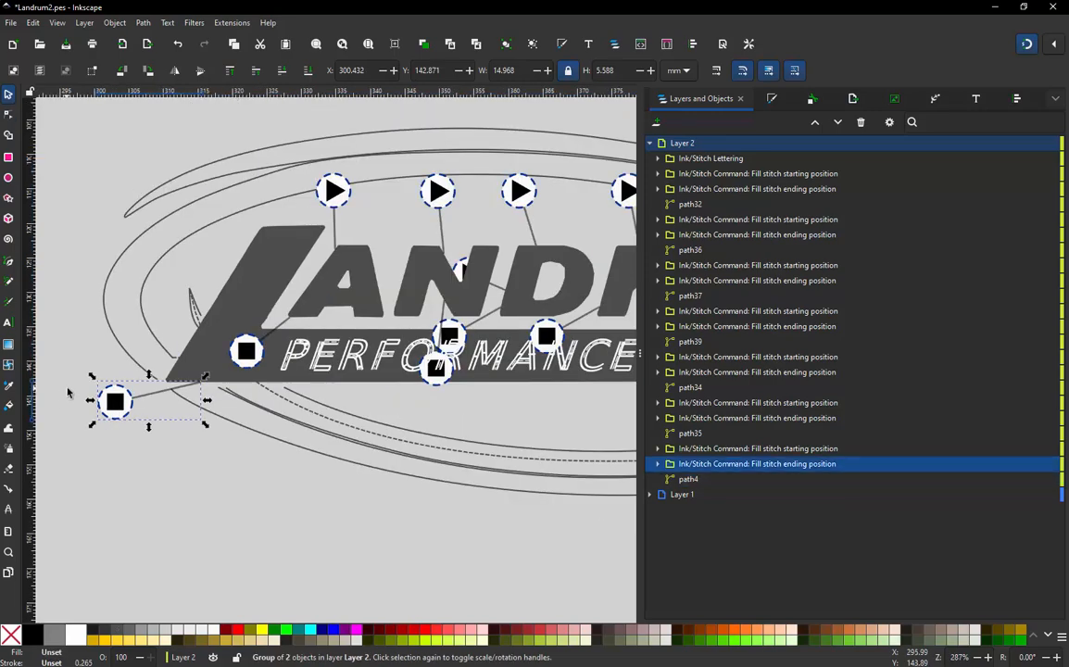
pyautogui.moveTo(97, 405)
pyautogui.mouseDown()
pyautogui.moveTo(334, 442)
pyautogui.moveTo(540, 384)
pyautogui.moveTo(554, 344)
pyautogui.moveTo(562, 372)
pyautogui.moveTo(456, 239)
pyautogui.moveTo(343, 159)
pyautogui.moveTo(263, 209)
pyautogui.moveTo(256, 250)
pyautogui.moveTo(230, 217)
pyautogui.moveTo(256, 218)
pyautogui.mouseUp()
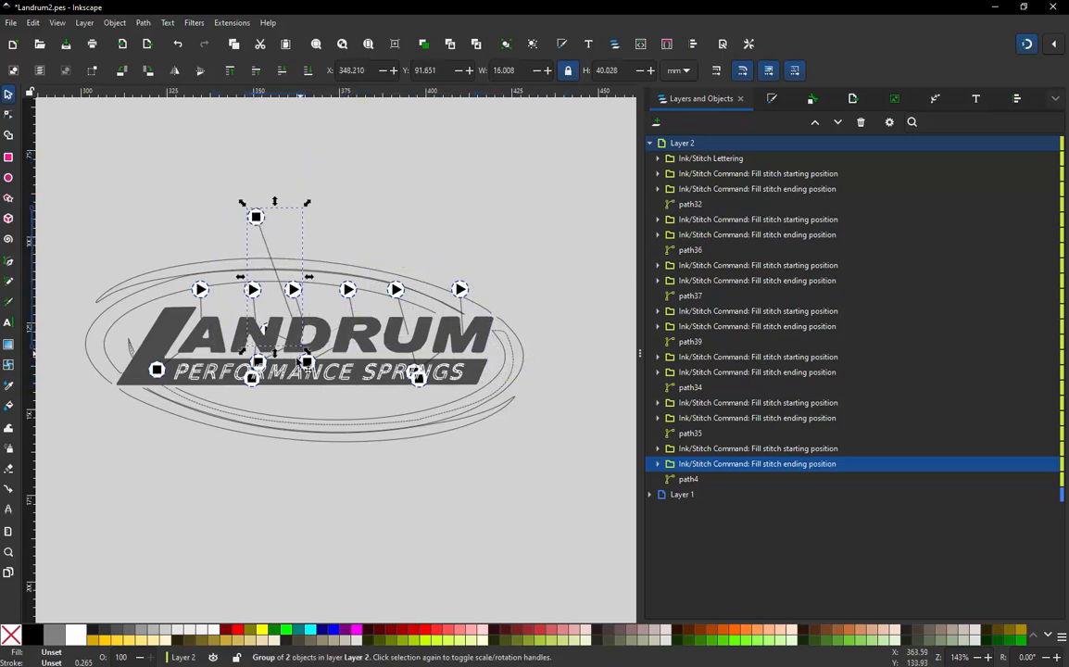
pyautogui.keyDown('ctrl'); pyautogui.scroll(2, 265, 325); pyautogui.keyUp('ctrl')
pyautogui.keyDown('ctrl'); pyautogui.scroll(1, 324, 361); pyautogui.keyUp('ctrl')
pyautogui.moveTo(326, 366)
pyautogui.mouseDown()
pyautogui.moveTo(312, 240)
pyautogui.moveTo(370, 225)
pyautogui.moveTo(376, 191)
pyautogui.mouseUp()
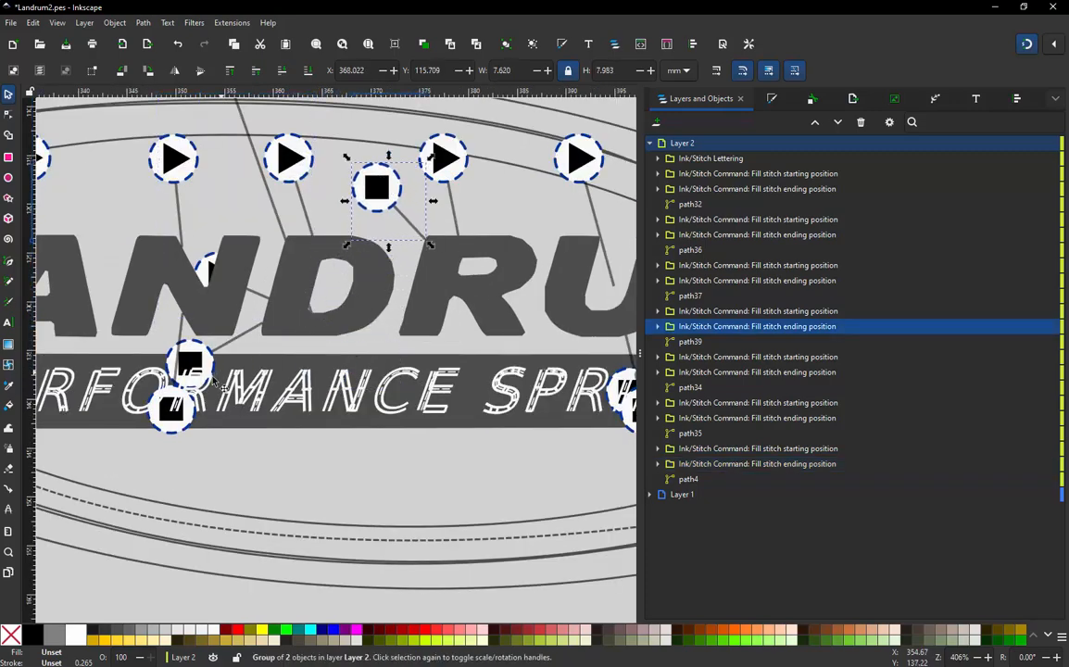
# Move the D's fill ending marker above the D and the L bar's starting marker above the N
pyautogui.moveTo(199, 363)
pyautogui.mouseDown()
pyautogui.moveTo(343, 369)
pyautogui.moveTo(353, 505)
pyautogui.moveTo(467, 434)
pyautogui.moveTo(471, 198)
pyautogui.moveTo(345, 121)
pyautogui.mouseUp()
pyautogui.scroll(-3, 397, 217)
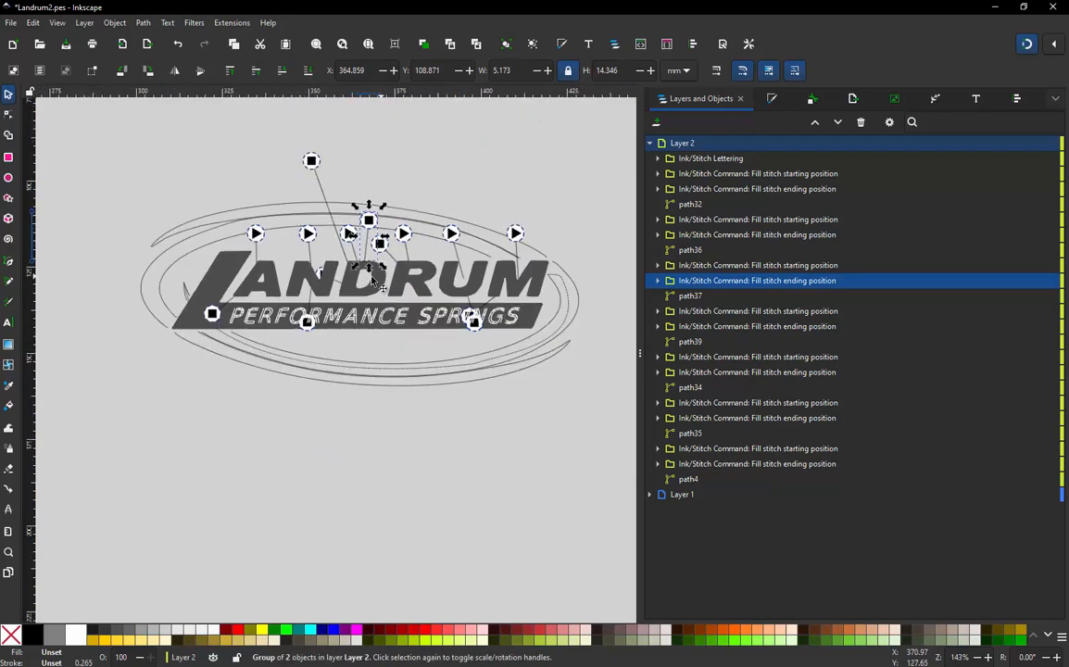
pyautogui.scroll(2, 295, 234)
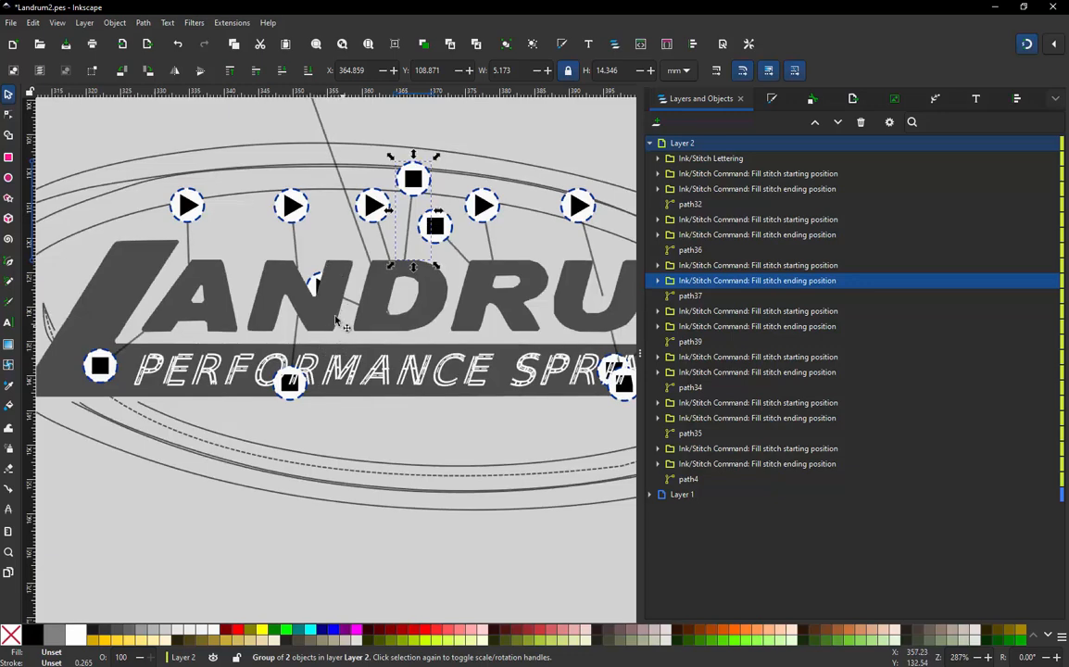
pyautogui.click(318, 293)
pyautogui.moveTo(315, 289); pyautogui.dragTo(313, 266)
pyautogui.hotkey('ctrl', 'z')
pyautogui.click(313, 253)
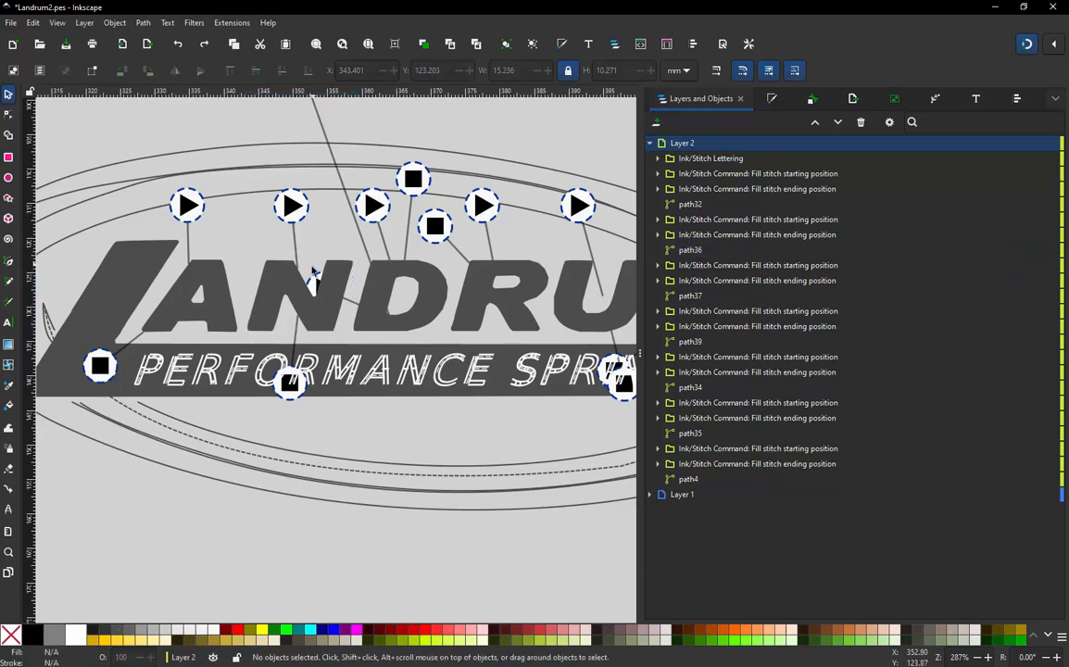
pyautogui.click(316, 282)
pyautogui.moveTo(317, 282)
pyautogui.mouseDown()
pyautogui.moveTo(311, 221)
pyautogui.moveTo(327, 191)
pyautogui.moveTo(310, 165)
pyautogui.mouseUp()
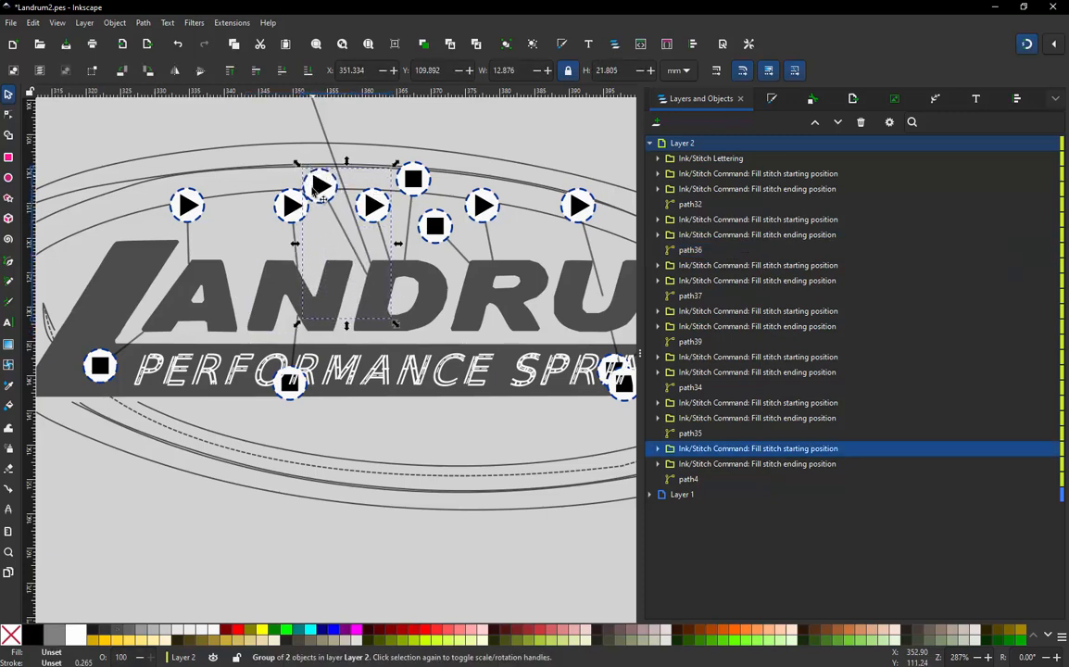
# Move the N's fill ending marker above the gap between N and D, and the A's ending marker above the L
pyautogui.click(308, 402)
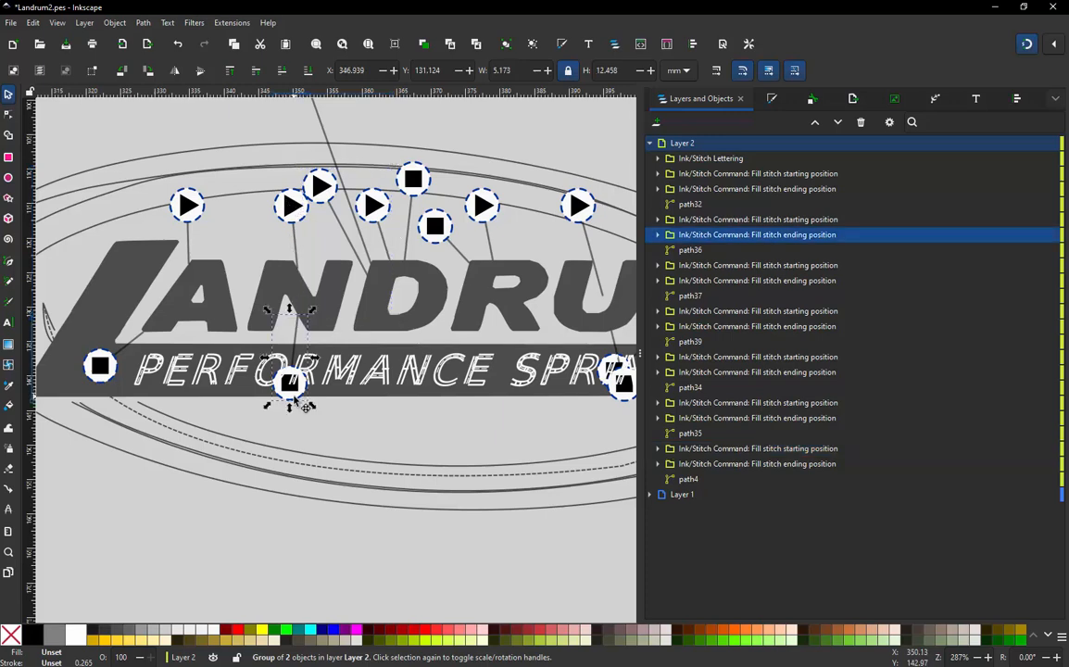
pyautogui.moveTo(304, 407)
pyautogui.mouseDown()
pyautogui.moveTo(345, 384)
pyautogui.moveTo(380, 274)
pyautogui.moveTo(352, 231)
pyautogui.moveTo(370, 243)
pyautogui.moveTo(375, 276)
pyautogui.moveTo(377, 250)
pyautogui.mouseUp()
pyautogui.click(123, 373)
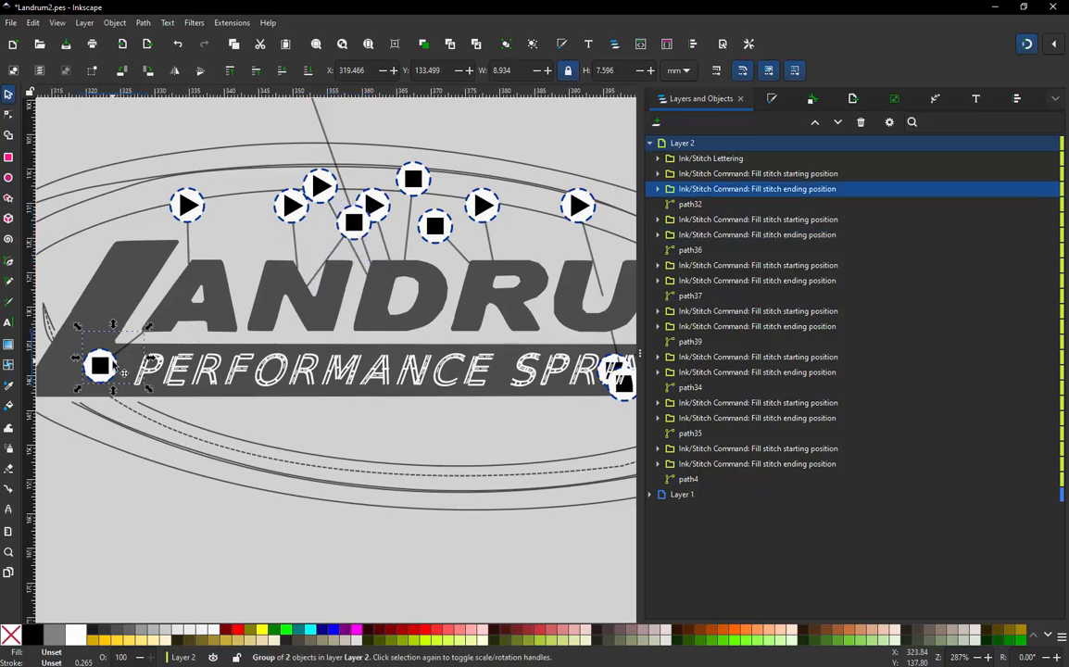
pyautogui.moveTo(121, 372)
pyautogui.mouseDown()
pyautogui.moveTo(141, 285)
pyautogui.moveTo(141, 205)
pyautogui.mouseUp()
pyautogui.scroll(-1, 153, 318)
pyautogui.scroll(1, 462, 367)
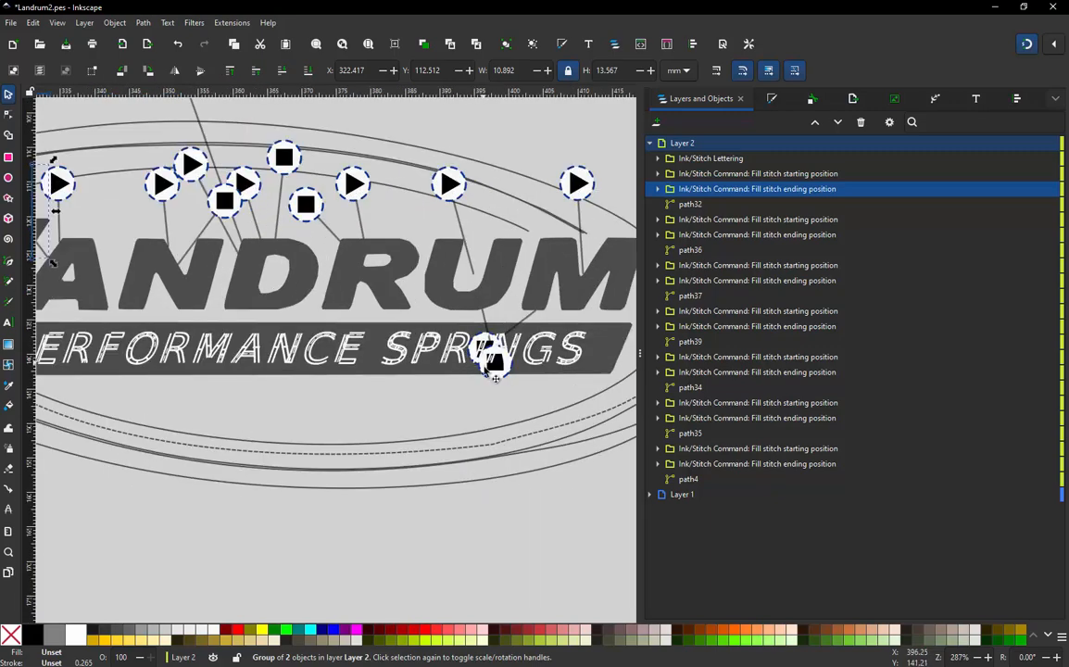
# Move the U's and M's fill ending markers from the SPRINGS lettering up above the gap between U and M
pyautogui.click(509, 381)
pyautogui.moveTo(510, 363)
pyautogui.mouseDown()
pyautogui.moveTo(517, 181)
pyautogui.moveTo(530, 182)
pyautogui.moveTo(554, 225)
pyautogui.moveTo(536, 198)
pyautogui.mouseUp()
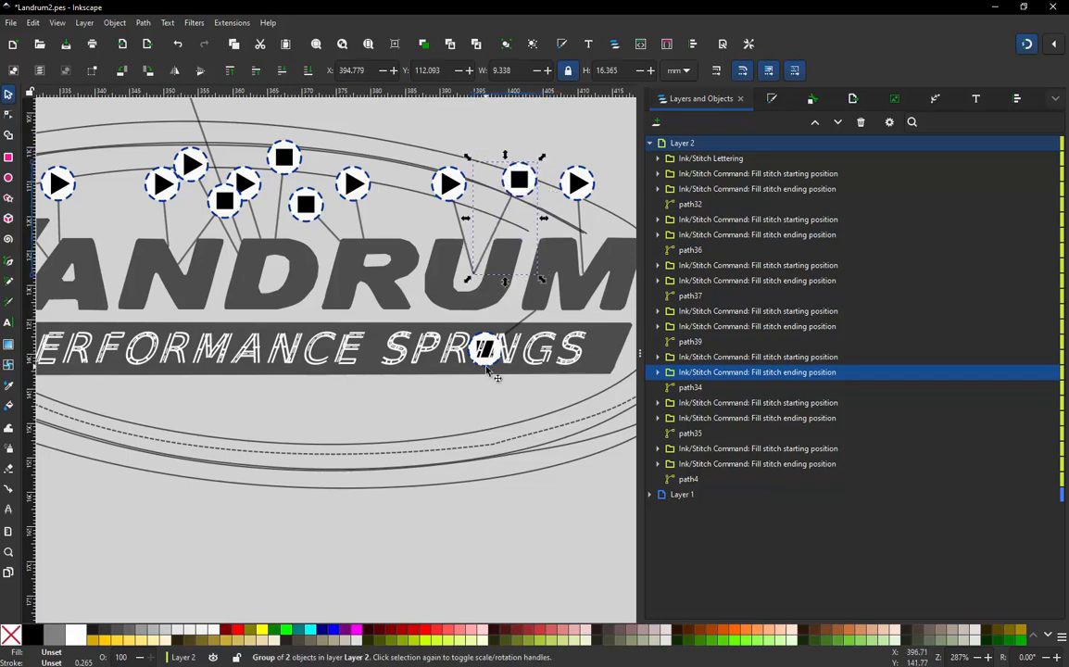
pyautogui.click(492, 369)
pyautogui.click(493, 412)
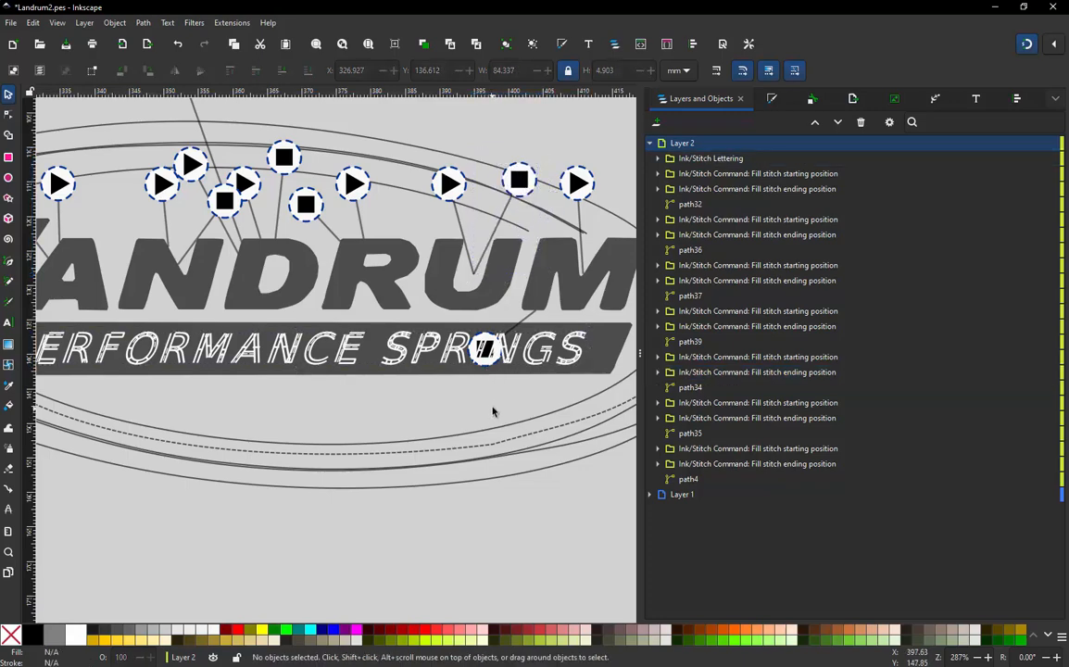
pyautogui.scroll(4, 495, 373)
pyautogui.click(451, 290)
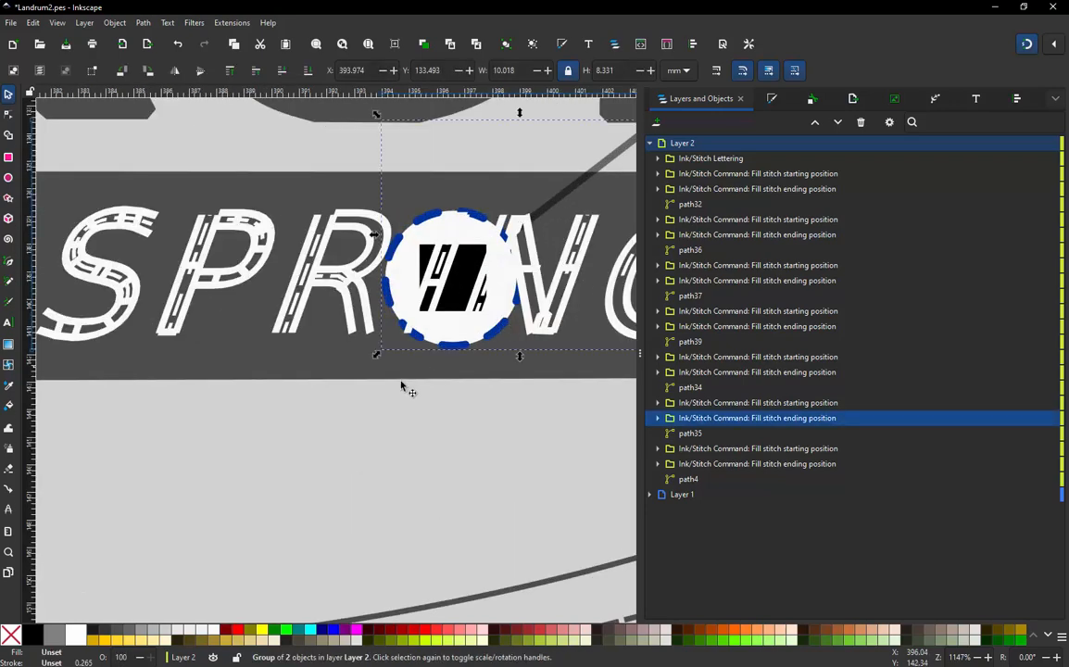
pyautogui.scroll(-2, 408, 380)
pyautogui.moveTo(448, 361)
pyautogui.mouseDown()
pyautogui.moveTo(461, 253)
pyautogui.moveTo(468, 269)
pyautogui.moveTo(447, 265)
pyautogui.mouseUp()
pyautogui.scroll(-2, 450, 266)
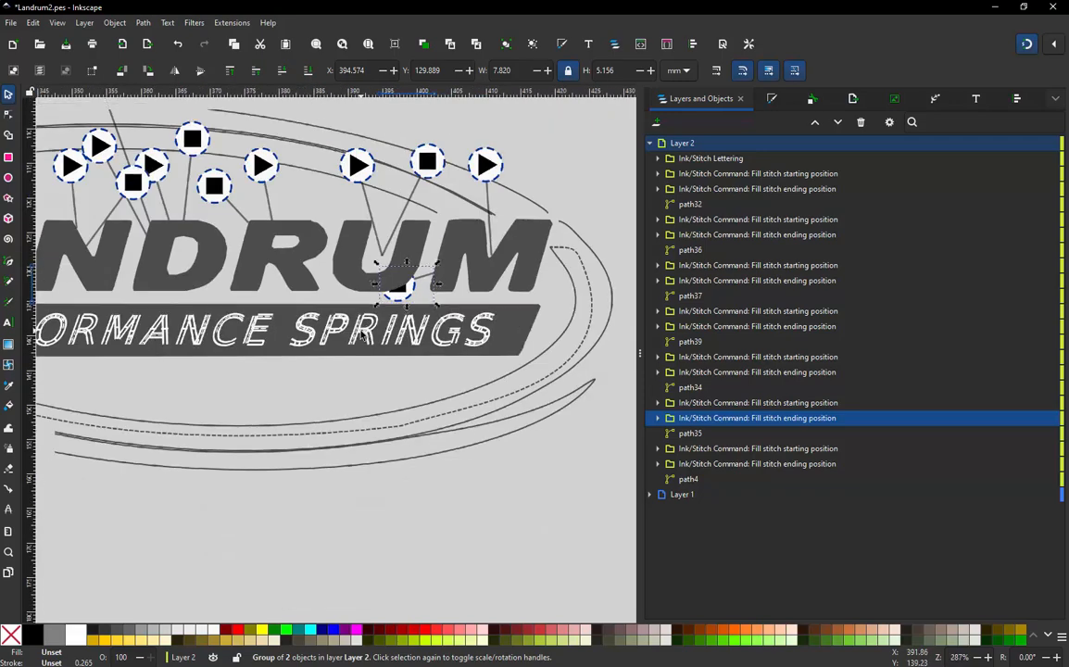
pyautogui.scroll(3, 334, 358)
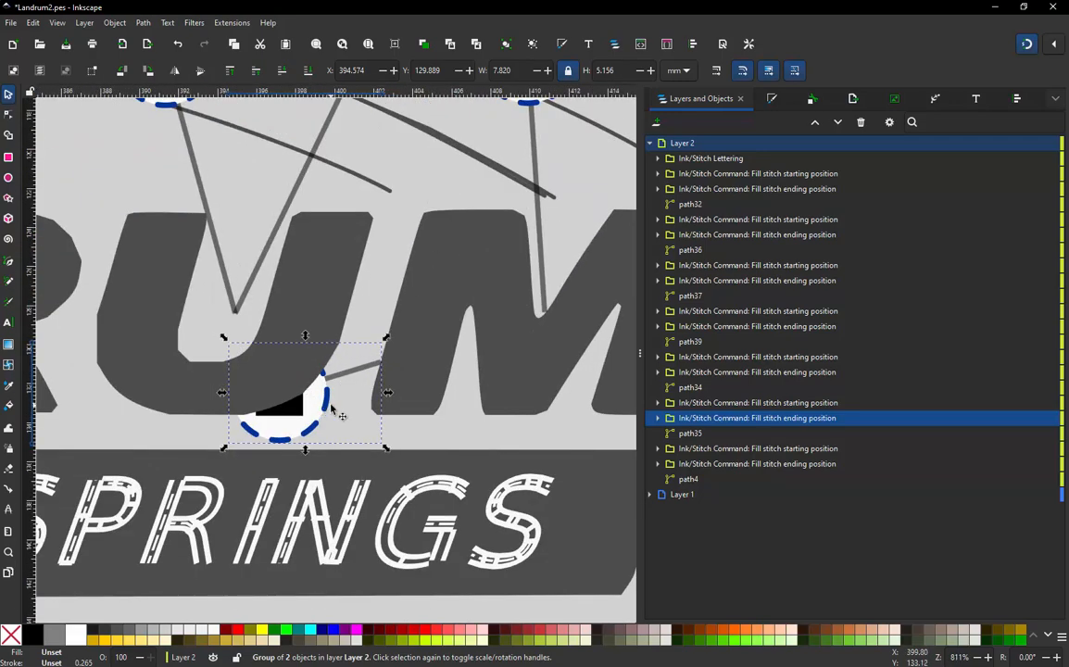
pyautogui.moveTo(338, 414)
pyautogui.mouseDown()
pyautogui.moveTo(339, 307)
pyautogui.moveTo(397, 157)
pyautogui.moveTo(390, 165)
pyautogui.mouseUp()
pyautogui.scroll(-3, 339, 382)
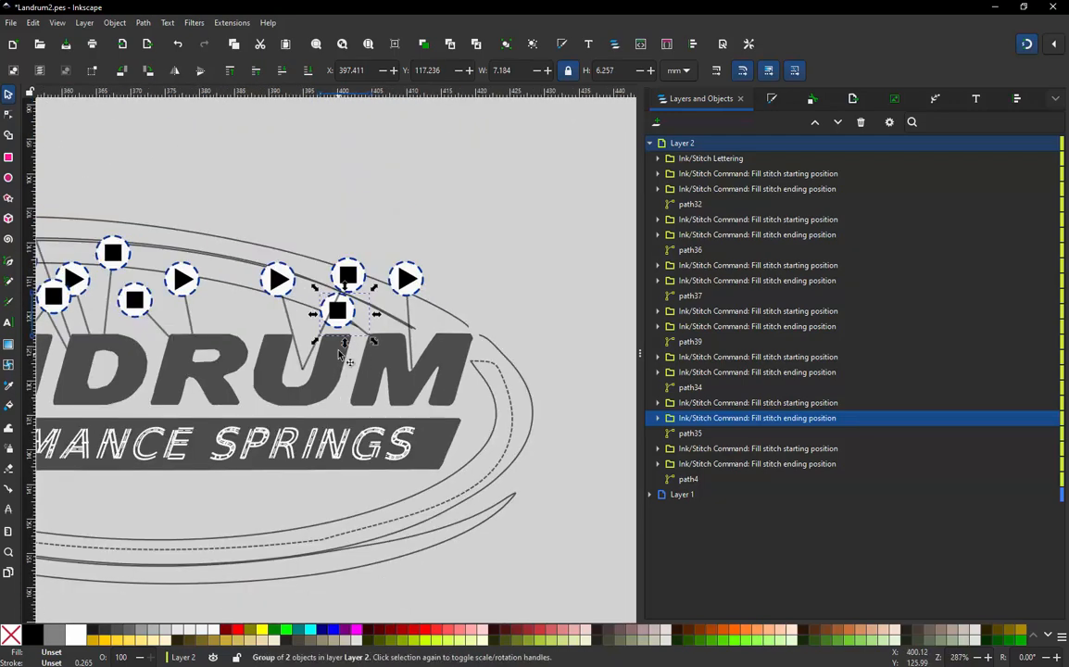
# Place the U's starting marker above the M so it connects at the U's upper-right corner, and its ending marker beneath the R
pyautogui.scroll(2, 339, 358)
pyautogui.moveTo(216, 229)
pyautogui.mouseDown()
pyautogui.moveTo(425, 201)
pyautogui.moveTo(497, 243)
pyautogui.mouseUp()
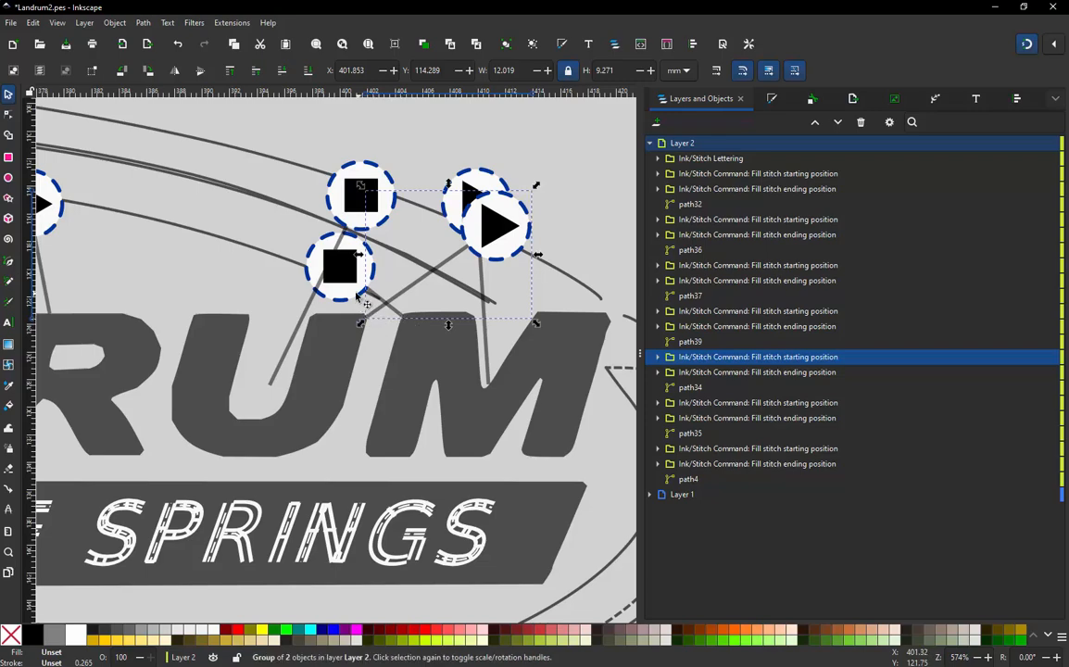
pyautogui.keyDown('ctrl'); pyautogui.scroll(-3, 364, 237); pyautogui.keyUp('ctrl')
pyautogui.keyDown('ctrl'); pyautogui.scroll(3, 376, 219); pyautogui.keyUp('ctrl')
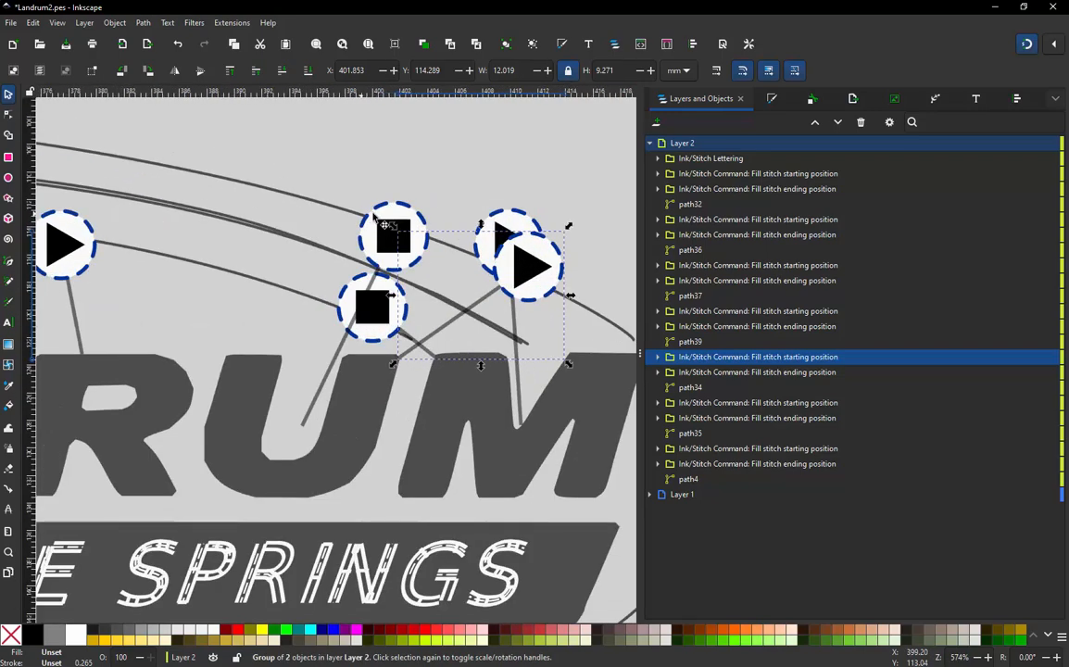
pyautogui.click(402, 210)
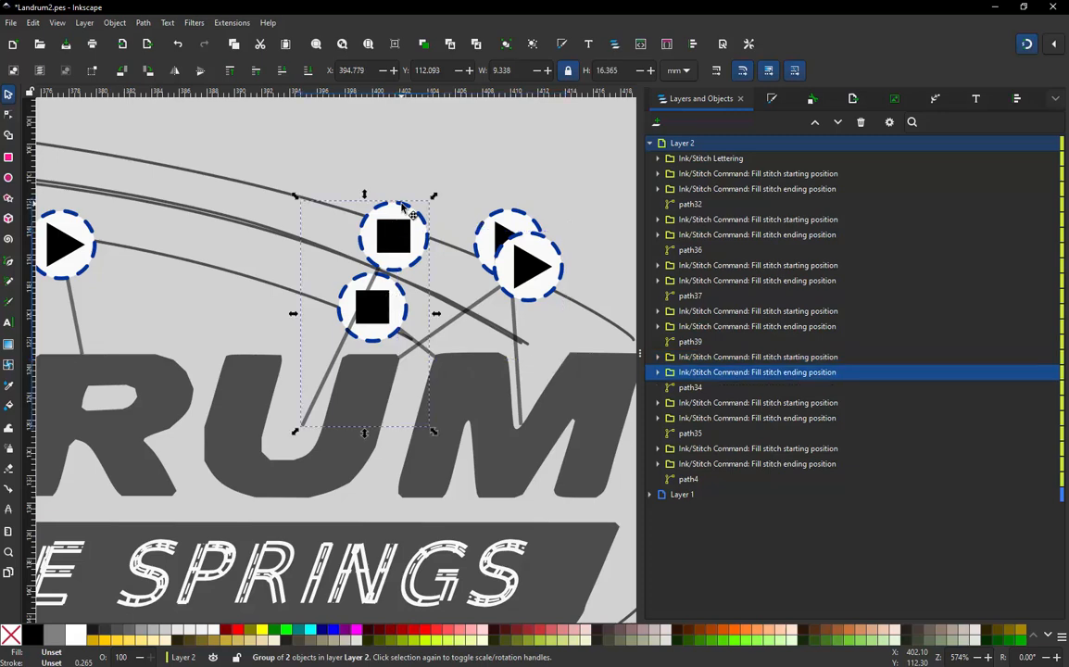
pyautogui.moveTo(403, 205)
pyautogui.mouseDown()
pyautogui.moveTo(220, 306)
pyautogui.moveTo(143, 414)
pyautogui.moveTo(127, 471)
pyautogui.moveTo(131, 480)
pyautogui.moveTo(156, 471)
pyautogui.moveTo(153, 485)
pyautogui.mouseUp()
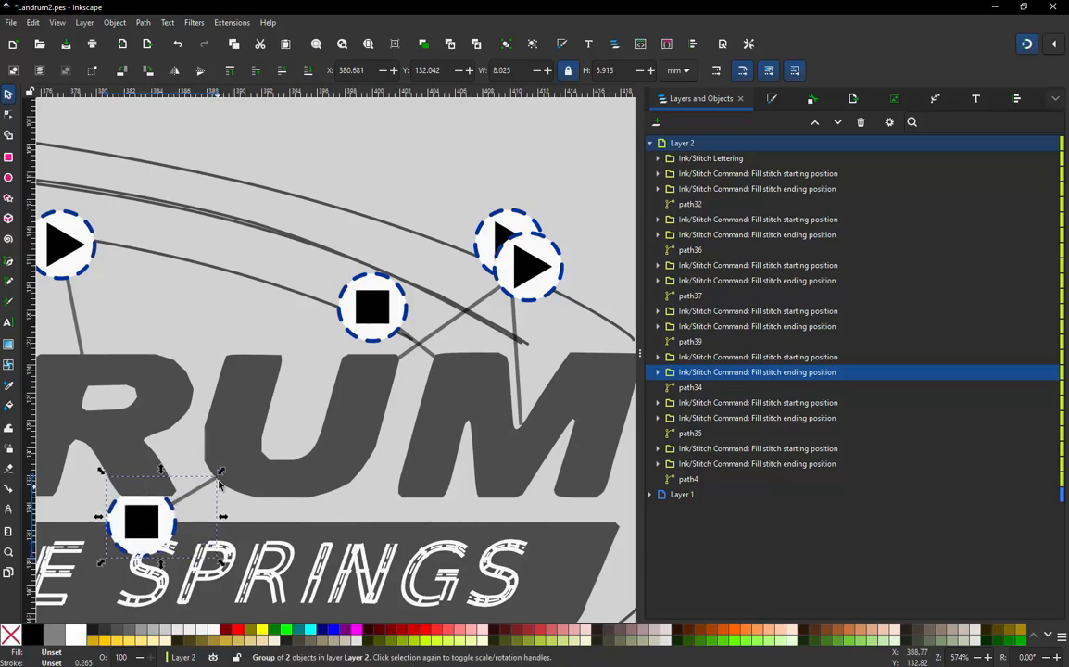
# Move the R's fill starting marker over the SPRINGS lettering so it connects at the lower end of the R's right leg
pyautogui.scroll(-3, 199, 437)
pyautogui.scroll(2, 222, 394)
pyautogui.click(206, 315)
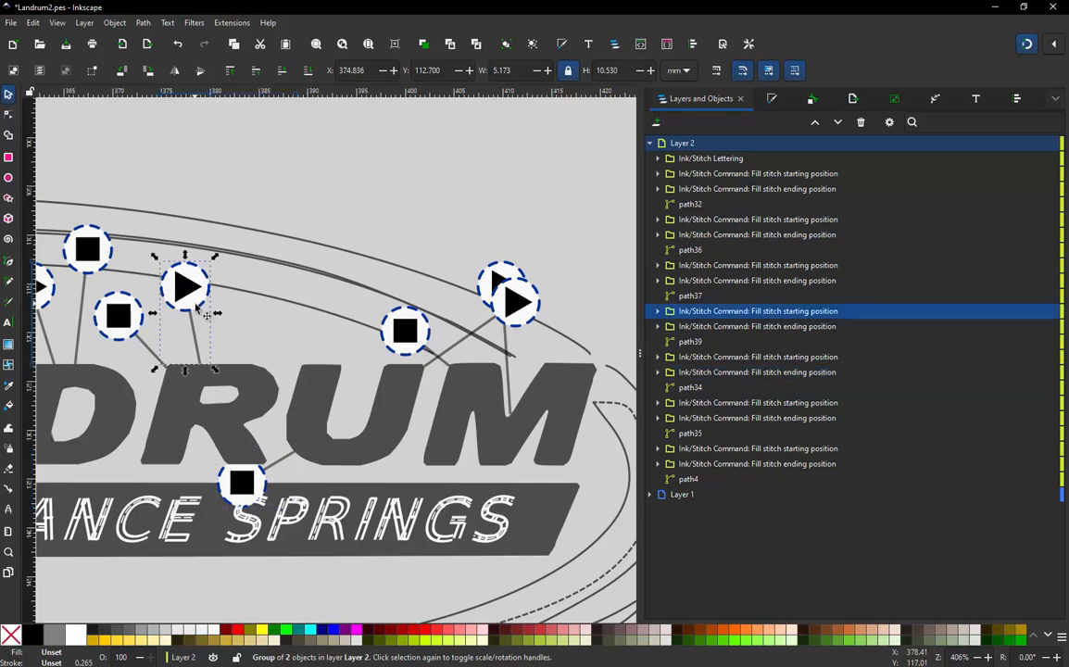
pyautogui.moveTo(206, 315)
pyautogui.mouseDown()
pyautogui.moveTo(319, 432)
pyautogui.moveTo(347, 498)
pyautogui.moveTo(379, 526)
pyautogui.mouseUp()
pyautogui.scroll(2, 389, 500)
pyautogui.scroll(1, 396, 496)
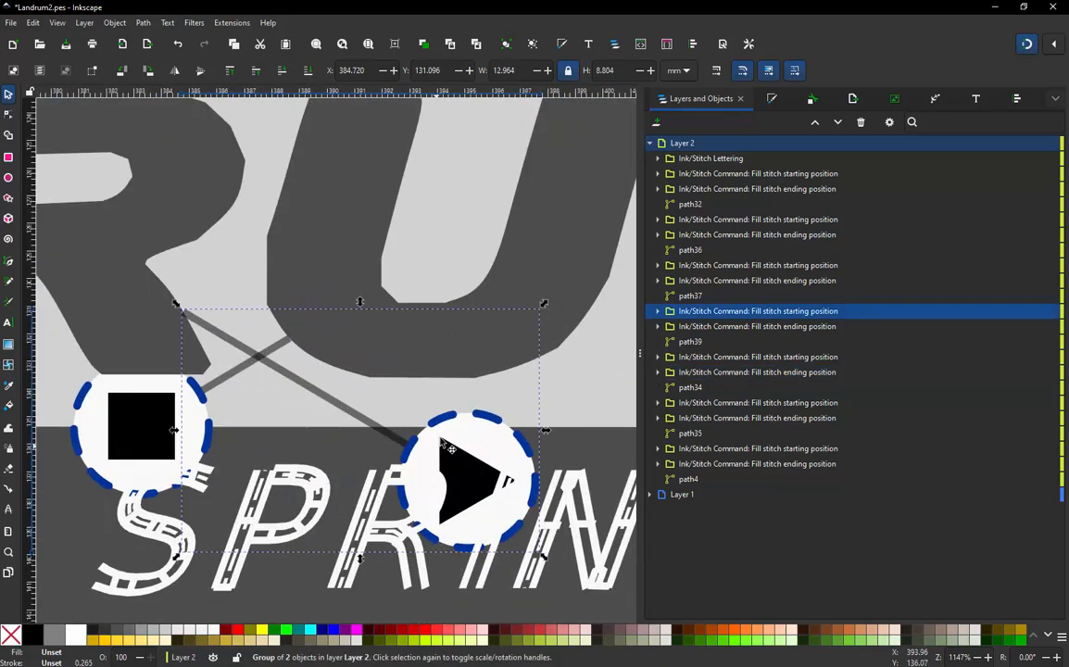
pyautogui.moveTo(445, 426)
pyautogui.mouseDown()
pyautogui.moveTo(414, 407)
pyautogui.moveTo(401, 517)
pyautogui.moveTo(411, 503)
pyautogui.moveTo(393, 498)
pyautogui.moveTo(391, 469)
pyautogui.moveTo(367, 465)
pyautogui.moveTo(384, 471)
pyautogui.moveTo(398, 459)
pyautogui.mouseUp()
# Move the R's fill ending marker into the D so it connects at the R's left edge, about mid-height
pyautogui.scroll(-1, 404, 453)
pyautogui.scroll(-3, 174, 306)
pyautogui.scroll(3, 98, 251)
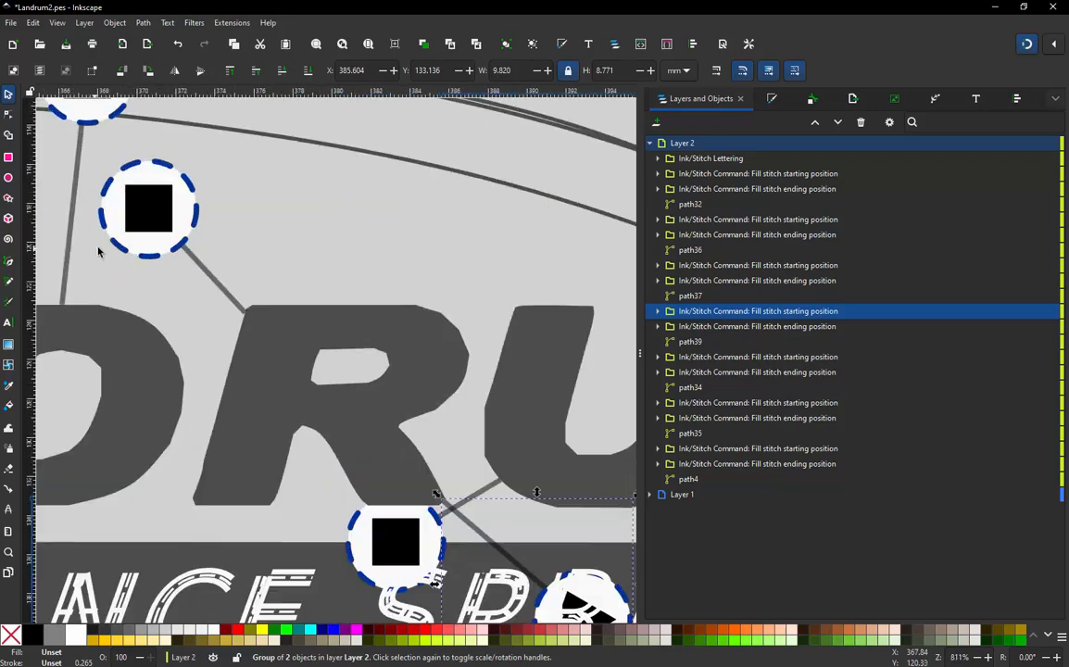
pyautogui.scroll(-3, 167, 241)
pyautogui.scroll(2, 166, 241)
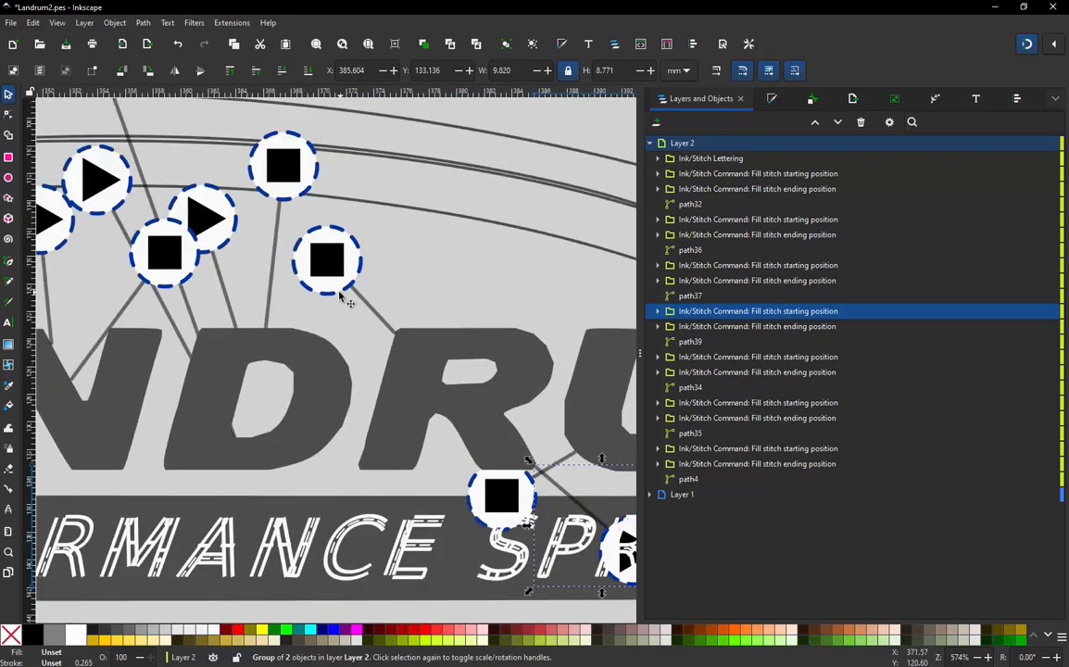
pyautogui.moveTo(347, 296)
pyautogui.mouseDown()
pyautogui.moveTo(339, 389)
pyautogui.moveTo(313, 436)
pyautogui.moveTo(356, 424)
pyautogui.moveTo(353, 405)
pyautogui.mouseUp()
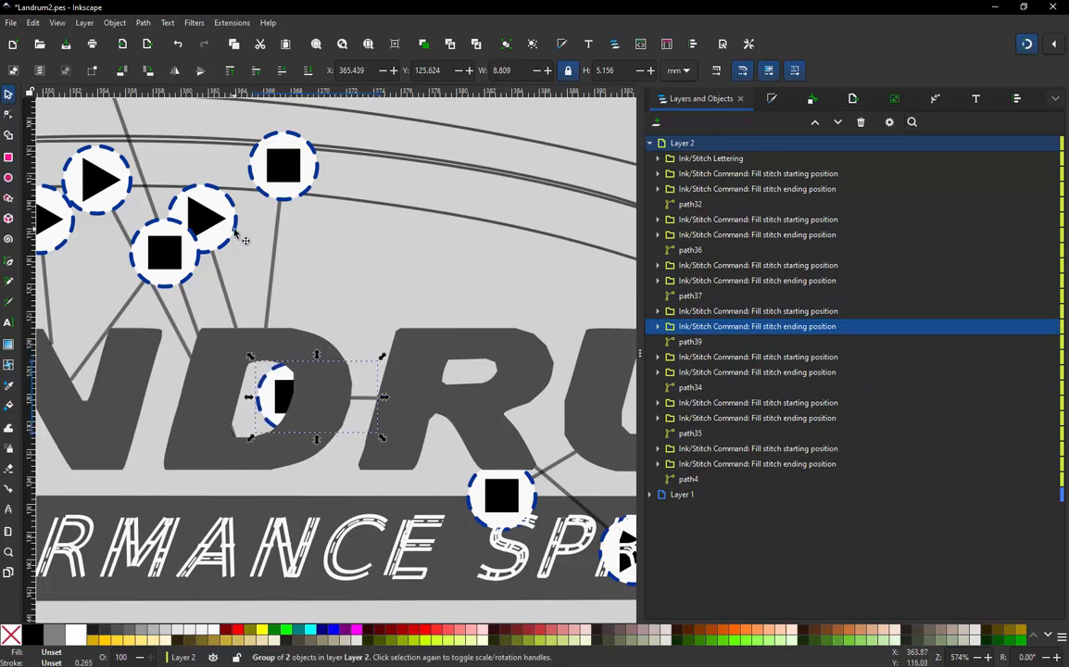
# Place the D's starting marker on the R, level with the D's right edge, and the D's ending marker above the N
pyautogui.moveTo(243, 239)
pyautogui.mouseDown()
pyautogui.moveTo(332, 267)
pyautogui.moveTo(484, 415)
pyautogui.mouseUp()
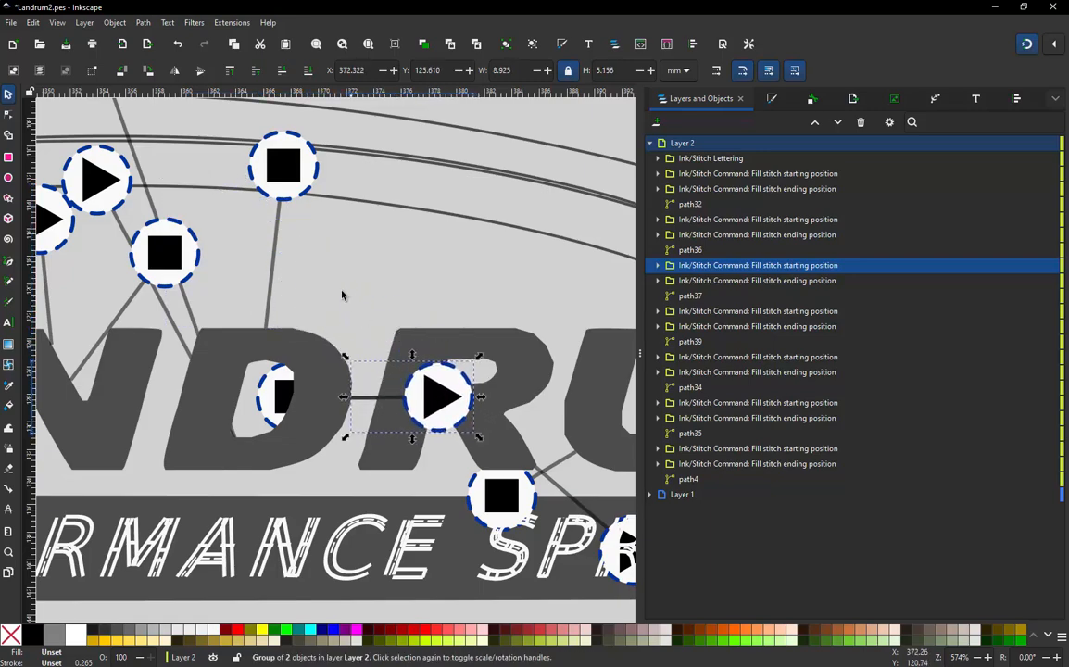
pyautogui.moveTo(292, 205); pyautogui.dragTo(87, 250)
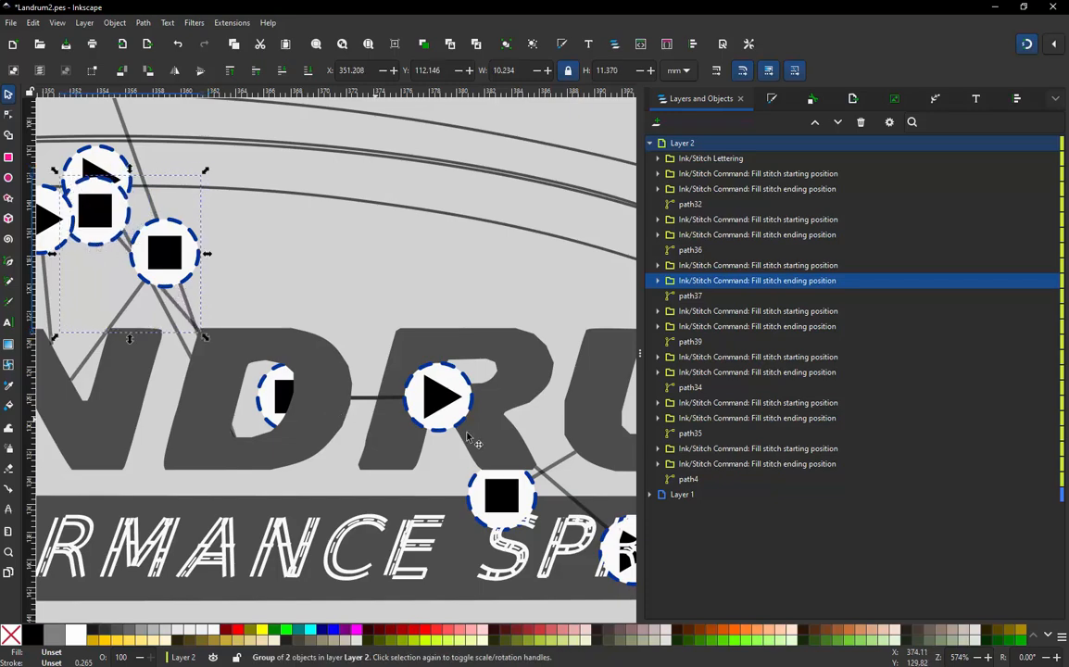
# Move the N's fill ending marker down onto the PERFORMANCE lettering so it connects at the N's lower-left corner
pyautogui.scroll(-1, 483, 431)
pyautogui.scroll(1, 189, 332)
pyautogui.scroll(1, 191, 302)
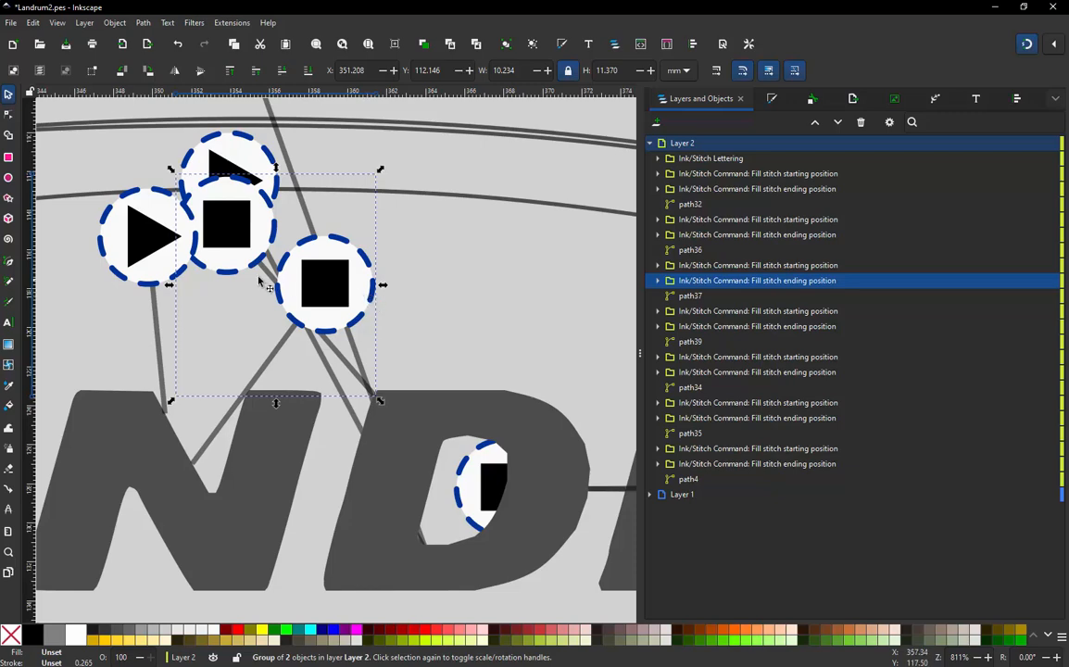
pyautogui.scroll(-1, 502, 330)
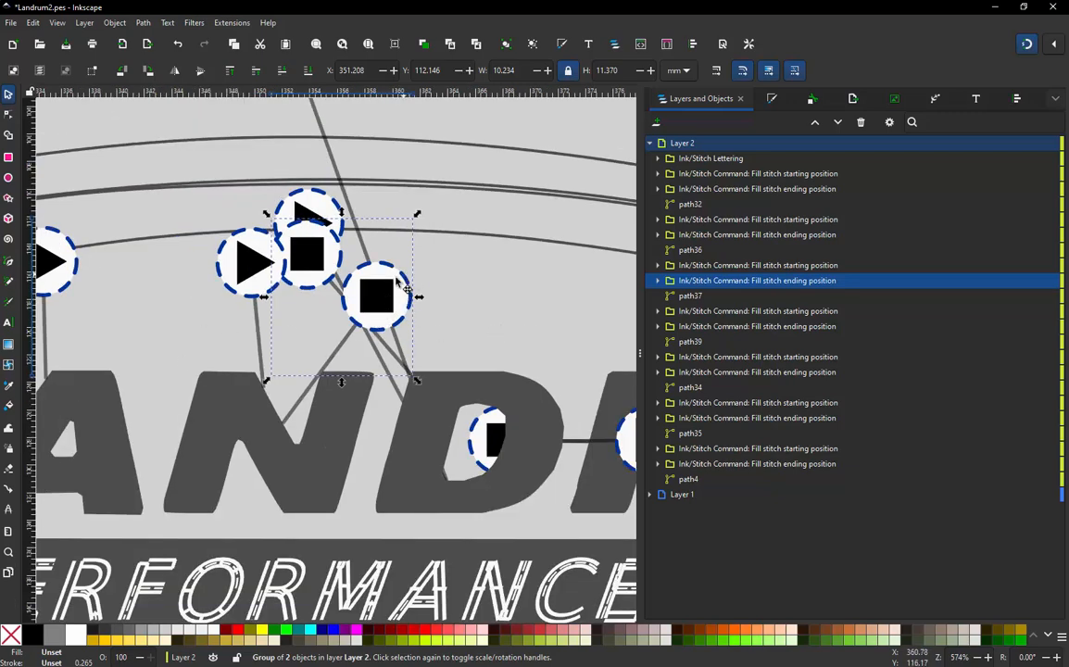
pyautogui.moveTo(406, 290)
pyautogui.mouseDown()
pyautogui.moveTo(88, 425)
pyautogui.moveTo(42, 542)
pyautogui.moveTo(54, 588)
pyautogui.mouseUp()
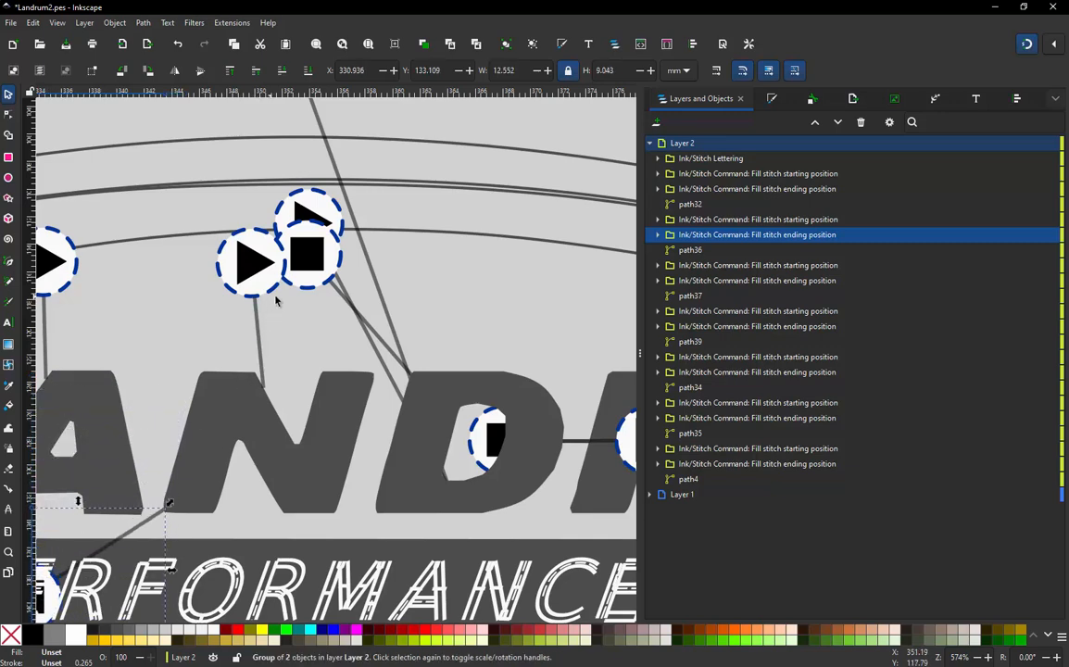
# Move the L bar's fill starting marker above the D, just inside the ellipse
pyautogui.moveTo(338, 208)
pyautogui.mouseDown()
pyautogui.moveTo(278, 227)
pyautogui.moveTo(250, 468)
pyautogui.moveTo(278, 612)
pyautogui.moveTo(389, 454)
pyautogui.moveTo(481, 474)
pyautogui.moveTo(435, 524)
pyautogui.moveTo(278, 528)
pyautogui.moveTo(298, 232)
pyautogui.moveTo(371, 190)
pyautogui.moveTo(547, 160)
pyautogui.moveTo(604, 167)
pyautogui.moveTo(613, 215)
pyautogui.mouseUp()
pyautogui.scroll(-1, 260, 346)
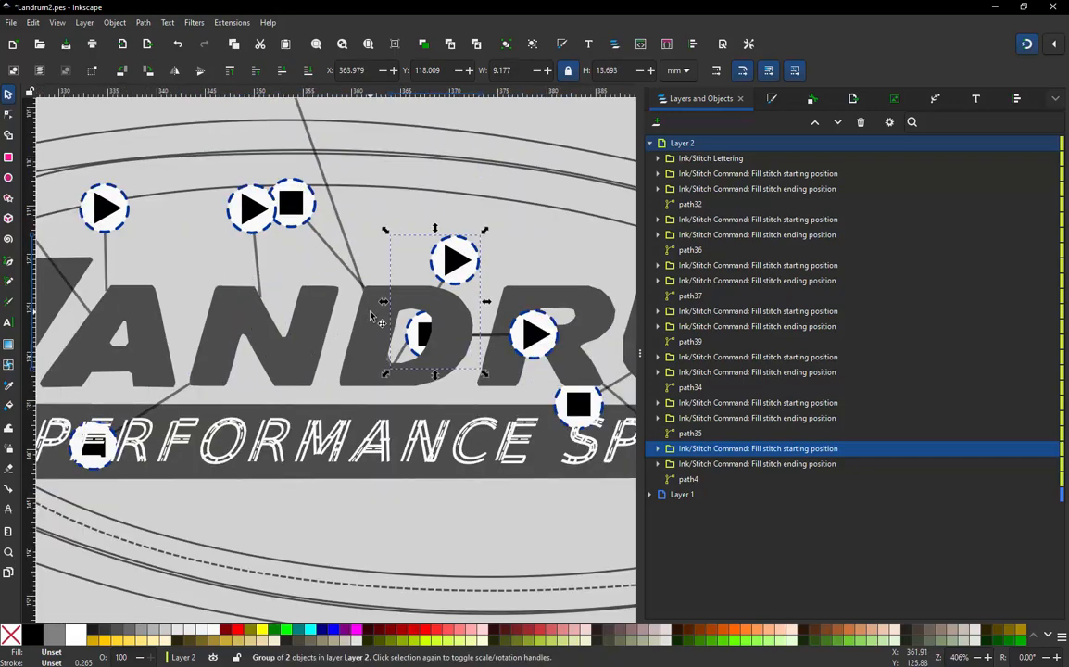
pyautogui.scroll(-1, 371, 317)
pyautogui.scroll(2, 431, 278)
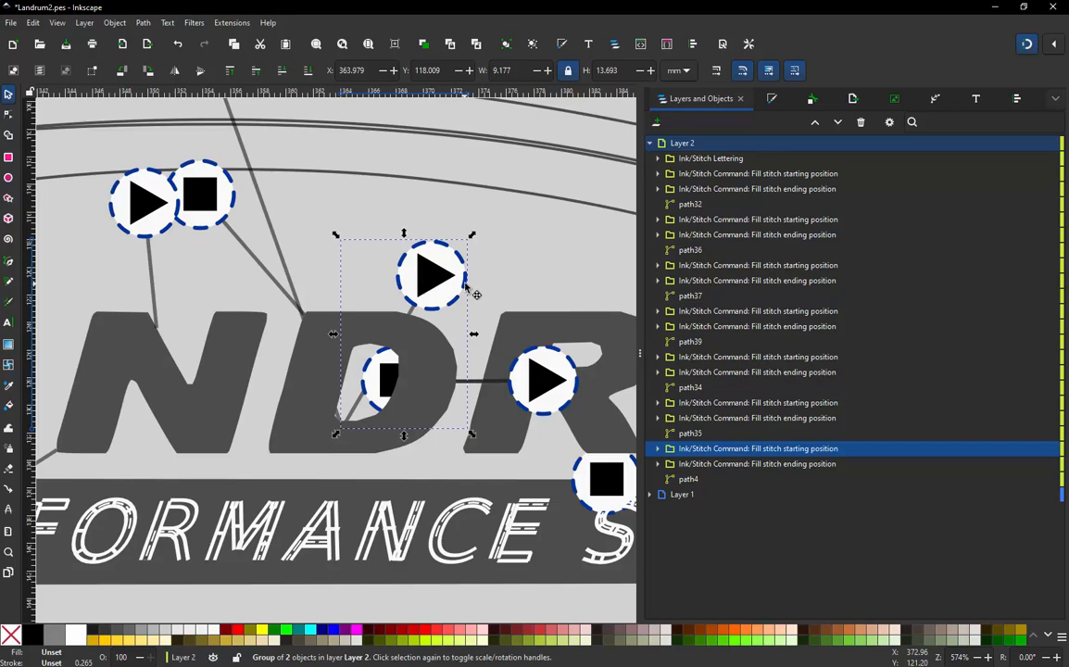
pyautogui.moveTo(466, 287)
pyautogui.mouseDown()
pyautogui.moveTo(513, 334)
pyautogui.moveTo(537, 262)
pyautogui.moveTo(299, 417)
pyautogui.moveTo(325, 571)
pyautogui.moveTo(398, 608)
pyautogui.moveTo(475, 472)
pyautogui.moveTo(459, 202)
pyautogui.moveTo(445, 178)
pyautogui.moveTo(444, 204)
pyautogui.moveTo(470, 228)
pyautogui.mouseUp()
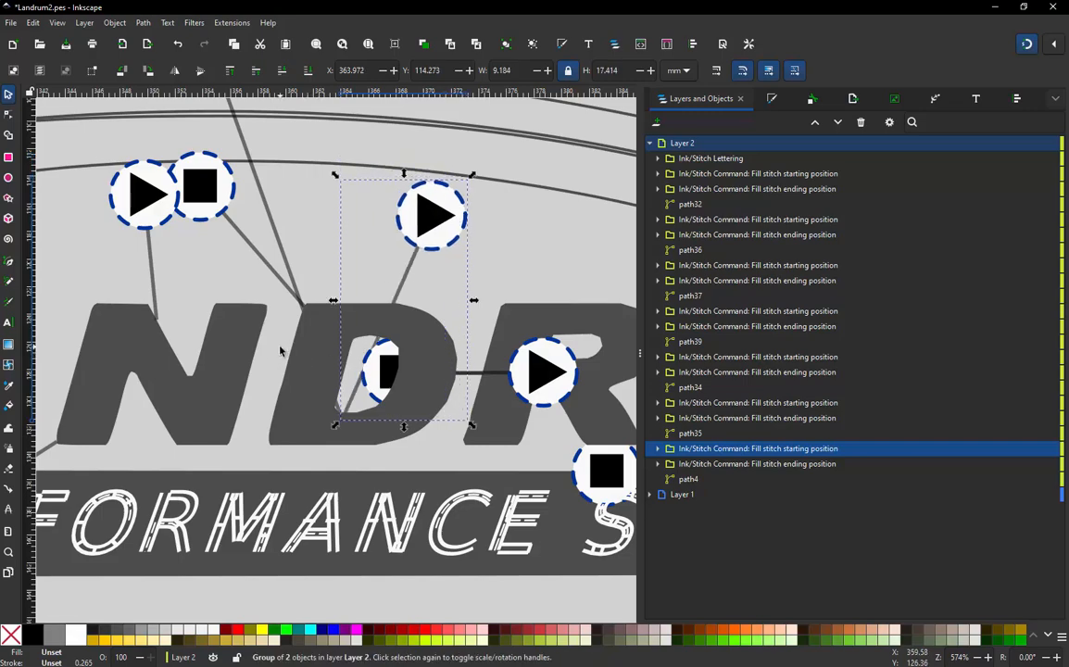
# Move the L bar's fill ending marker onto the outer ellipse line above the R
pyautogui.scroll(-2, 282, 352)
pyautogui.click(233, 140)
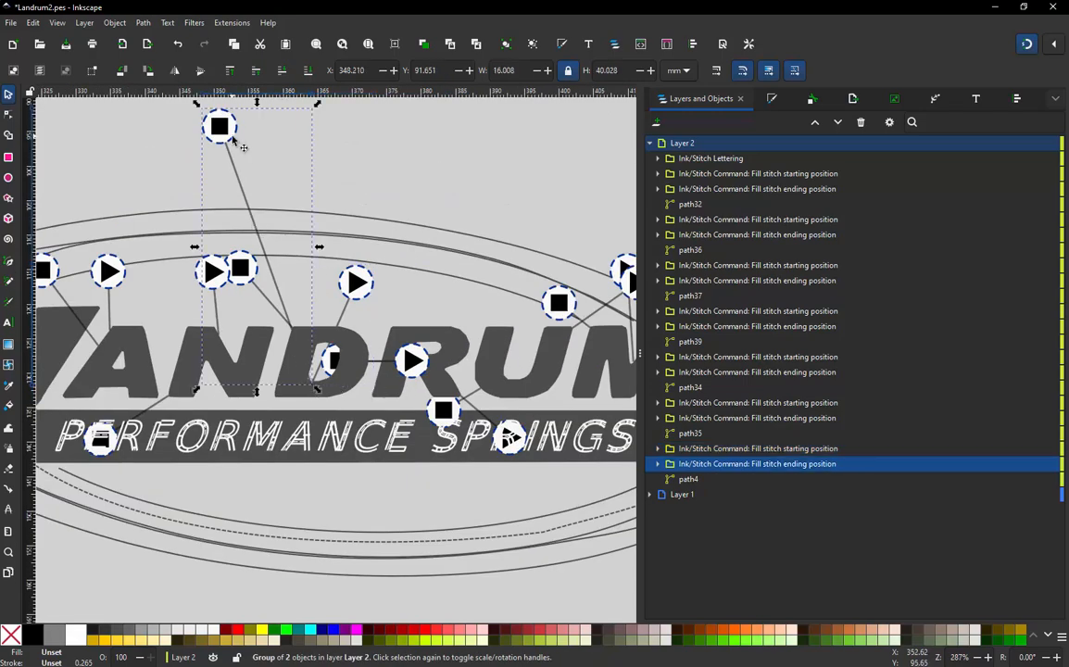
pyautogui.moveTo(244, 146)
pyautogui.mouseDown()
pyautogui.moveTo(364, 197)
pyautogui.moveTo(432, 206)
pyautogui.moveTo(461, 246)
pyautogui.mouseUp()
# Delete the L bar's fill stitch ending position and starting position commands
pyautogui.scroll(3, 322, 423)
pyautogui.click(192, 305)
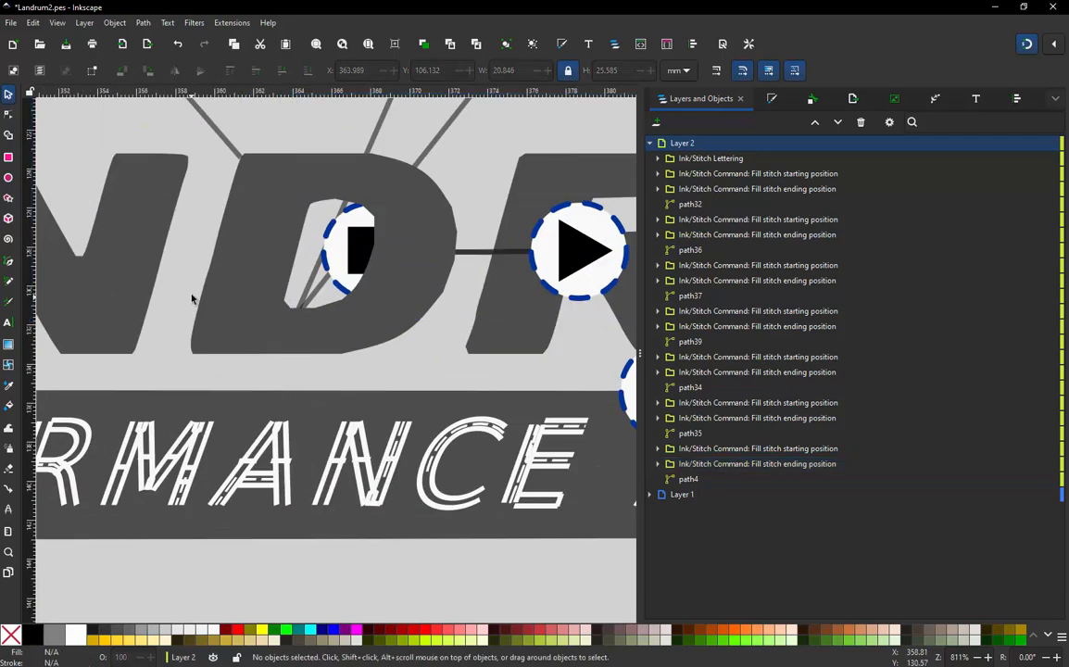
pyautogui.moveTo(183, 275); pyautogui.dragTo(346, 381)
pyautogui.scroll(-3, 270, 353)
pyautogui.scroll(2, 322, 250)
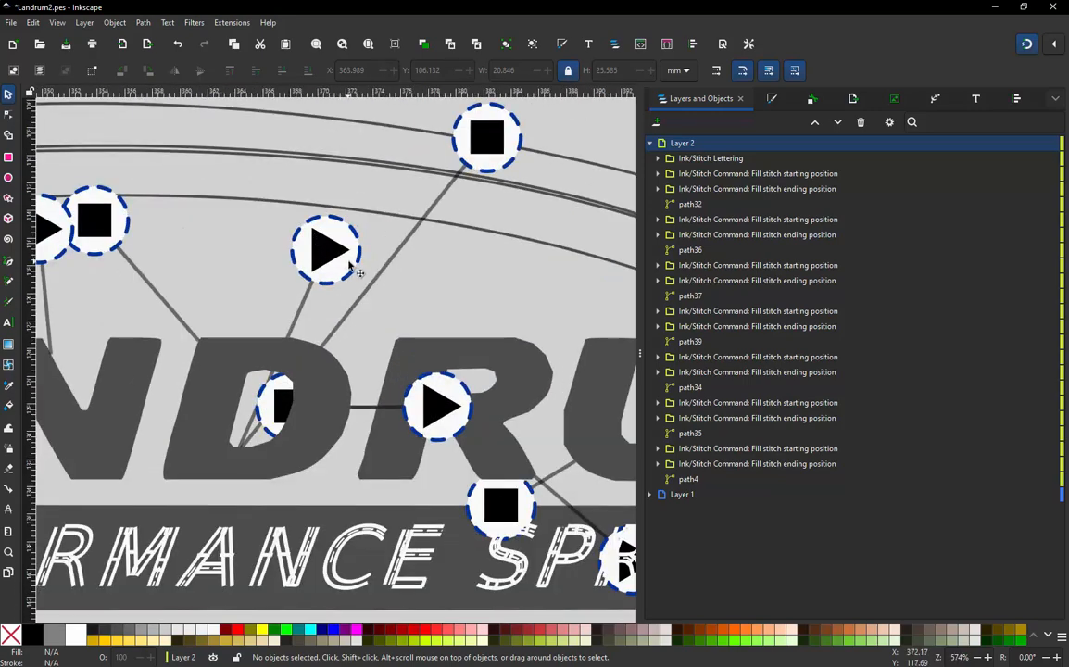
pyautogui.click(489, 175)
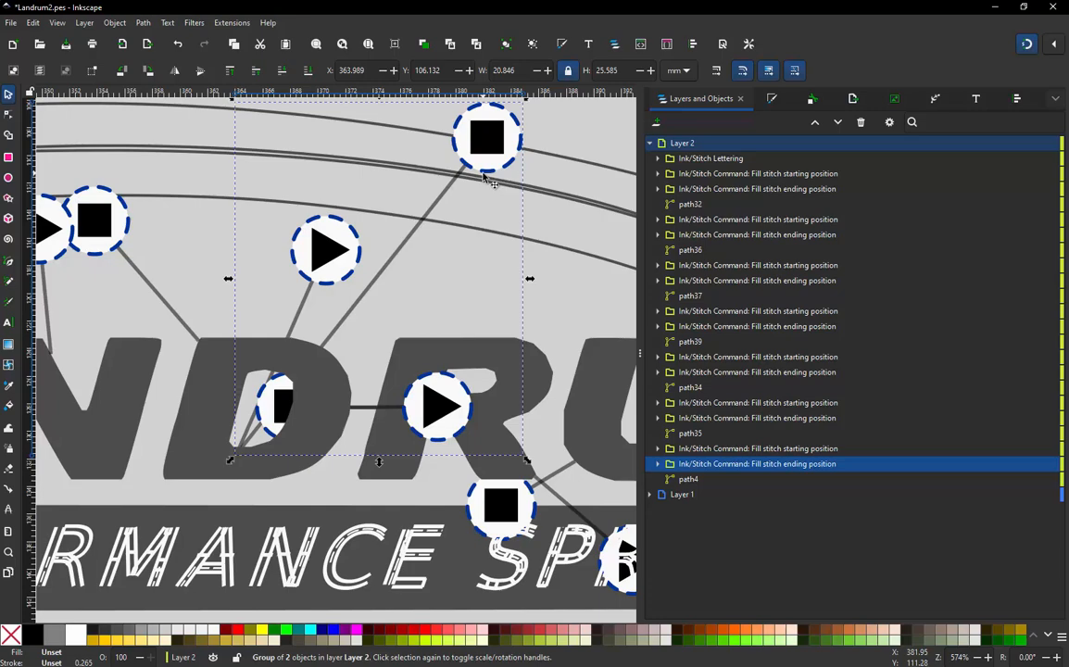
pyautogui.click(748, 466)
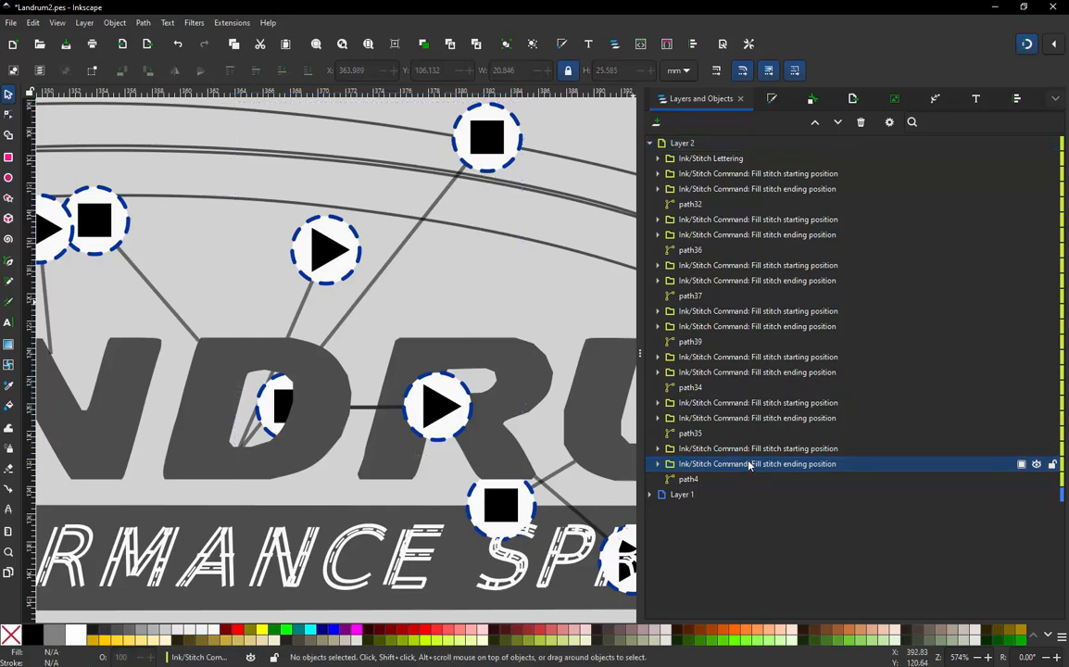
pyautogui.press('Delete')
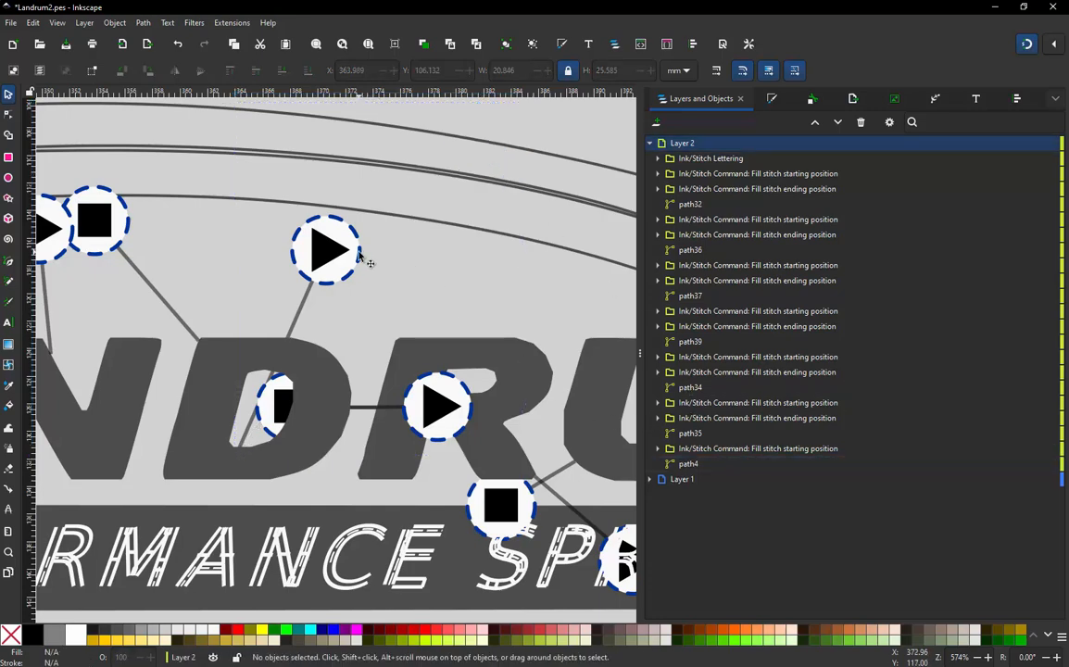
pyautogui.click(361, 259)
pyautogui.press('Delete')
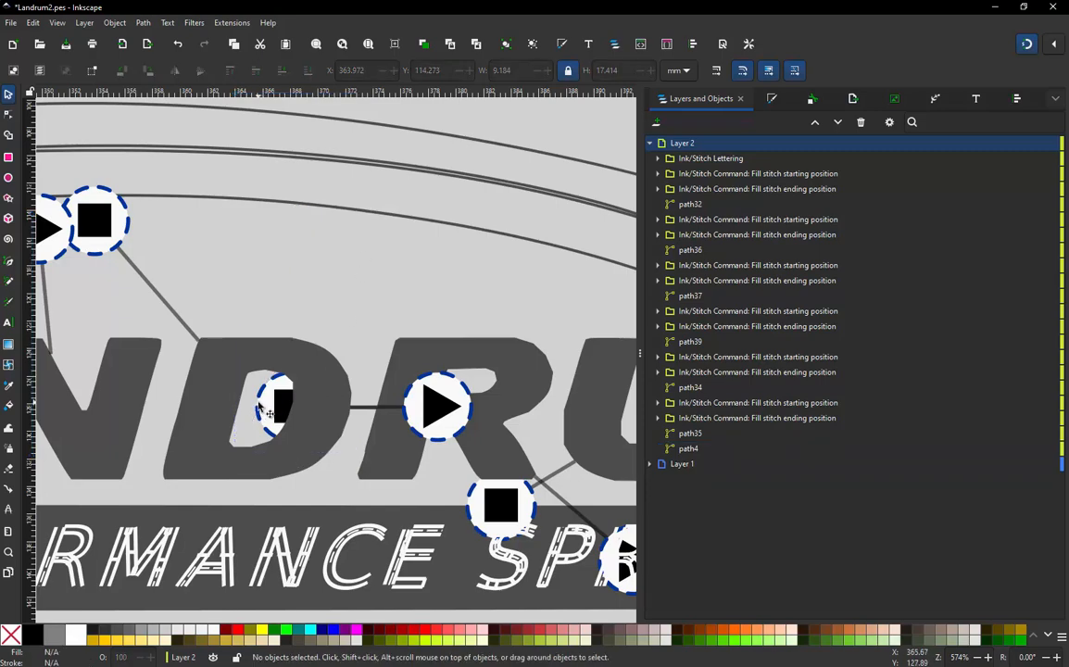
# Fine-tune the D's fill ending marker above the N so it connects at the D's upper-left corner
pyautogui.scroll(-1, 386, 325)
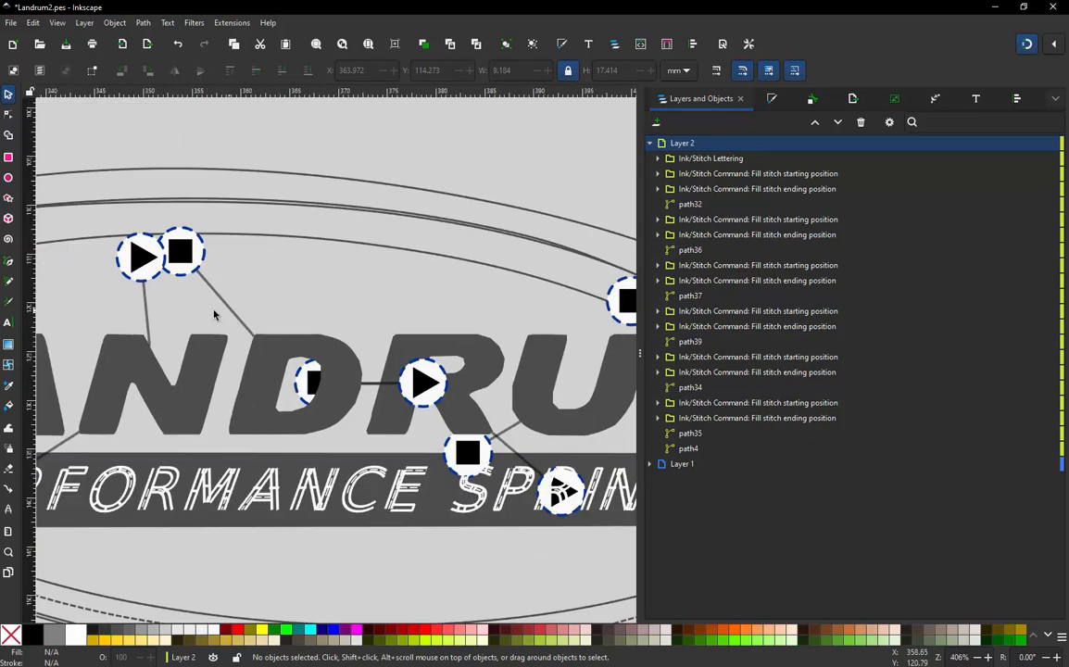
pyautogui.scroll(1, 216, 314)
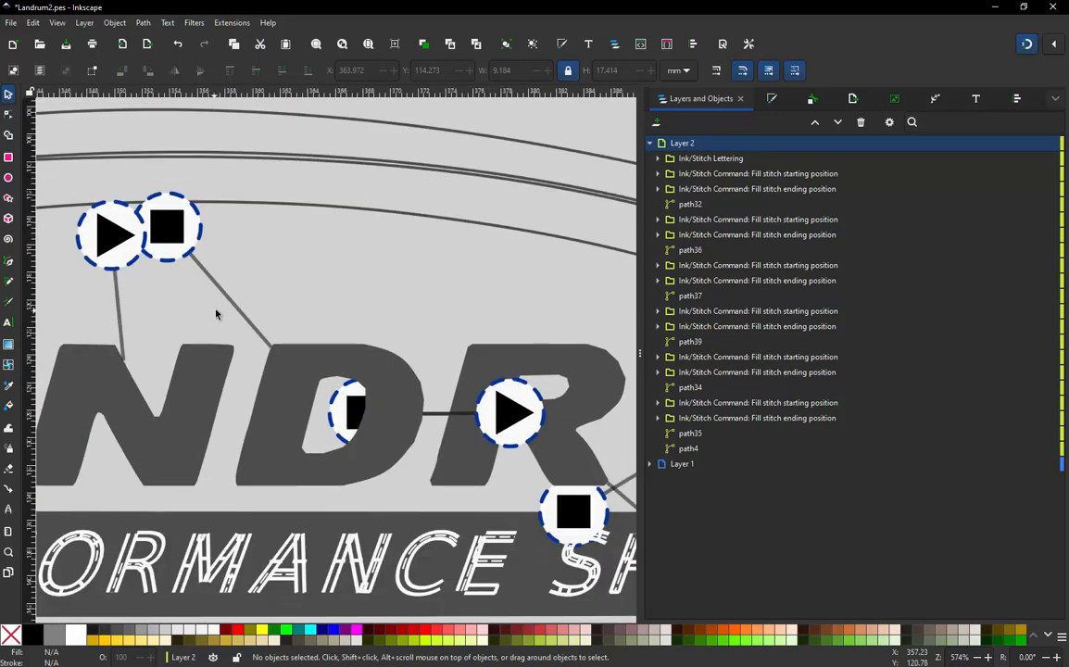
pyautogui.click(200, 235)
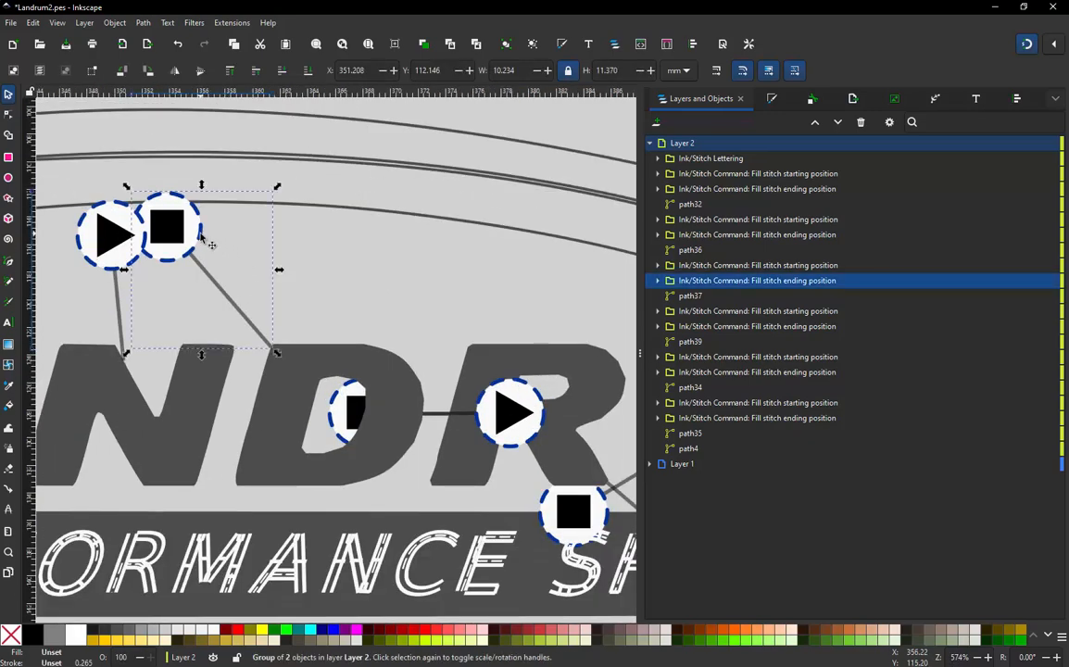
pyautogui.moveTo(211, 243); pyautogui.dragTo(207, 250)
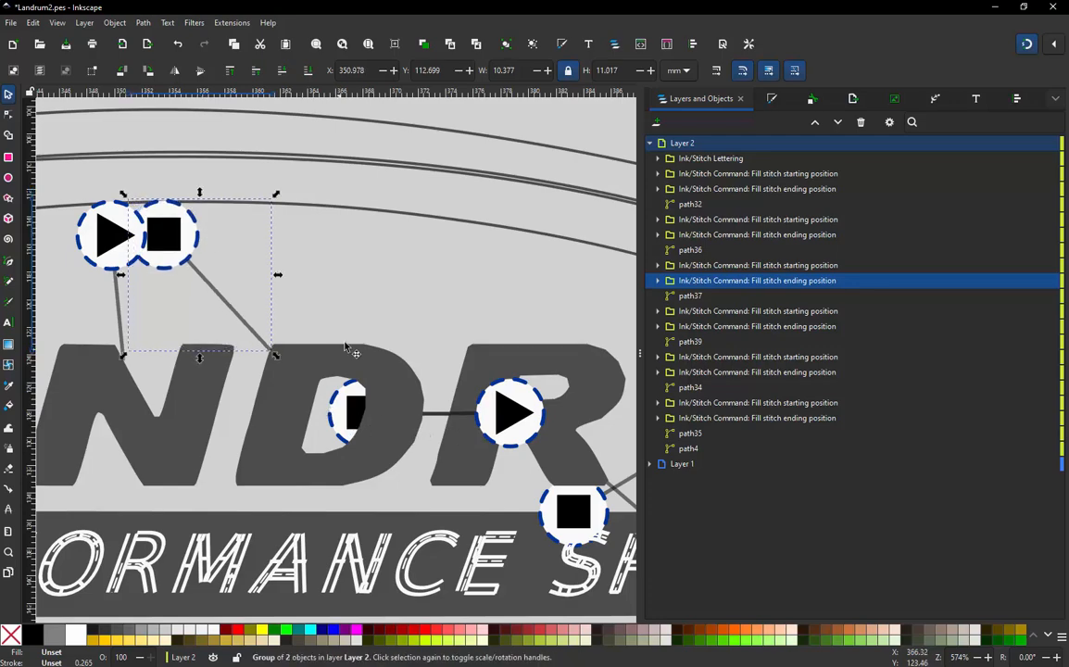
pyautogui.scroll(-1, 345, 347)
pyautogui.scroll(1, 232, 329)
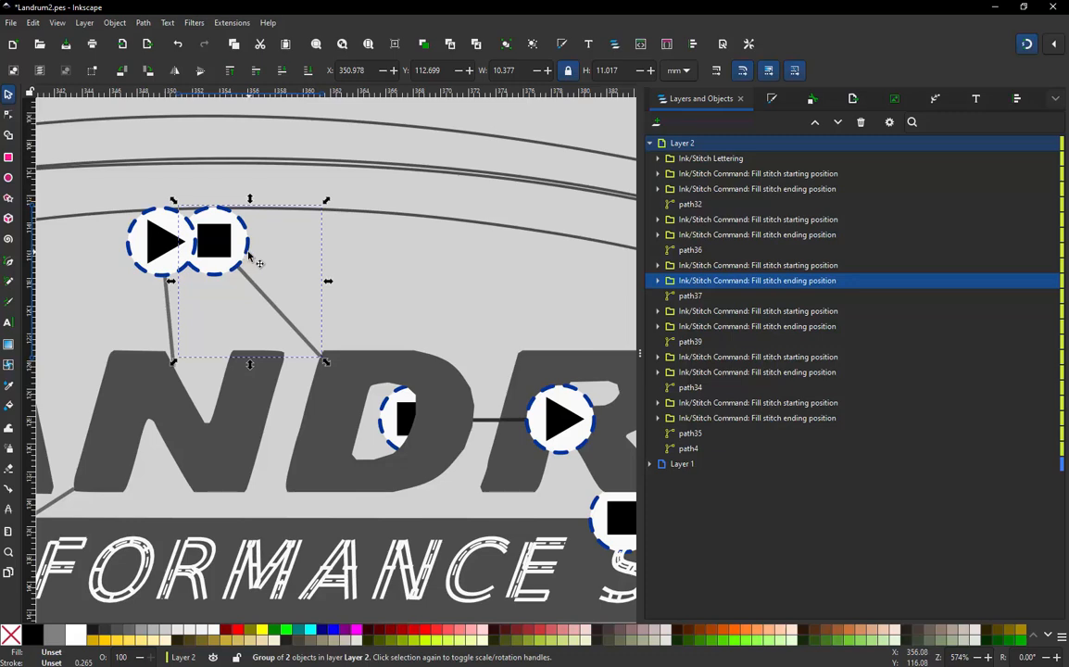
pyautogui.moveTo(248, 254); pyautogui.dragTo(258, 242)
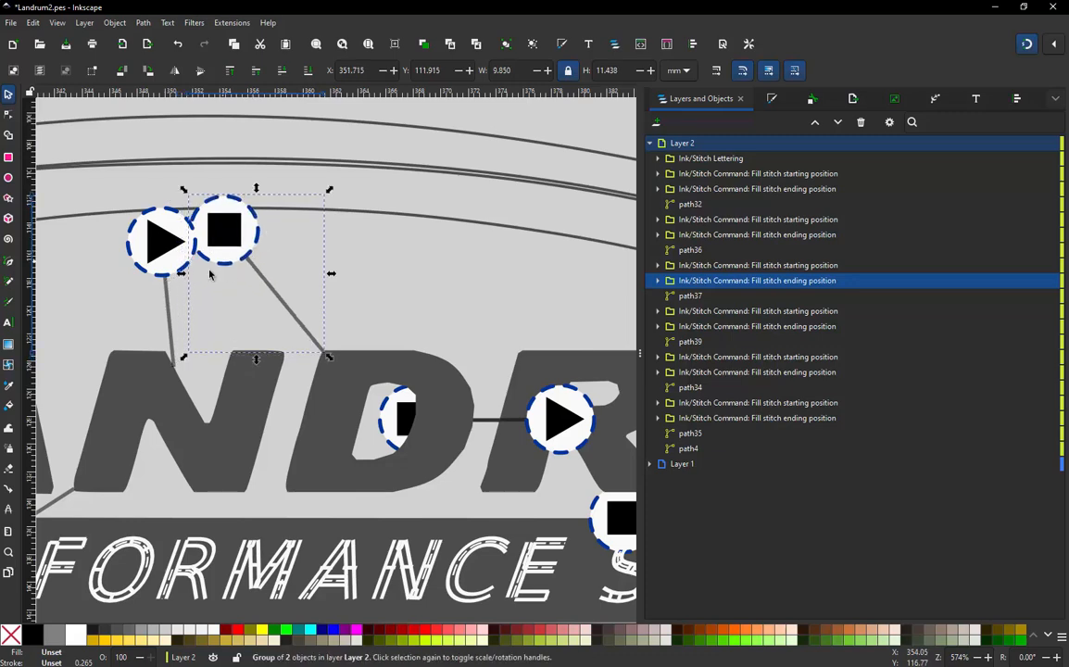
# Move the N's fill starting marker above the D's right edge so it connects at the N's upper-right corner
pyautogui.click(150, 279)
pyautogui.moveTo(164, 280); pyautogui.dragTo(454, 286)
pyautogui.scroll(-3, 454, 286)
pyautogui.scroll(3, 202, 482)
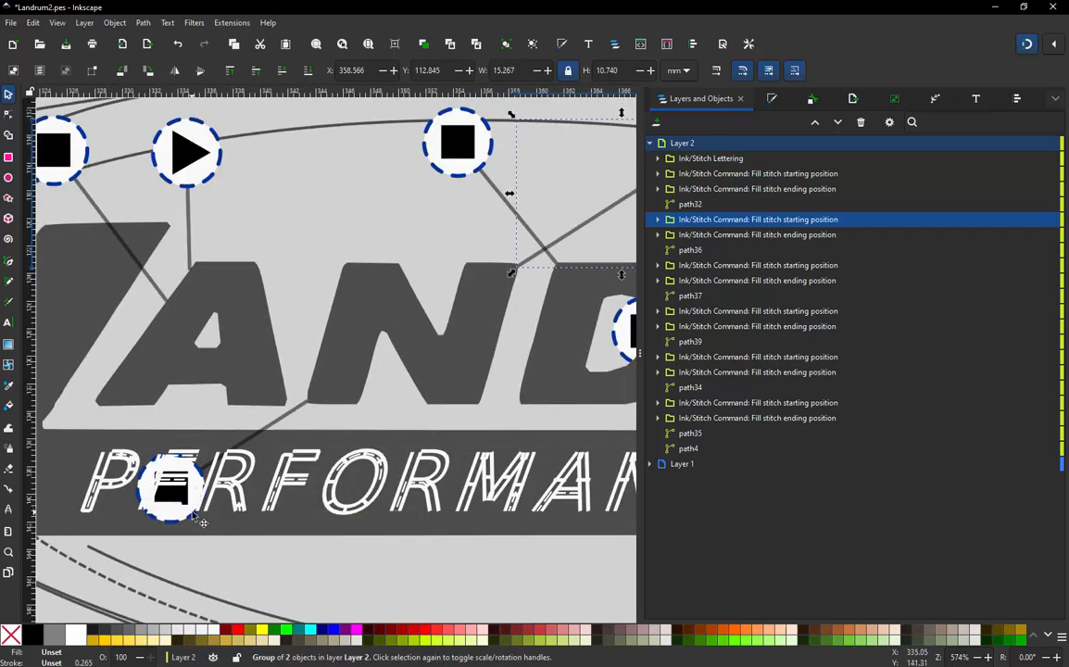
# Place the A's starting marker over the O and R of PERFORMANCE and its ending marker on the L bar, before the P
pyautogui.scroll(-1, 313, 386)
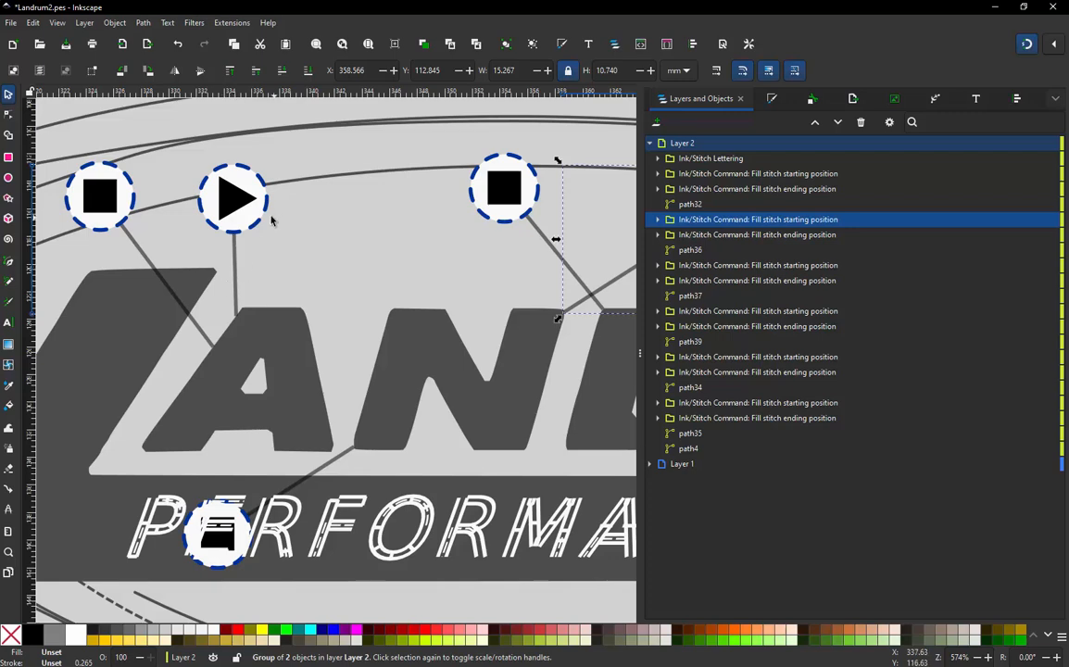
pyautogui.moveTo(268, 227); pyautogui.dragTo(466, 542)
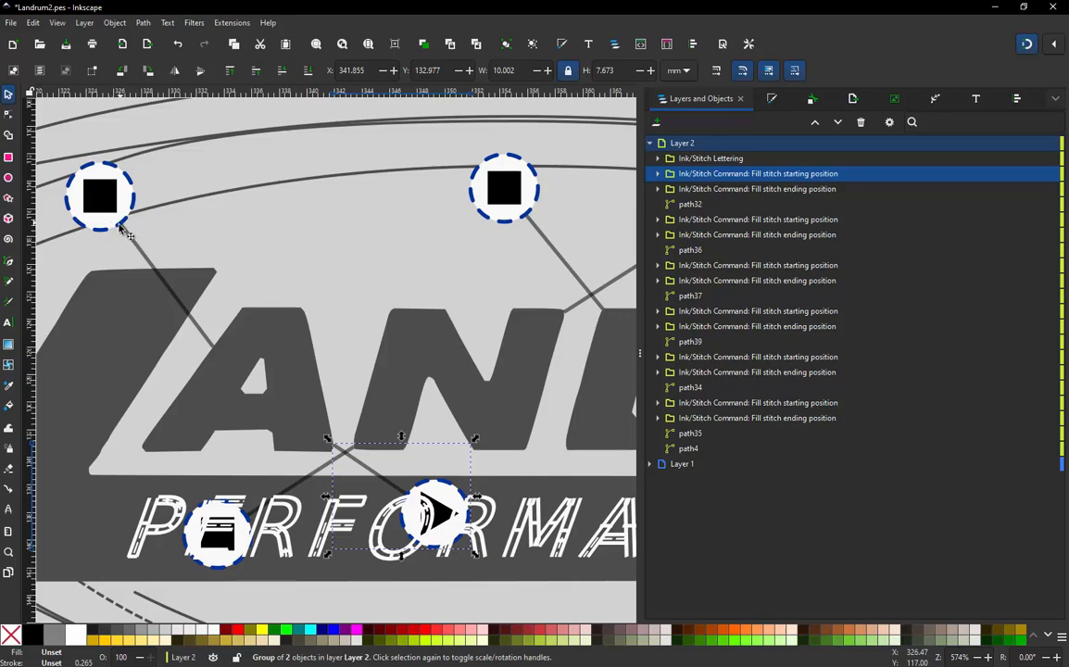
pyautogui.moveTo(118, 227); pyautogui.dragTo(393, 568)
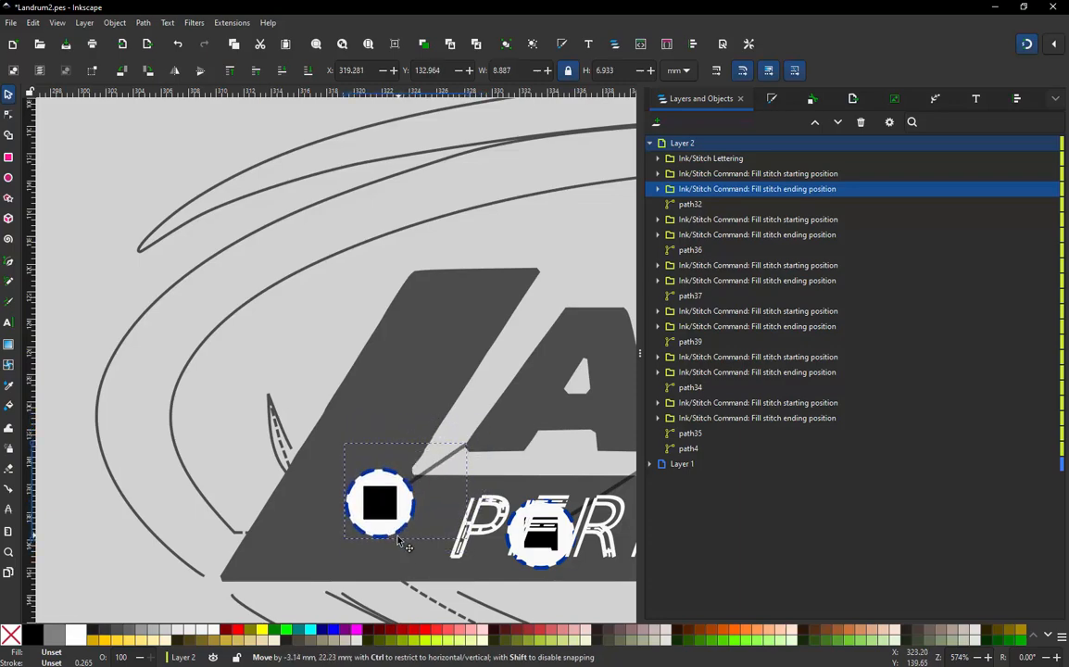
# Attach new fill stitch starting position and ending position commands to the L bar, path4
pyautogui.scroll(-4, 138, 363)
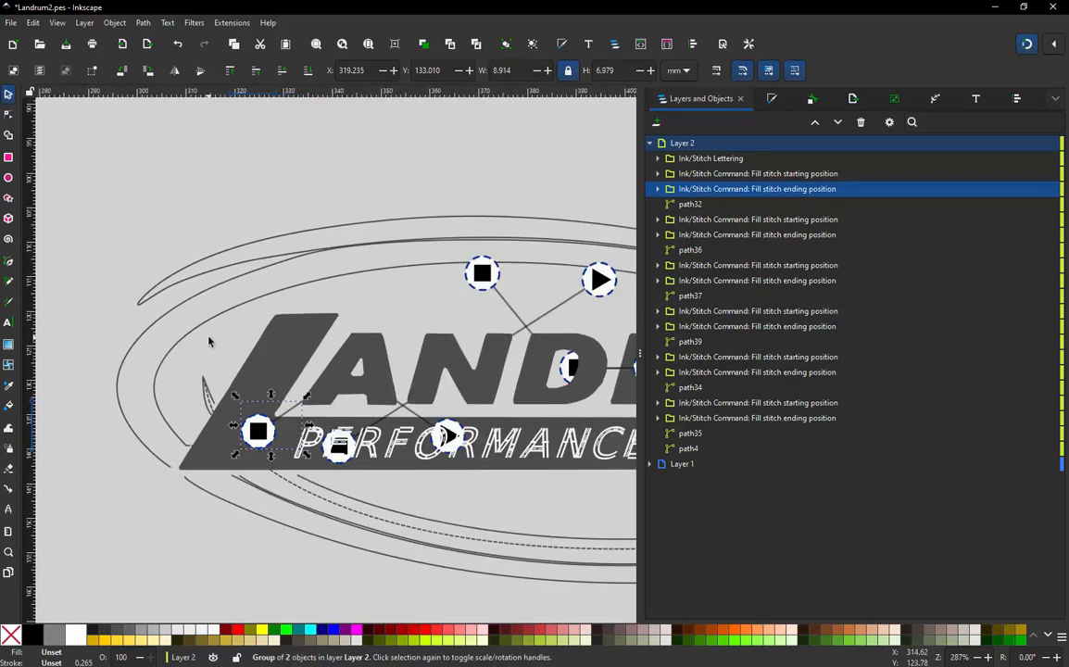
pyautogui.click(360, 530)
pyautogui.scroll(1, 432, 415)
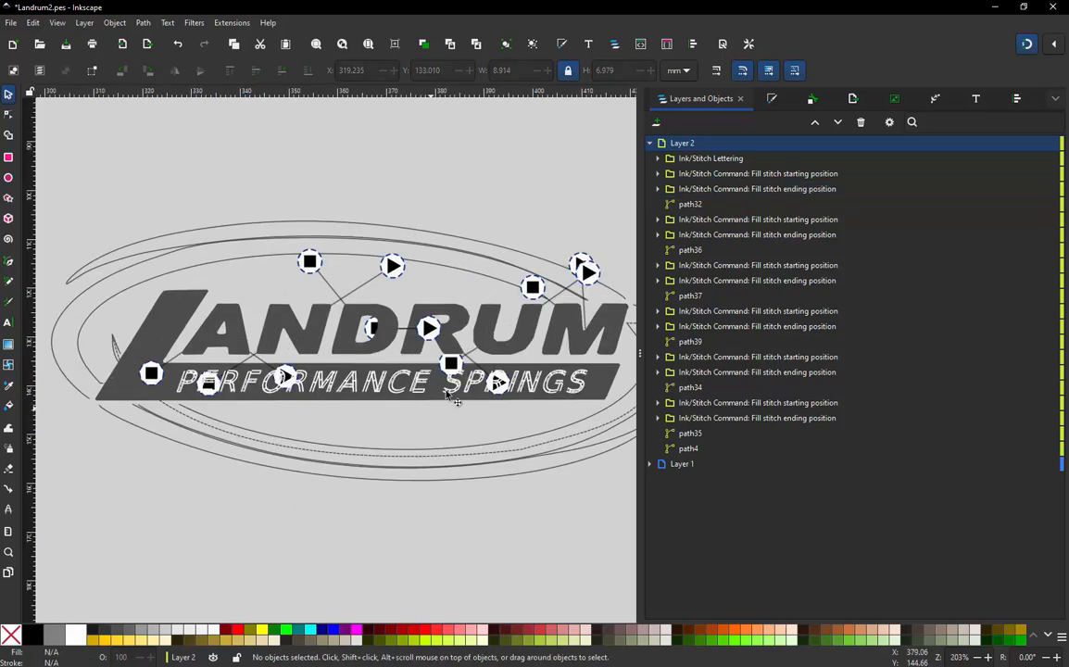
pyautogui.click(193, 321)
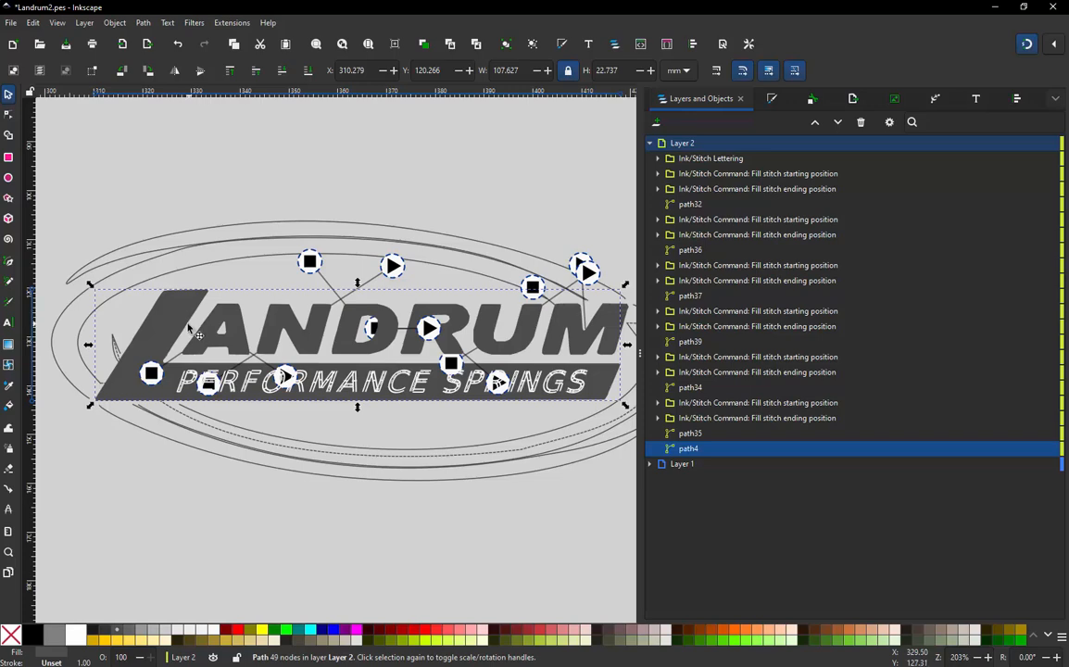
pyautogui.click(231, 23)
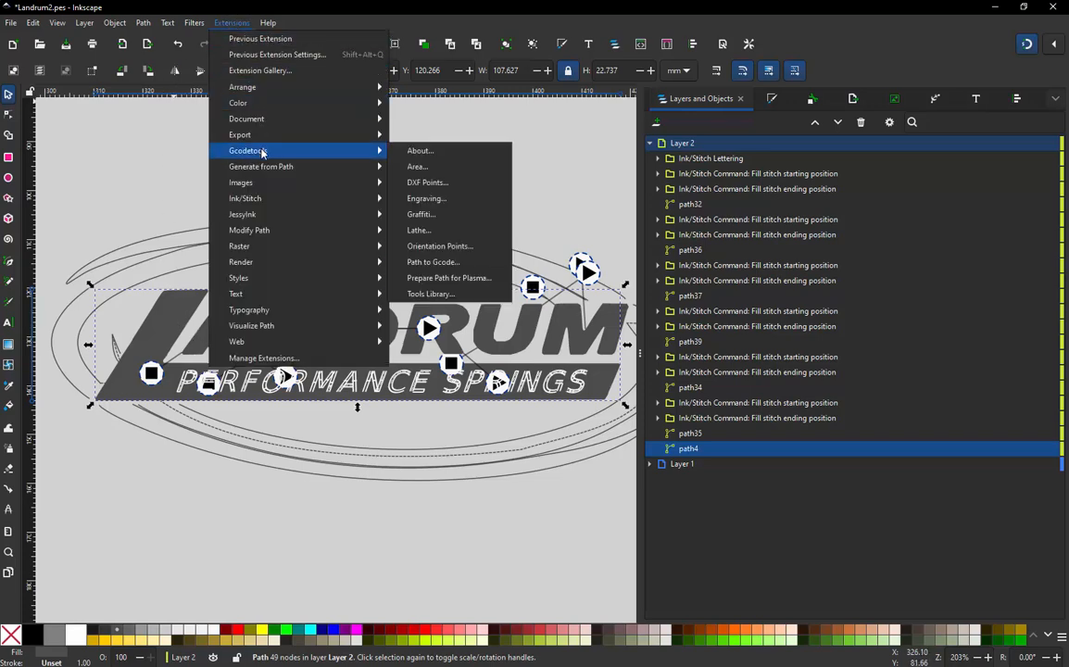
pyautogui.moveTo(263, 197)
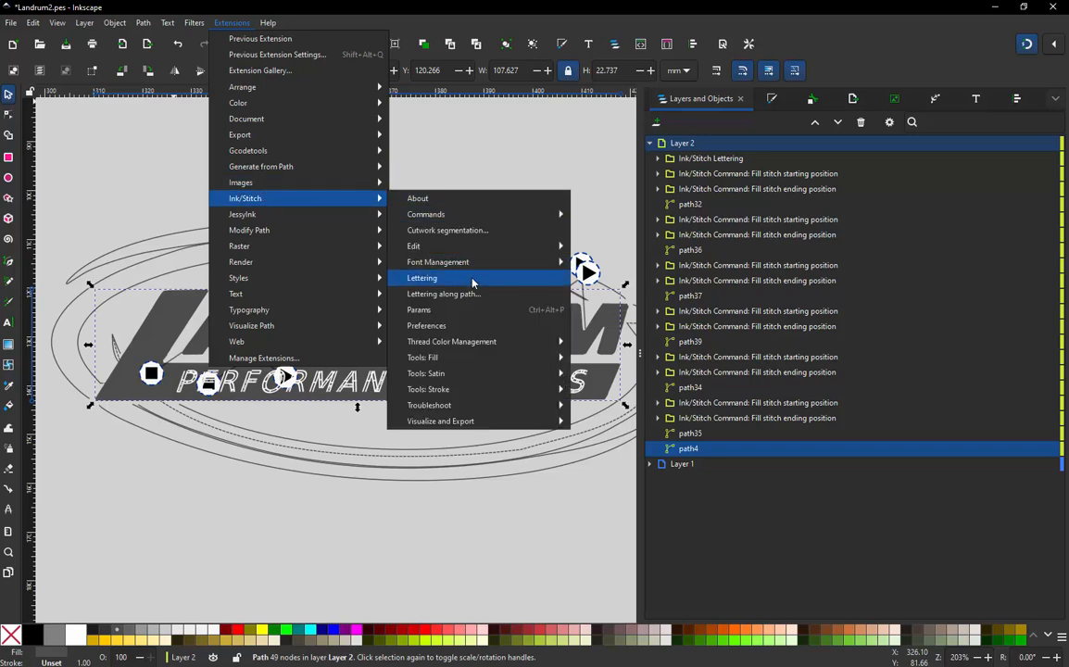
pyautogui.moveTo(468, 216)
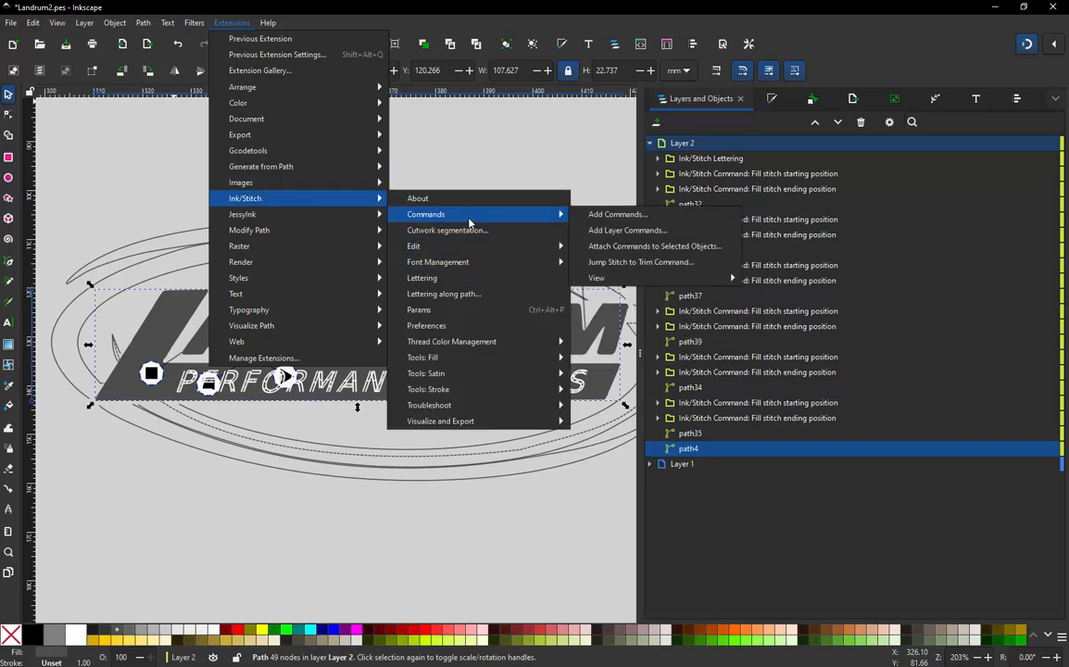
pyautogui.click(610, 246)
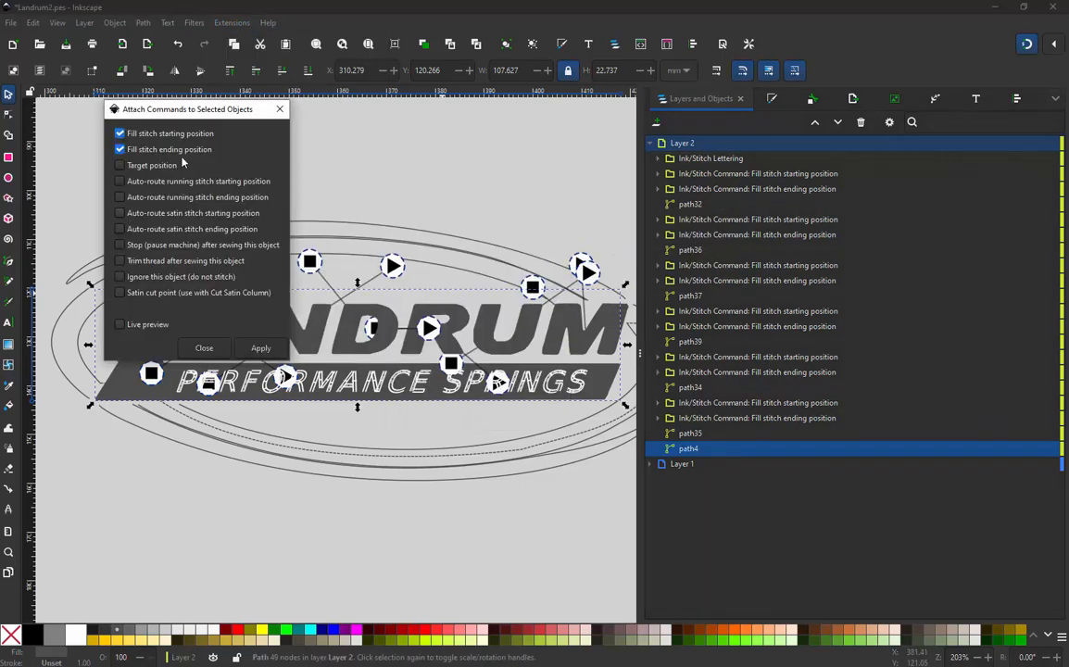
pyautogui.click(275, 347)
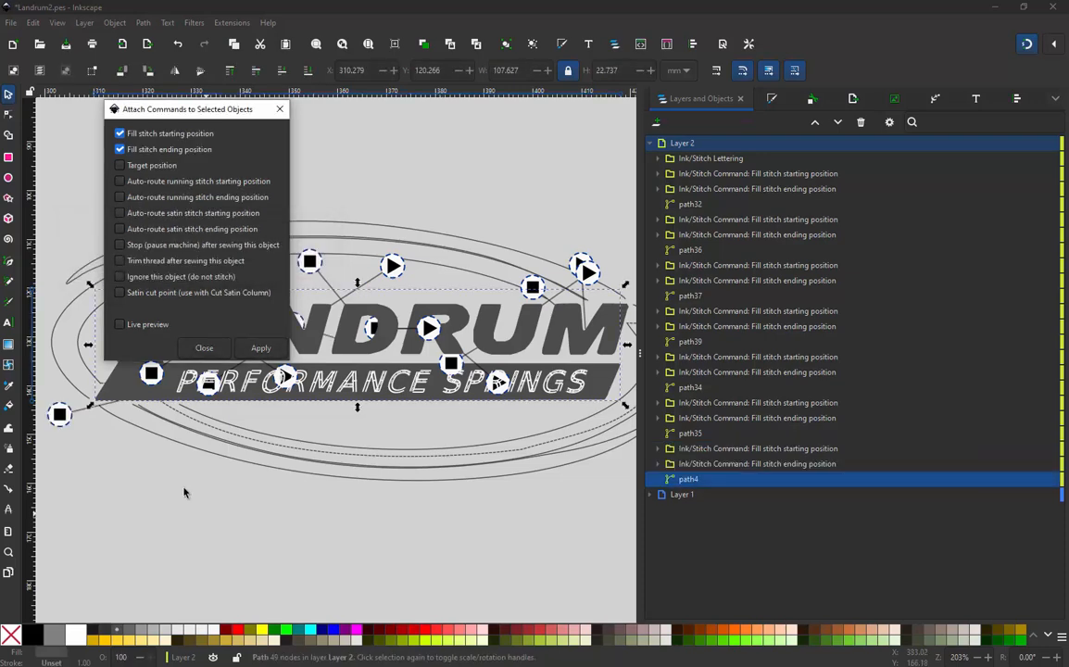
pyautogui.click(204, 349)
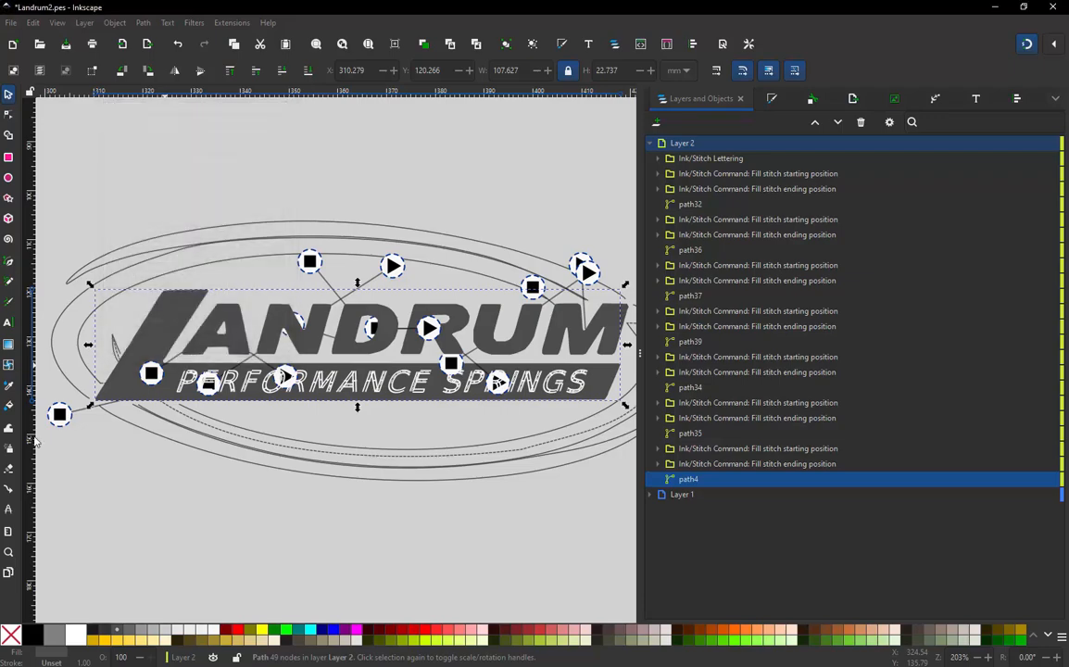
# Move the L bar's fill ending marker beyond the ellipse's right end so it connects at the bar's upper-right corner
pyautogui.click(59, 421)
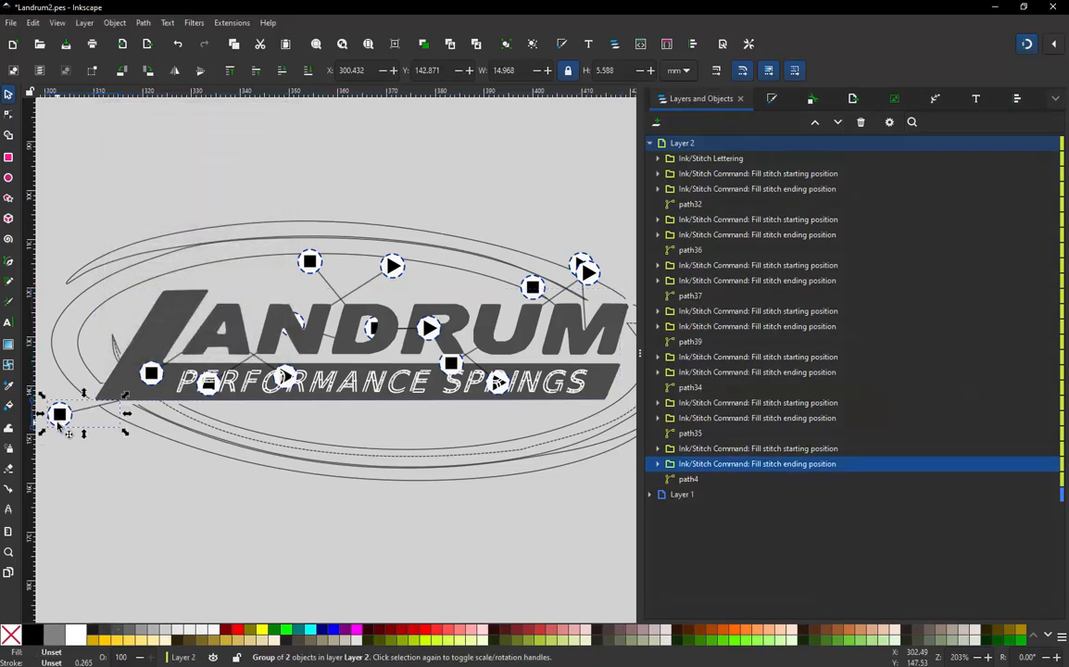
pyautogui.scroll(-1, 57, 425)
pyautogui.moveTo(54, 424); pyautogui.dragTo(488, 380)
pyautogui.scroll(3, 578, 439)
pyautogui.scroll(-2, 490, 434)
pyautogui.scroll(3, 547, 389)
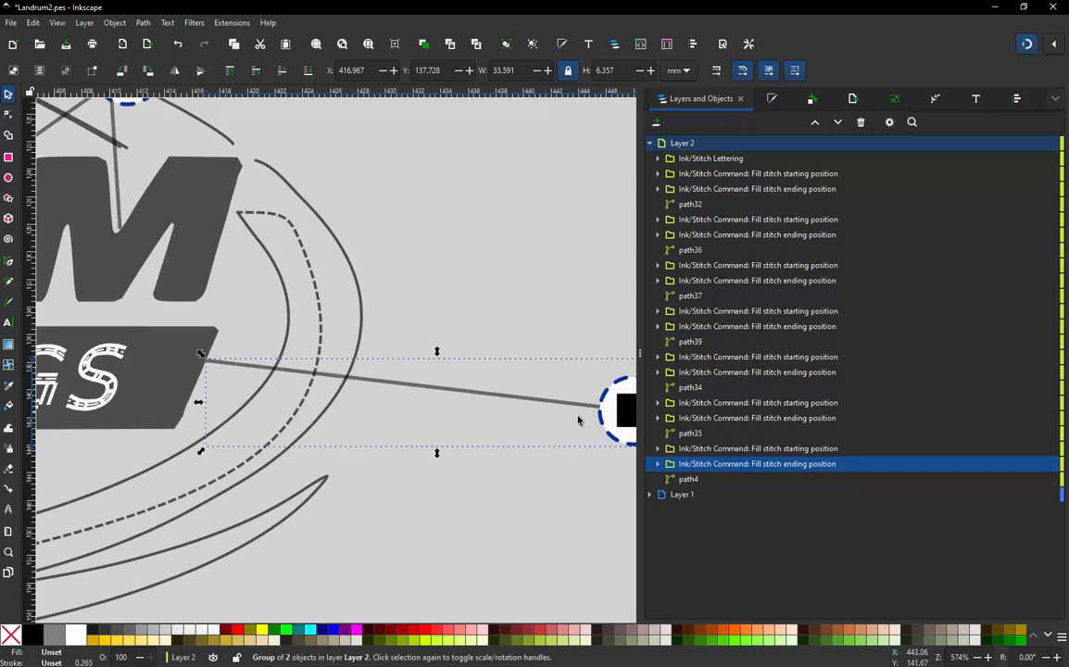
pyautogui.moveTo(581, 402); pyautogui.dragTo(389, 347)
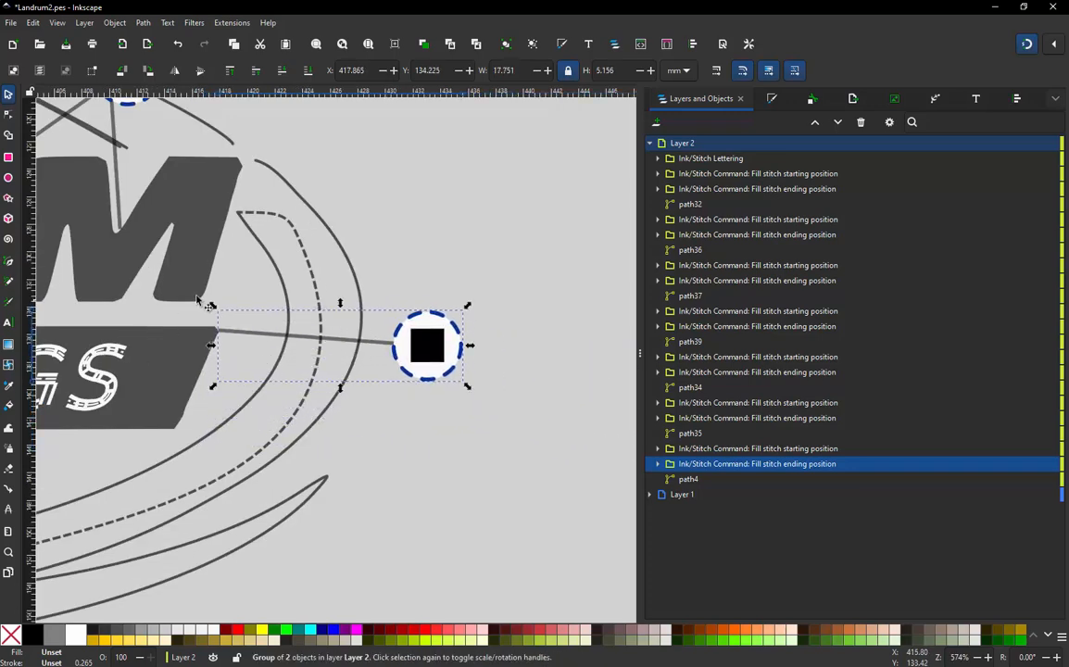
# Move the M's fill starting marker to the ellipse's lower-right edge so it connects at the M's lower-right corner
pyautogui.scroll(-2, 292, 363)
pyautogui.scroll(2, 197, 293)
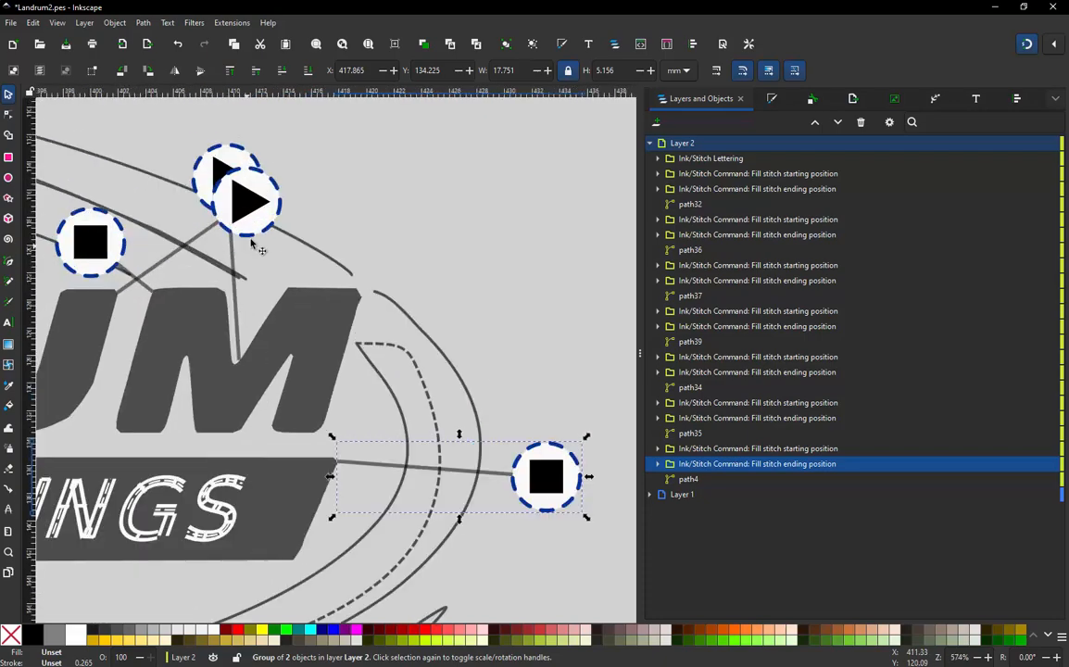
pyautogui.moveTo(246, 160); pyautogui.dragTo(511, 517)
pyautogui.scroll(-1, 386, 252)
pyautogui.scroll(-1, 386, 252)
pyautogui.scroll(3, 352, 343)
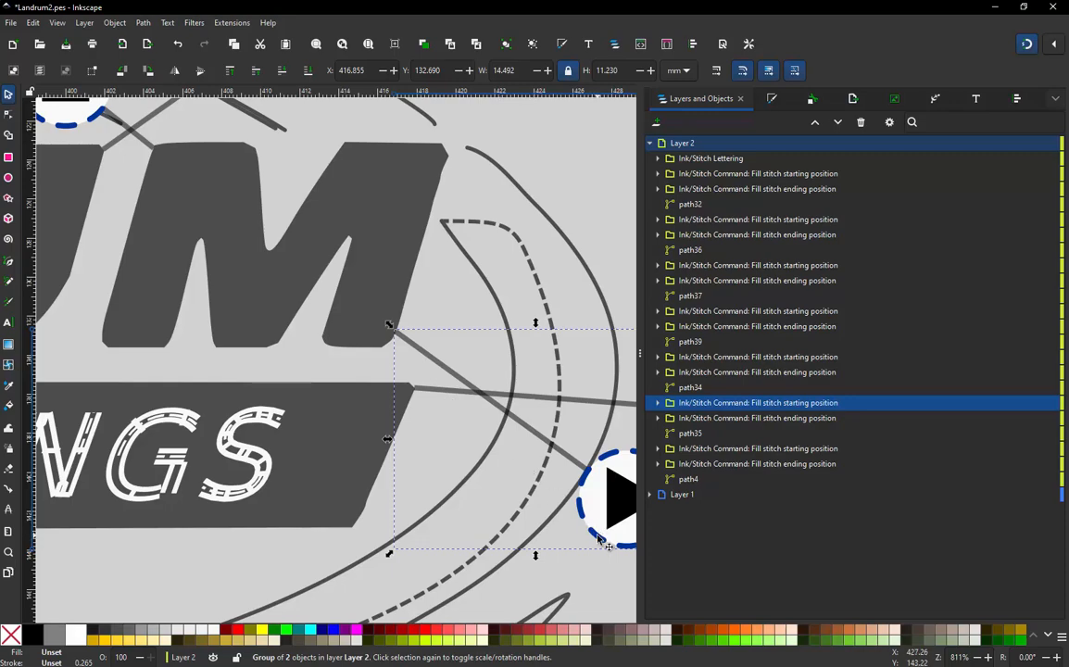
pyautogui.moveTo(589, 516); pyautogui.dragTo(584, 570)
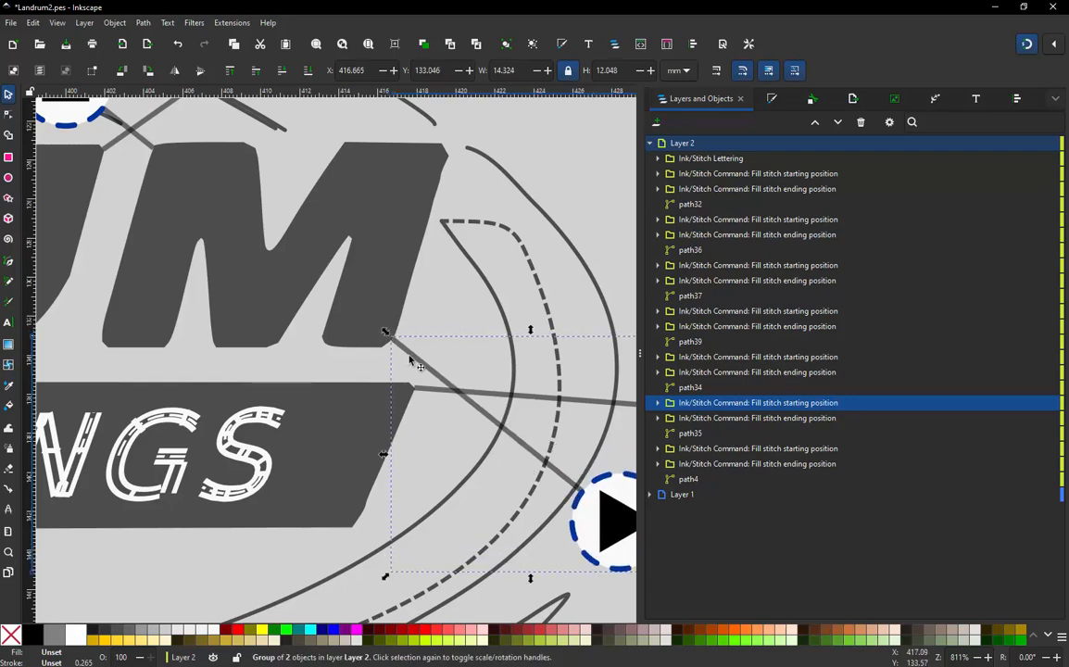
pyautogui.scroll(-3, 428, 398)
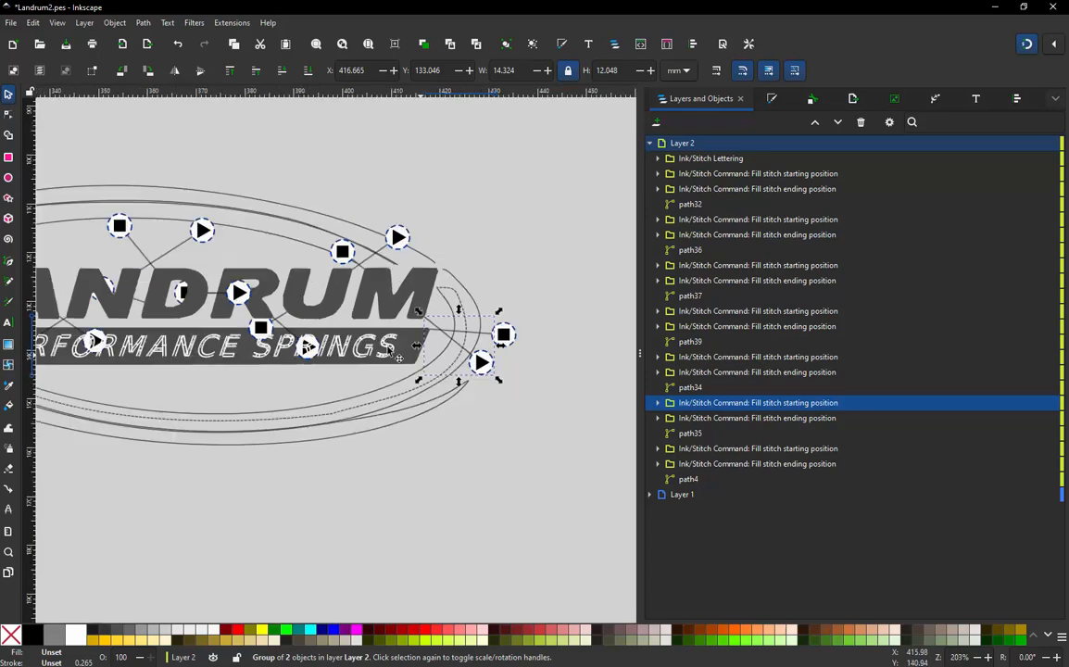
pyautogui.scroll(2, 264, 326)
pyautogui.scroll(-4, 209, 337)
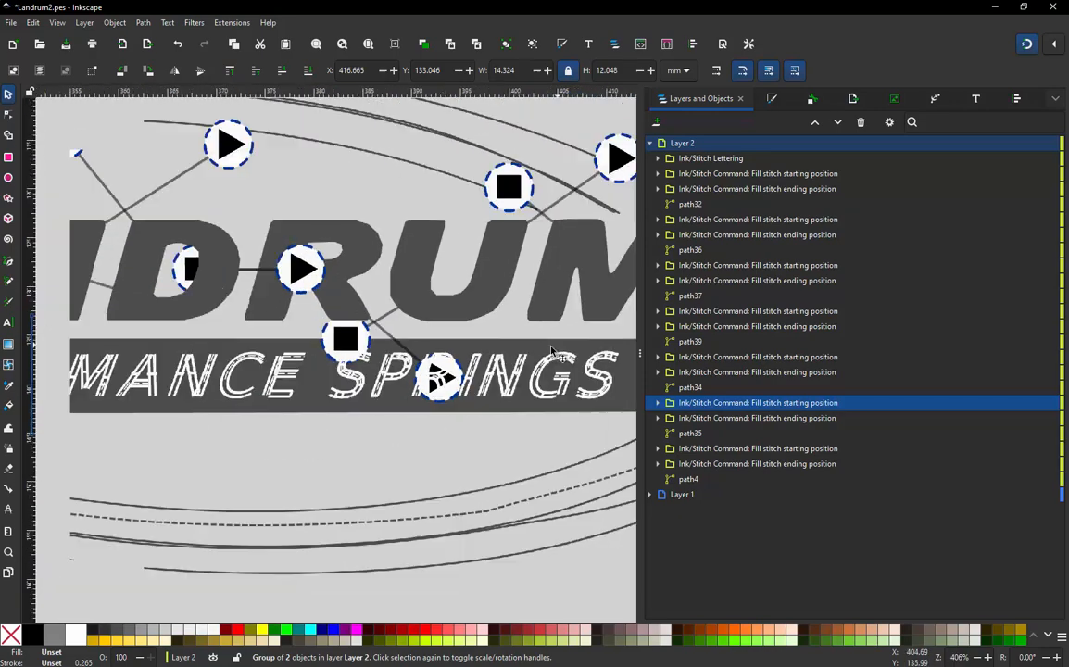
pyautogui.scroll(1, 107, 376)
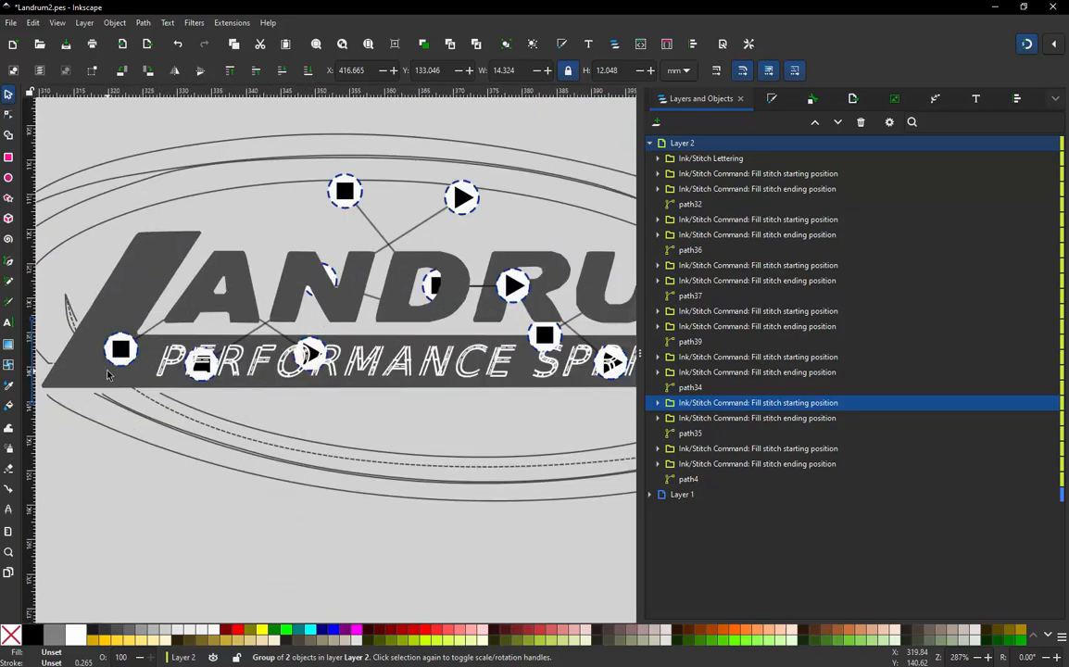
pyautogui.scroll(2, 120, 366)
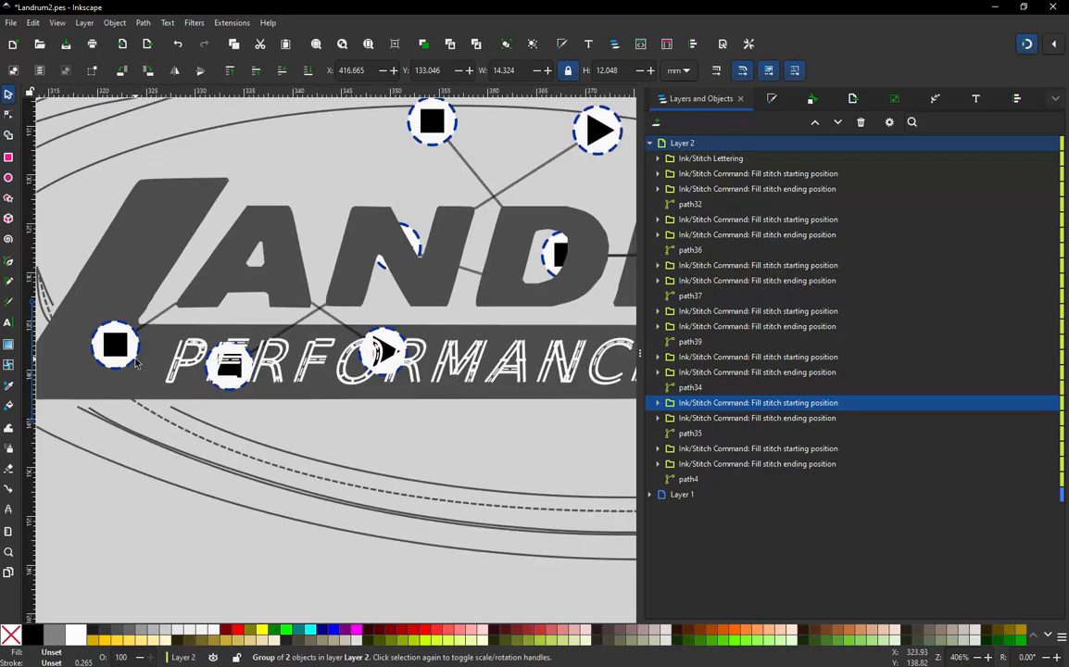
# Examine which fill starting and ending markers belong to the L bar, path4, and to the M, path35
pyautogui.scroll(-2, 148, 368)
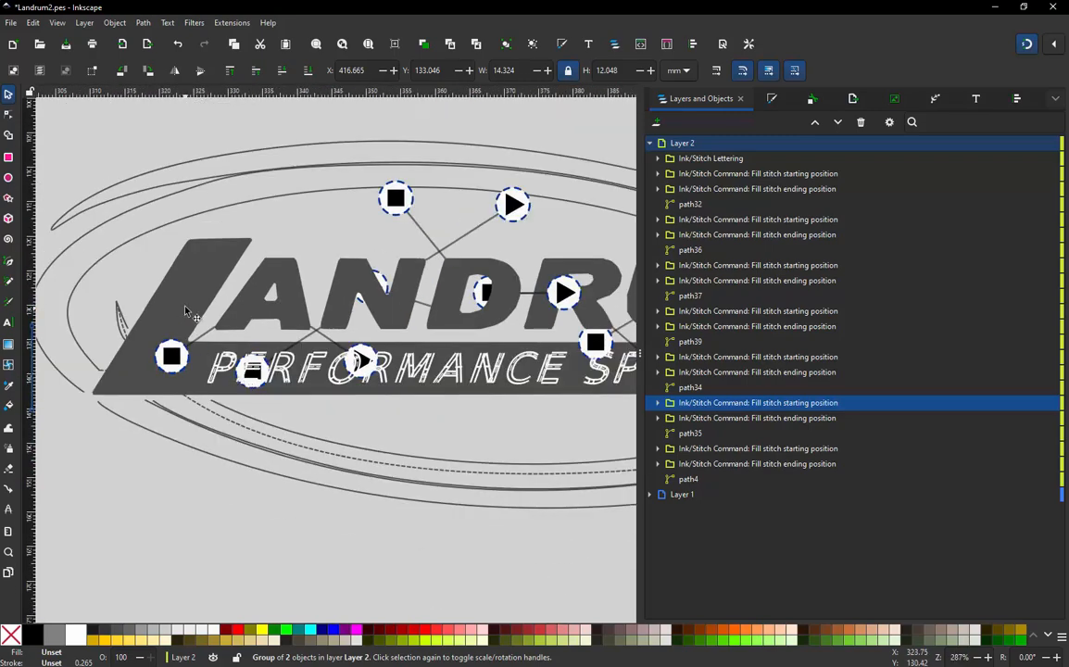
pyautogui.click(449, 350)
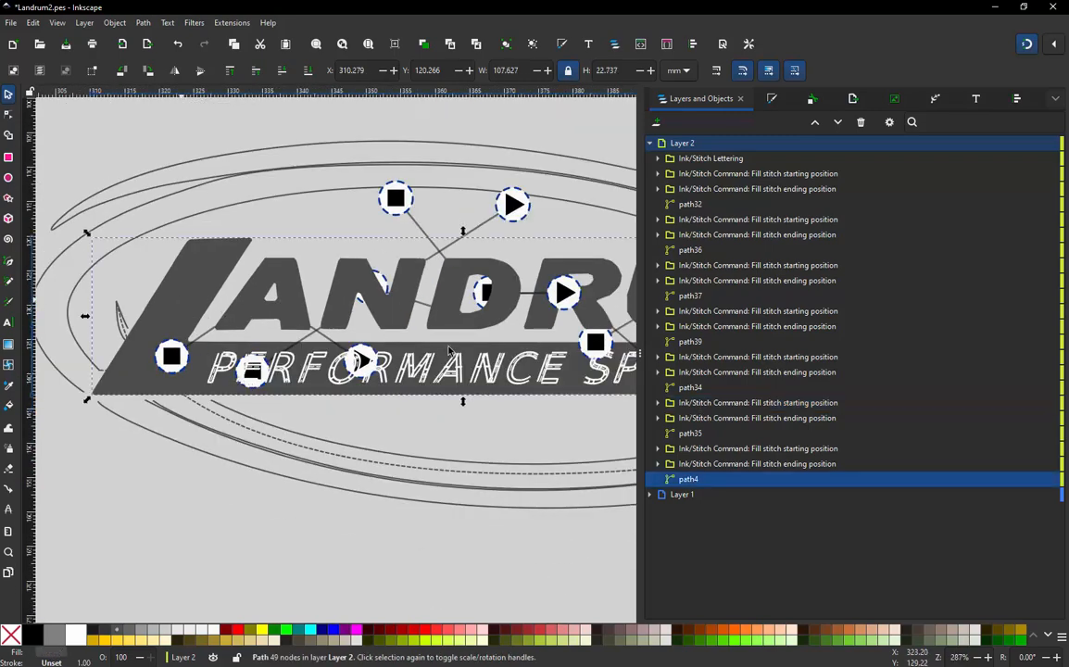
pyautogui.click(705, 408)
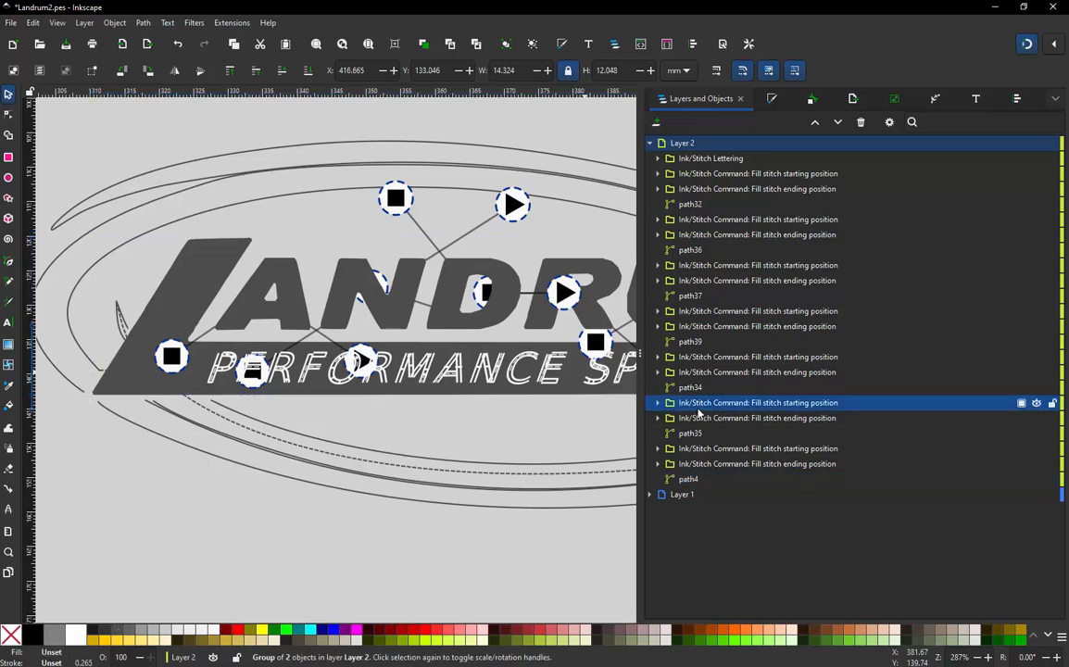
pyautogui.scroll(-2, 599, 391)
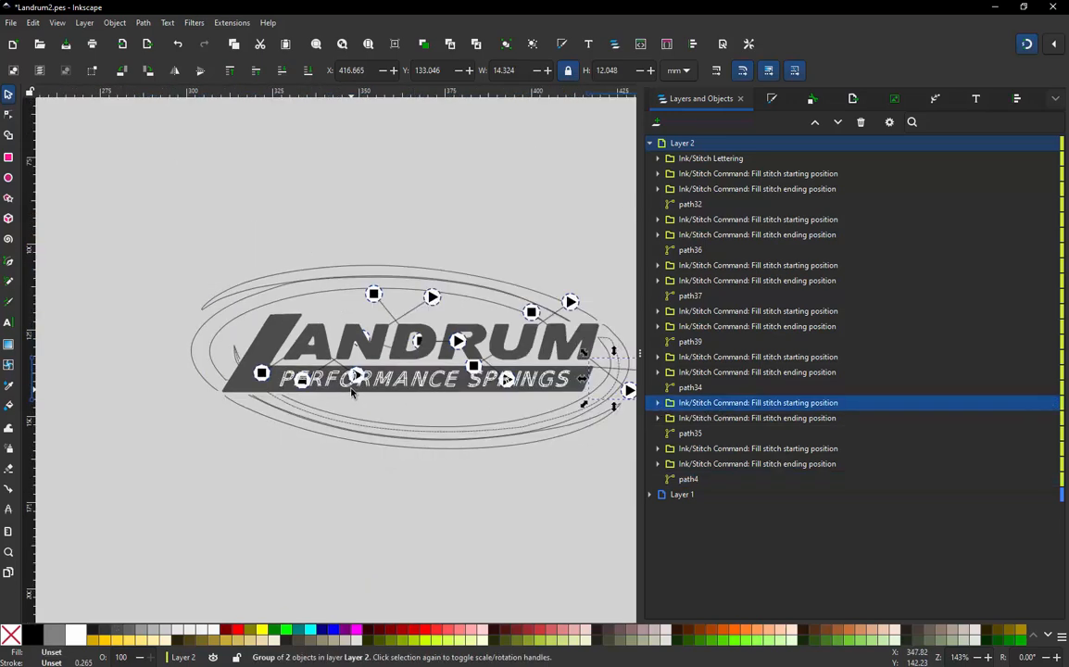
pyautogui.scroll(1, 599, 391)
pyautogui.scroll(1, 598, 391)
pyautogui.scroll(-1, 584, 412)
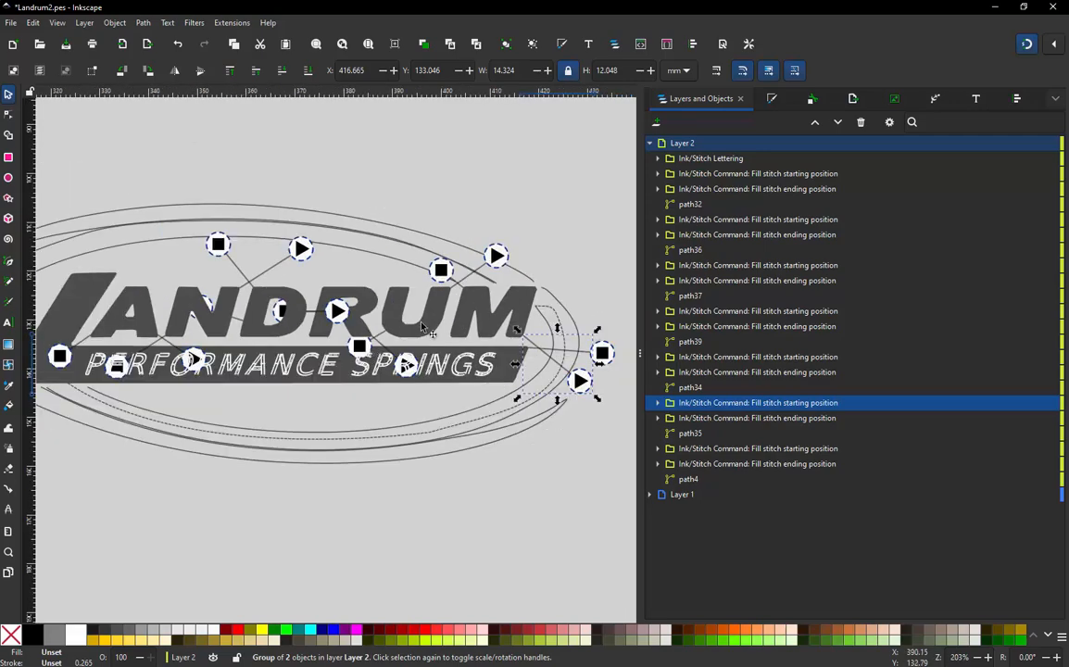
pyautogui.scroll(2, 574, 306)
pyautogui.scroll(-1, 467, 322)
pyautogui.scroll(2, 551, 337)
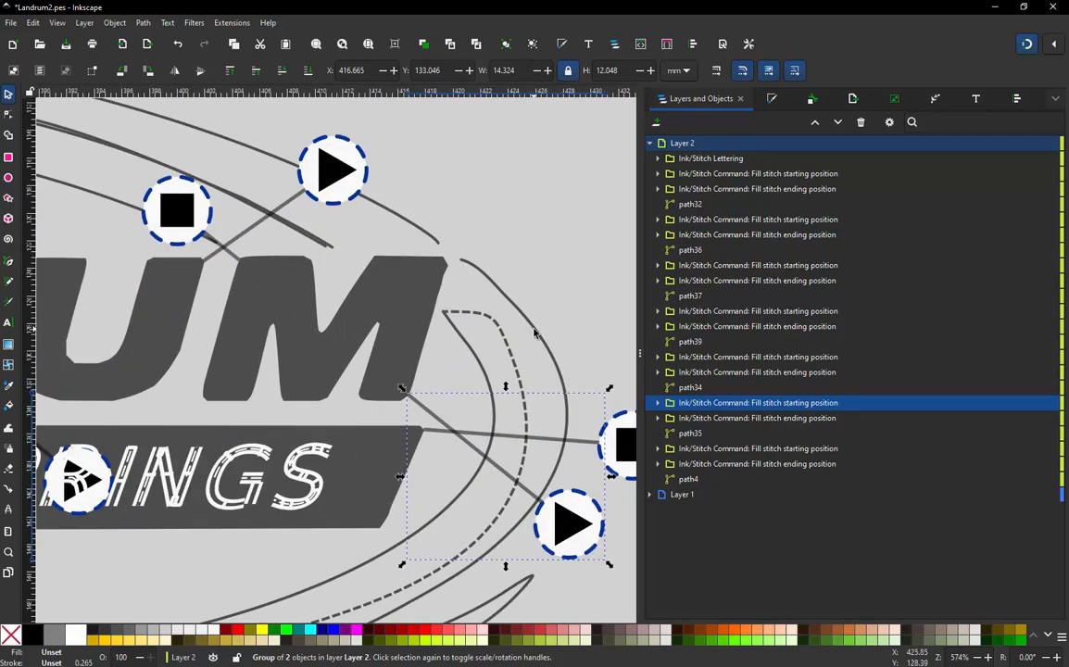
pyautogui.scroll(-1, 531, 329)
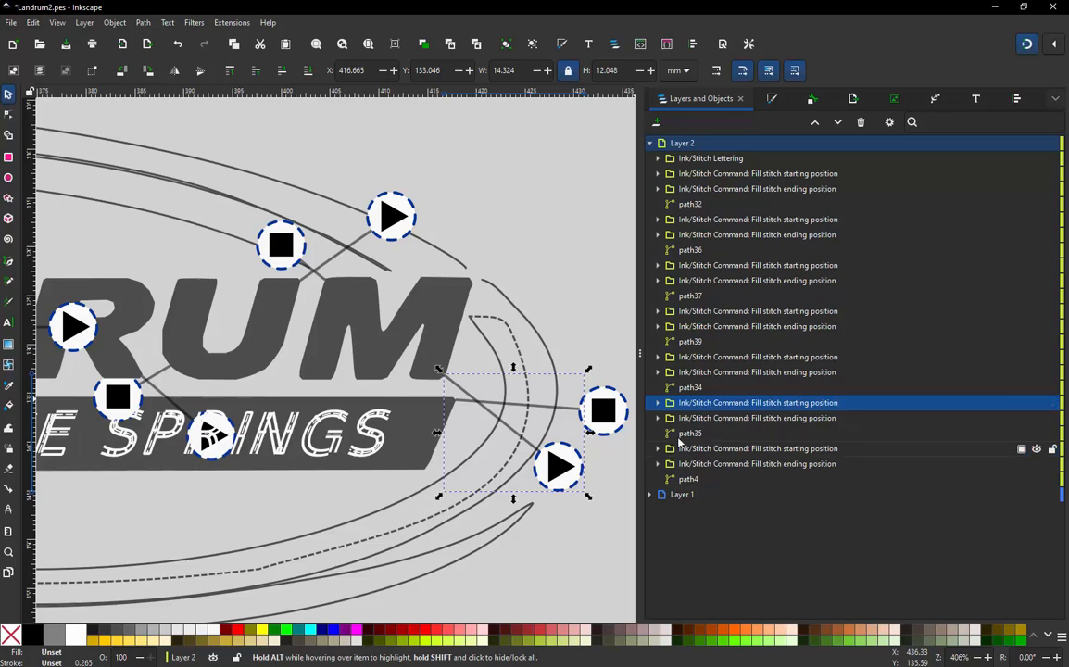
pyautogui.click(688, 438)
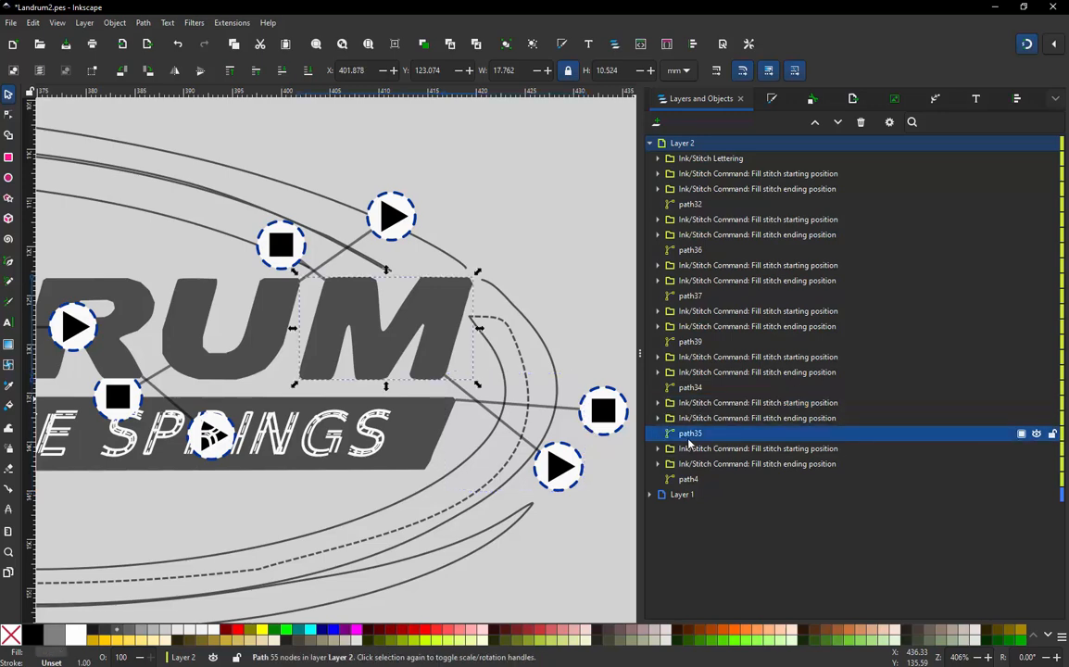
pyautogui.press('-')
# Move the L bar's fill starting marker from the N to the ellipse's upper-left area so it connects at the L's upper-left corner
pyautogui.click(686, 450)
pyautogui.press('-')
pyautogui.scroll(-1, 449, 404)
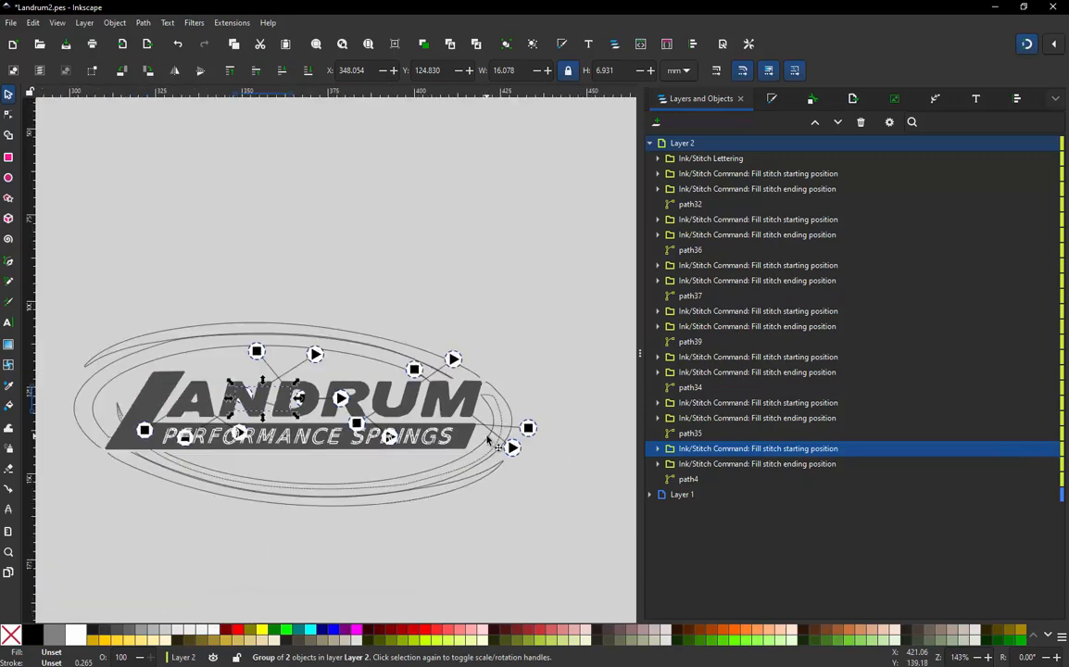
pyautogui.scroll(2, 193, 390)
pyautogui.scroll(1, 204, 425)
pyautogui.scroll(-1, 212, 434)
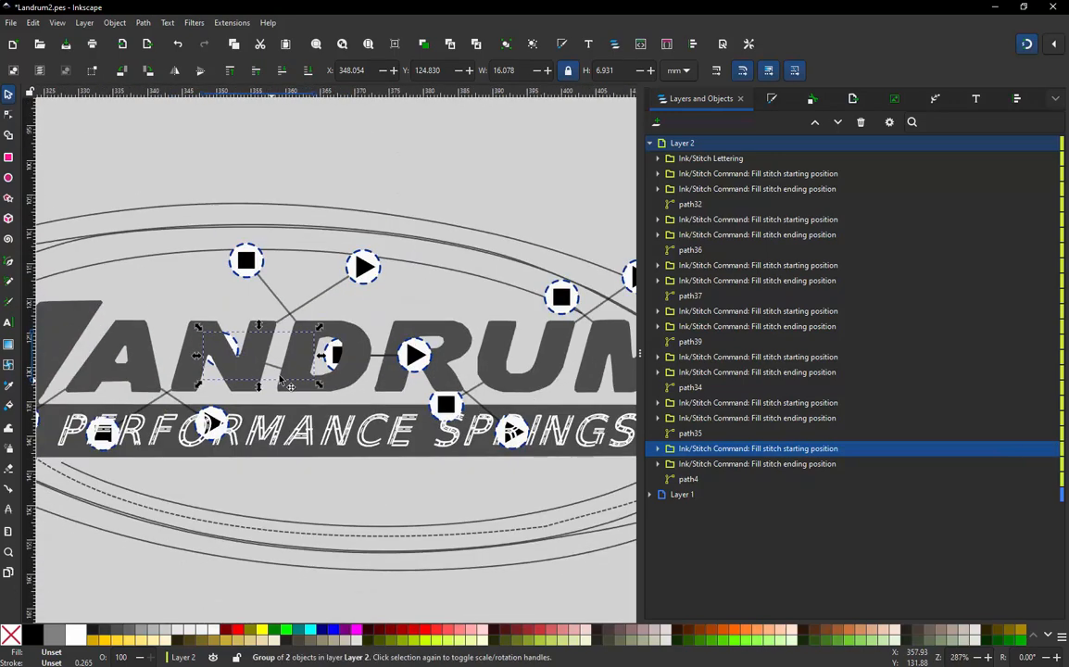
pyautogui.moveTo(245, 345)
pyautogui.mouseDown()
pyautogui.moveTo(246, 304)
pyautogui.moveTo(320, 468)
pyautogui.moveTo(319, 521)
pyautogui.moveTo(405, 509)
pyautogui.moveTo(243, 501)
pyautogui.mouseUp()
pyautogui.scroll(-2, 411, 451)
pyautogui.scroll(1, 410, 452)
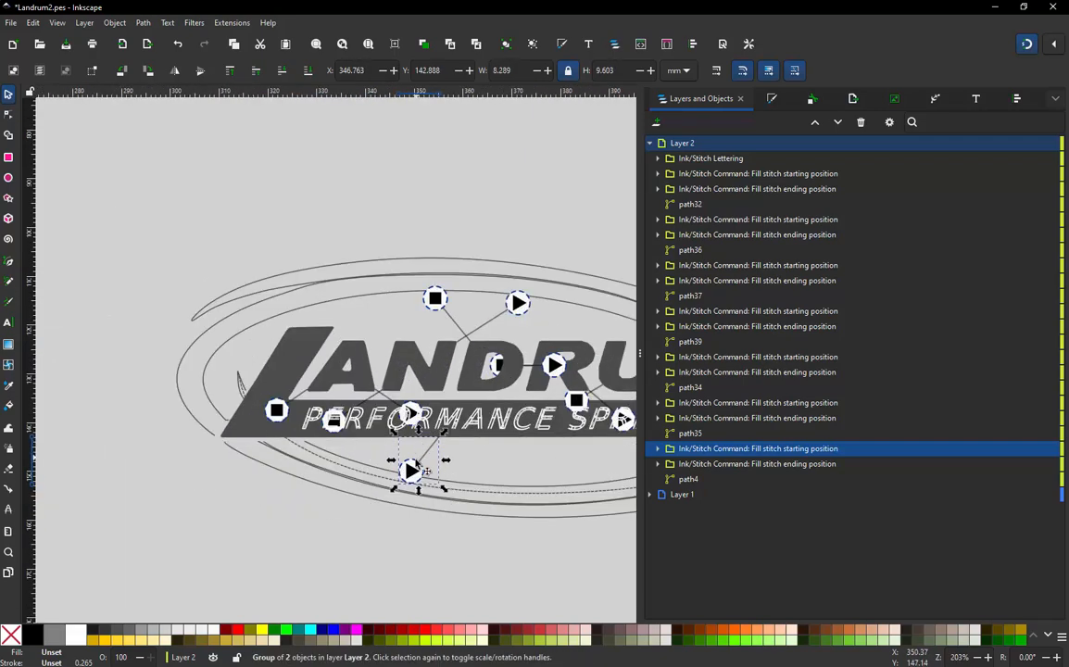
pyautogui.moveTo(418, 461)
pyautogui.mouseDown()
pyautogui.moveTo(256, 330)
pyautogui.moveTo(255, 308)
pyautogui.mouseUp()
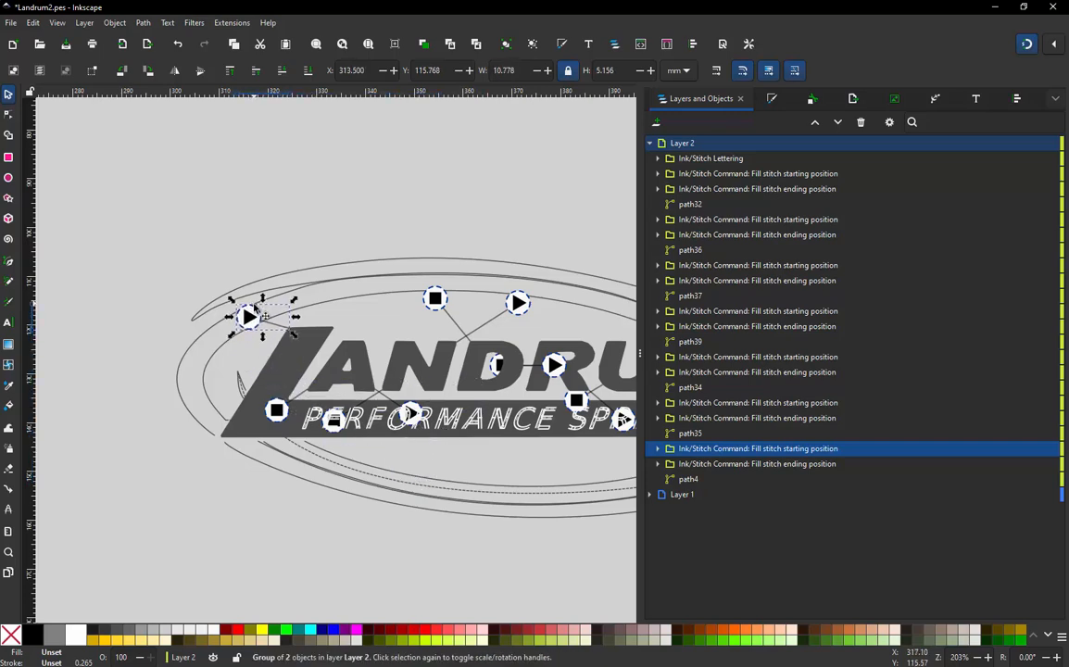
pyautogui.click(167, 268)
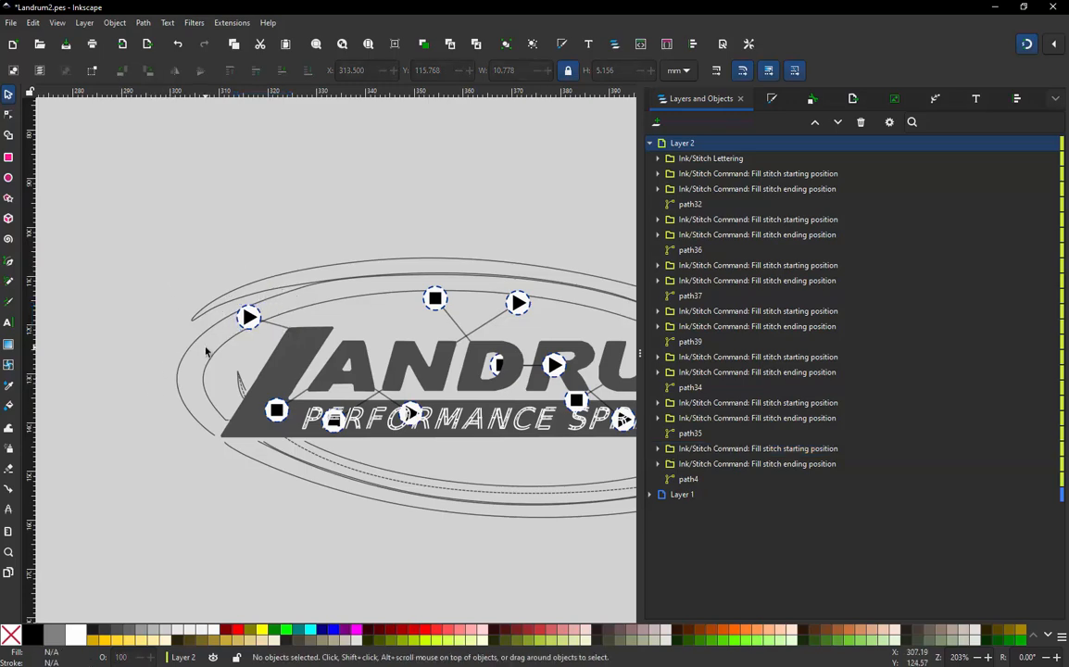
# Select the whole logo, hide all its Ink/Stitch object commands, and clear the selection
pyautogui.scroll(-1, 213, 343)
pyautogui.scroll(-1, 208, 329)
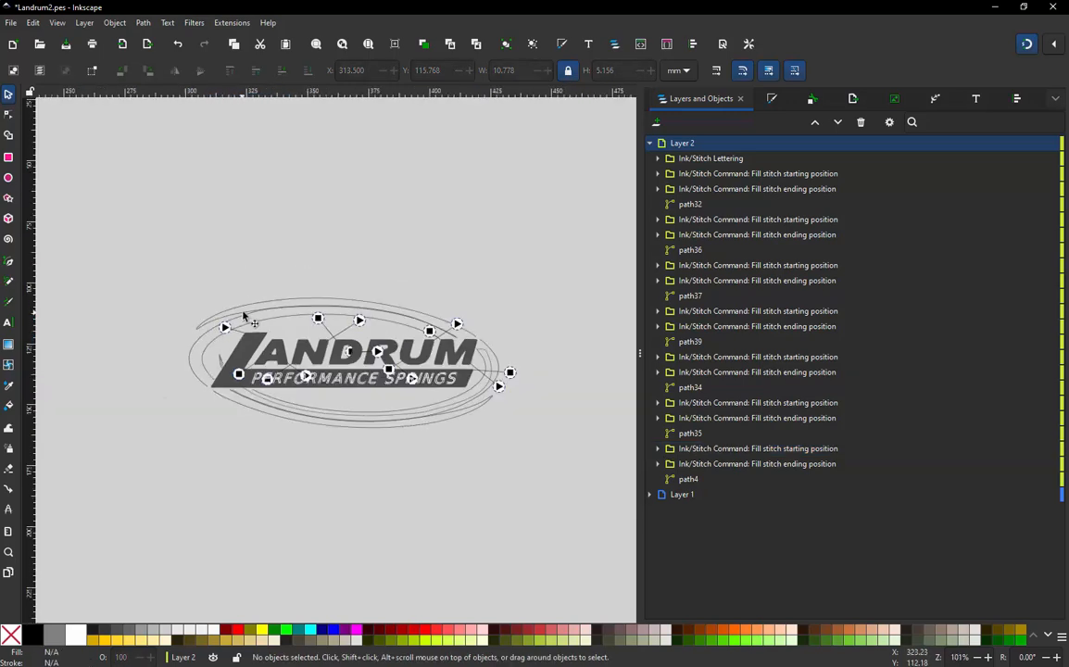
pyautogui.scroll(1, 232, 320)
pyautogui.scroll(-1, 237, 320)
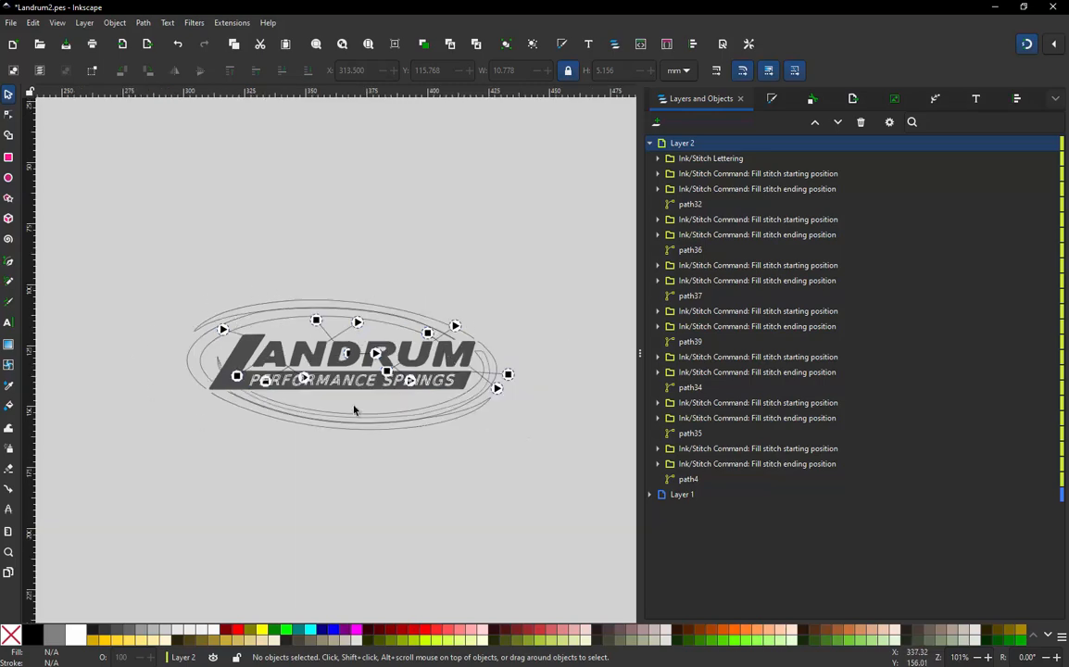
pyautogui.moveTo(148, 270); pyautogui.dragTo(603, 468)
pyautogui.click(231, 23)
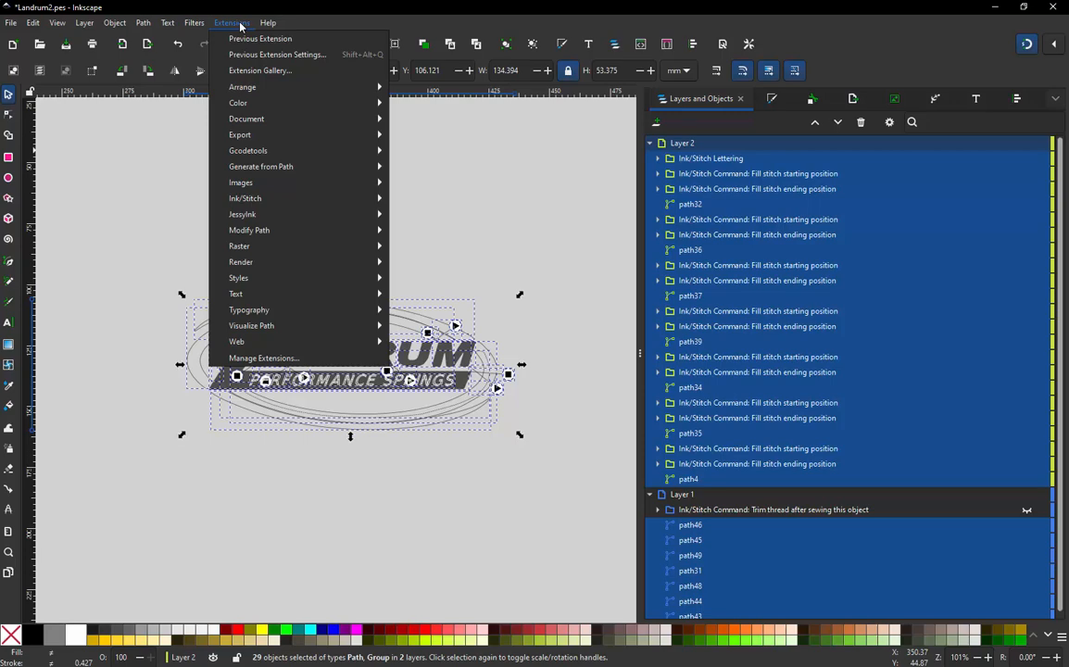
pyautogui.moveTo(288, 200)
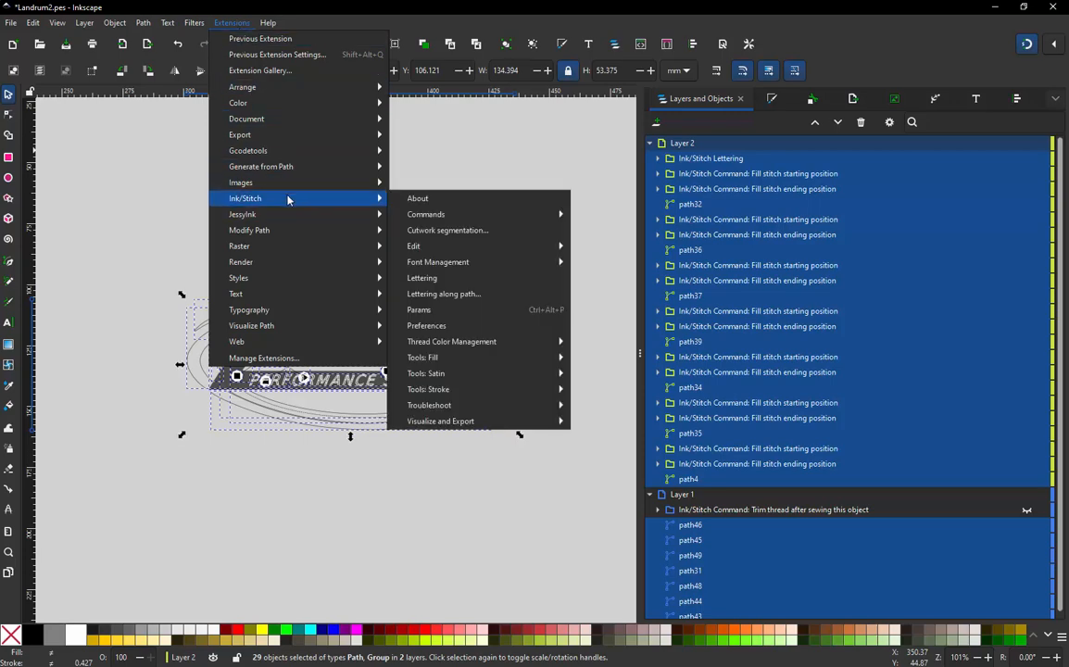
pyautogui.moveTo(432, 222)
pyautogui.moveTo(631, 278)
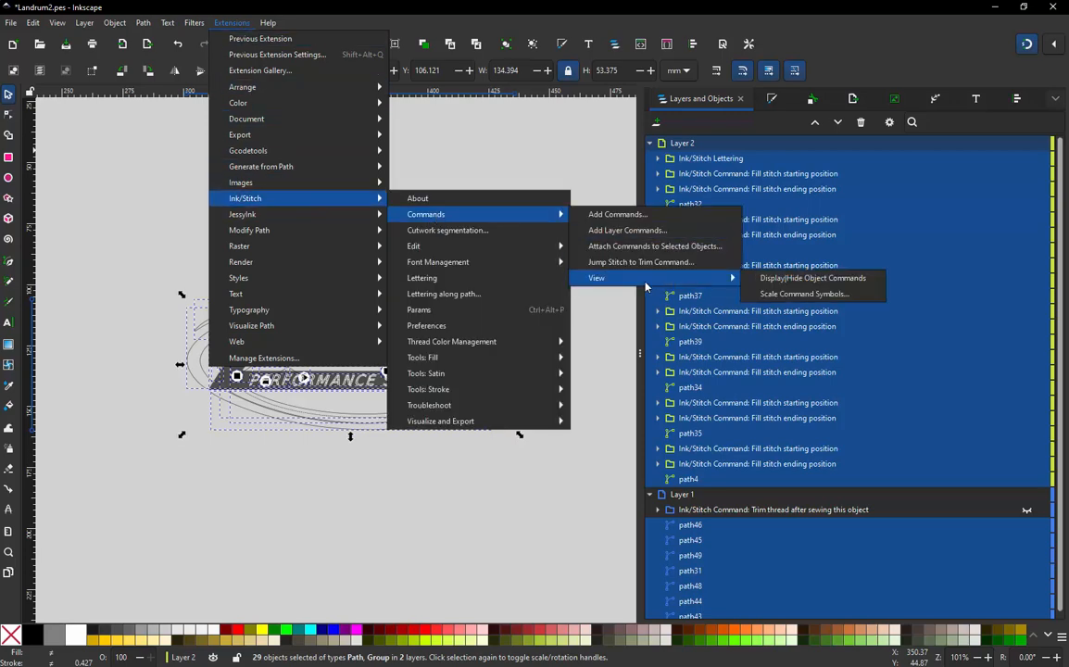
pyautogui.click(798, 280)
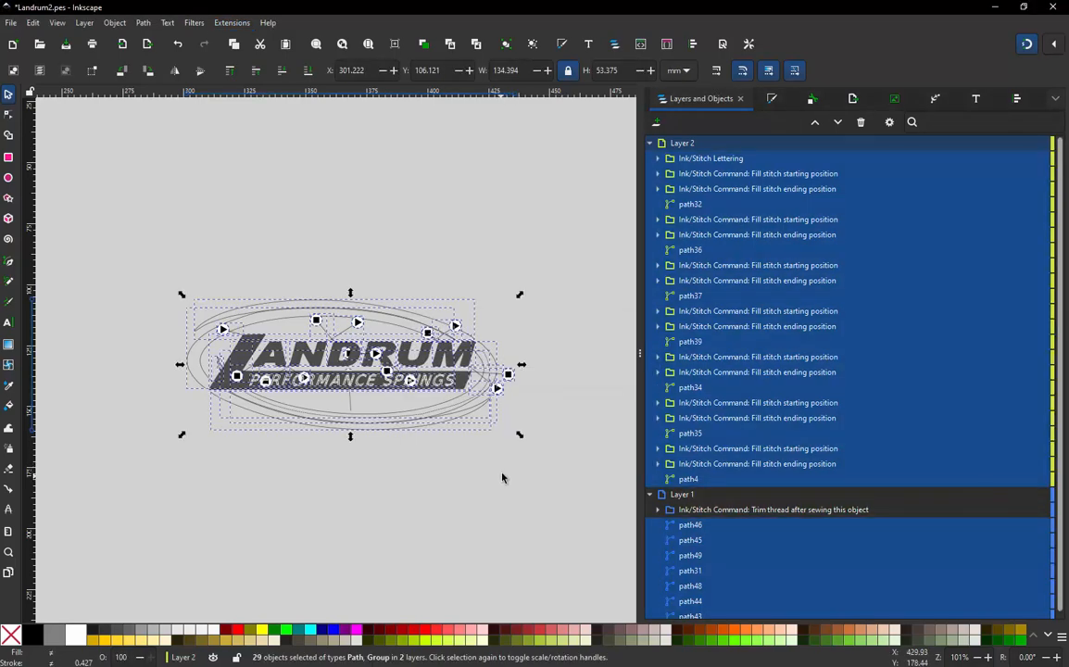
pyautogui.click(231, 23)
pyautogui.moveTo(258, 149)
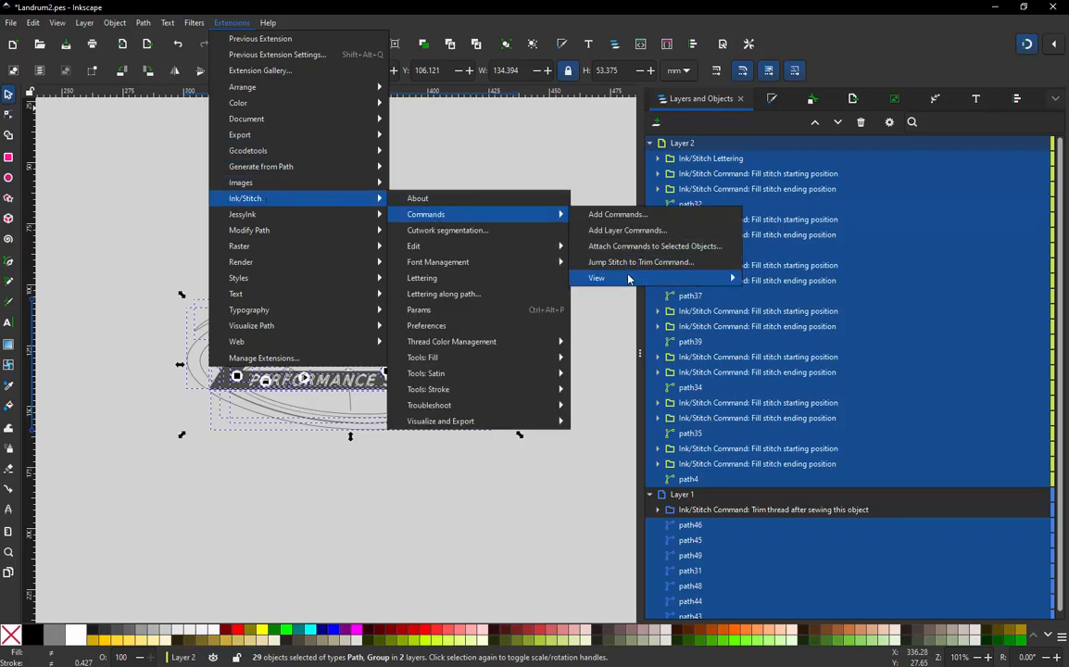
pyautogui.click(815, 279)
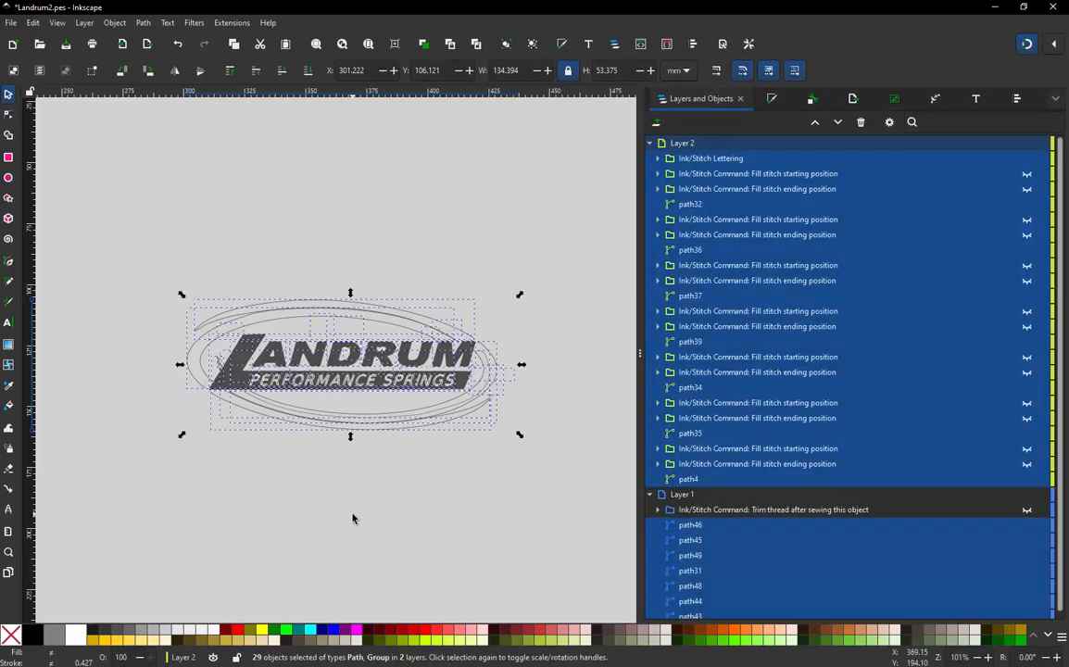
pyautogui.click(353, 514)
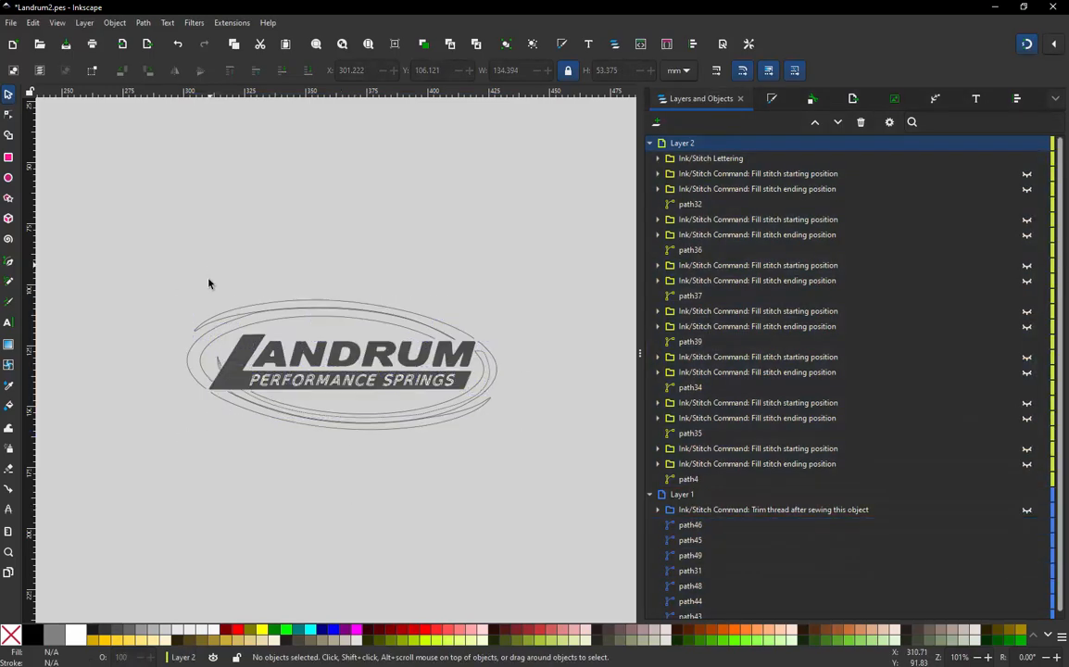
pyautogui.scroll(1, 408, 398)
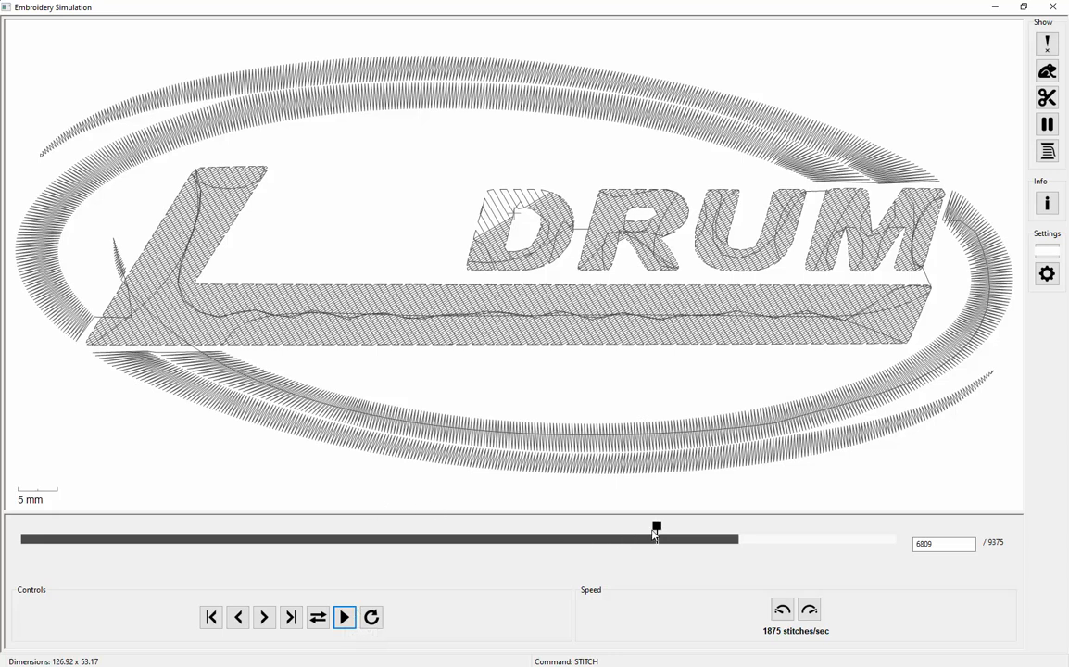
# Rewind the stitch simulation to stitch 1 and show the design info and the jump markers on the timeline
pyautogui.moveTo(655, 535); pyautogui.dragTo(5, 550)
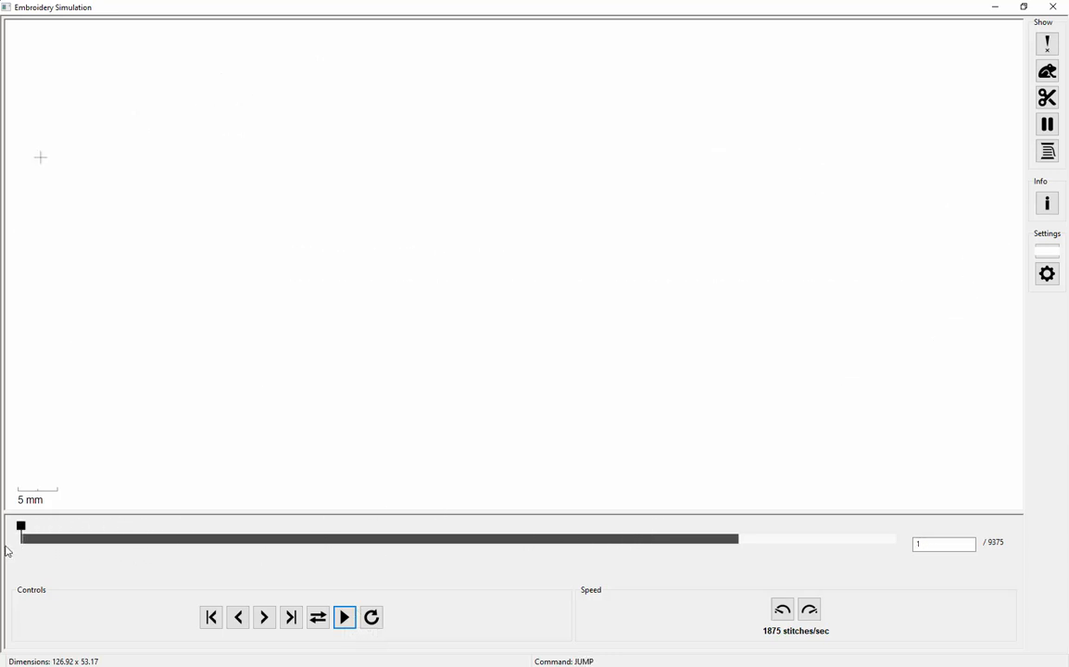
pyautogui.click(1048, 204)
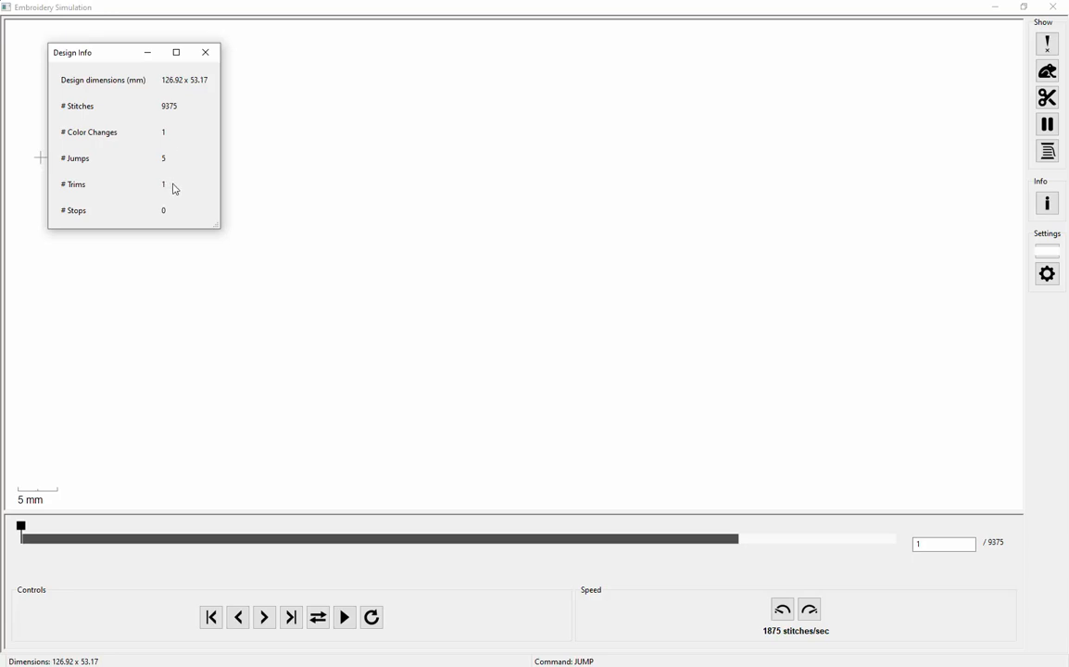
pyautogui.click(1047, 72)
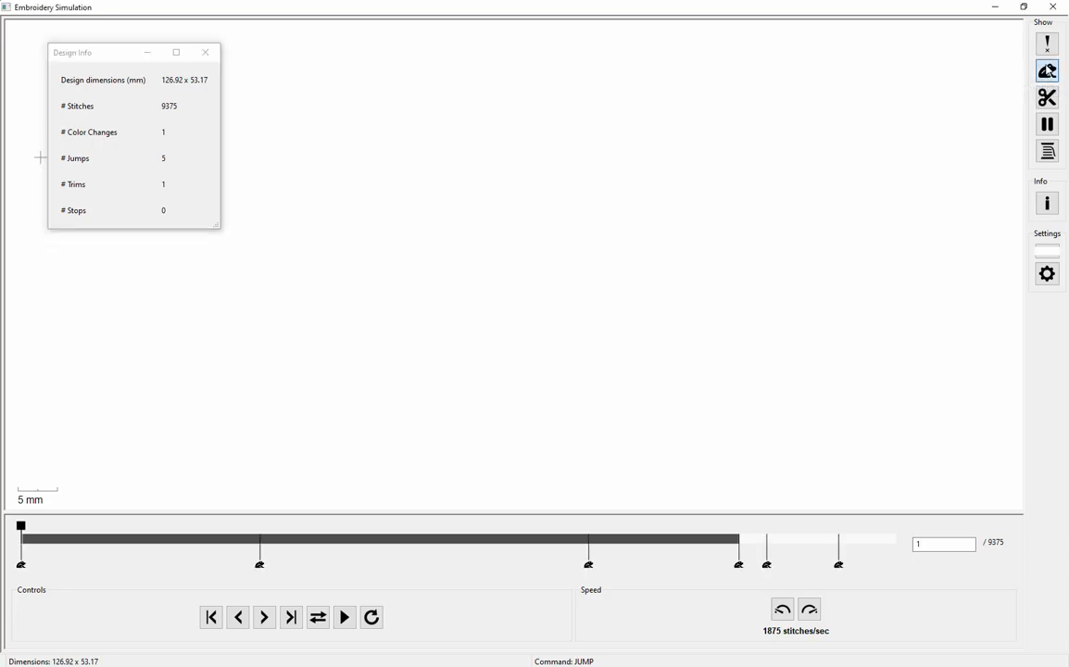
# Close the design info, review the ellipse stitching up to the second jump, and show the trim markers on the timeline
pyautogui.moveTo(21, 527); pyautogui.dragTo(186, 528)
pyautogui.click(206, 53)
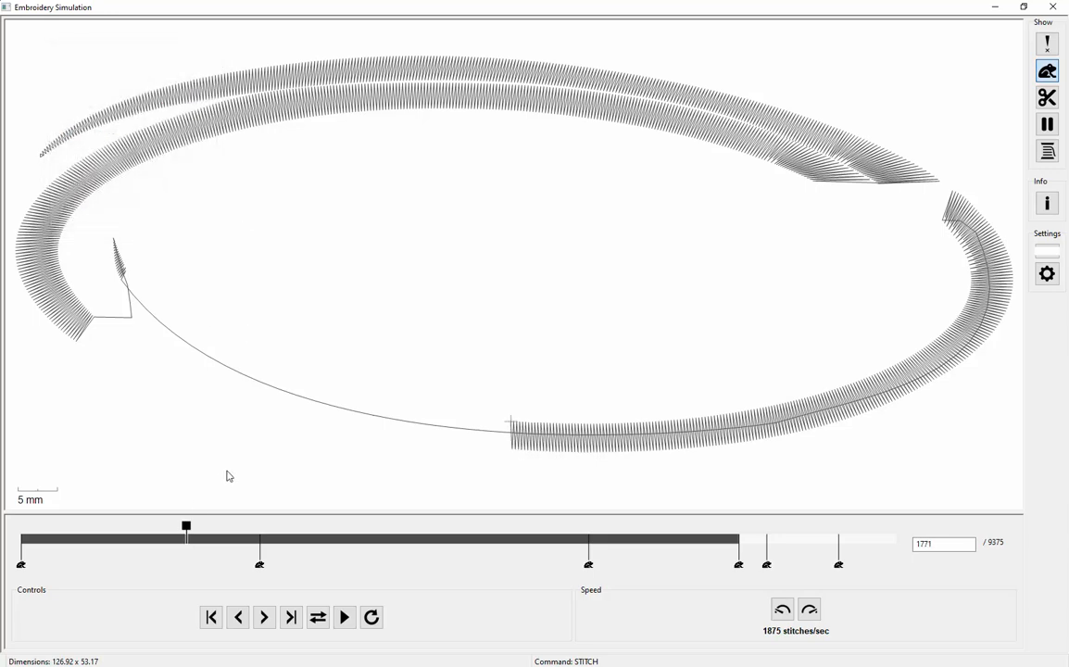
pyautogui.moveTo(189, 531)
pyautogui.mouseDown()
pyautogui.moveTo(296, 534)
pyautogui.moveTo(246, 542)
pyautogui.mouseUp()
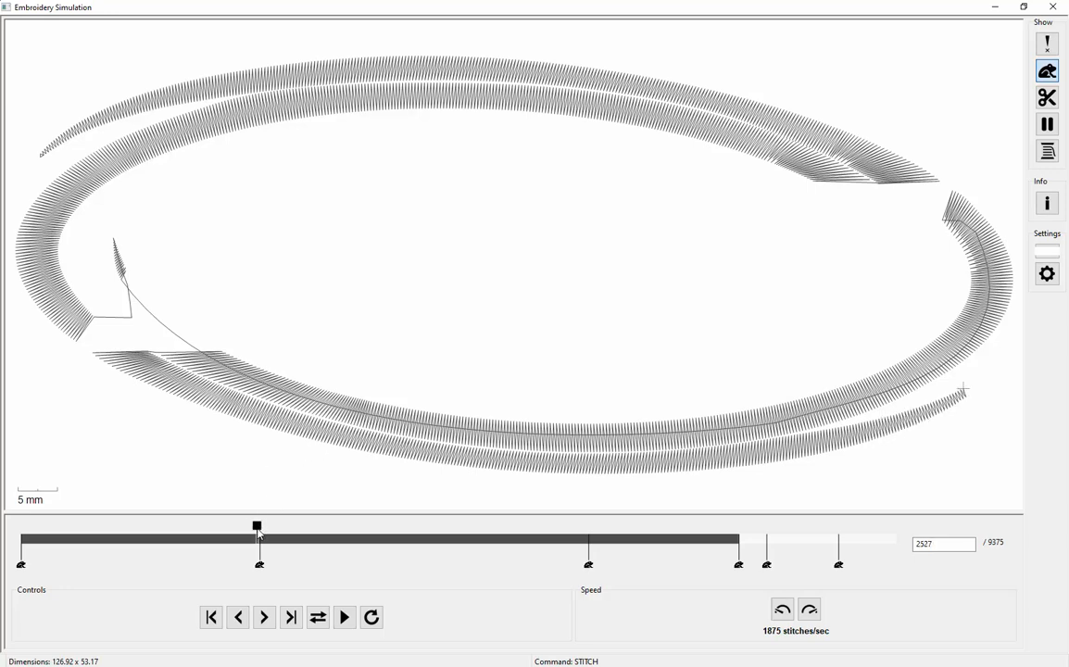
pyautogui.moveTo(259, 532)
pyautogui.mouseDown()
pyautogui.moveTo(244, 532)
pyautogui.moveTo(258, 534)
pyautogui.mouseUp()
pyautogui.click(1047, 97)
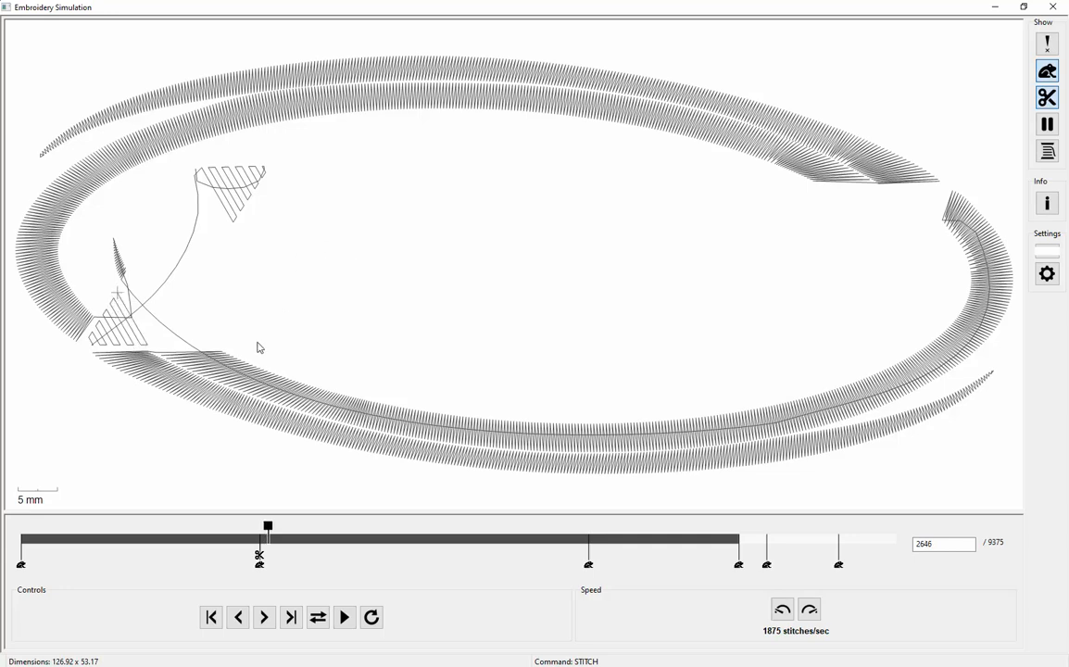
# Advance the simulation through the L bar and the M into the U, to about stitch 5981
pyautogui.moveTo(275, 524); pyautogui.dragTo(532, 525)
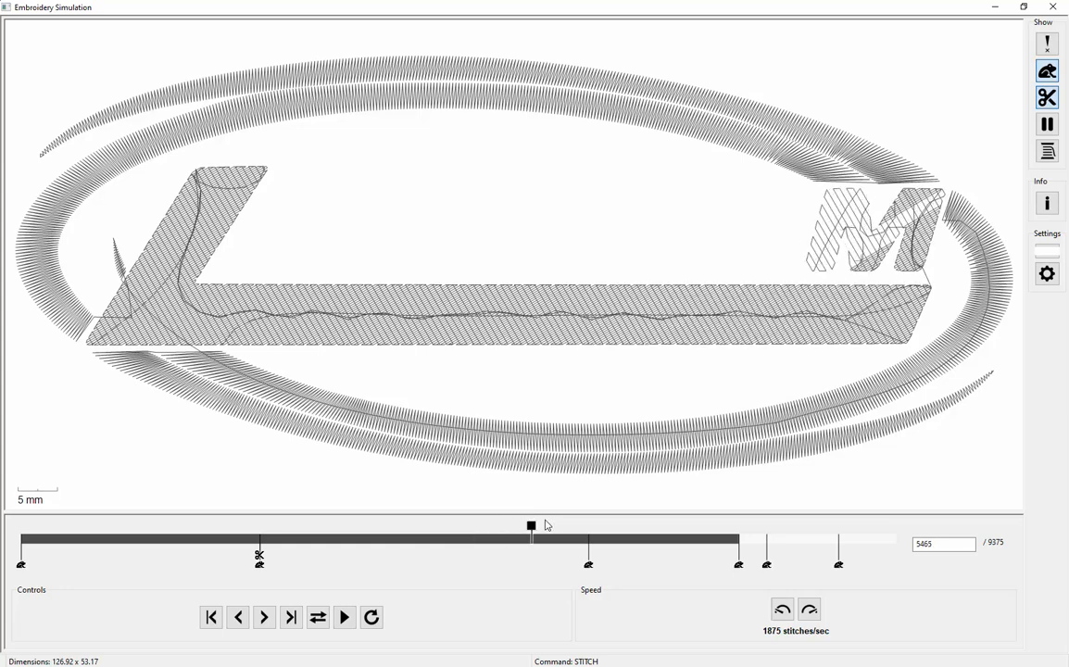
pyautogui.press('+')
pyautogui.press('+')
pyautogui.press('+')
pyautogui.press('+')
pyautogui.press('+')
pyautogui.press('+')
pyautogui.press('+')
pyautogui.moveTo(533, 530); pyautogui.dragTo(581, 534)
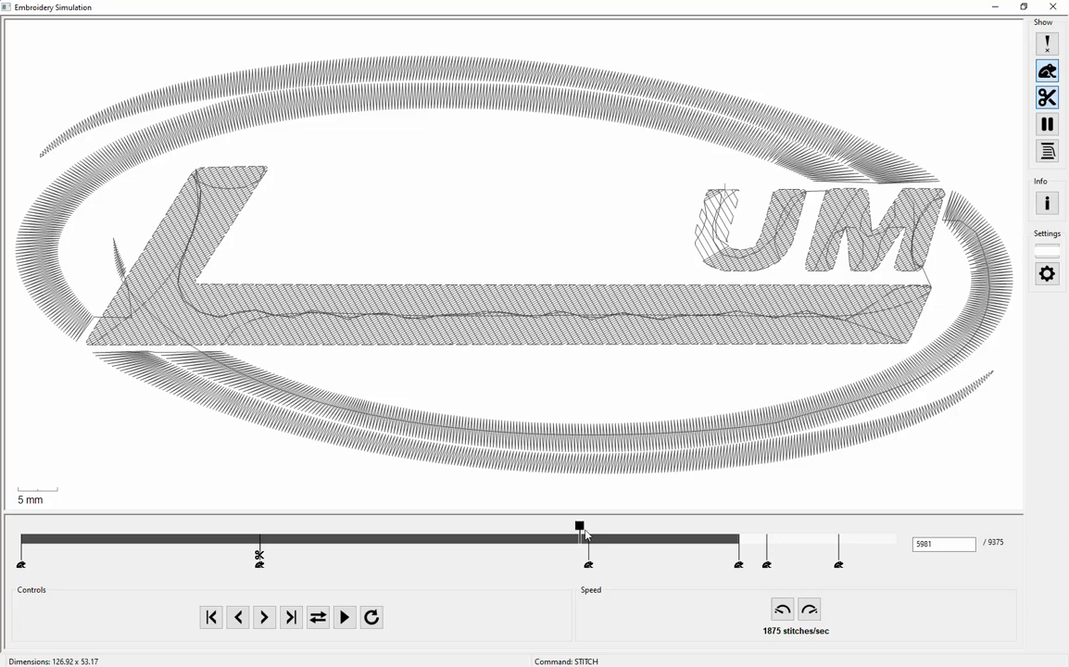
# Step the simulation back to the connection between the M and the U, at about stitch 5691
pyautogui.moveTo(581, 533); pyautogui.dragTo(556, 516)
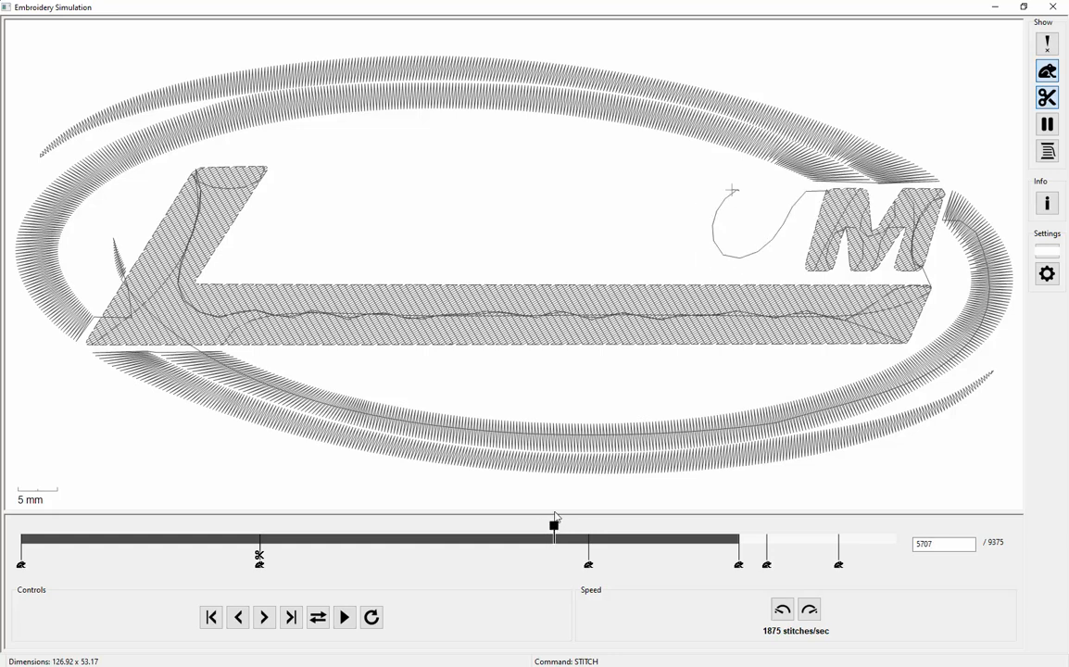
pyautogui.press('-')
pyautogui.press('-')
pyautogui.press('-')
pyautogui.press('-')
pyautogui.press('-')
pyautogui.press('-')
pyautogui.press('-')
pyautogui.press('-')
pyautogui.press('-')
pyautogui.press('-')
pyautogui.press('-')
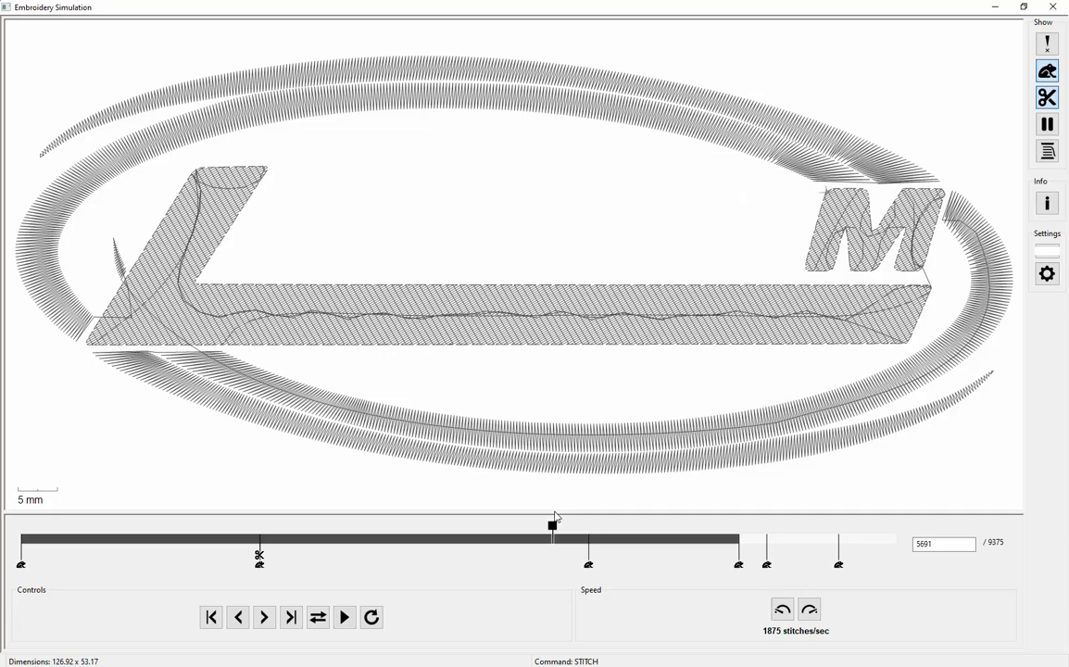
# Examine the M-to-U connection stitch by stitch, and continue the simulation into the R, to about stitch 6104
pyautogui.press('+')
pyautogui.press('+')
pyautogui.press('+')
pyautogui.press('+')
pyautogui.press('+')
pyautogui.press('+')
pyautogui.press('+')
pyautogui.press('+')
pyautogui.press('+')
pyautogui.press('+')
pyautogui.press('+')
pyautogui.press('+')
pyautogui.press('+')
pyautogui.press('+')
pyautogui.press('+')
pyautogui.press('+')
pyautogui.press('+')
pyautogui.press('+')
pyautogui.press('+')
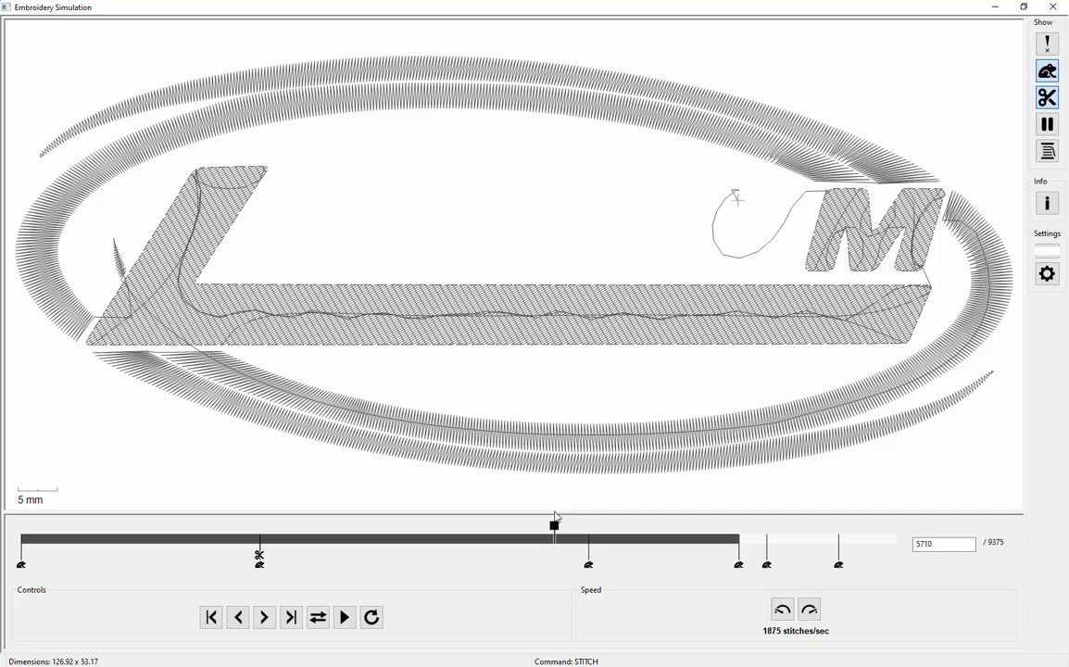
pyautogui.press('+')
pyautogui.press('+')
pyautogui.press('+')
pyautogui.press('+')
pyautogui.moveTo(555, 522); pyautogui.dragTo(592, 524)
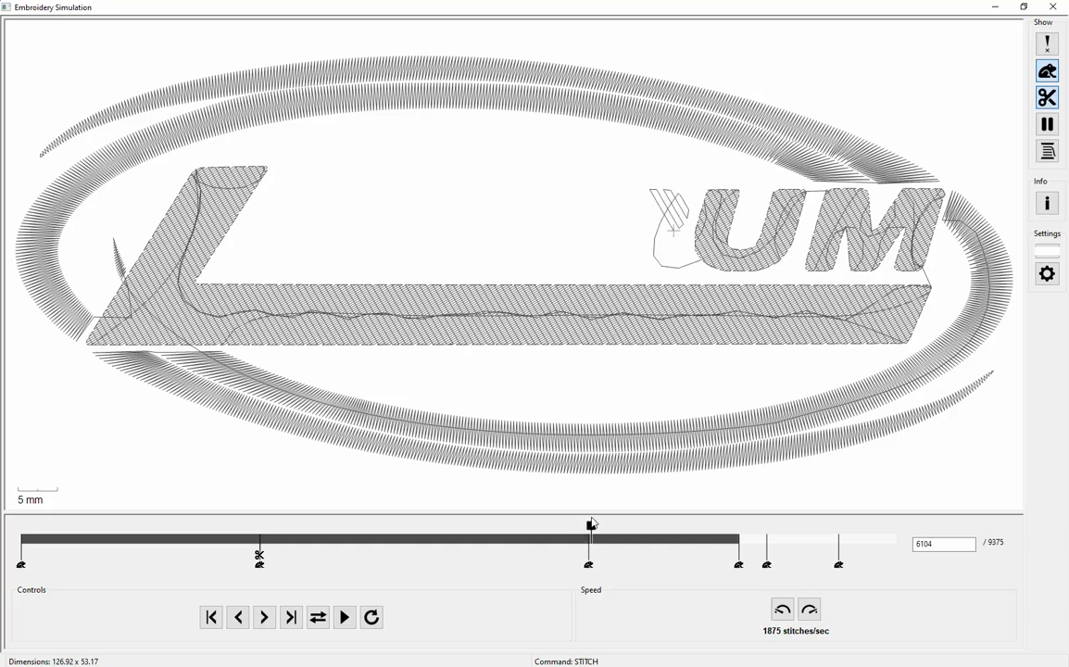
# Review the simulated jumps from the R of LANDRUM through the PERFORMANCE lettering, up to about stitch 8856, and close the simulation
pyautogui.press('Left')
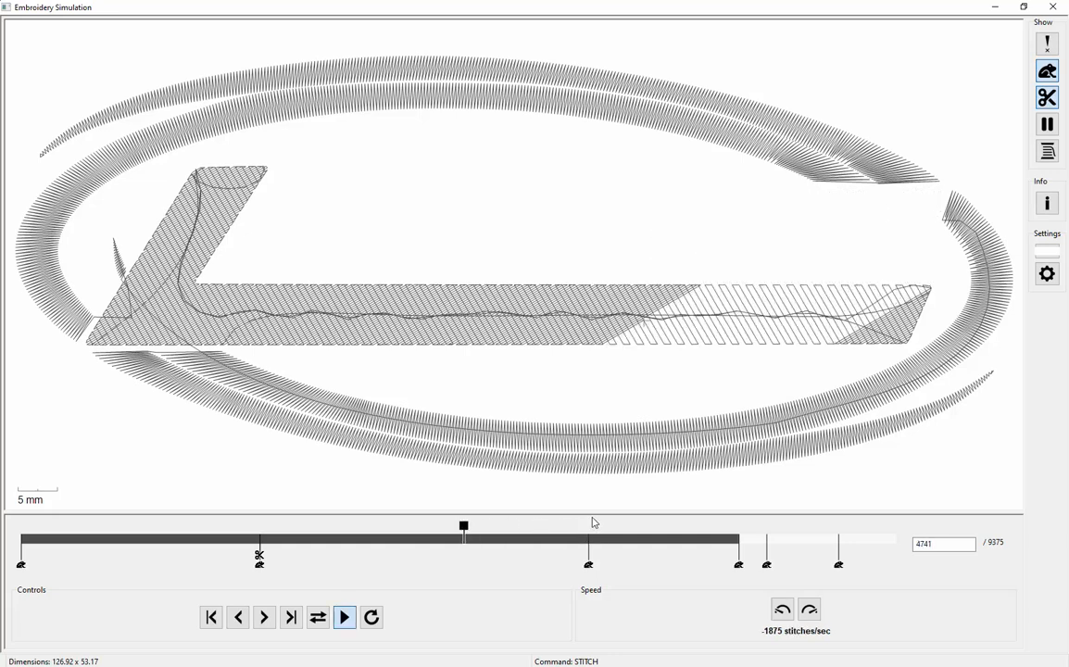
pyautogui.press('Right')
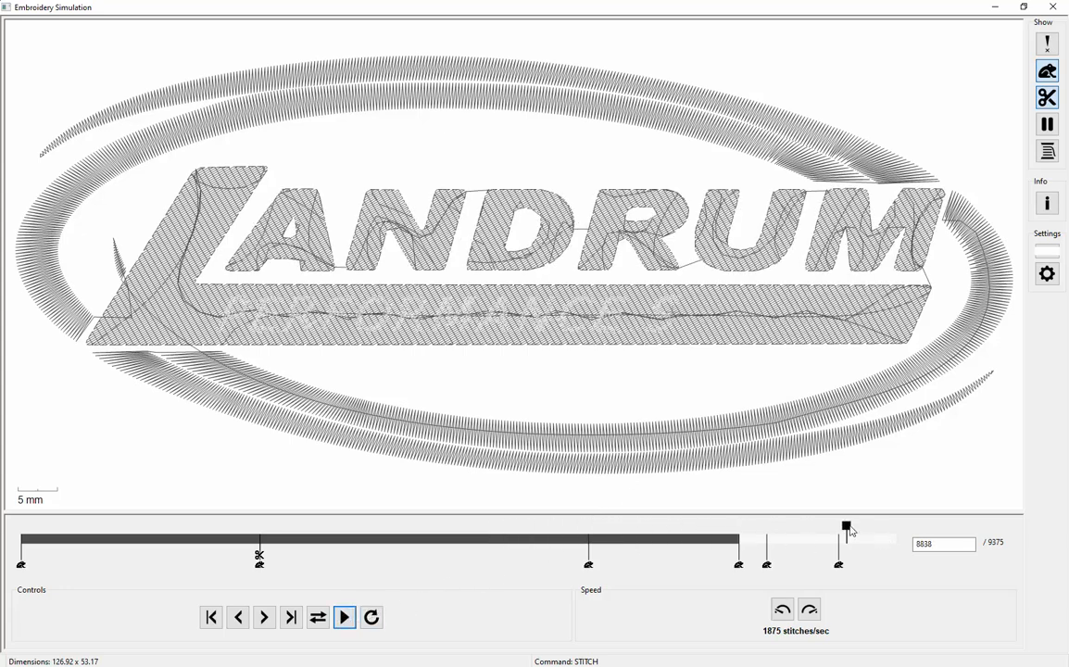
pyautogui.moveTo(847, 526)
pyautogui.mouseDown()
pyautogui.moveTo(633, 551)
pyautogui.moveTo(588, 545)
pyautogui.mouseUp()
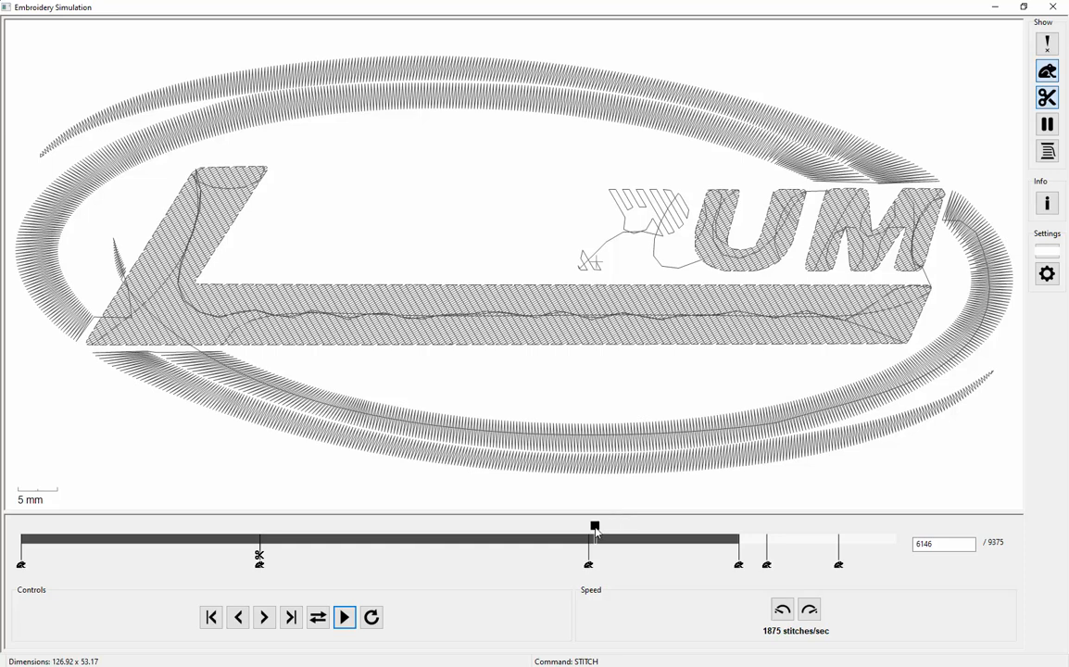
pyautogui.moveTo(595, 526); pyautogui.dragTo(730, 526)
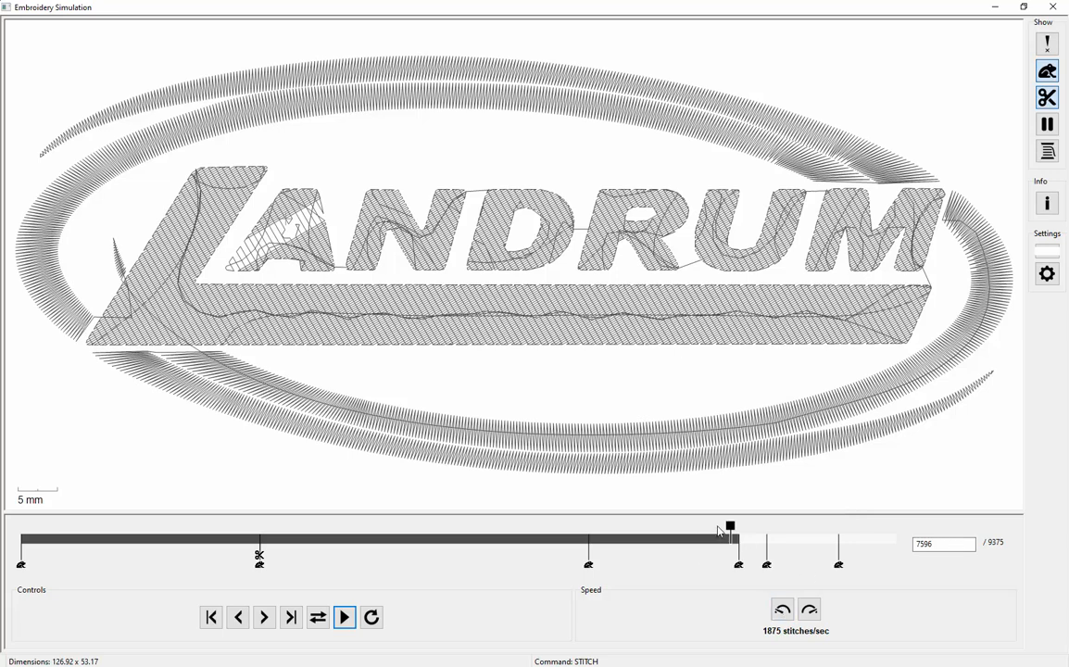
pyautogui.moveTo(733, 534); pyautogui.dragTo(777, 534)
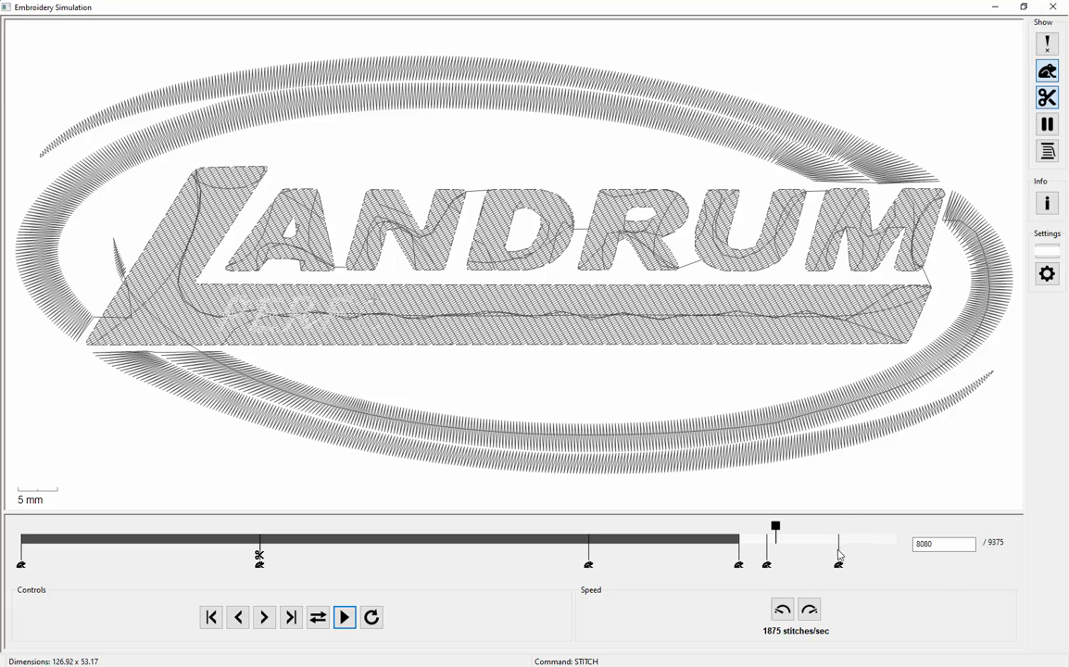
pyautogui.moveTo(776, 527); pyautogui.dragTo(847, 526)
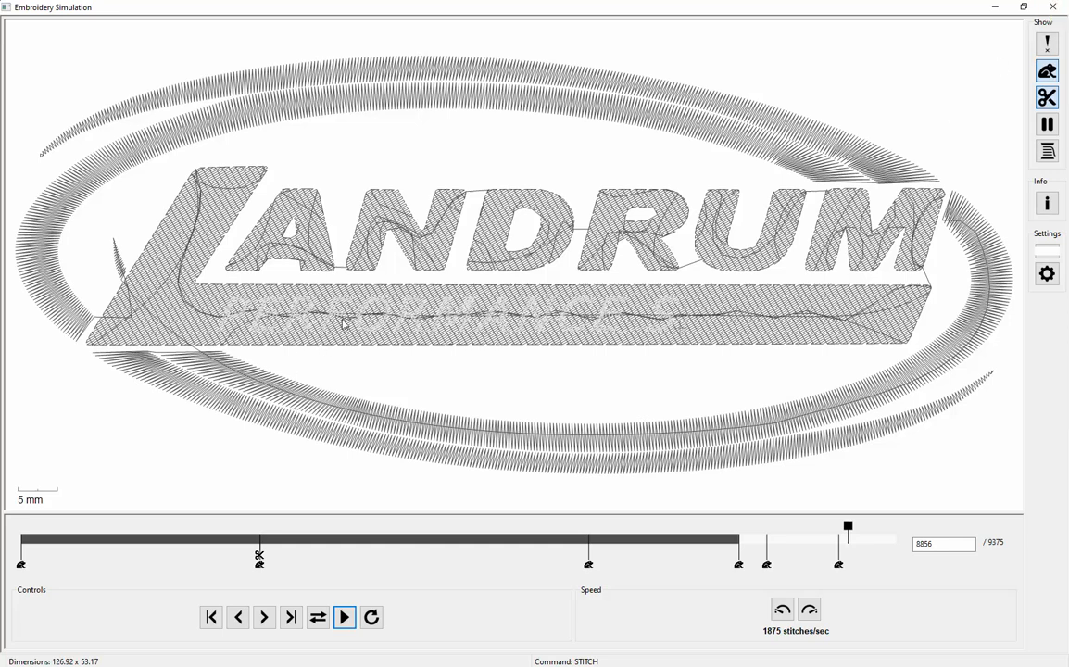
pyautogui.click(1055, 7)
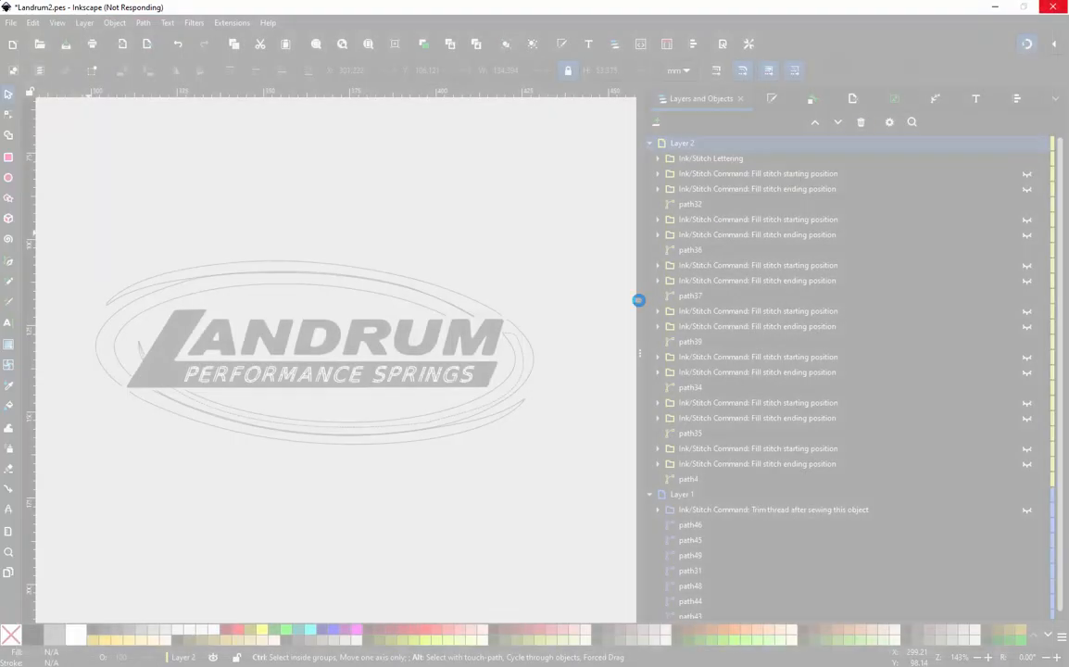
# Expand the PERFORMANCE SPRINGS lettering in Layer 2 down to the stitch objects of the first R in PERFORMANCE
pyautogui.scroll(3, 239, 378)
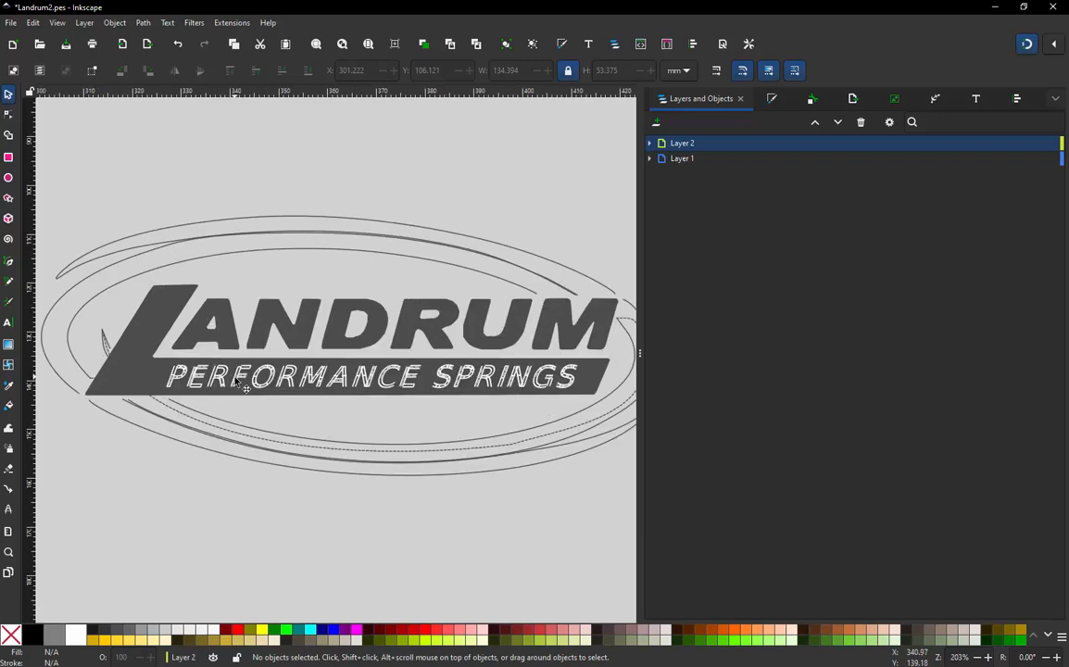
pyautogui.scroll(5, 243, 381)
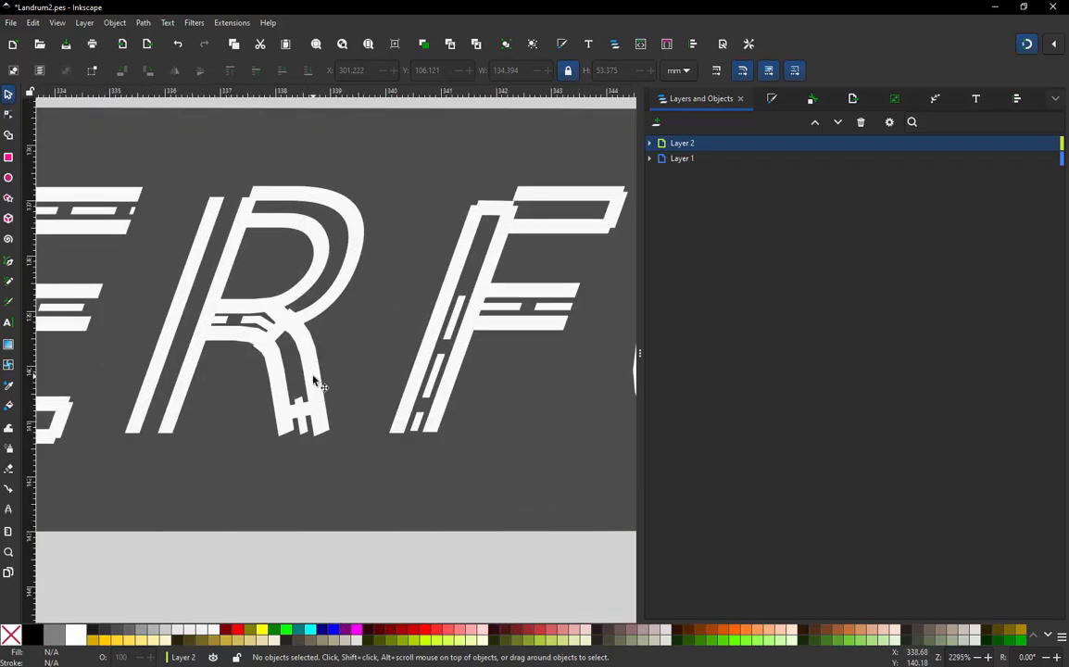
pyautogui.click(650, 144)
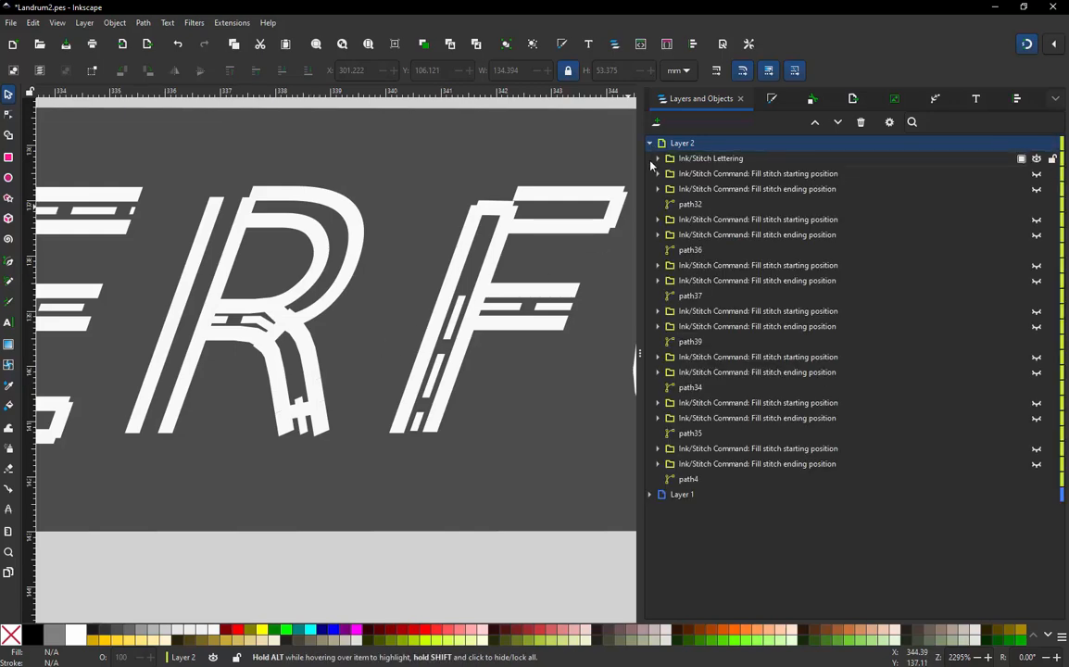
pyautogui.click(651, 144)
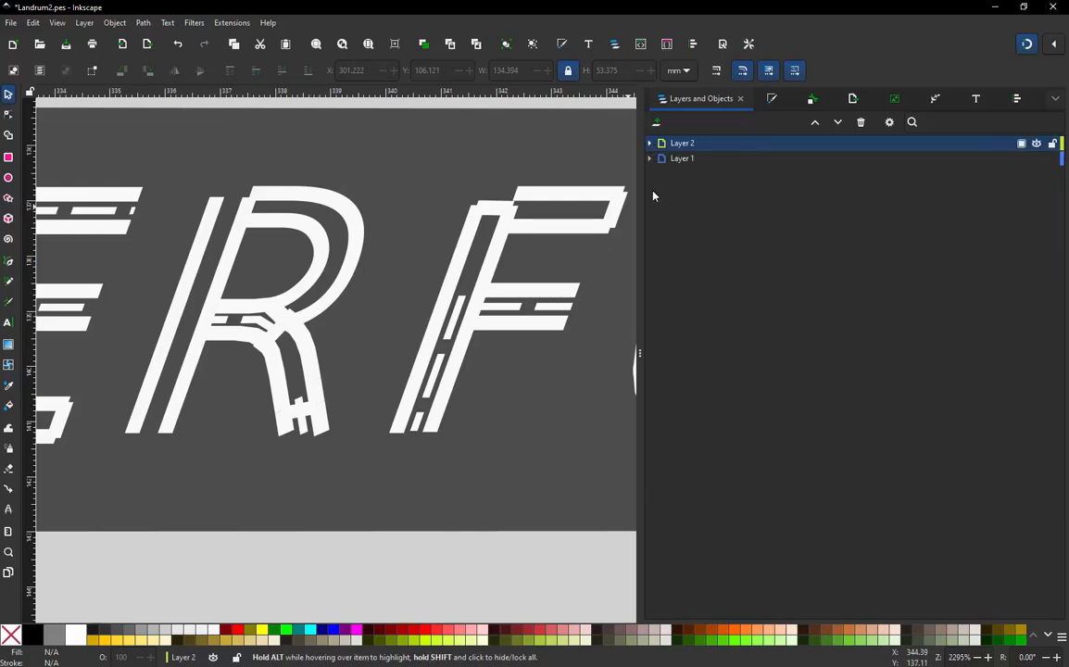
pyautogui.click(650, 143)
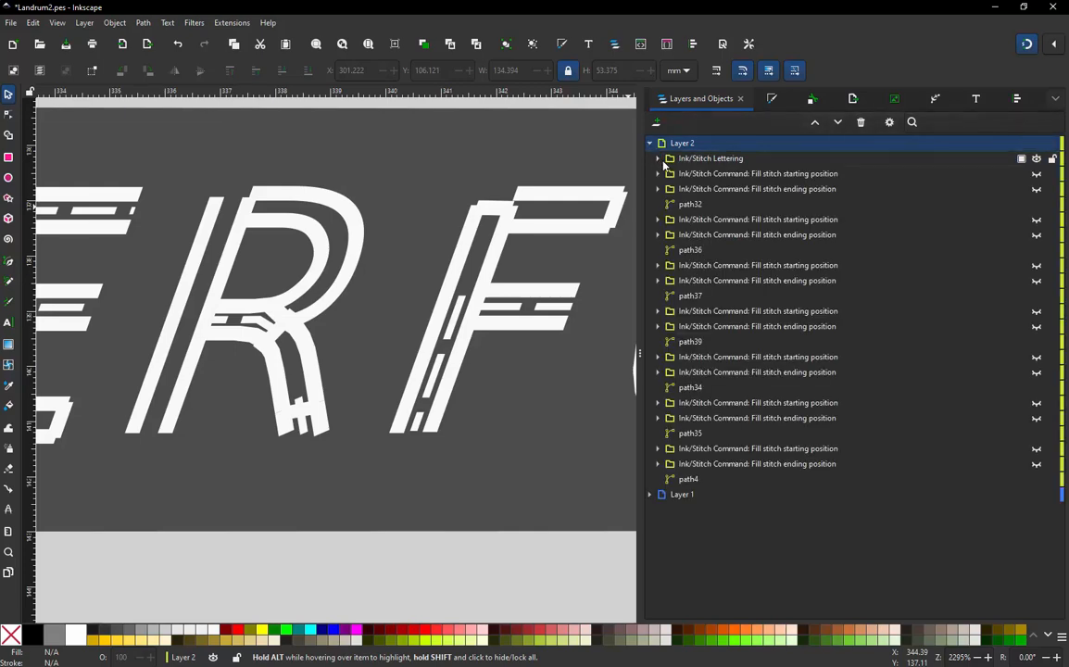
pyautogui.click(658, 160)
pyautogui.click(665, 159)
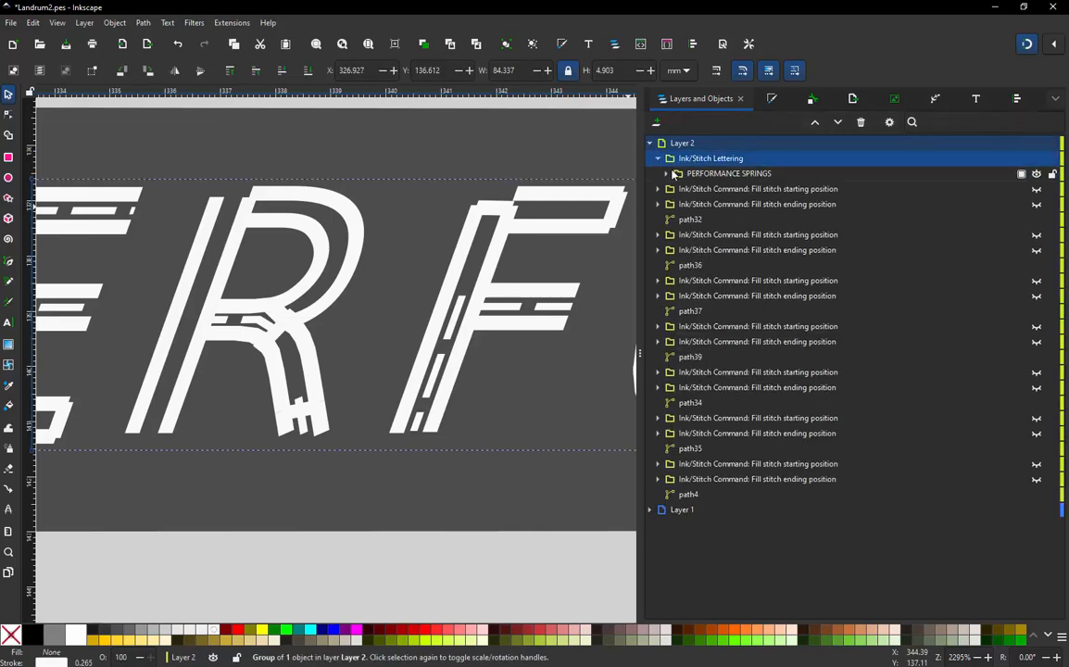
pyautogui.click(668, 174)
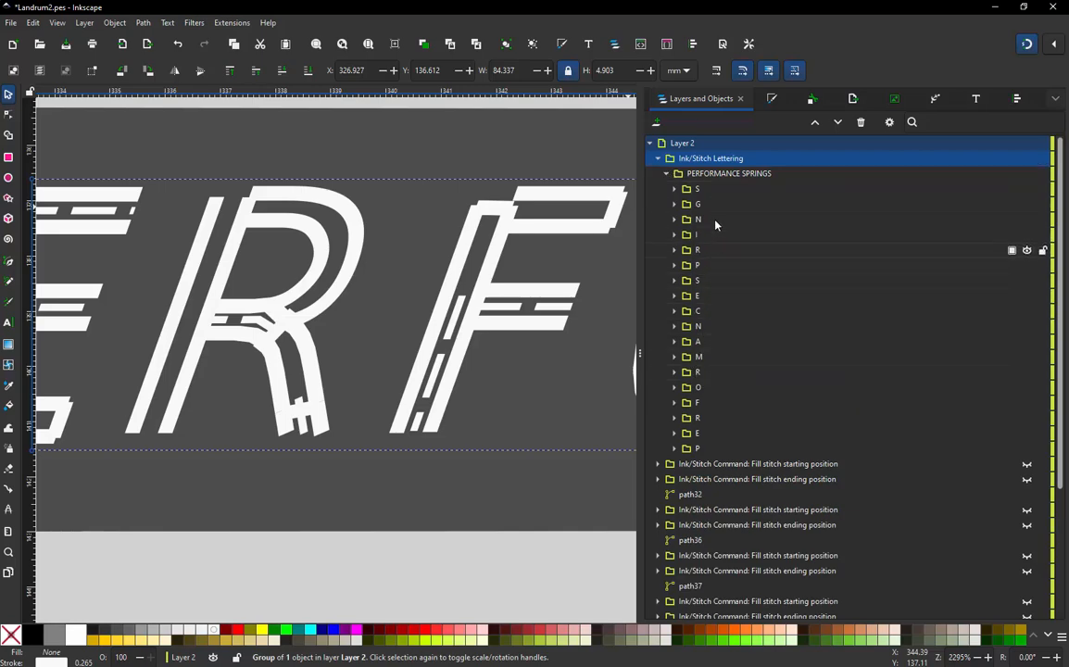
pyautogui.click(694, 419)
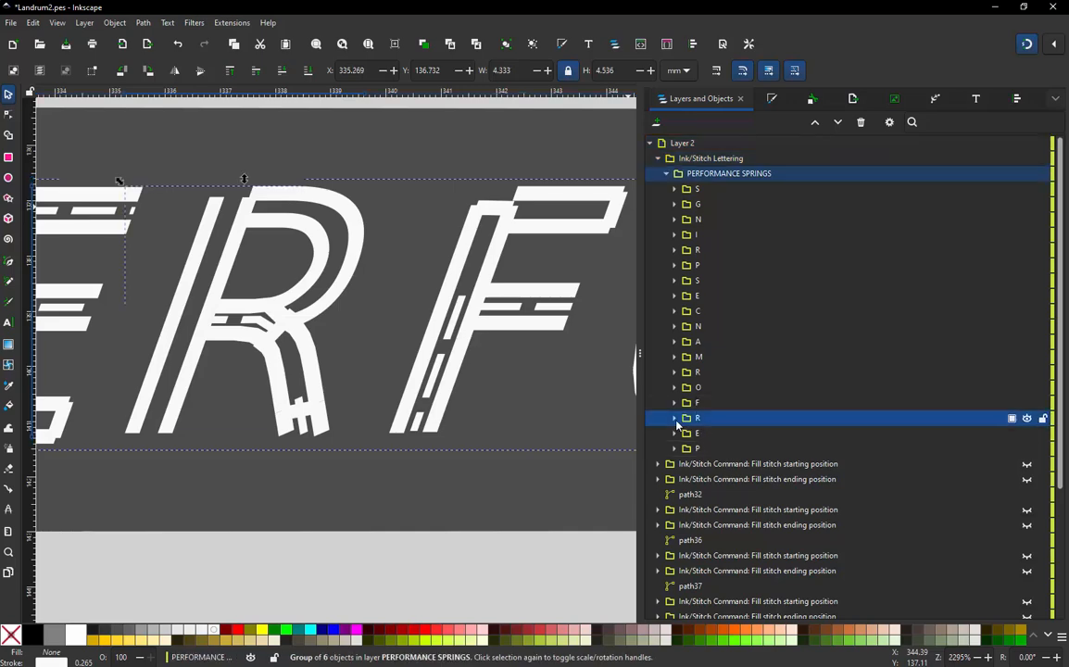
pyautogui.click(673, 417)
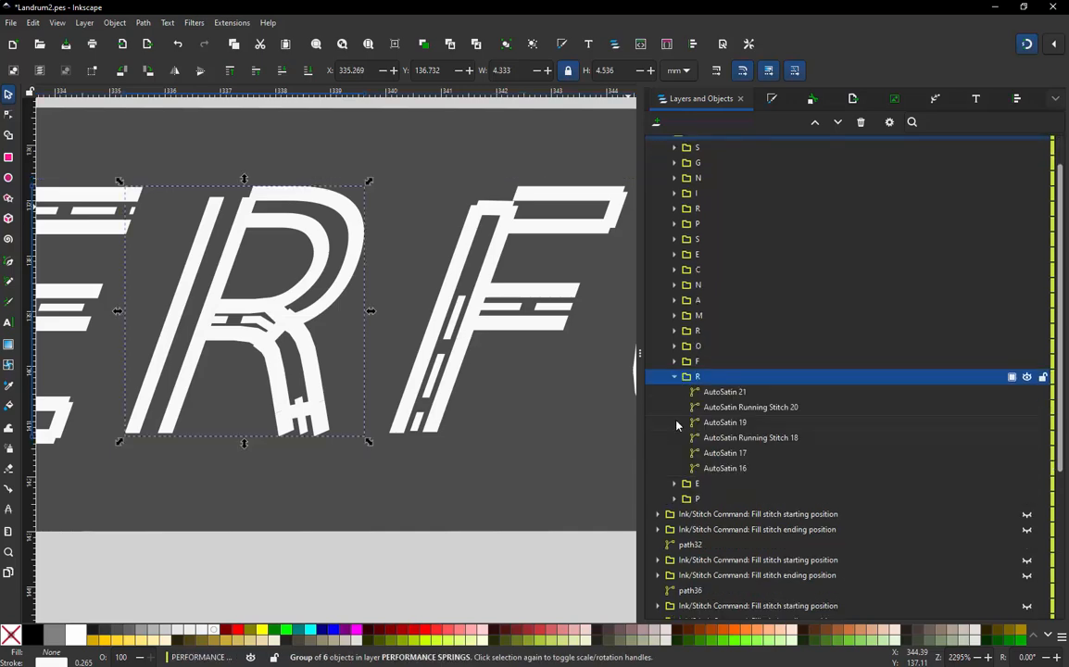
# Try moving AutoSatin 21 off the foot of the first R, and undo the move
pyautogui.click(724, 393)
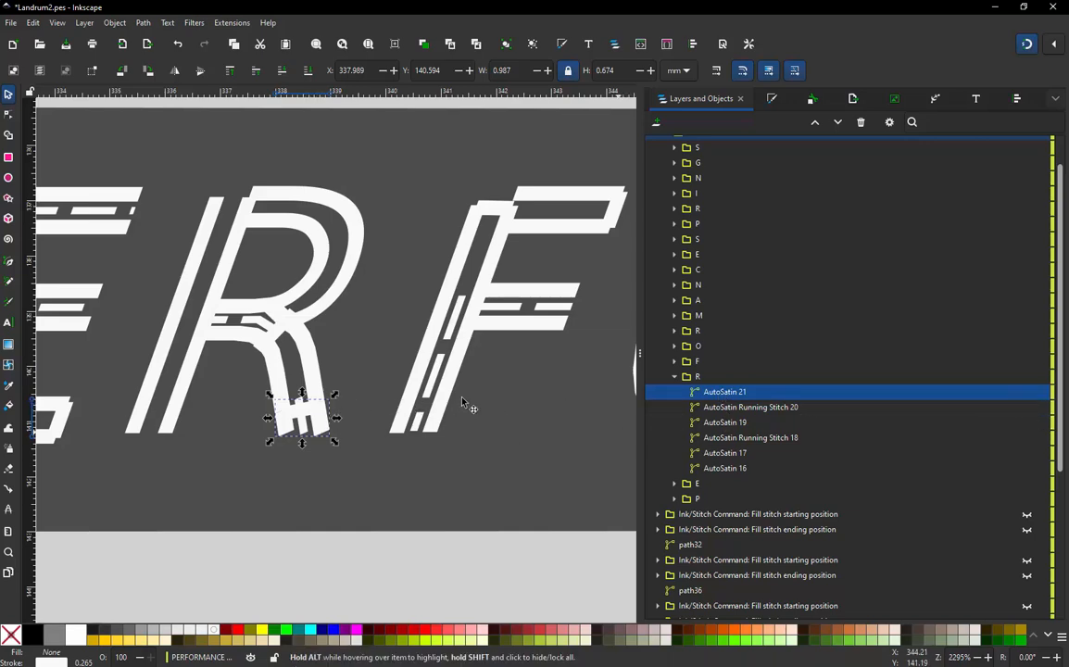
pyautogui.moveTo(332, 434); pyautogui.dragTo(348, 476)
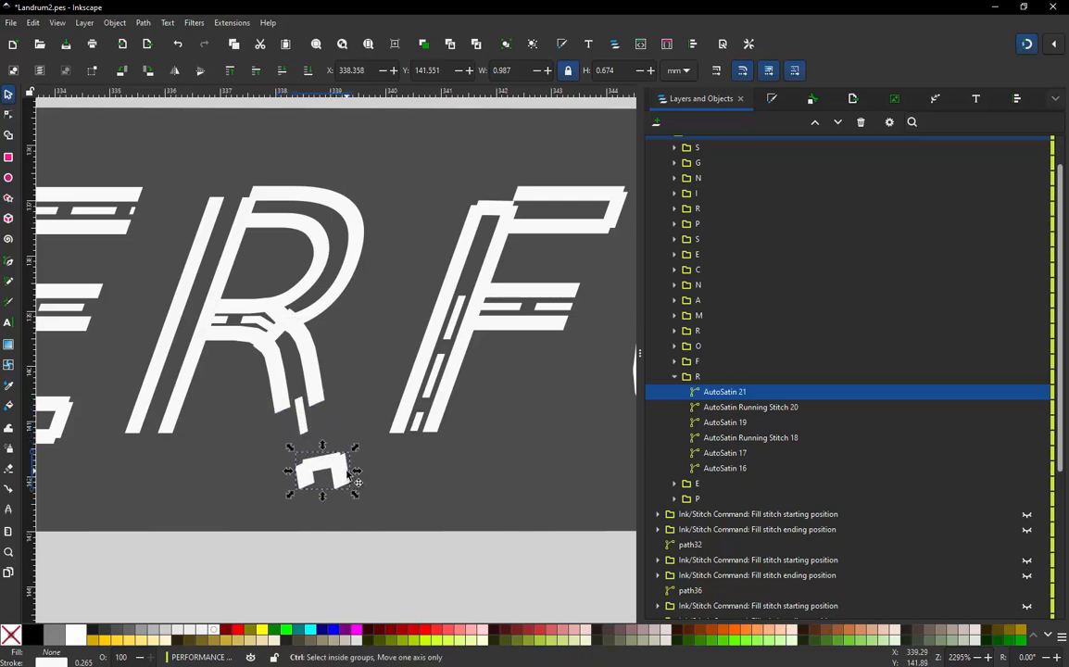
pyautogui.hotkey('ctrl', 'z')
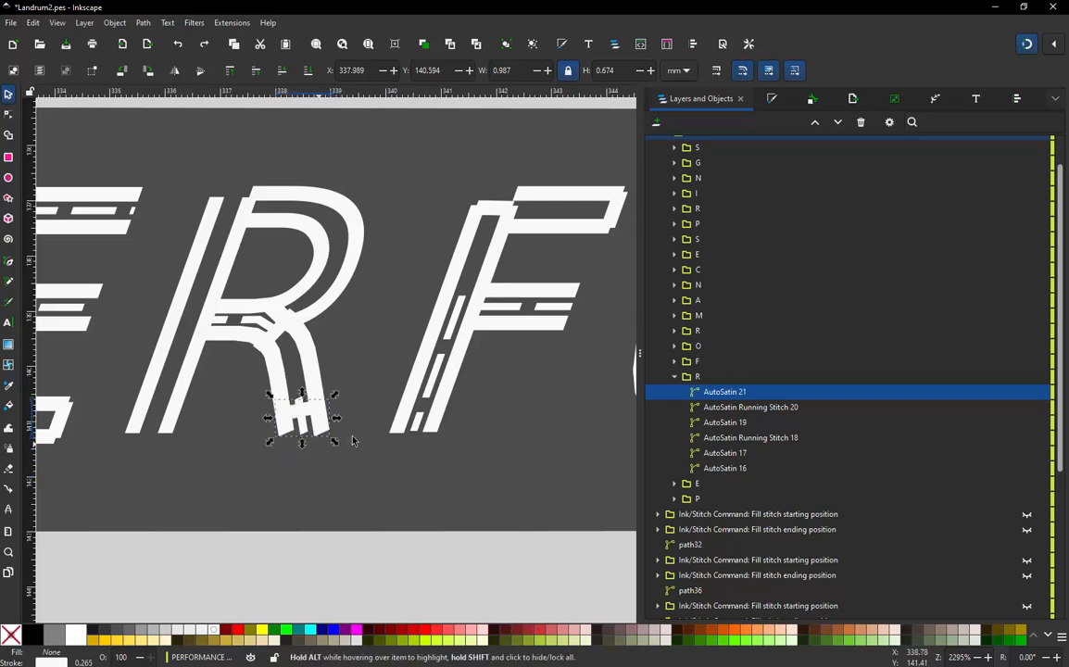
# Expand the F and compare its first object, AutoSatin Running Stitch 22, with the R's AutoSatin 16 and AutoSatin 21
pyautogui.click(675, 362)
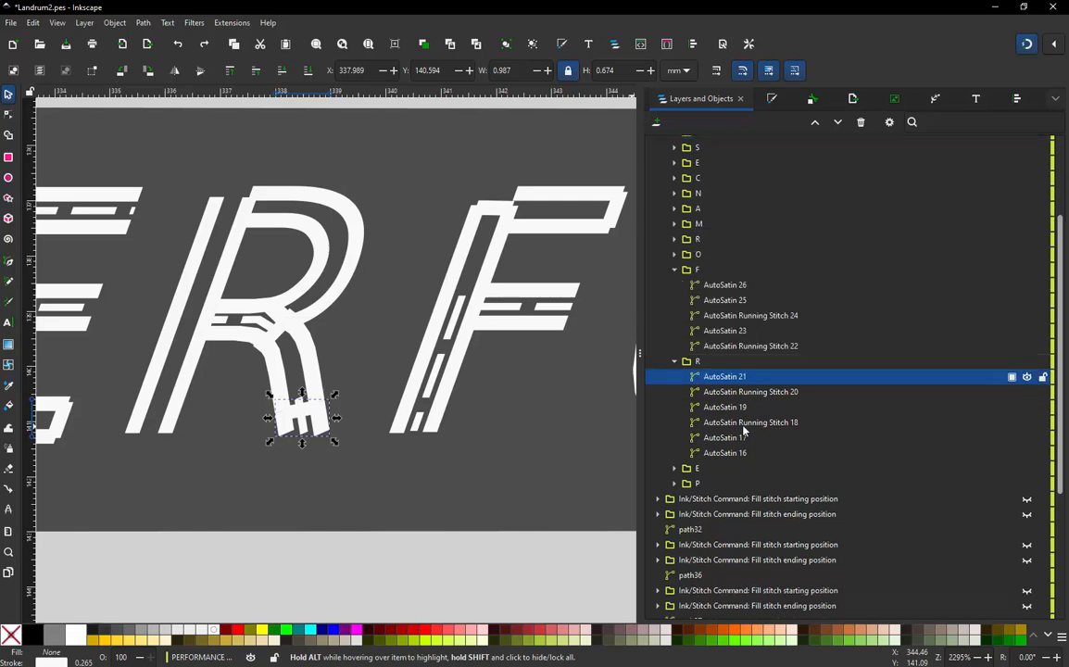
pyautogui.click(734, 454)
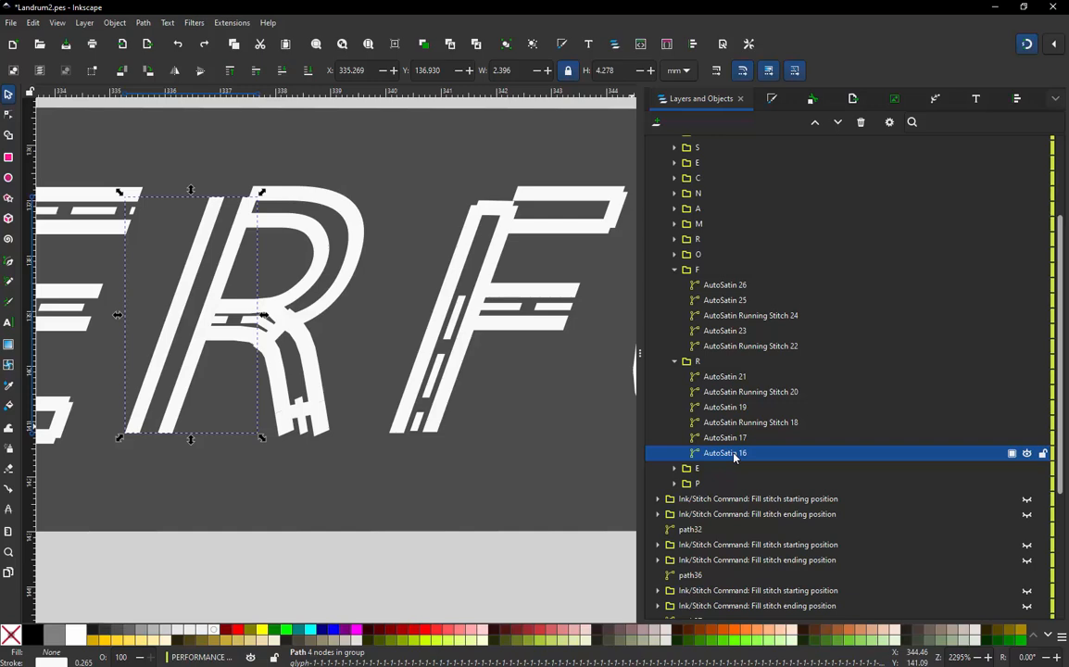
pyautogui.click(739, 349)
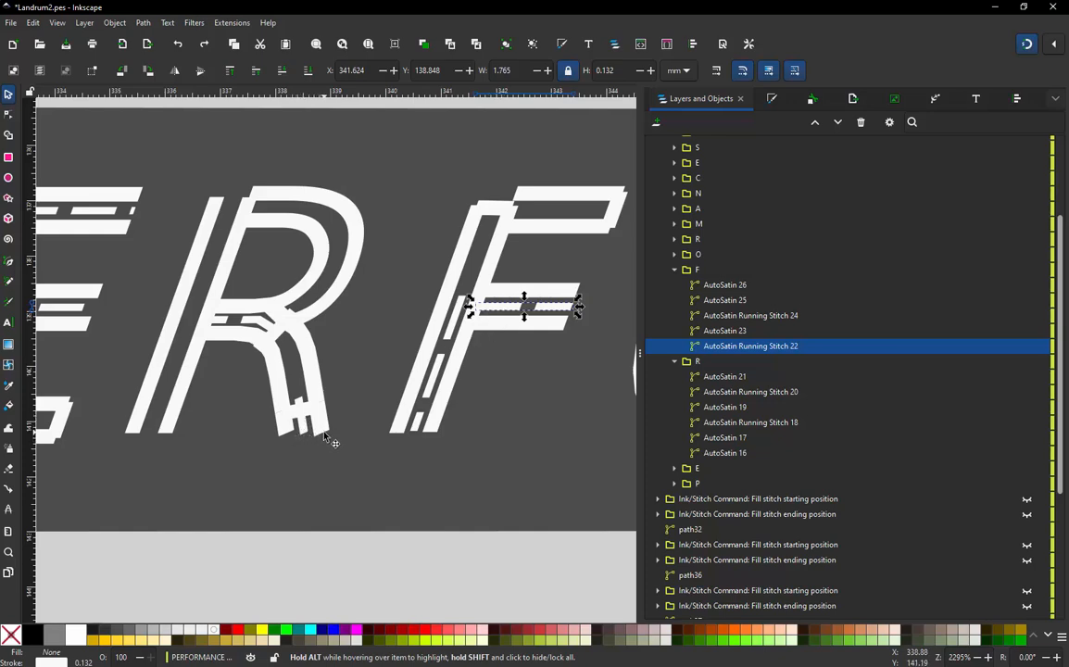
pyautogui.click(744, 377)
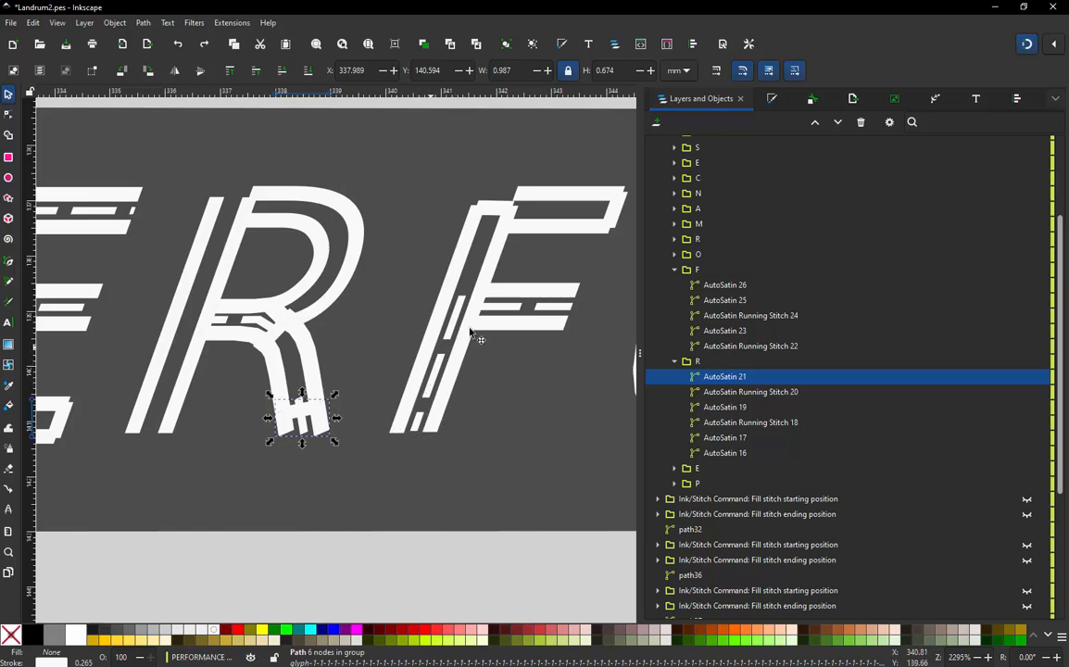
# Examine the F's stitch objects in sewing order, from AutoSatin Running Stitch 22 through AutoSatin 26
pyautogui.keyDown('ctrl'); pyautogui.scroll(-1, 434, 255); pyautogui.keyUp('ctrl')
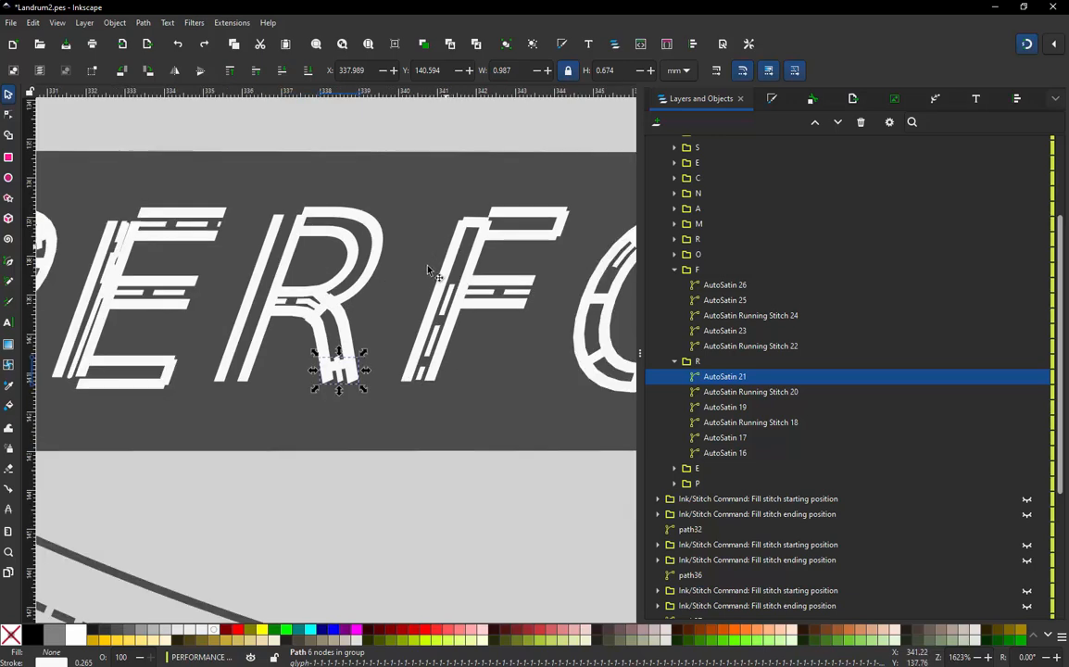
pyautogui.keyDown('ctrl'); pyautogui.scroll(2, 429, 270); pyautogui.keyUp('ctrl')
pyautogui.keyDown('ctrl'); pyautogui.scroll(-2, 419, 243); pyautogui.keyUp('ctrl')
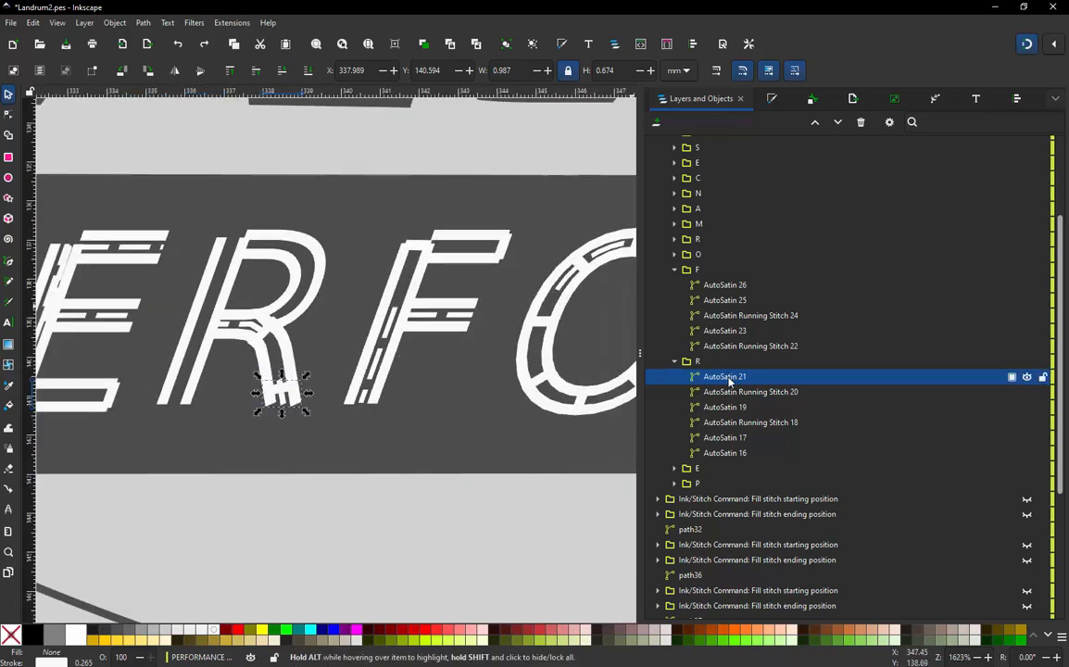
pyautogui.click(737, 348)
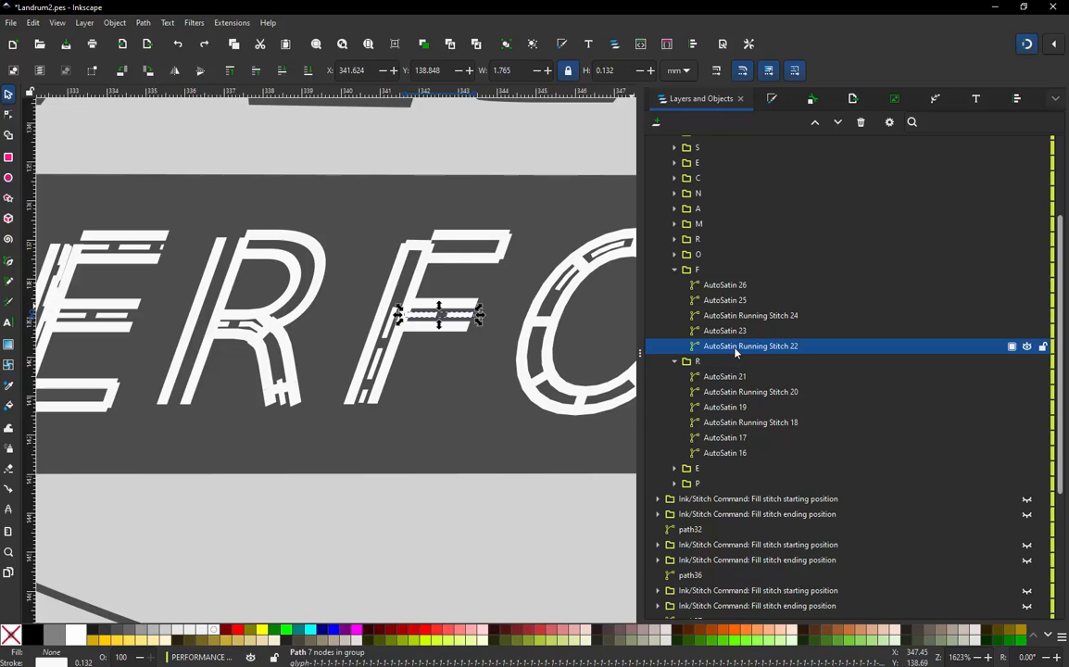
pyautogui.click(735, 334)
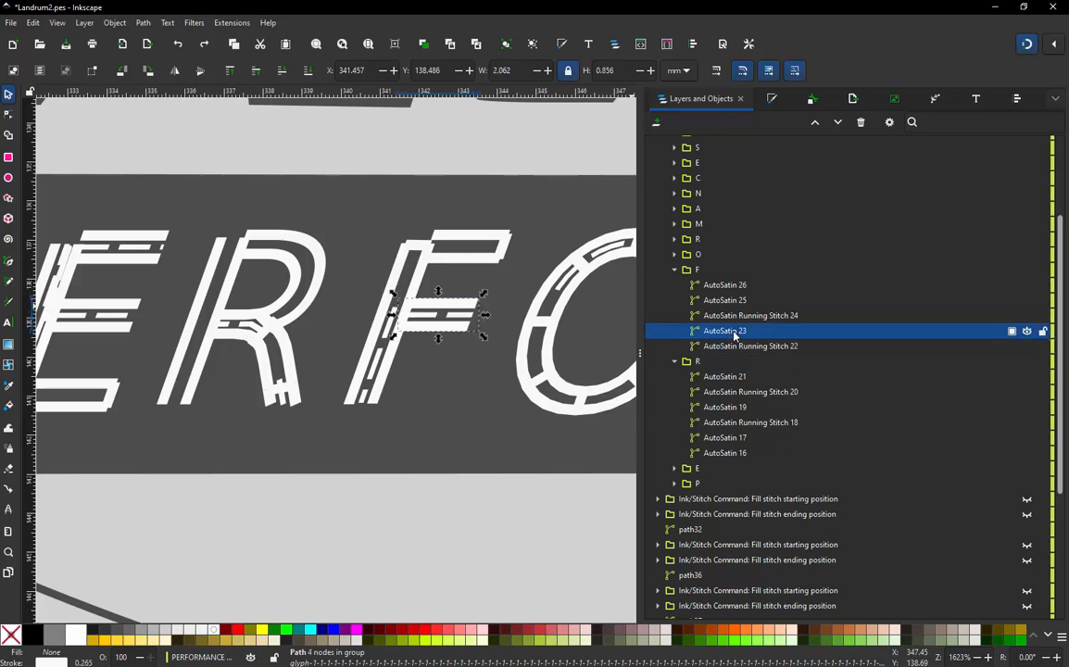
pyautogui.click(737, 318)
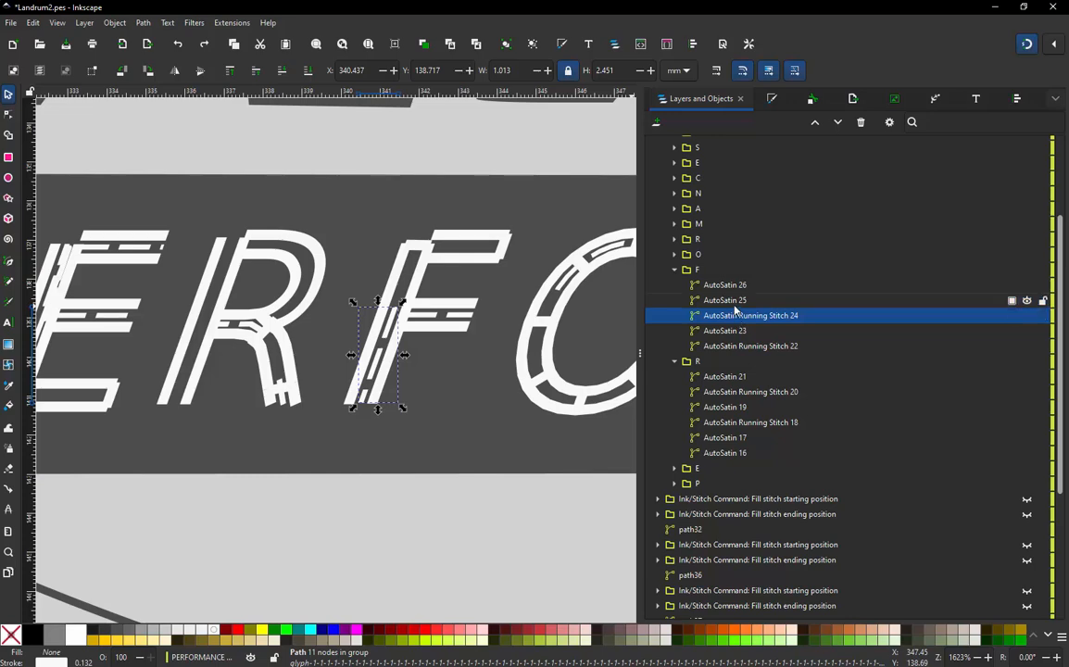
pyautogui.click(737, 304)
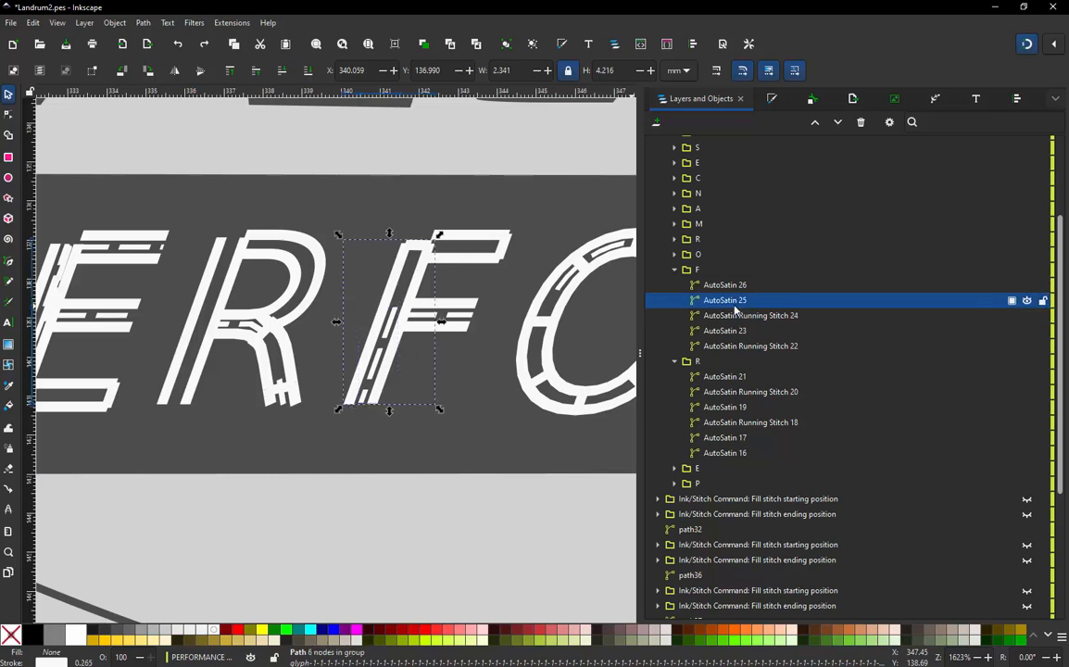
pyautogui.click(735, 286)
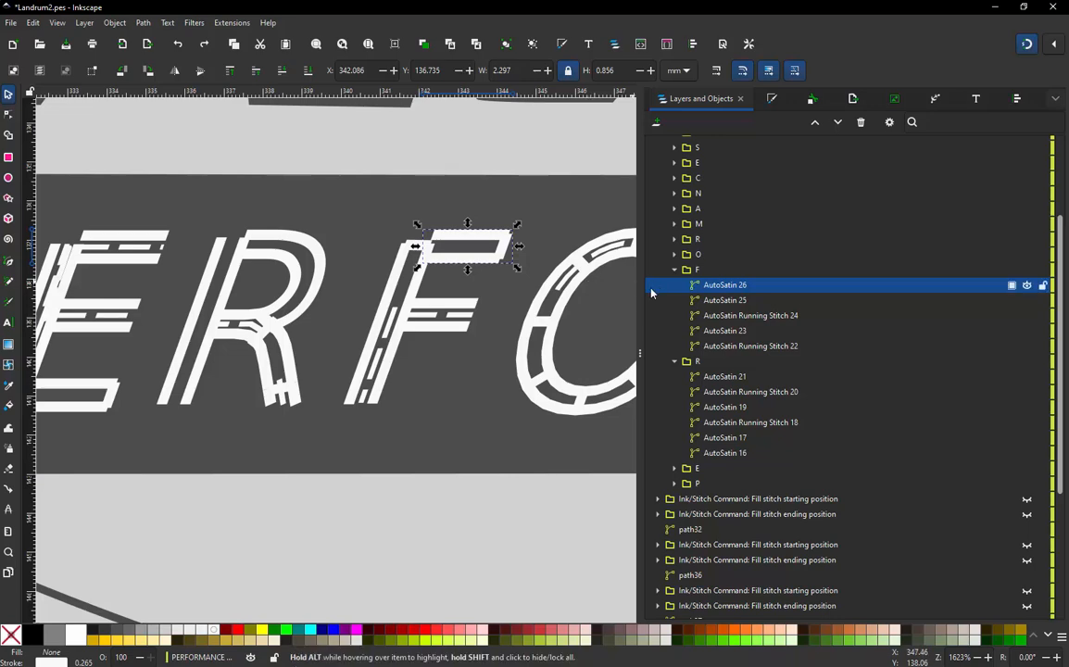
# Expand the O, highlight AutoSatin Running Stitch 27, and examine the gaps between the R, F and O
pyautogui.click(675, 255)
pyautogui.scroll(1, 675, 255)
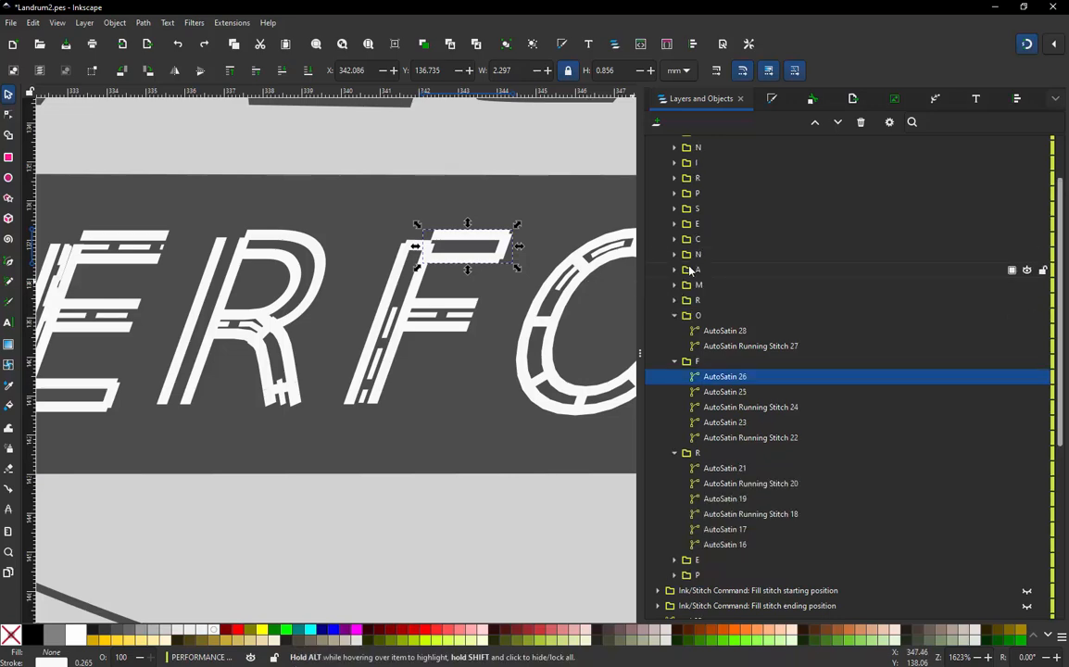
pyautogui.click(738, 349)
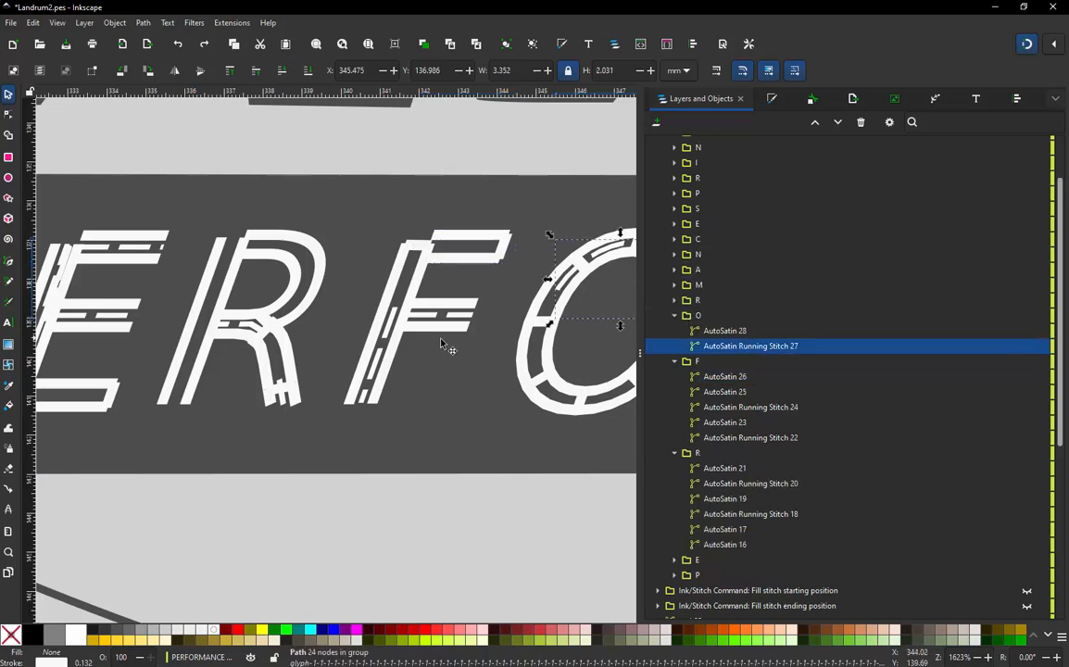
pyautogui.keyDown('ctrl'); pyautogui.scroll(-1, 422, 267); pyautogui.keyUp('ctrl')
pyautogui.keyDown('ctrl'); pyautogui.scroll(1, 555, 348); pyautogui.keyUp('ctrl')
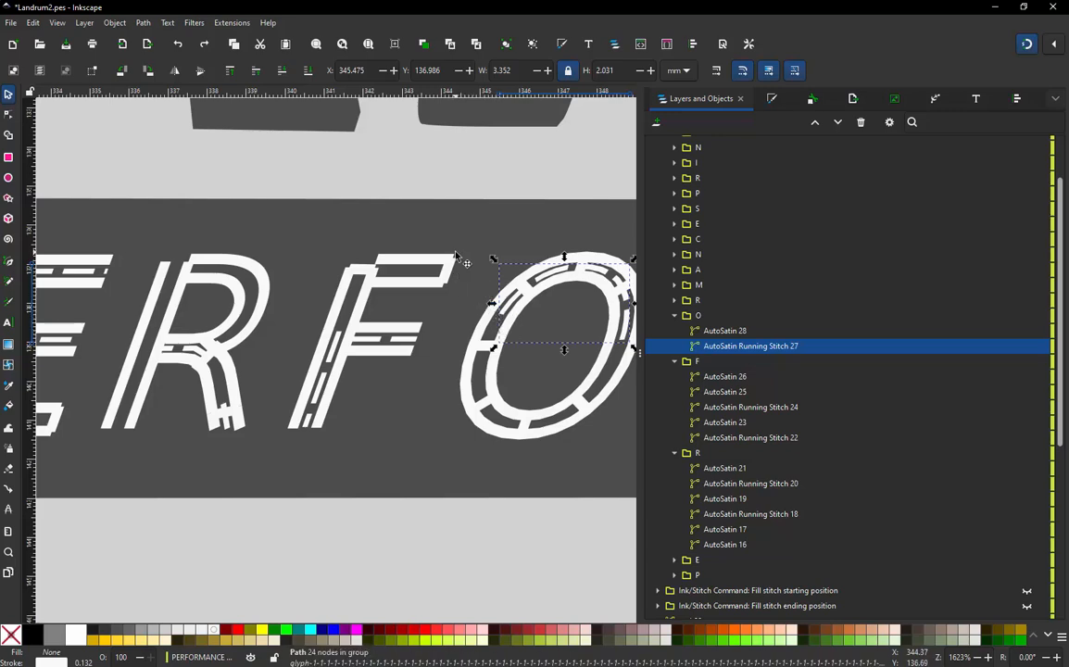
pyautogui.scroll(-1, 496, 334)
pyautogui.scroll(-1, 496, 341)
pyautogui.scroll(2, 390, 352)
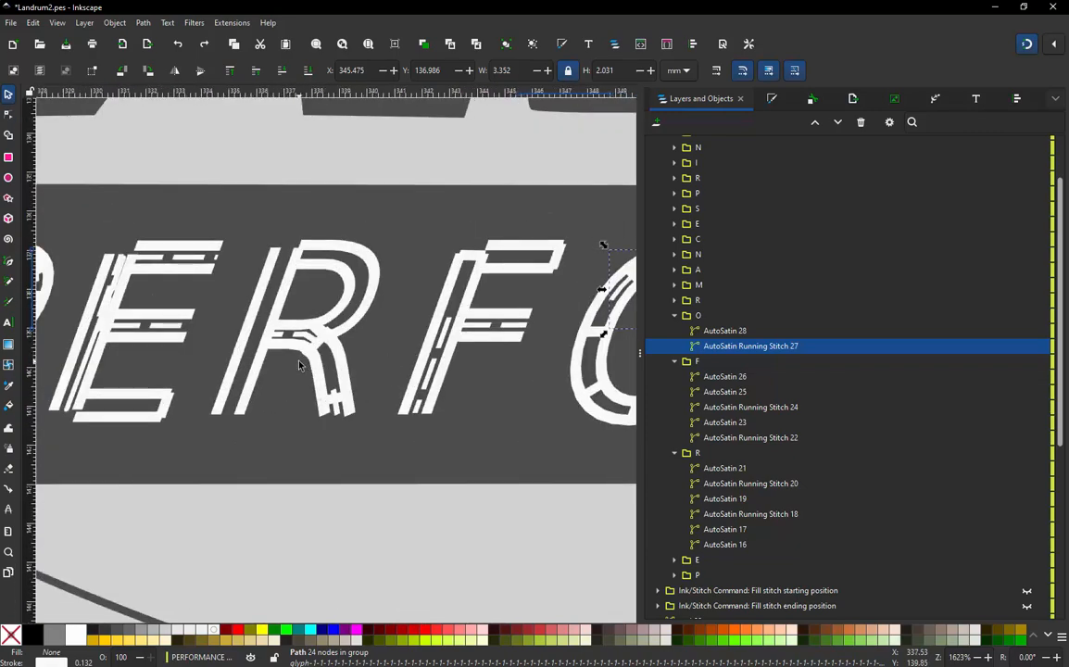
pyautogui.scroll(-2, 300, 363)
pyautogui.scroll(2, 409, 345)
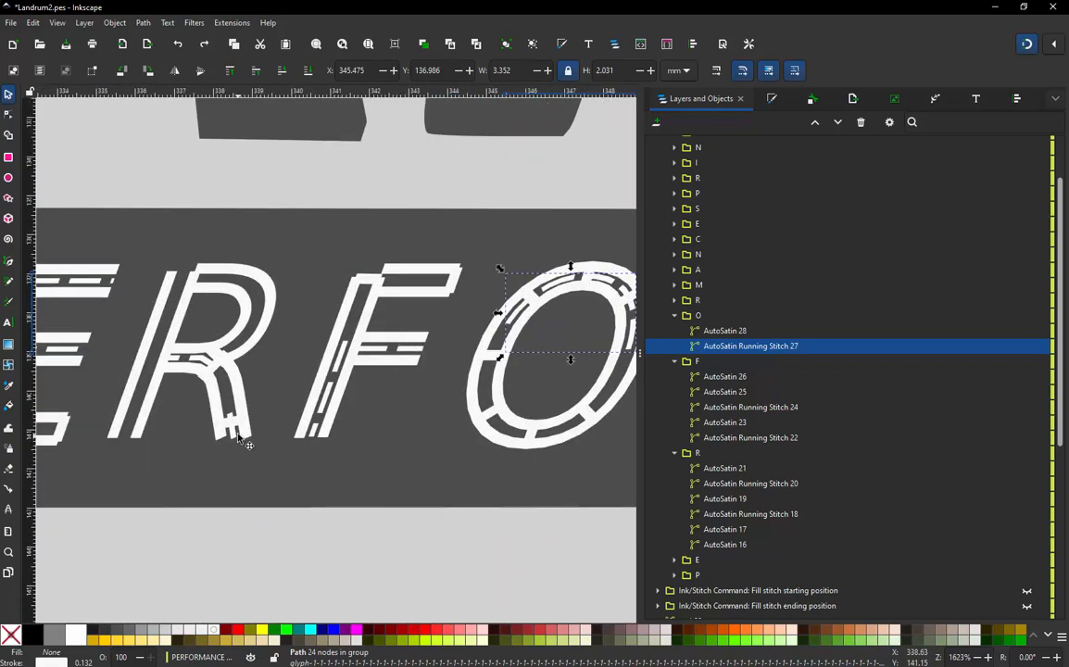
# Reroute the F's AutoSatin Running Stitch 22 by extending its start to the foot of the stem and adding nodes that bend it along the stem
pyautogui.scroll(2, 267, 389)
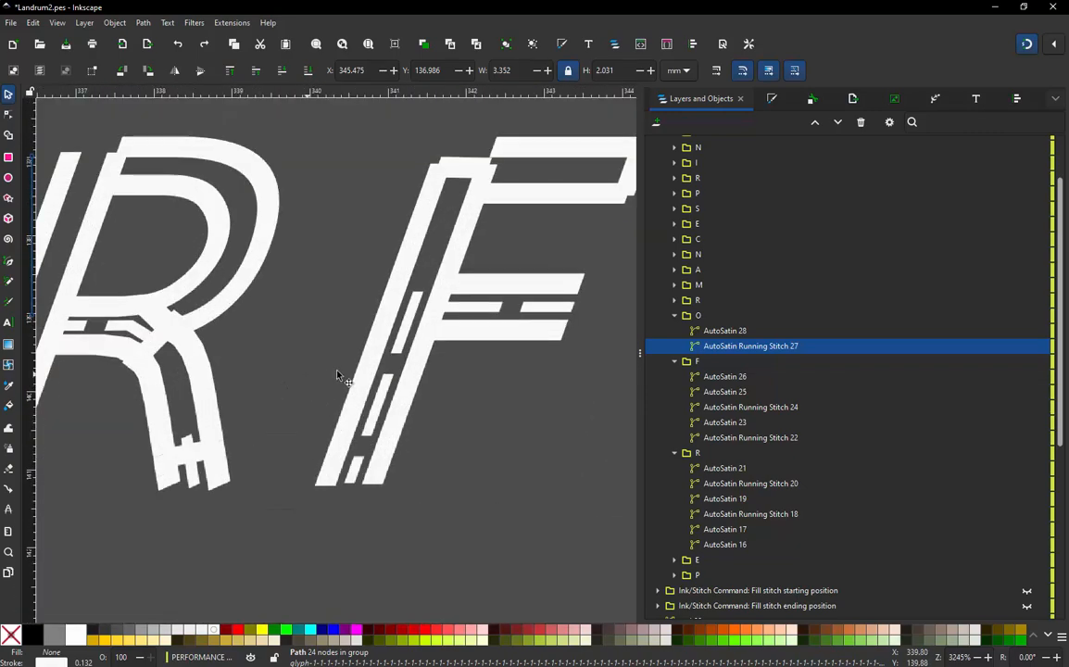
pyautogui.doubleClick(491, 308)
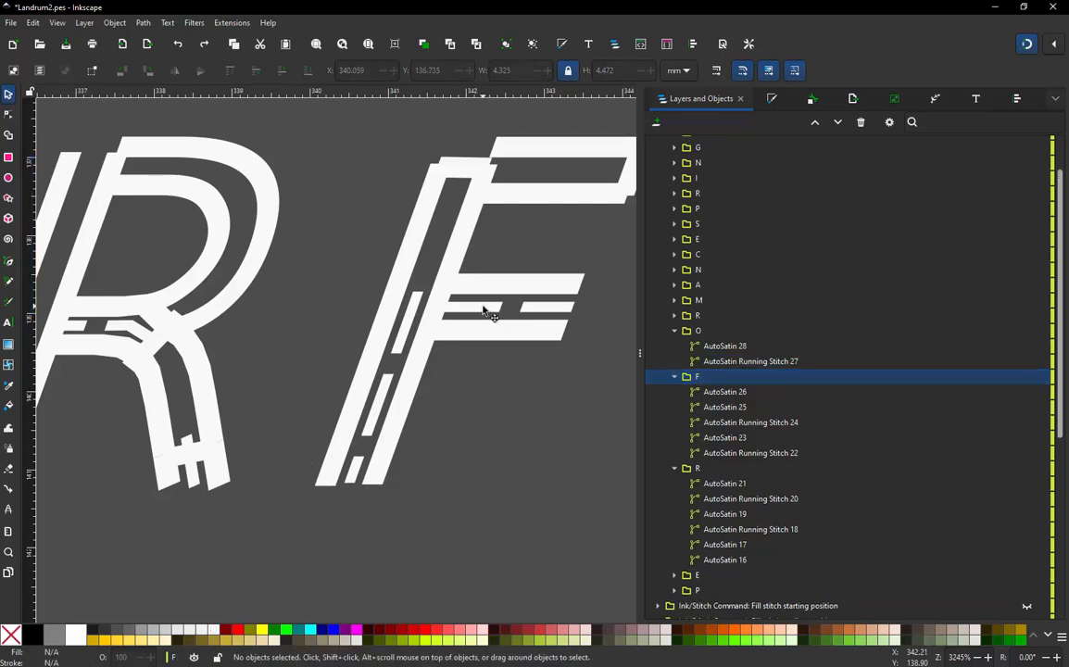
pyautogui.doubleClick(488, 311)
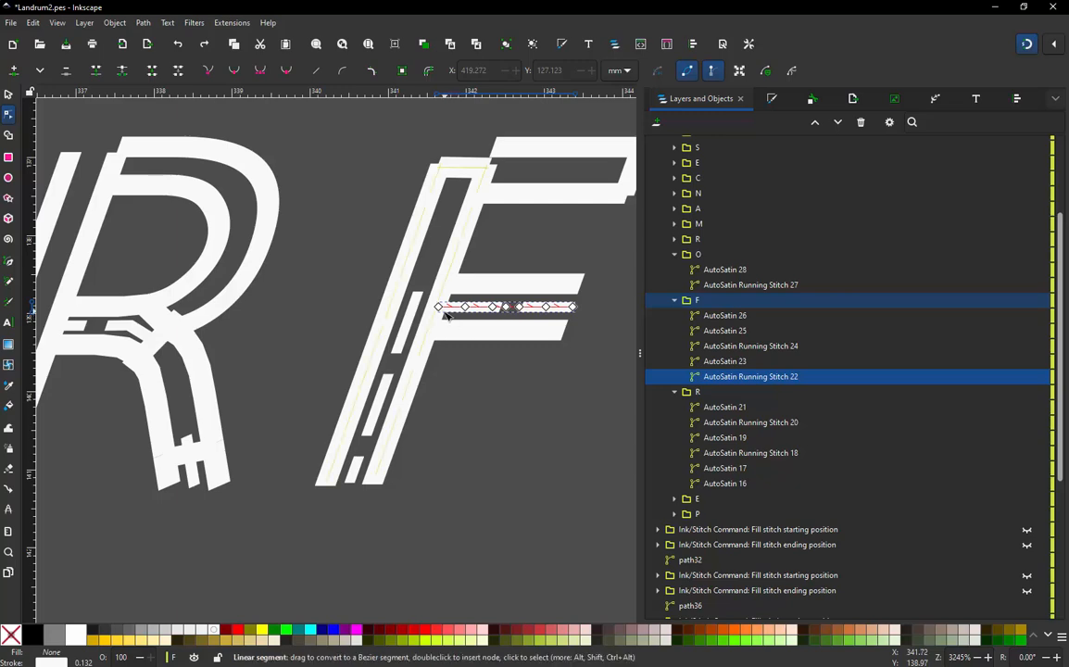
pyautogui.moveTo(440, 308); pyautogui.dragTo(348, 482)
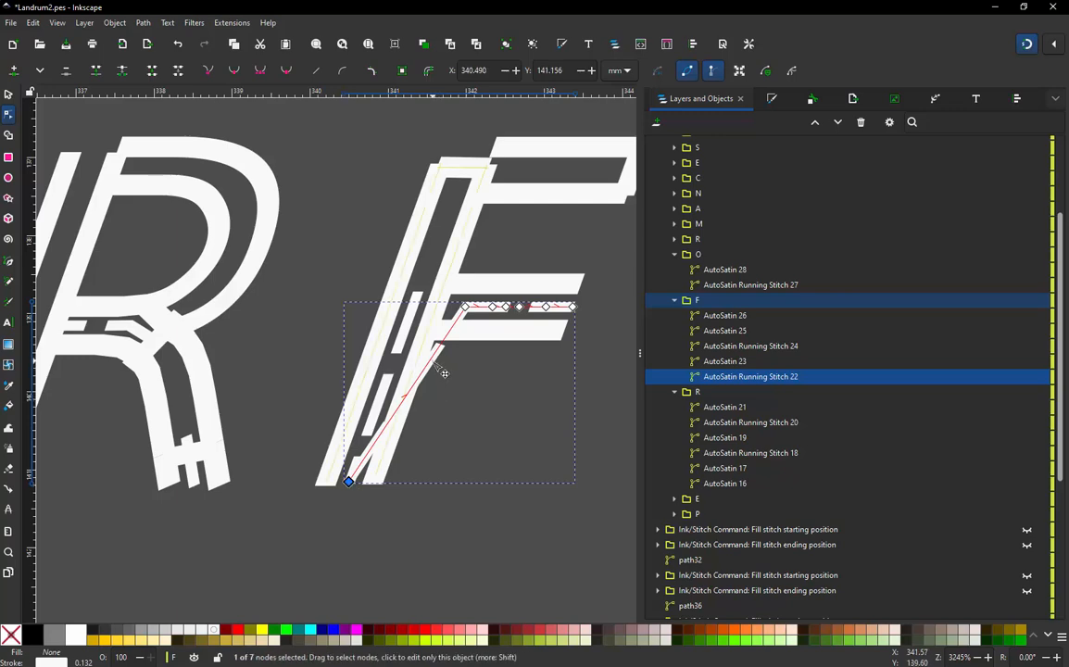
pyautogui.doubleClick(433, 361)
pyautogui.moveTo(432, 361); pyautogui.dragTo(416, 305)
pyautogui.doubleClick(443, 318)
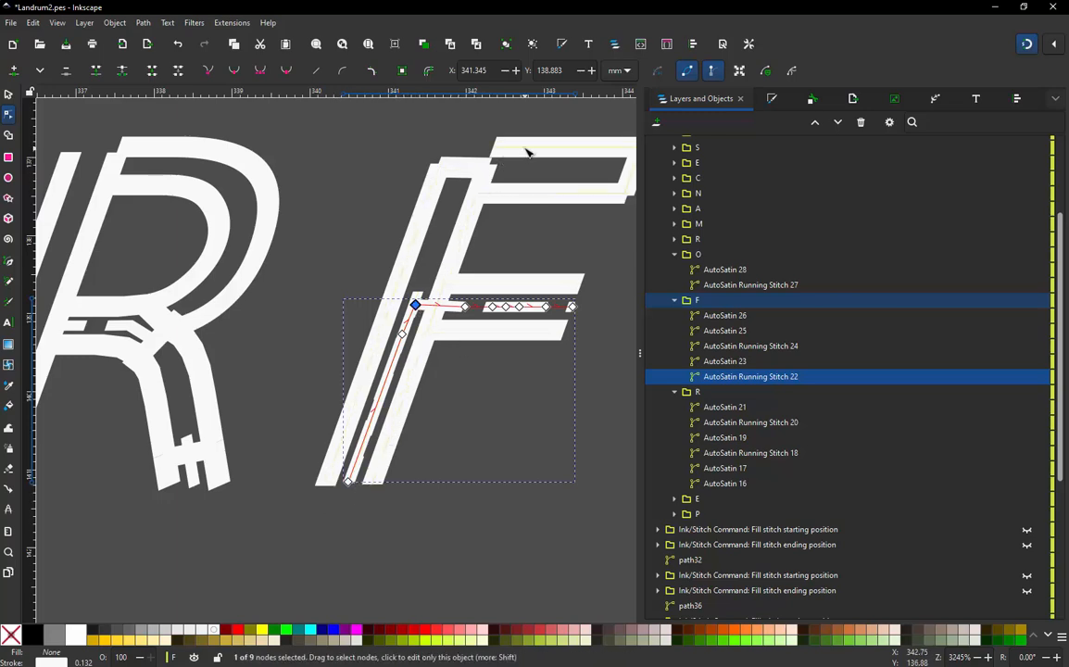
pyautogui.scroll(-3, 383, 333)
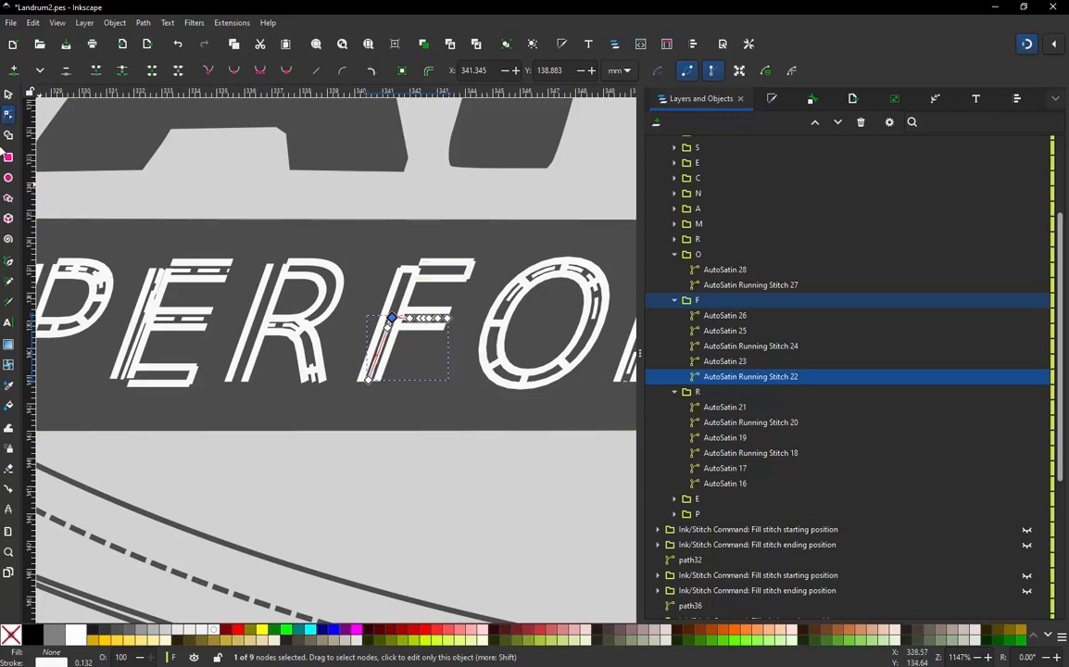
pyautogui.click(8, 93)
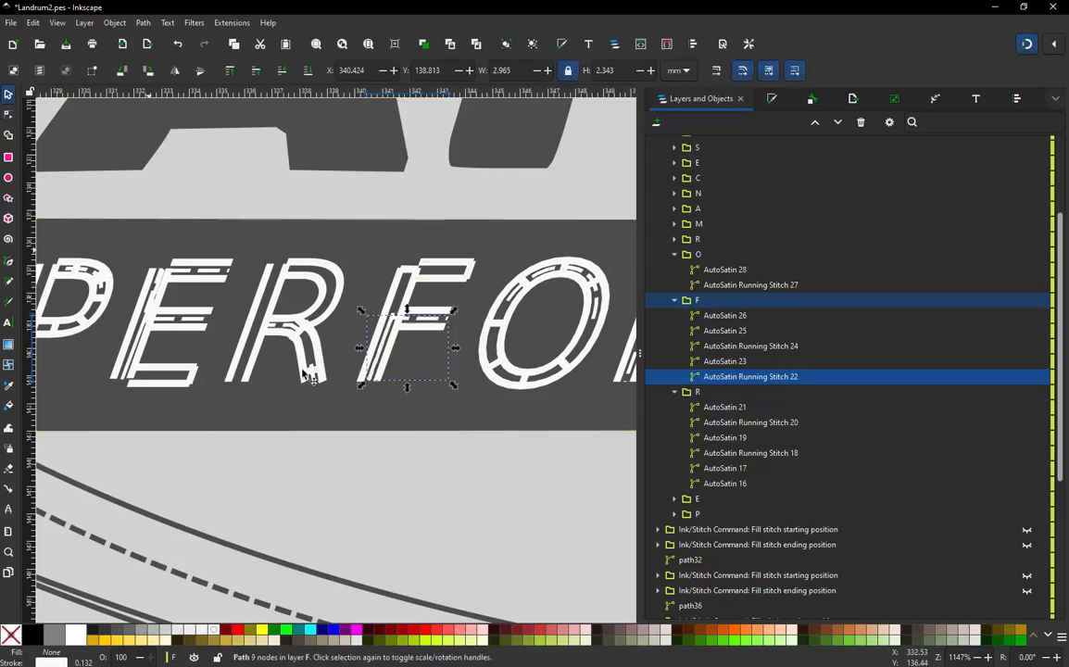
pyautogui.click(332, 459)
# Simulate the whole embroidery design, pause the playback, and display the jump stitch markers
pyautogui.scroll(-6, 345, 432)
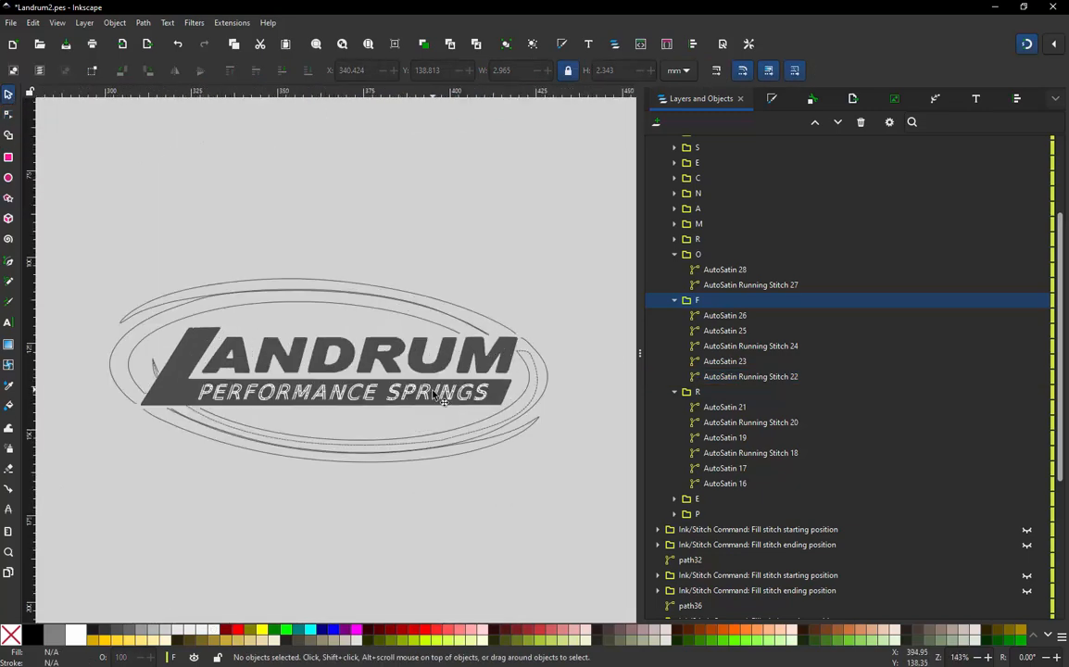
pyautogui.scroll(1, 433, 395)
pyautogui.scroll(-1, 433, 396)
pyautogui.press('ctrl')
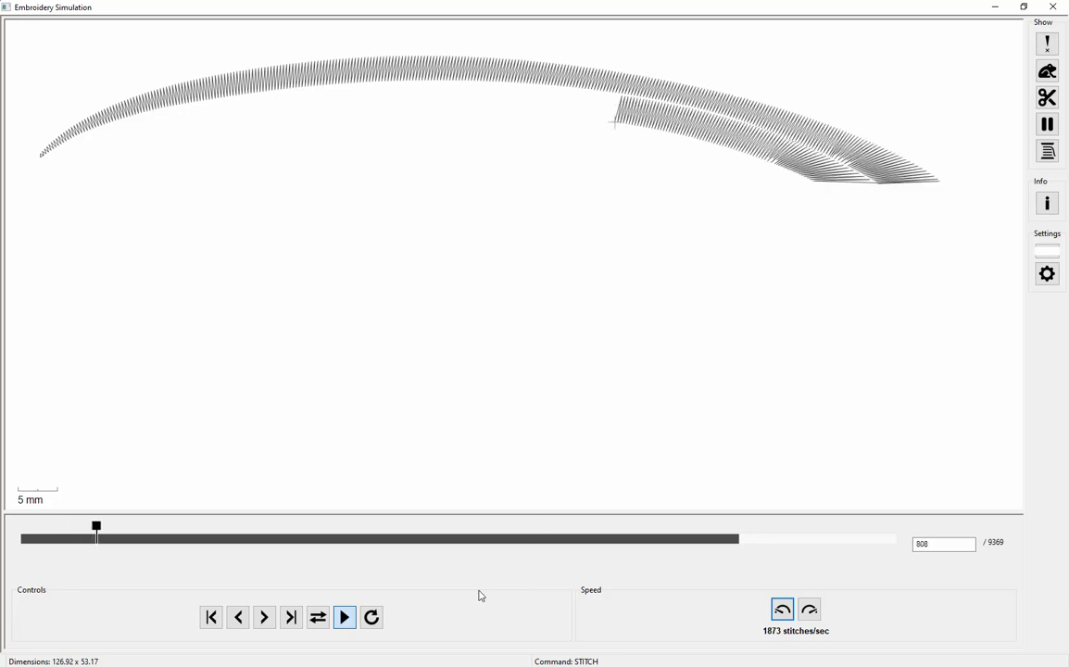
pyautogui.click(344, 617)
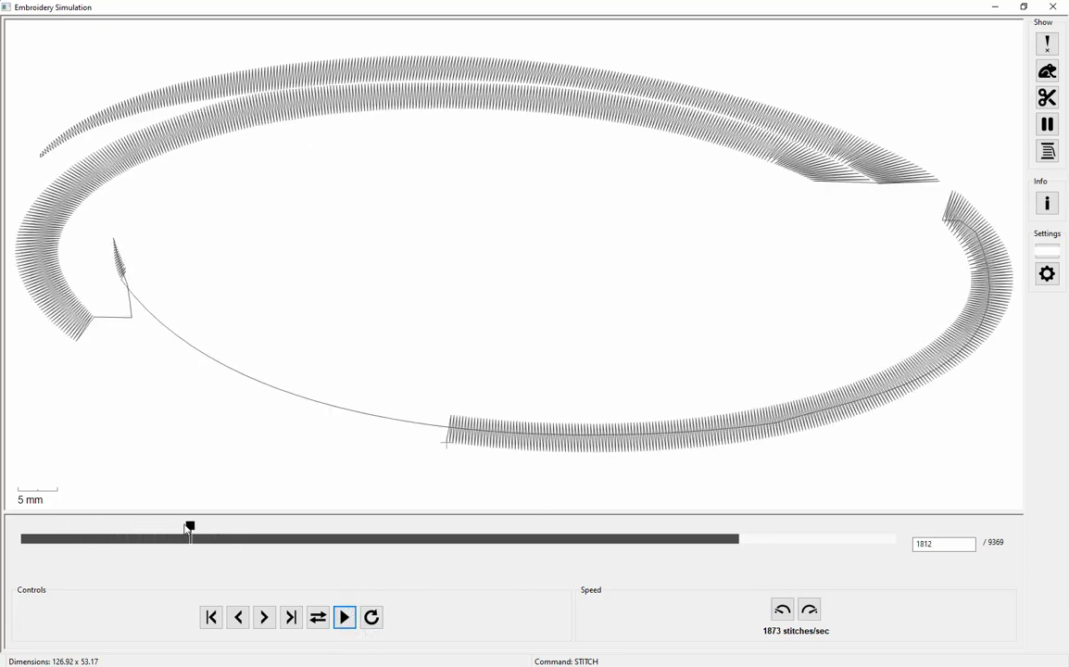
pyautogui.click(1048, 72)
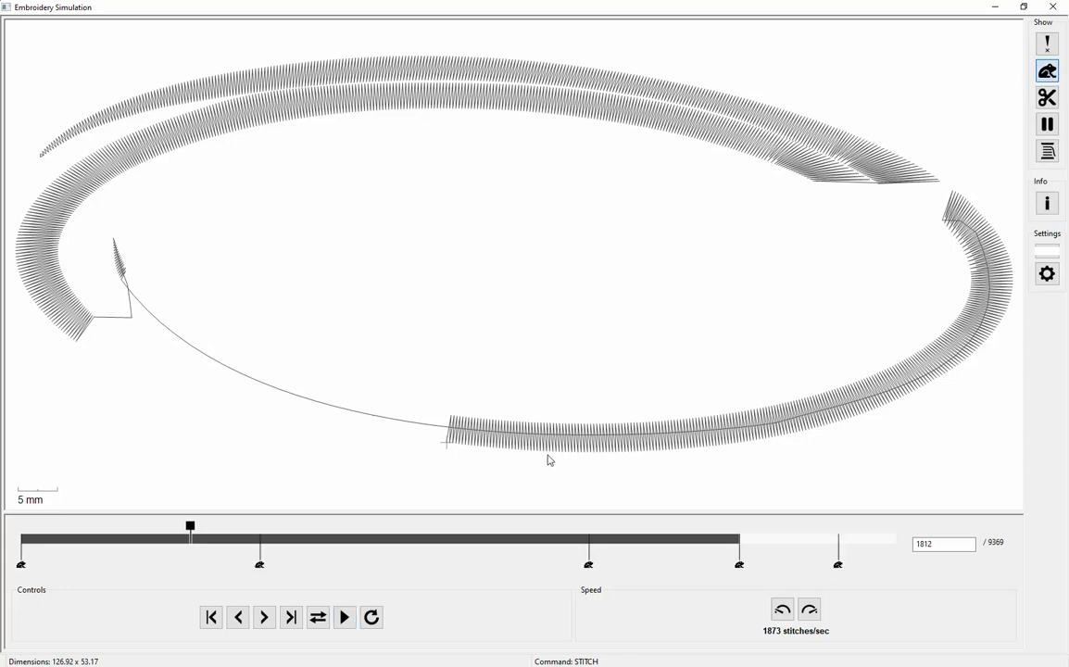
# Inspect the simulated stitching at the jump beside LANDRUM's U, and advance to the first letters of PERFORMANCE
pyautogui.moveTo(189, 528)
pyautogui.mouseDown()
pyautogui.moveTo(259, 530)
pyautogui.moveTo(262, 543)
pyautogui.moveTo(589, 532)
pyautogui.mouseUp()
pyautogui.moveTo(590, 531); pyautogui.dragTo(591, 531)
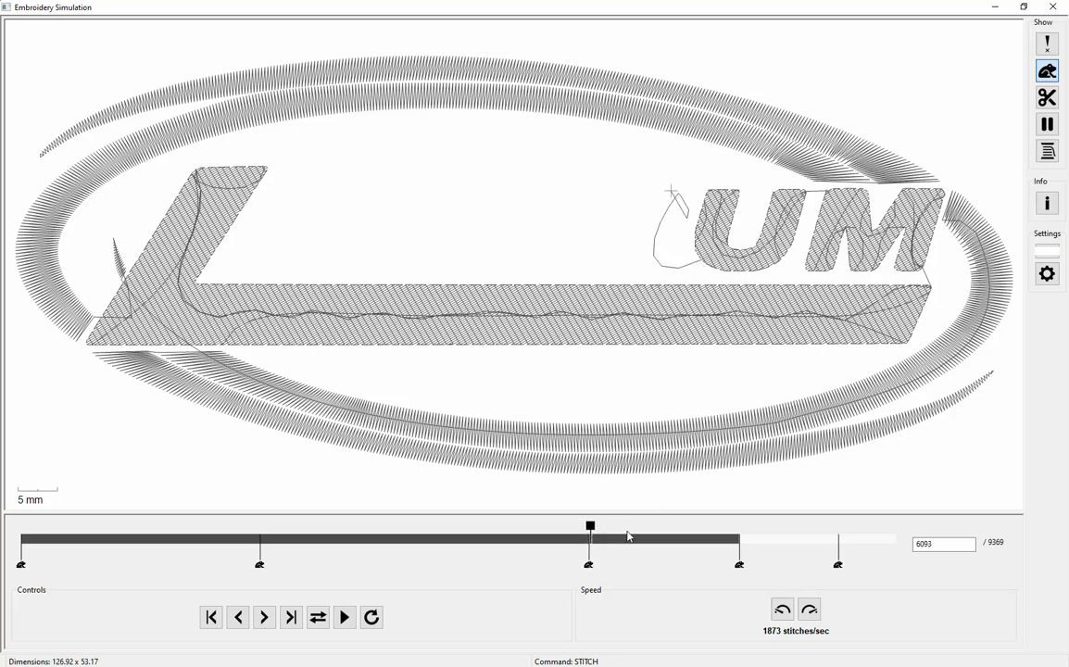
pyautogui.moveTo(590, 529); pyautogui.dragTo(781, 532)
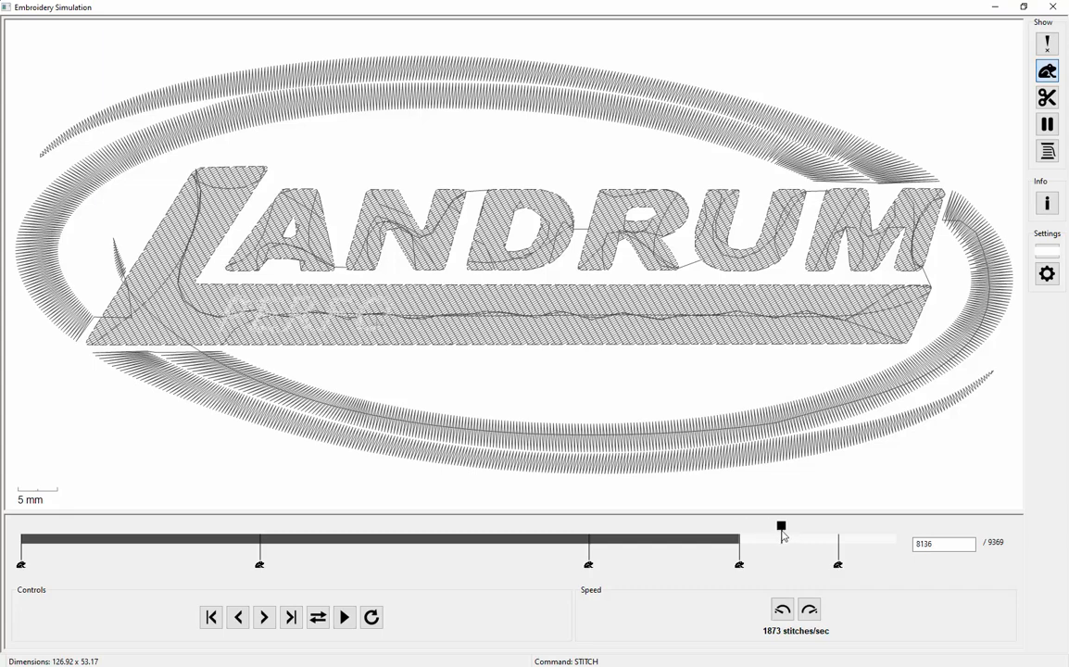
# Rewind the simulation to the first R of PERFORMANCE and advance gradually through the F, examining how the letters connect
pyautogui.scroll(2, 310, 278)
pyautogui.scroll(1, 325, 301)
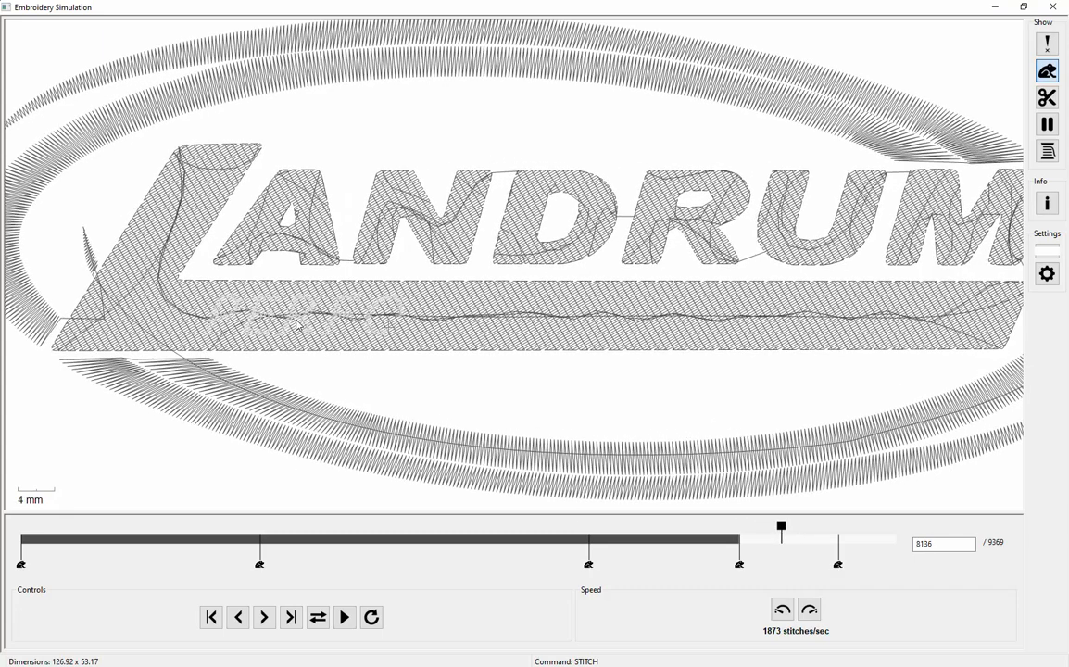
pyautogui.moveTo(777, 541); pyautogui.dragTo(766, 537)
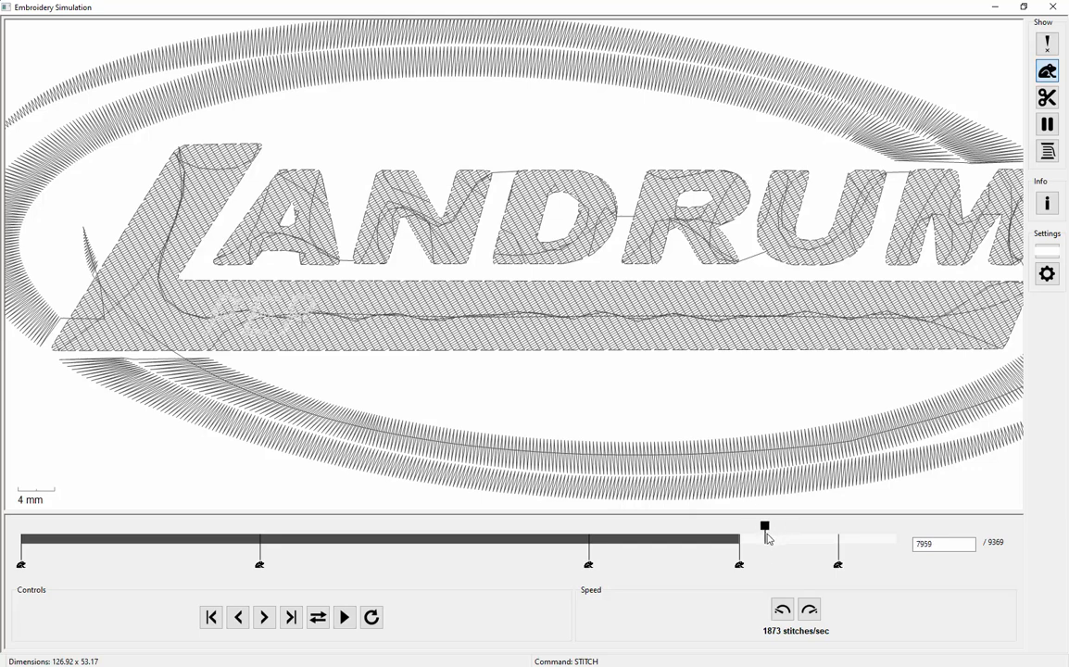
pyautogui.press('+')
pyautogui.press('+')
pyautogui.press('+')
pyautogui.press('+')
pyautogui.press('+')
pyautogui.press('+')
pyautogui.press('+')
pyautogui.press('+')
pyautogui.press('+')
pyautogui.press('+')
pyautogui.press('+')
pyautogui.press('+')
pyautogui.press('+')
pyautogui.press('+')
pyautogui.press('+')
pyautogui.press('+')
pyautogui.press('+')
pyautogui.press('+')
pyautogui.press('+')
pyautogui.press('+')
pyautogui.press('+')
pyautogui.press('+')
pyautogui.press('+')
pyautogui.press('+')
pyautogui.press('+')
pyautogui.press('+')
pyautogui.press('+')
pyautogui.press('+')
pyautogui.press('+')
pyautogui.press('+')
pyautogui.press('+')
pyautogui.press('+')
pyautogui.press('+')
pyautogui.press('+')
pyautogui.press('+')
pyautogui.press('+')
pyautogui.press('+')
pyautogui.press('+')
pyautogui.press('+')
pyautogui.press('+')
pyautogui.press('+')
pyautogui.press('+')
pyautogui.press('+')
pyautogui.press('+')
pyautogui.press('+')
pyautogui.press('+')
pyautogui.press('+')
pyautogui.press('+')
pyautogui.press('+')
pyautogui.press('+')
pyautogui.press('+')
pyautogui.press('+')
pyautogui.press('+')
pyautogui.press('+')
pyautogui.press('+')
pyautogui.press('+')
pyautogui.press('+')
pyautogui.press('+')
pyautogui.press('+')
pyautogui.press('+')
pyautogui.press('+')
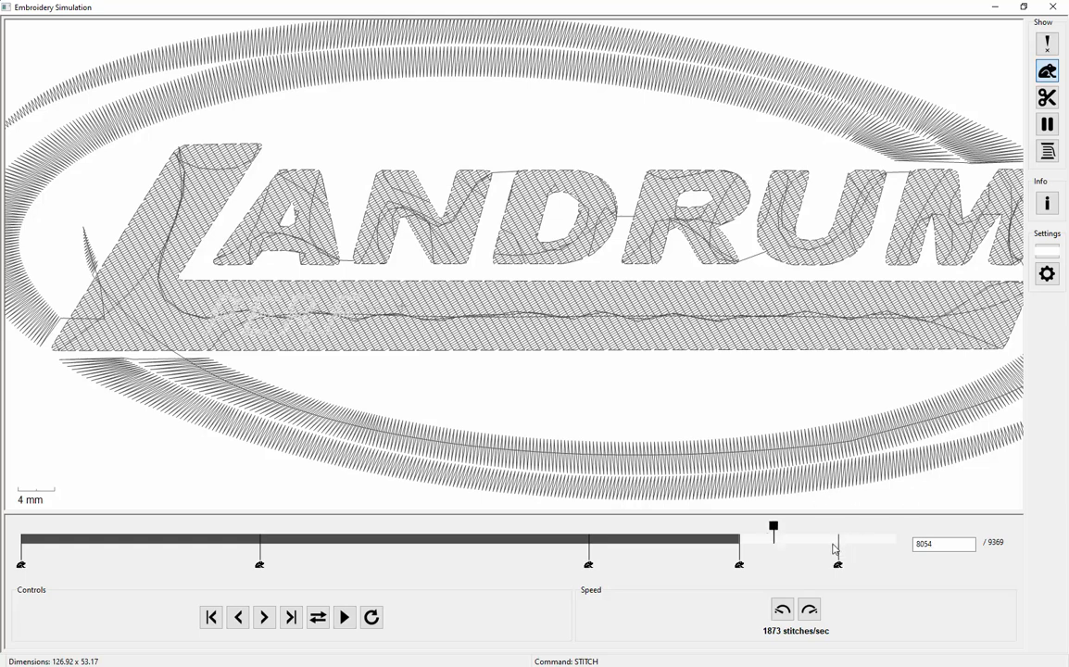
# Review the design info for the stitch, jump and trim counts, and close it
pyautogui.click(1047, 204)
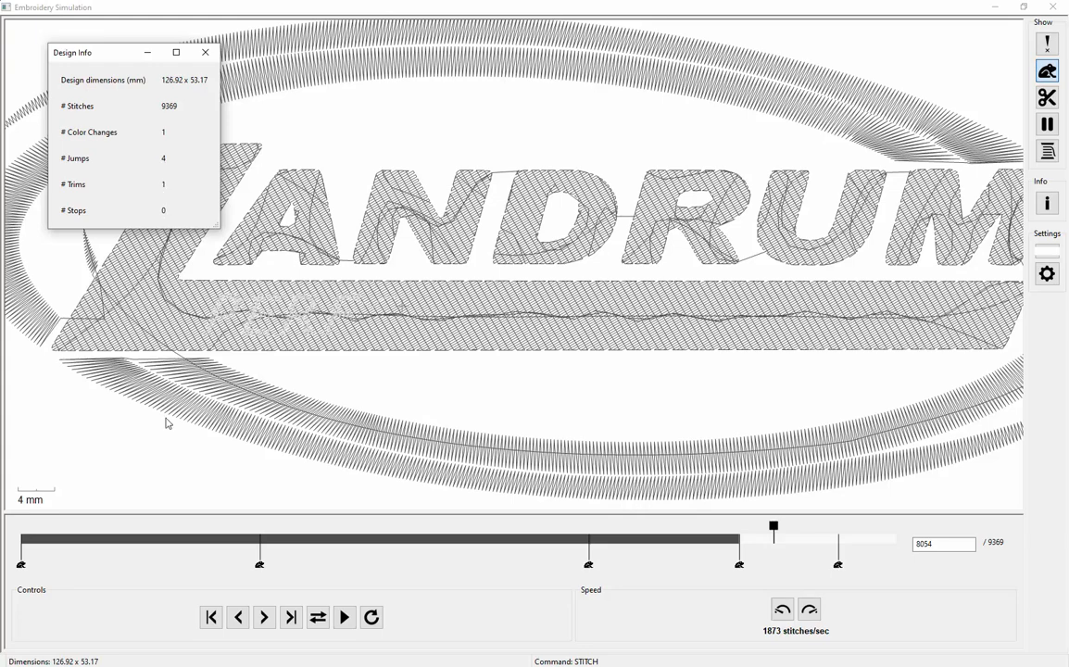
pyautogui.scroll(-1, 187, 398)
pyautogui.scroll(-1, 180, 346)
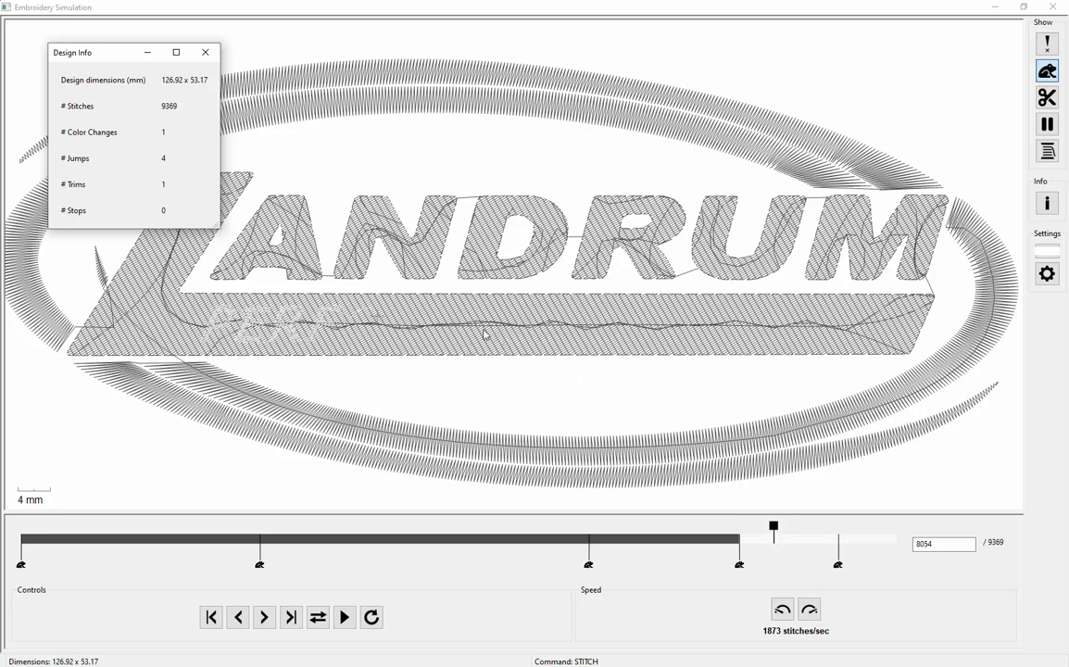
pyautogui.click(204, 51)
# Advance the simulation to its last stitch to view the complete Landrum Performance Springs design
pyautogui.scroll(-3, 533, 449)
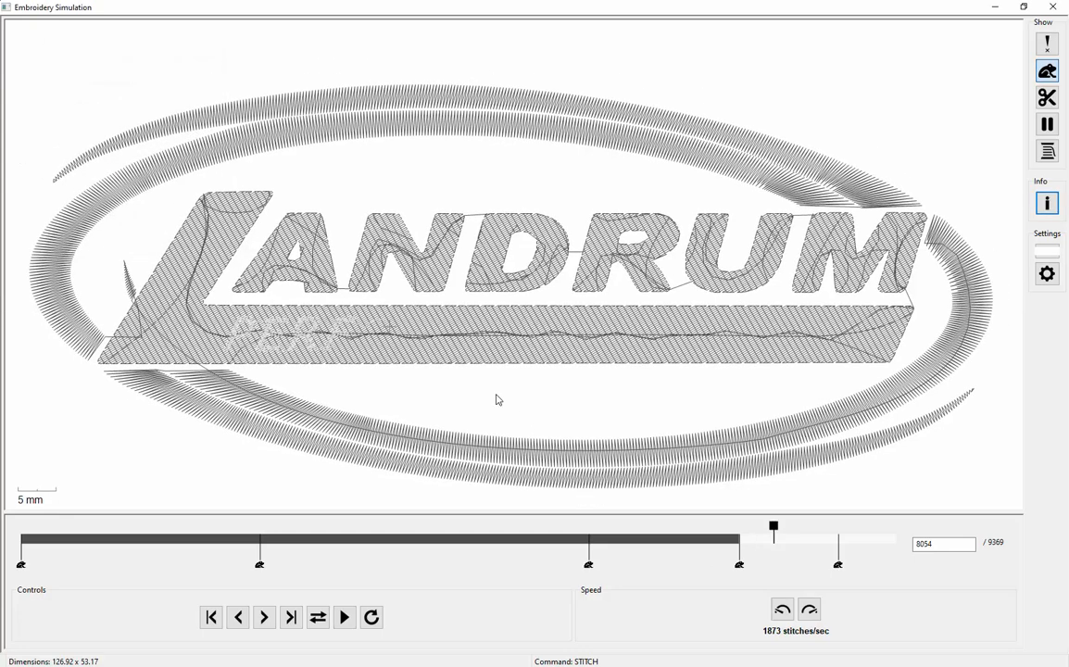
pyautogui.scroll(-1, 466, 369)
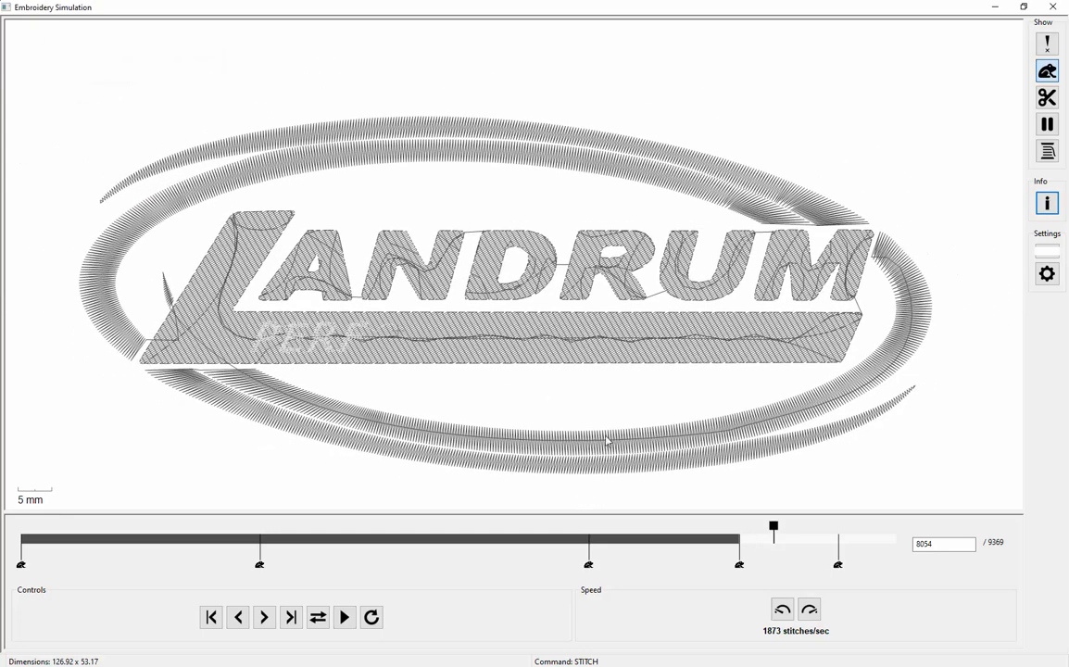
pyautogui.moveTo(774, 535); pyautogui.dragTo(938, 521)
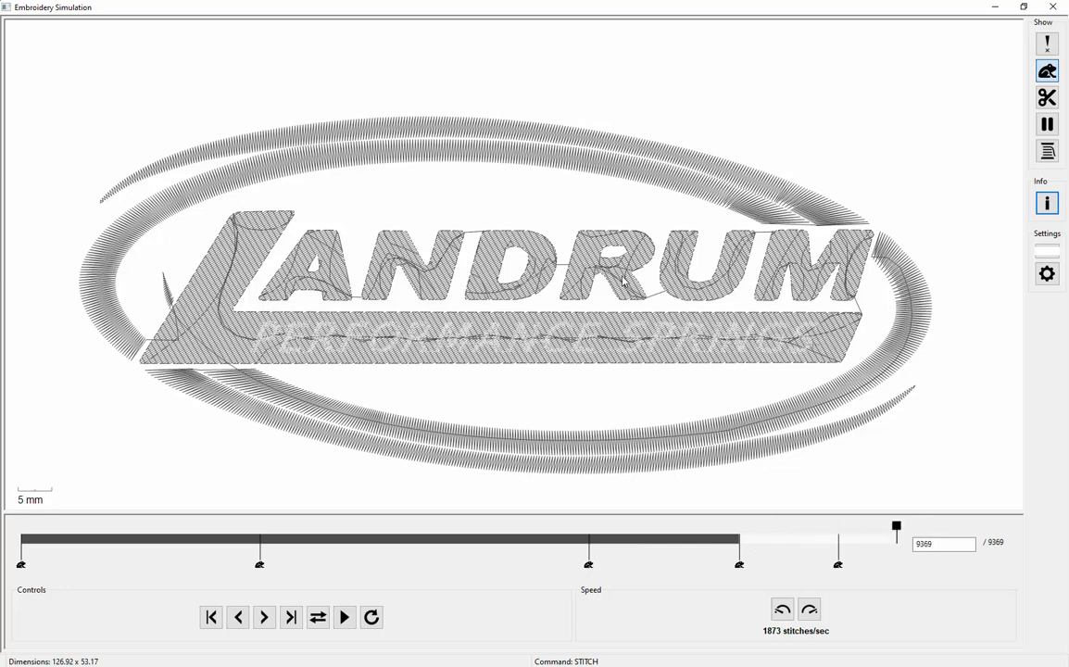